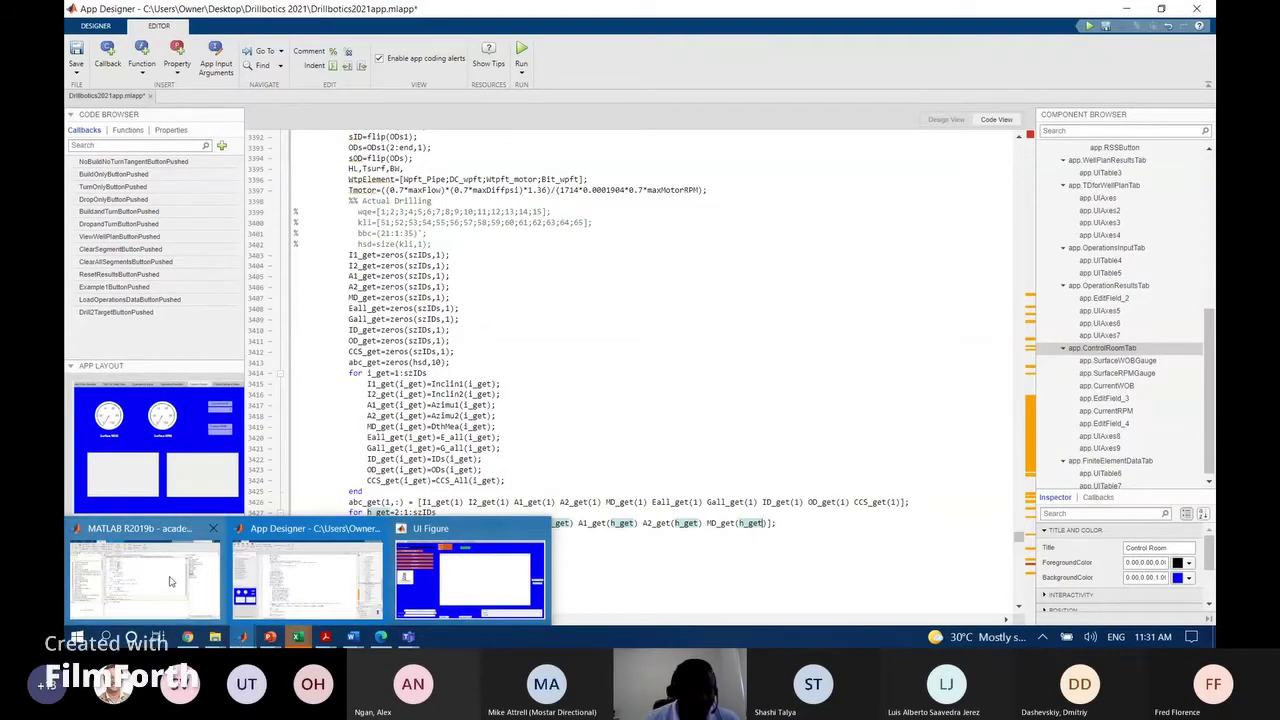
Bring the running well-planning UI Figure app to the front from its taskbar preview
{"action": "left_click", "coordinate": [456, 575]}
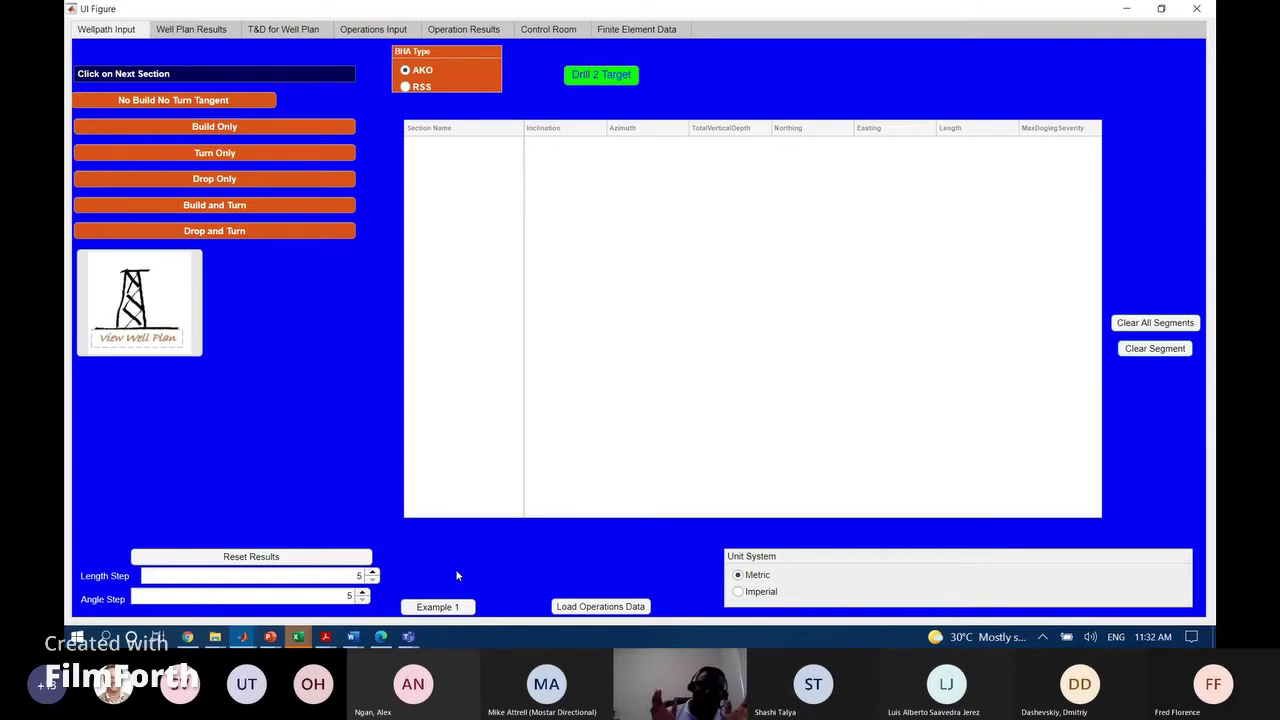
Switch to the main MATLAB window and view the CheckingAzimuth.m script in the editor
{"action": "left_click", "coordinate": [241, 638]}
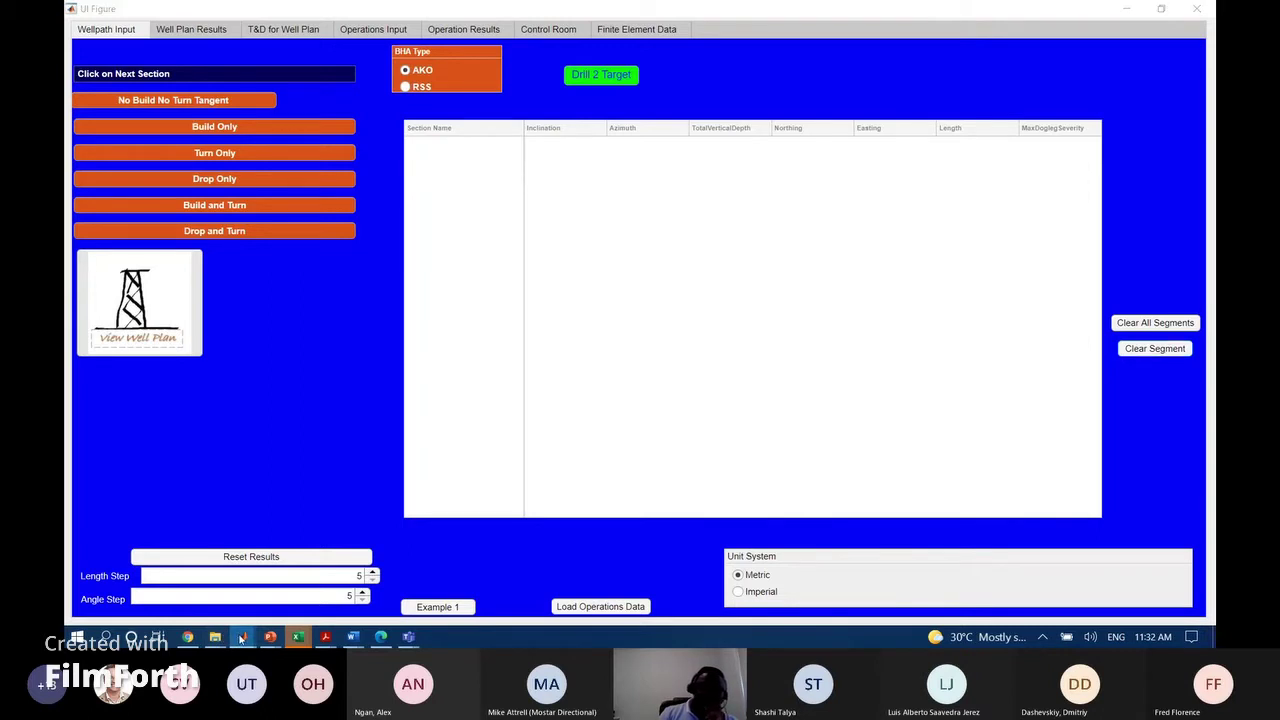
{"action": "left_click", "coordinate": [163, 579]}
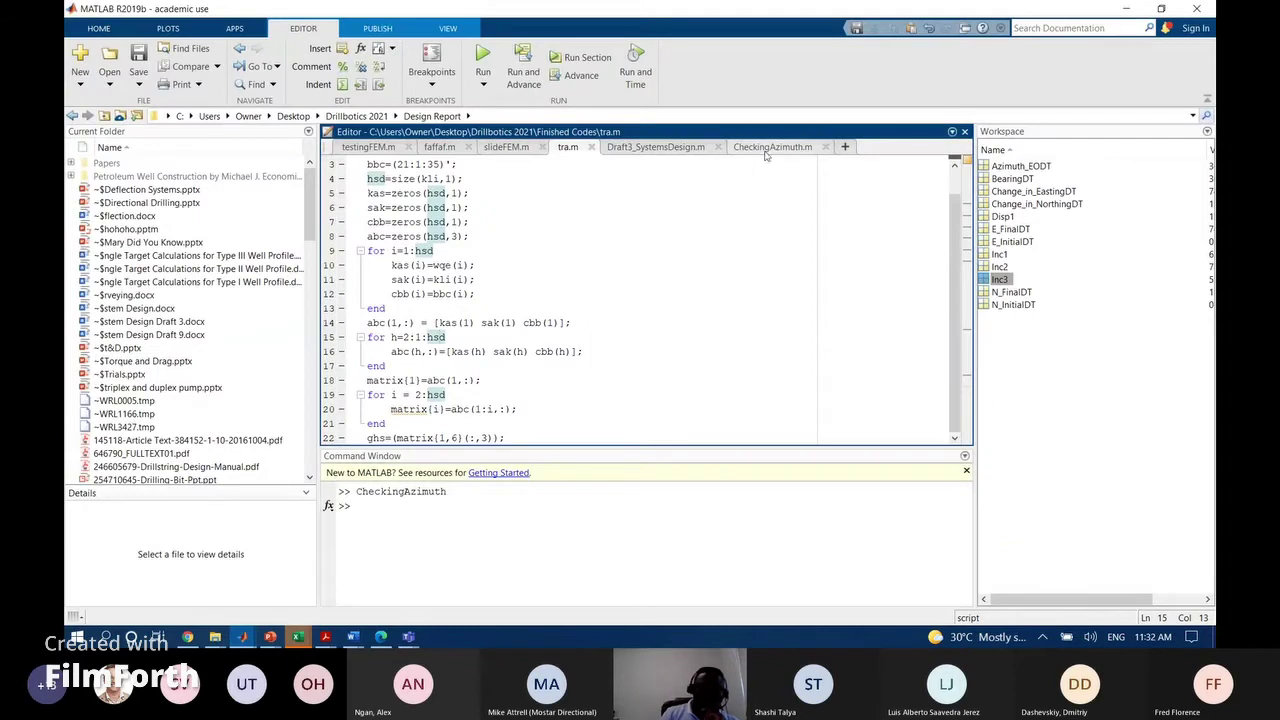
{"action": "left_click", "coordinate": [767, 148]}
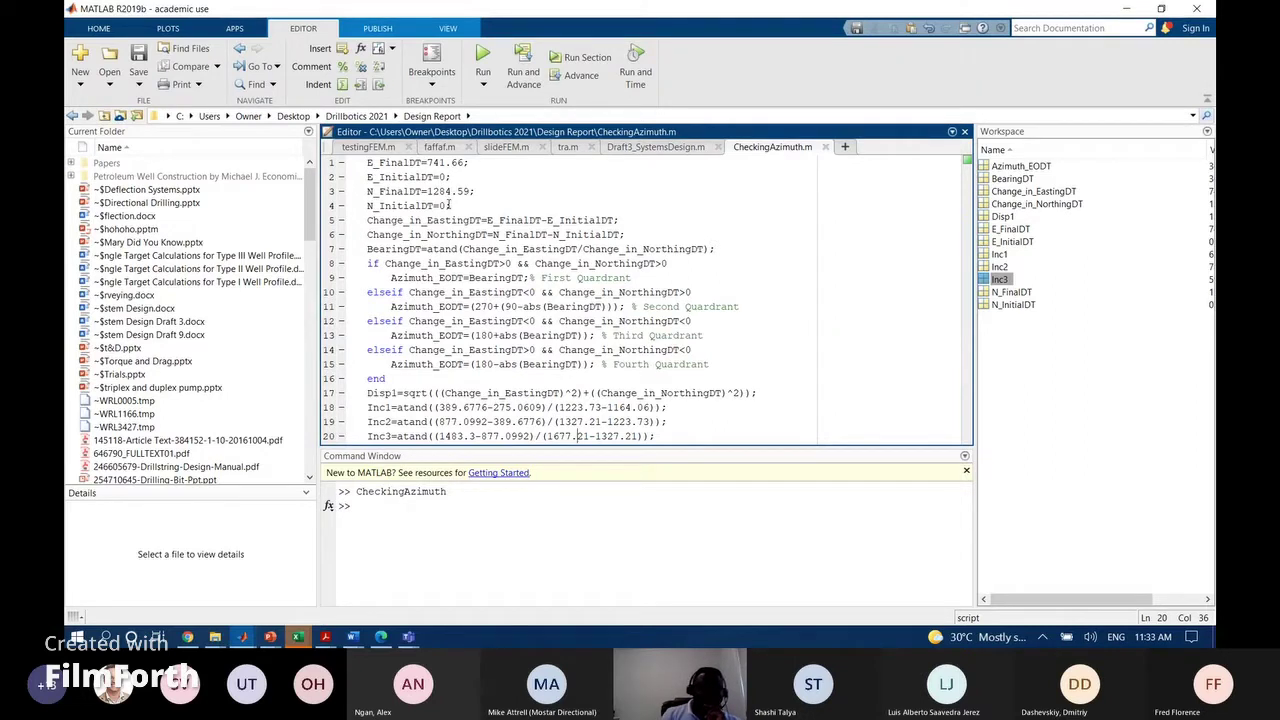
{"action": "left_click", "coordinate": [299, 637]}
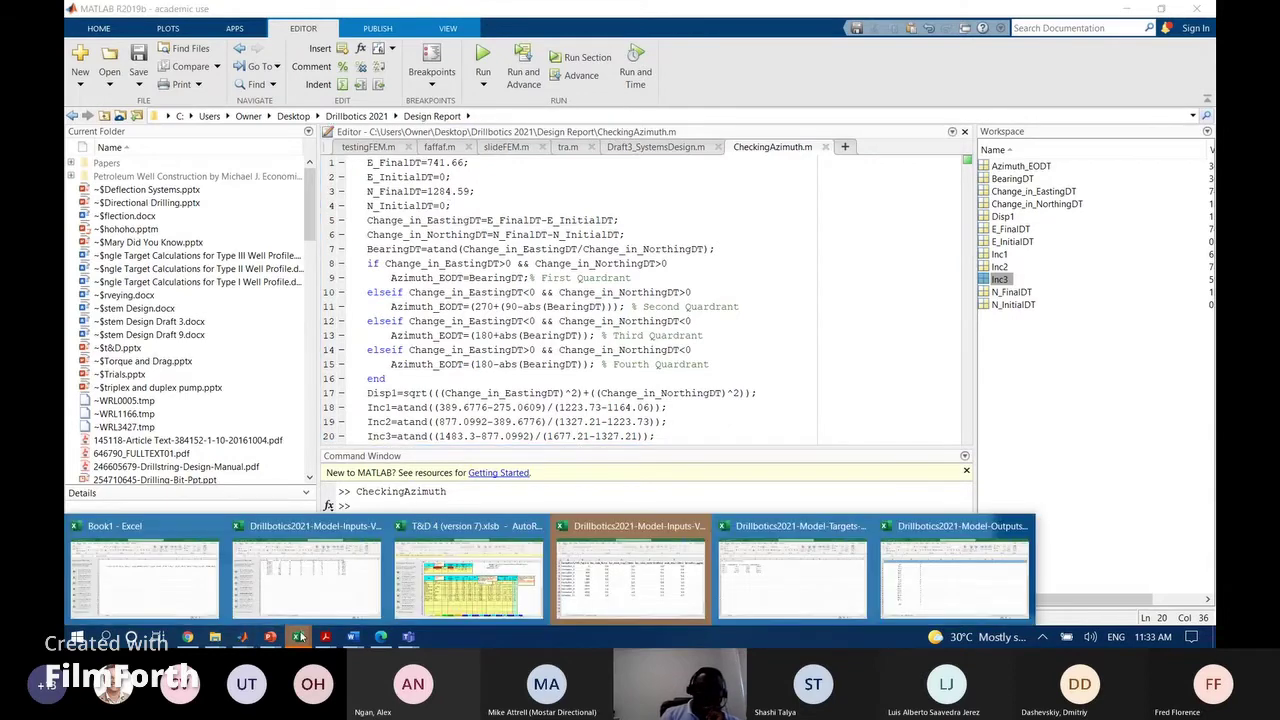
{"action": "left_click", "coordinate": [790, 565]}
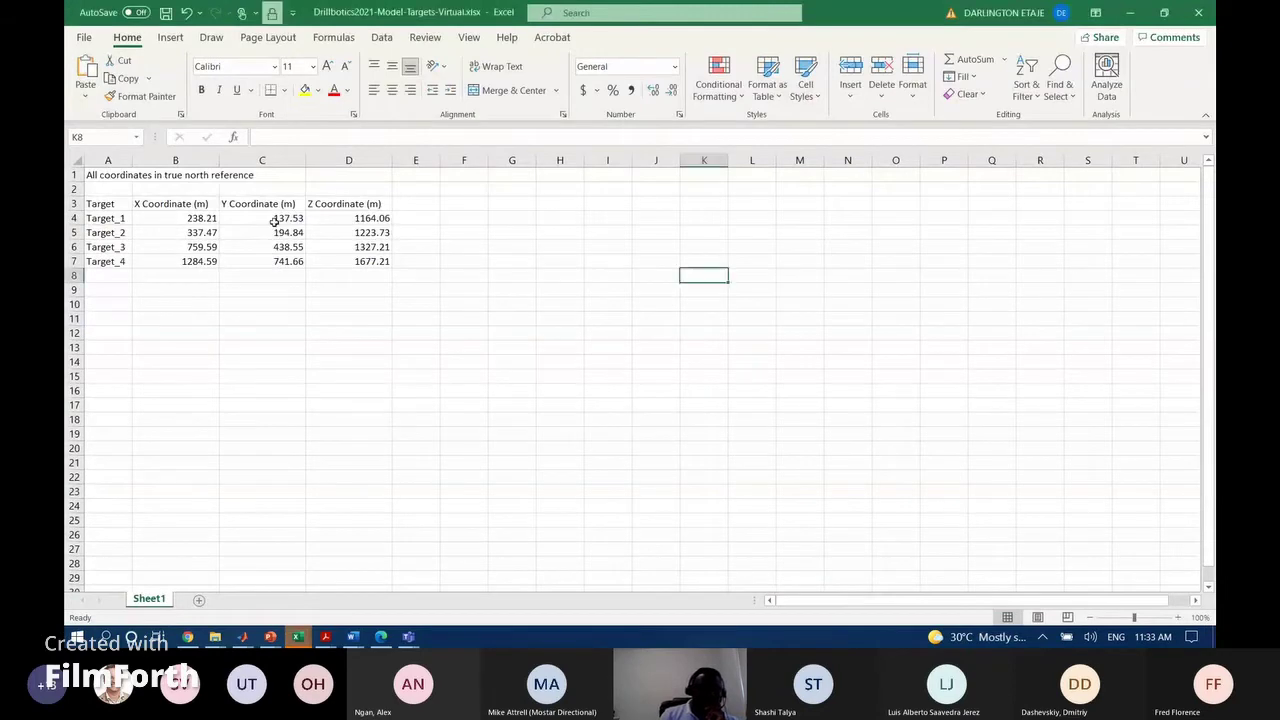
{"action": "left_click", "coordinate": [372, 217]}
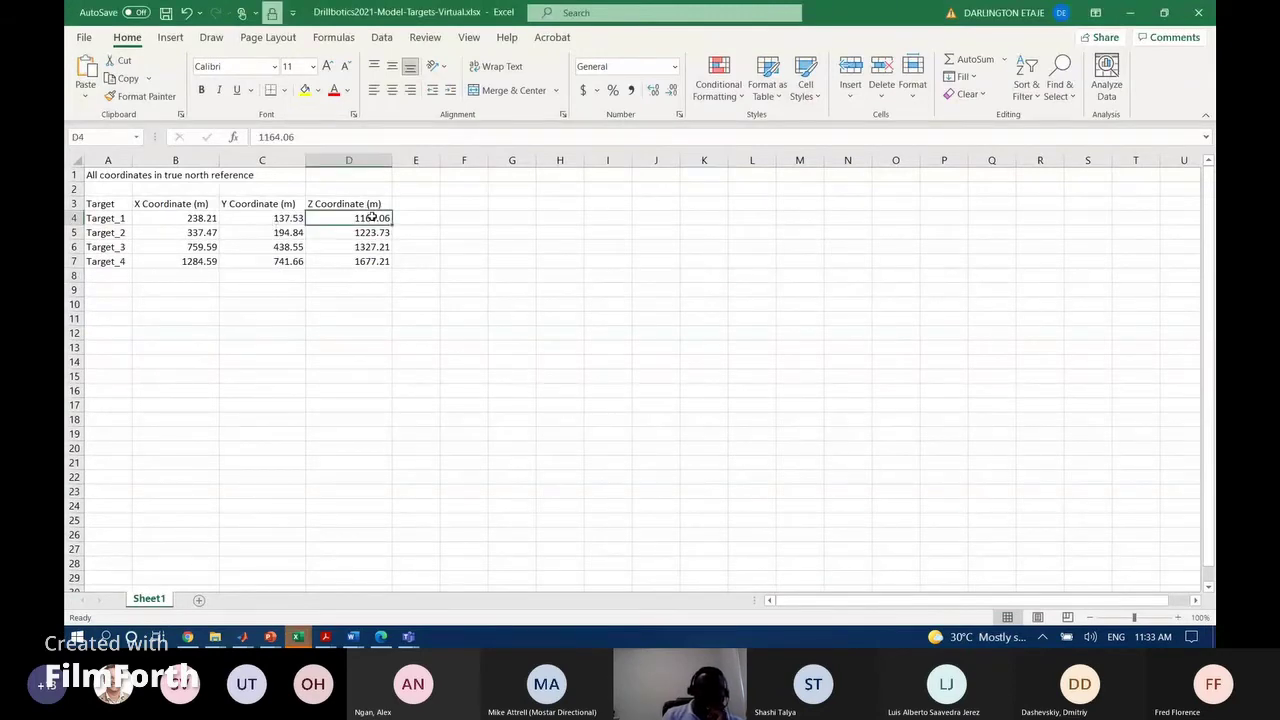
{"action": "left_click", "coordinate": [265, 219]}
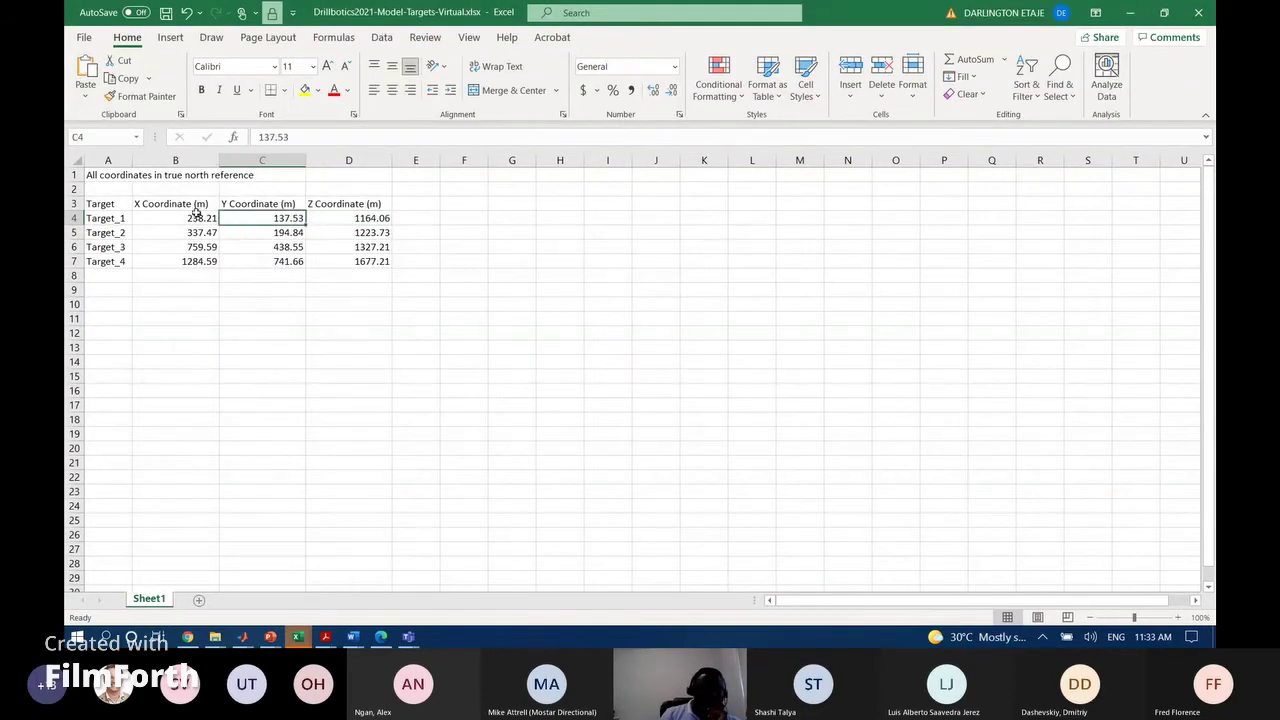
{"action": "left_click", "coordinate": [195, 217]}
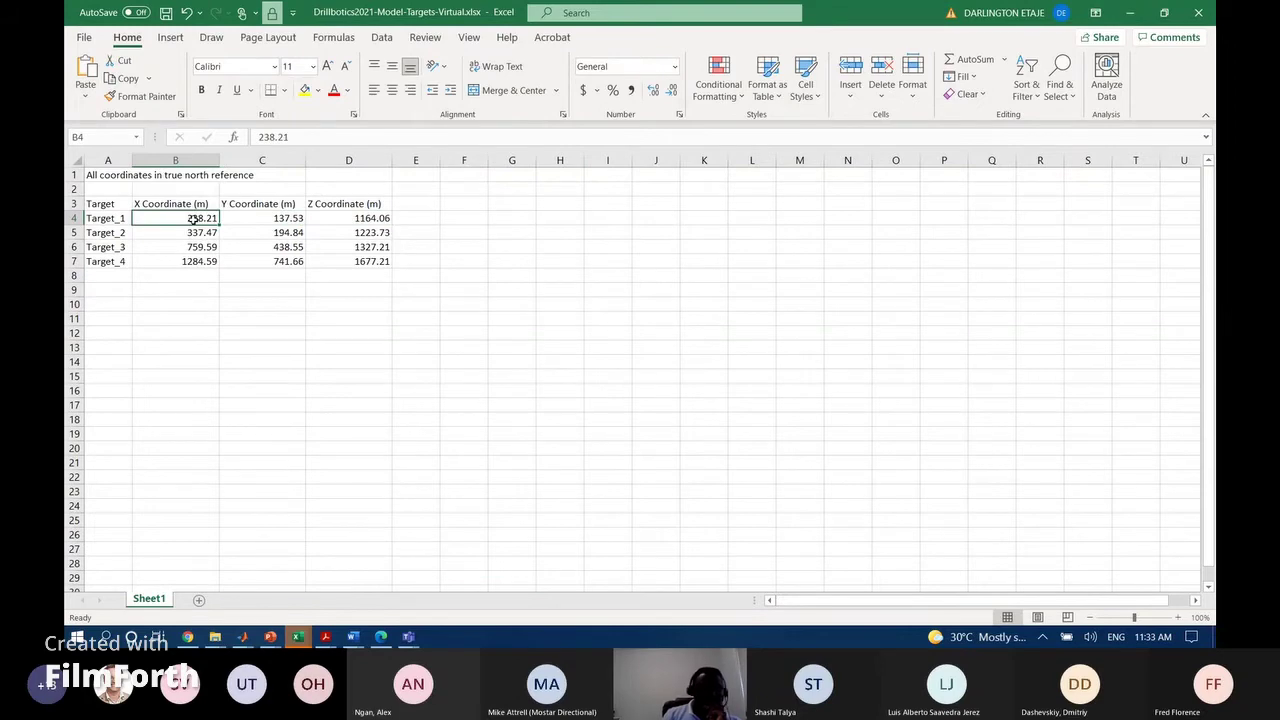
{"action": "left_click", "coordinate": [243, 640]}
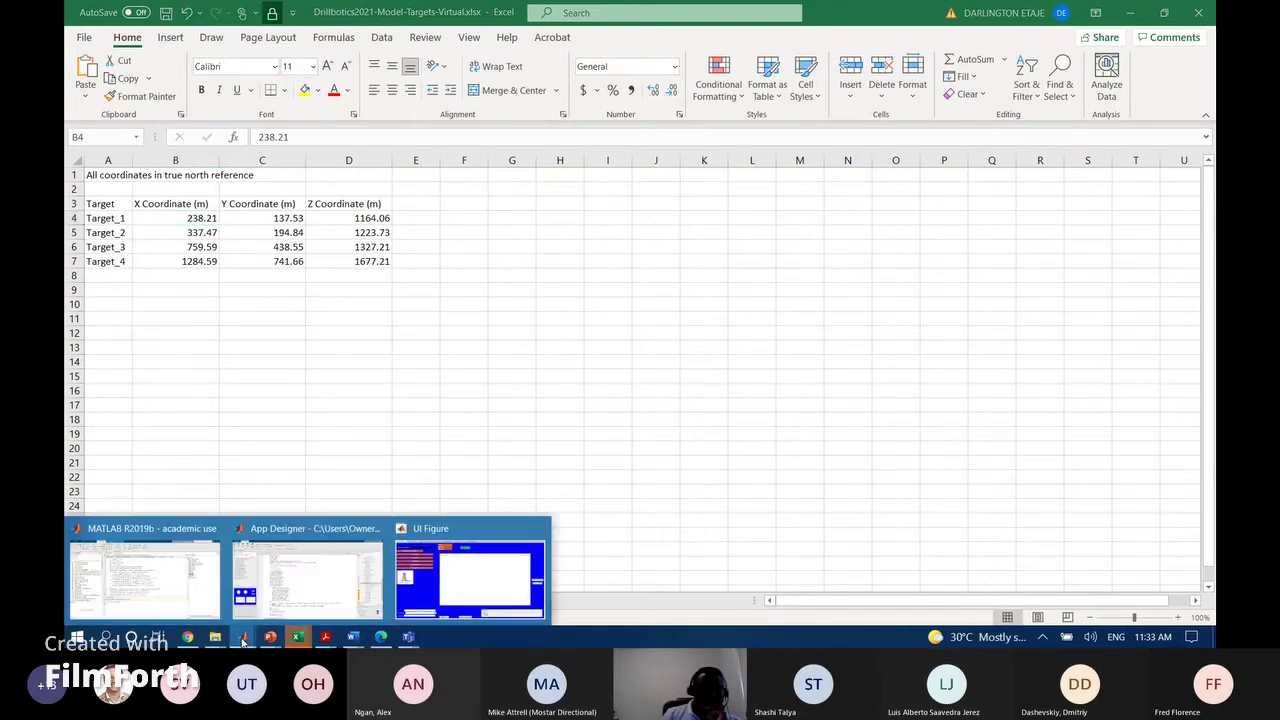
{"action": "left_click", "coordinate": [322, 582]}
{"action": "left_click", "coordinate": [243, 637]}
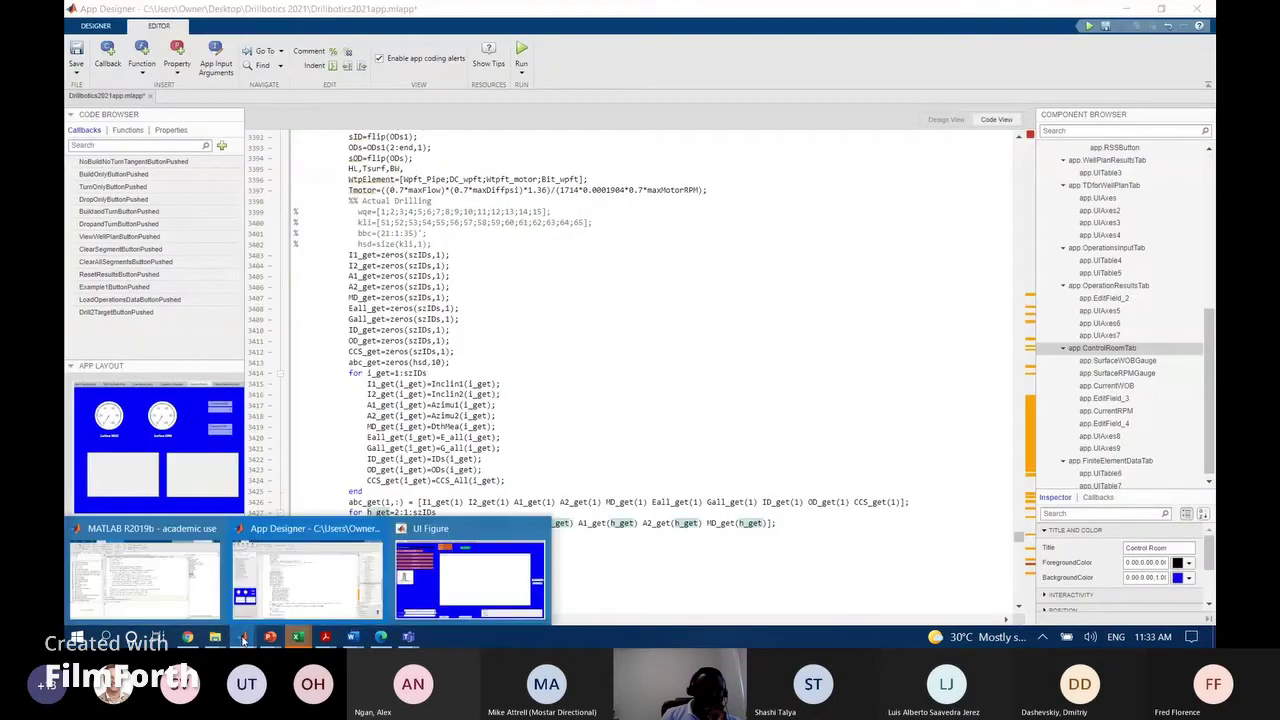
{"action": "left_click", "coordinate": [185, 600]}
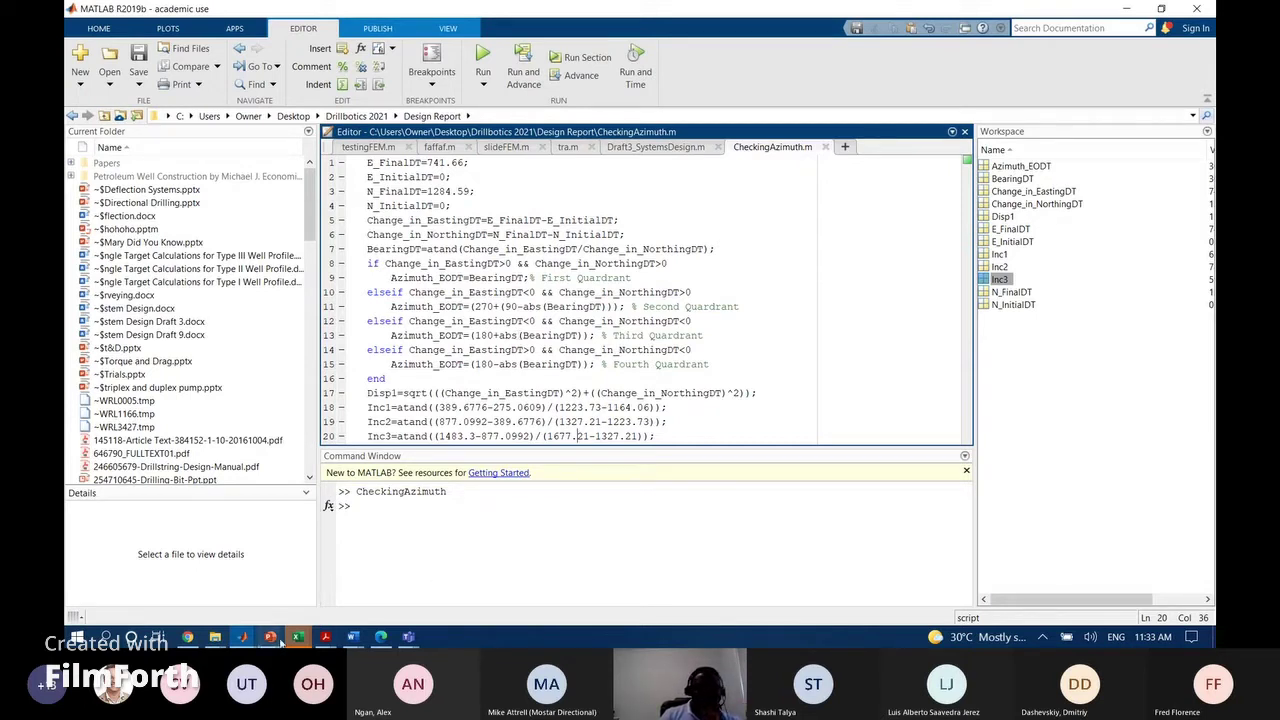
{"action": "mouse_move", "coordinate": [242, 636]}
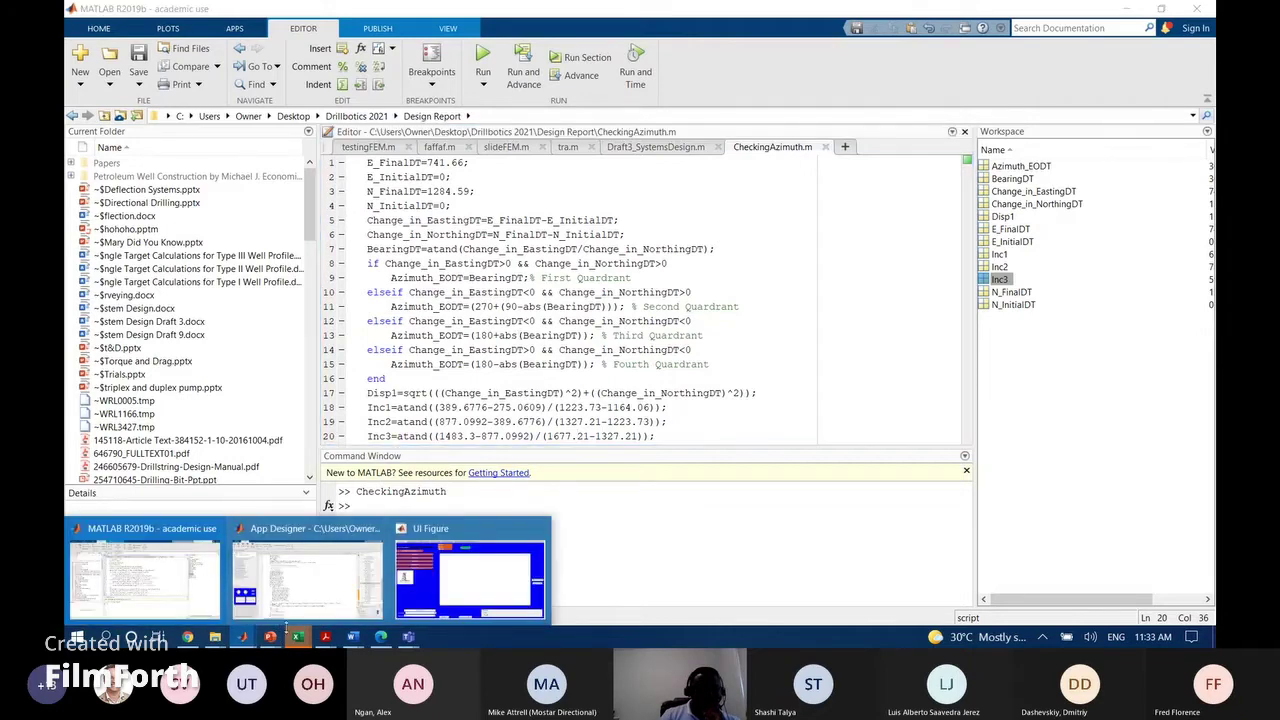
{"action": "mouse_move", "coordinate": [299, 636]}
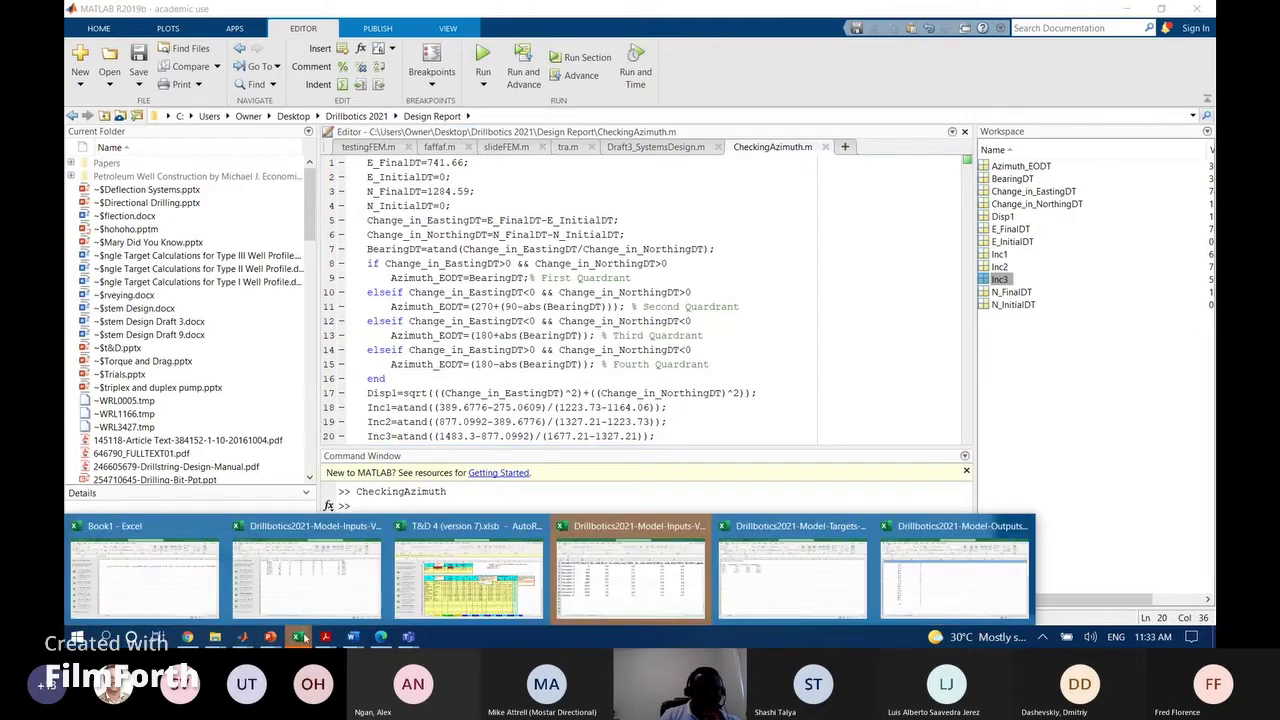
{"action": "left_click", "coordinate": [778, 568]}
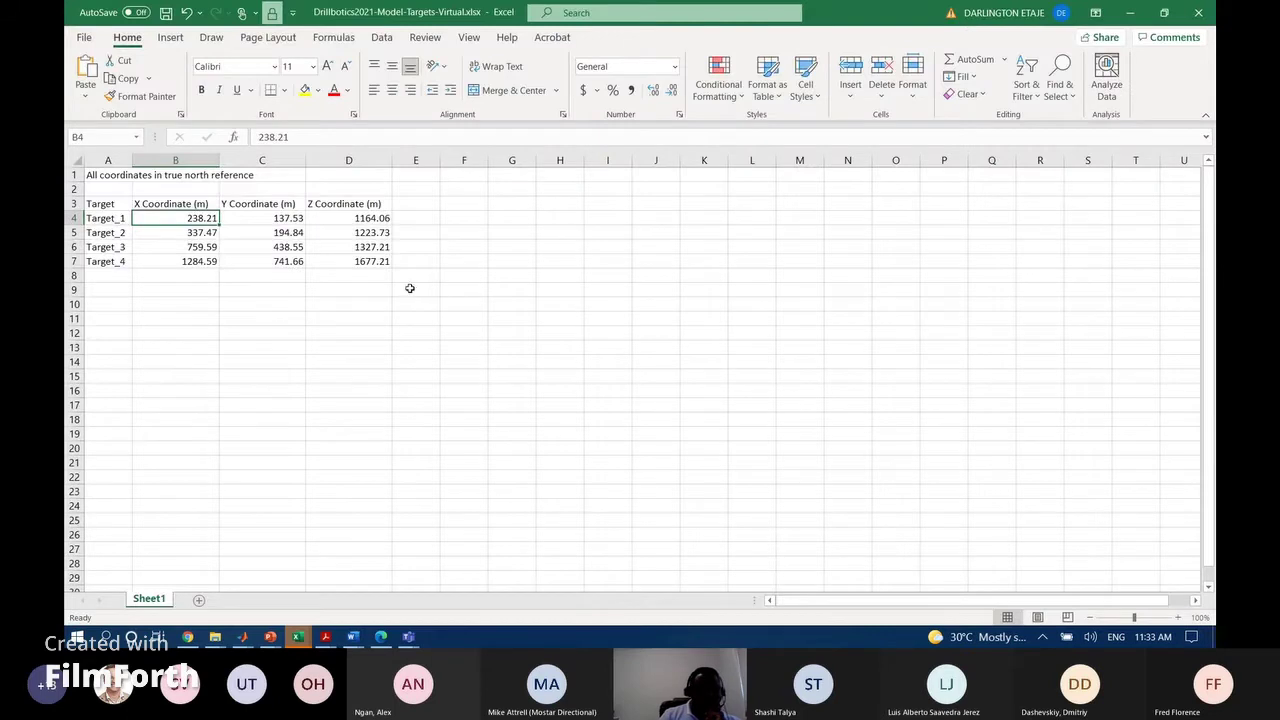
{"action": "left_click", "coordinate": [190, 262]}
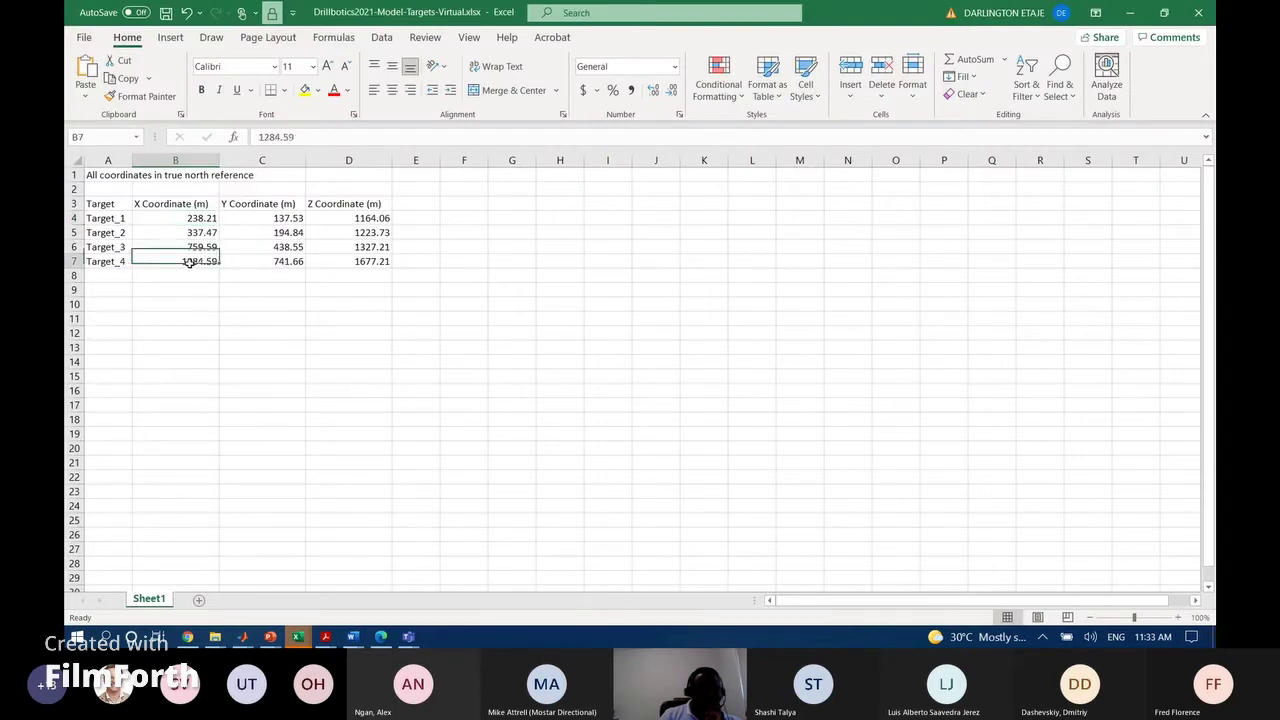
{"action": "left_click", "coordinate": [288, 262]}
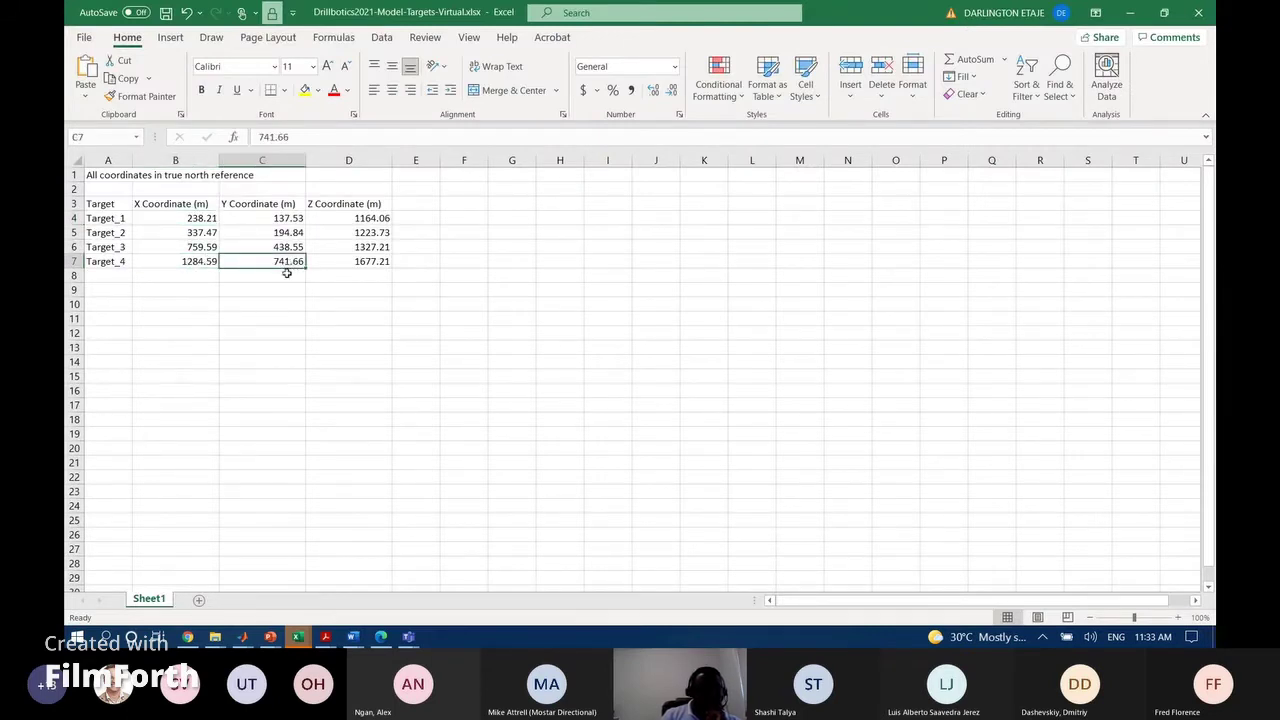
{"action": "left_click", "coordinate": [250, 637]}
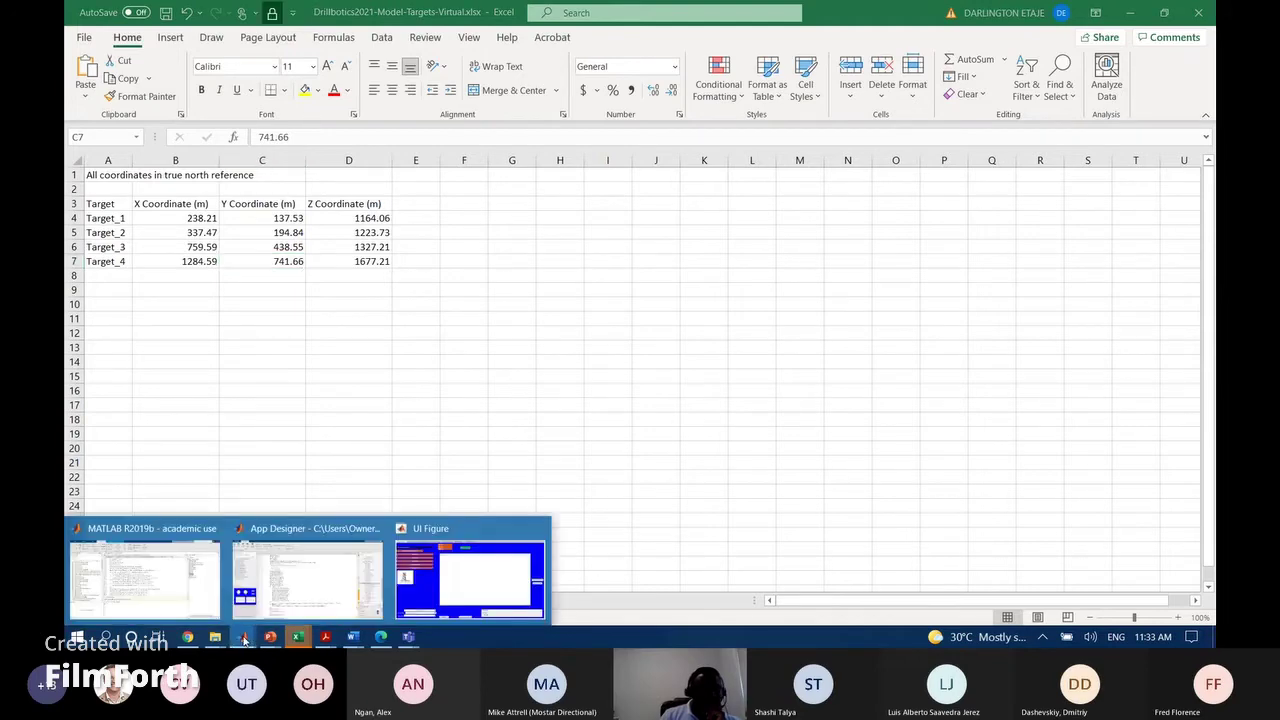
{"action": "left_click", "coordinate": [144, 568]}
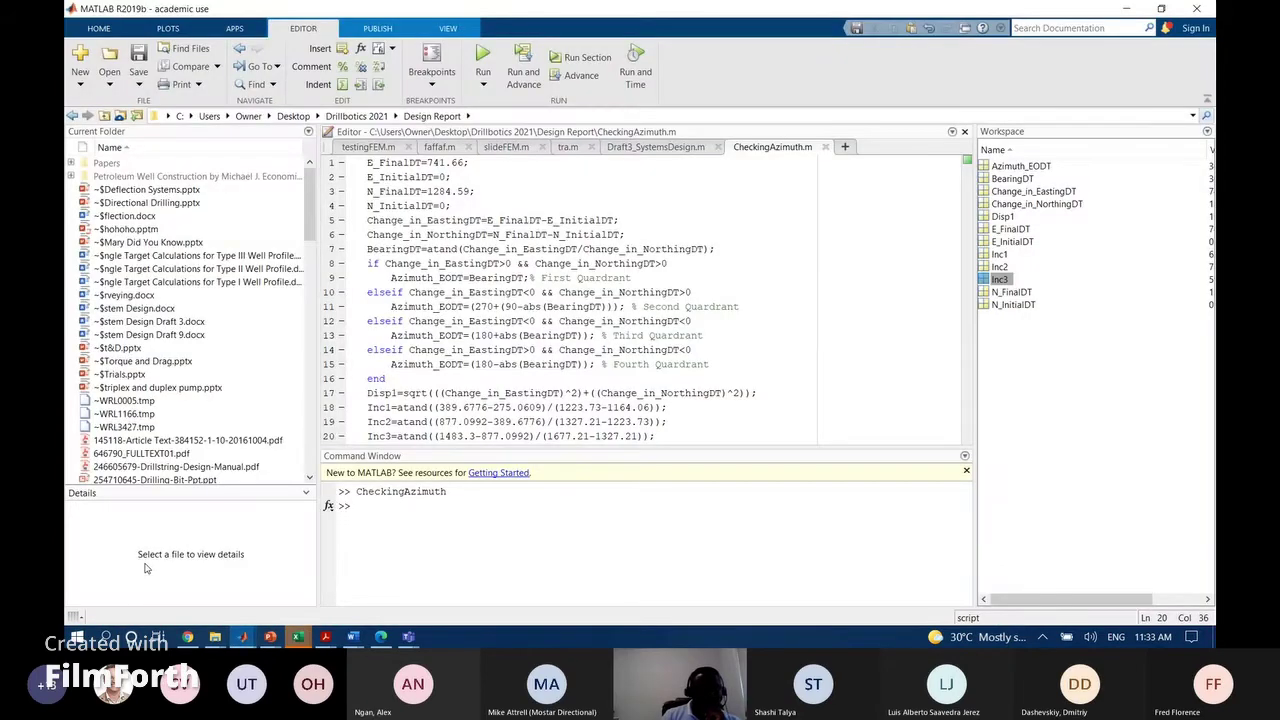
Run clear and clc, rerun CheckingAzimuth, and select Azimuth_EODT in the workspace
{"action": "left_click", "coordinate": [420, 535]}
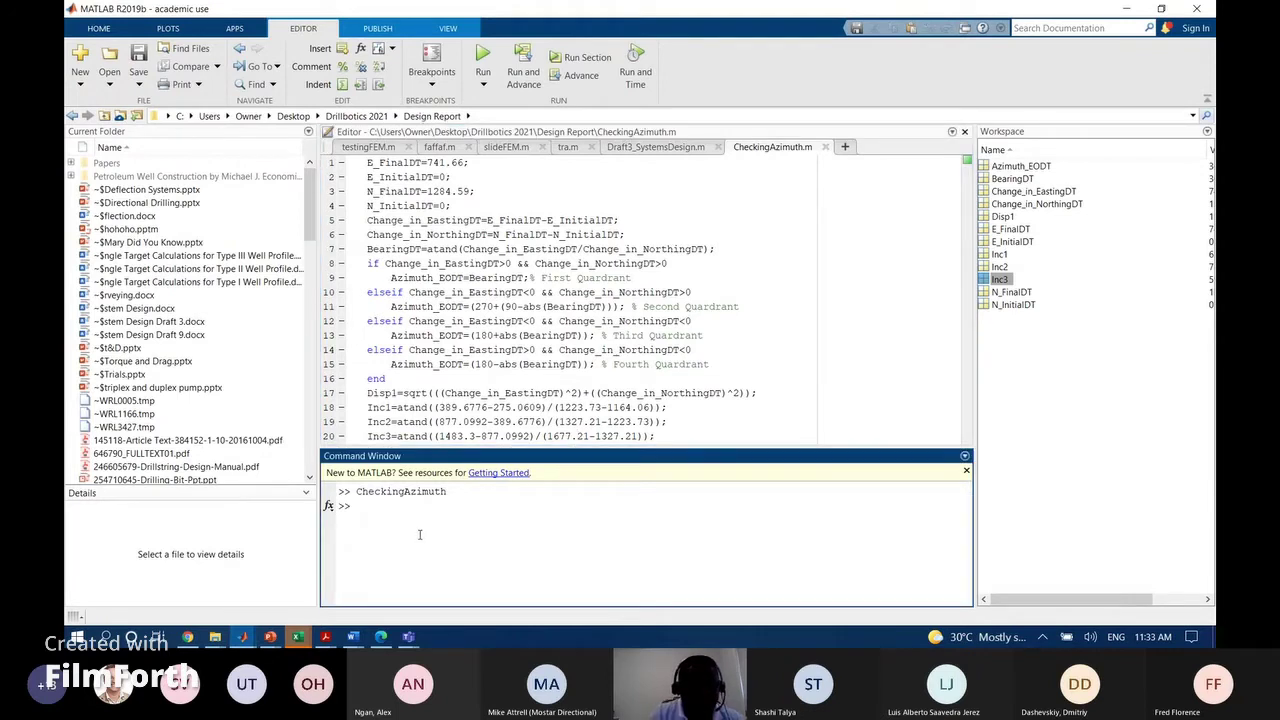
{"action": "type", "text": "clear"}
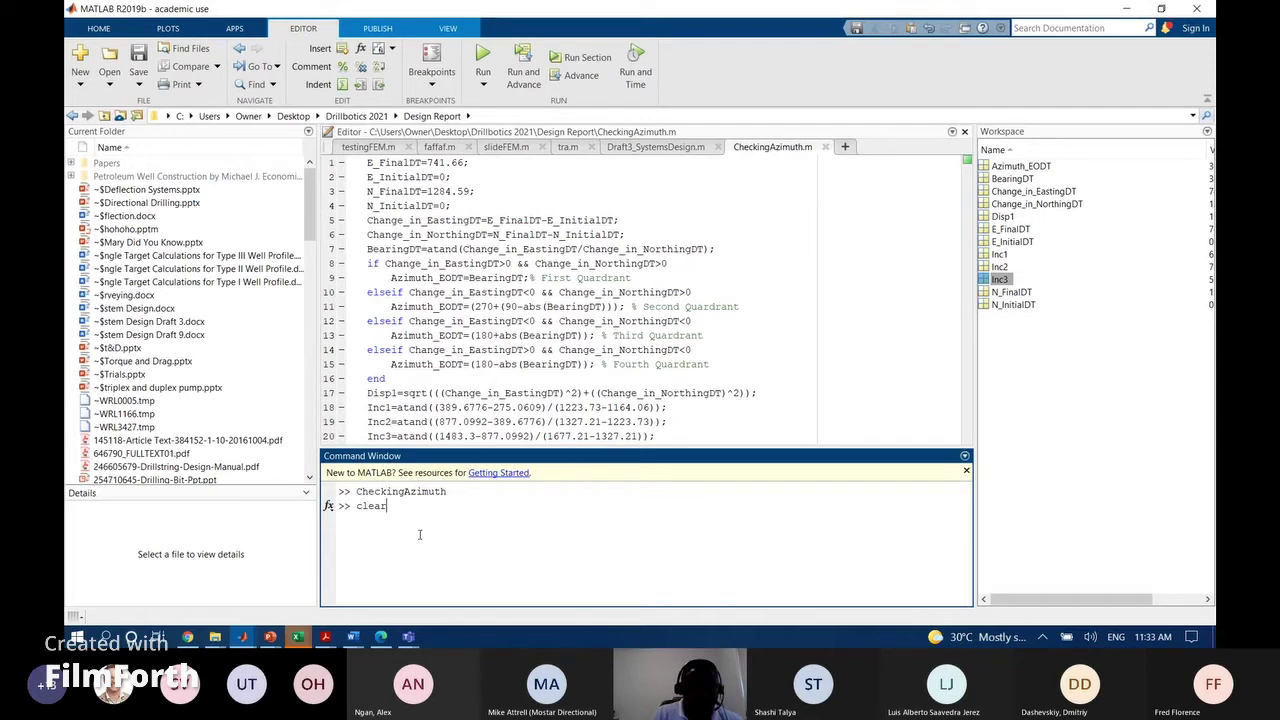
{"action": "key", "text": "Return"}
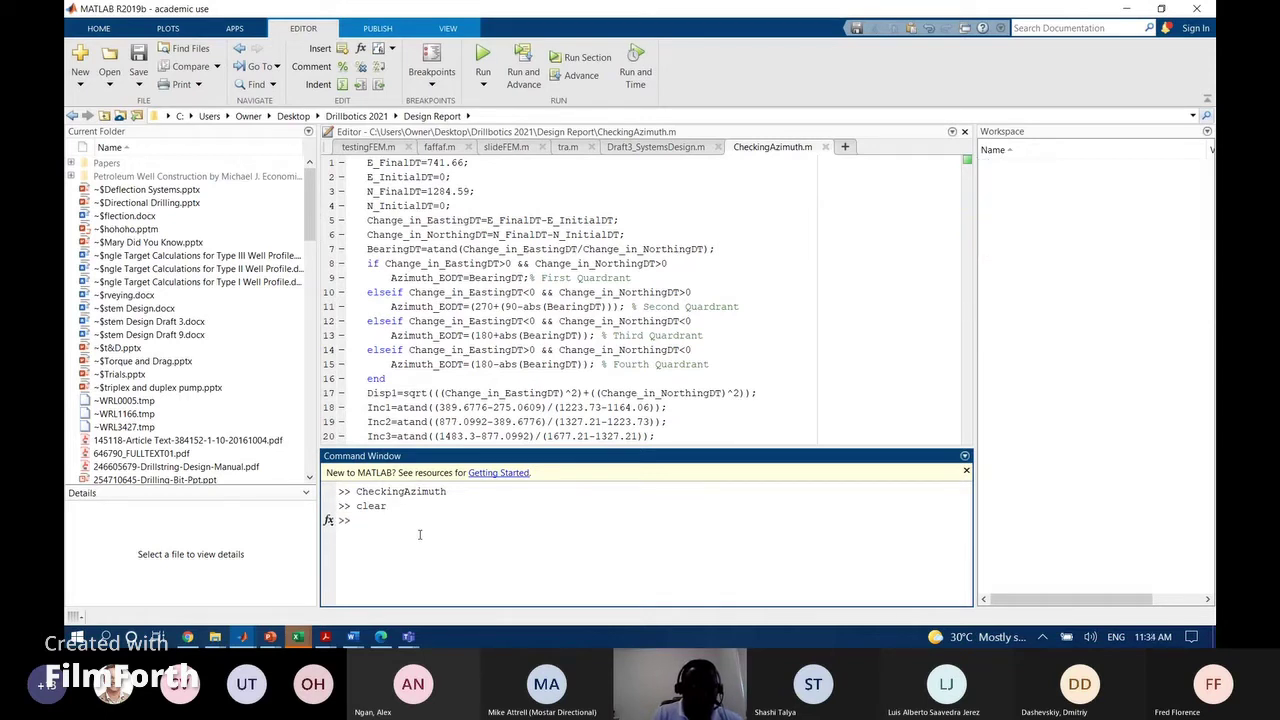
{"action": "type", "text": "clc"}
{"action": "key", "text": "Return"}
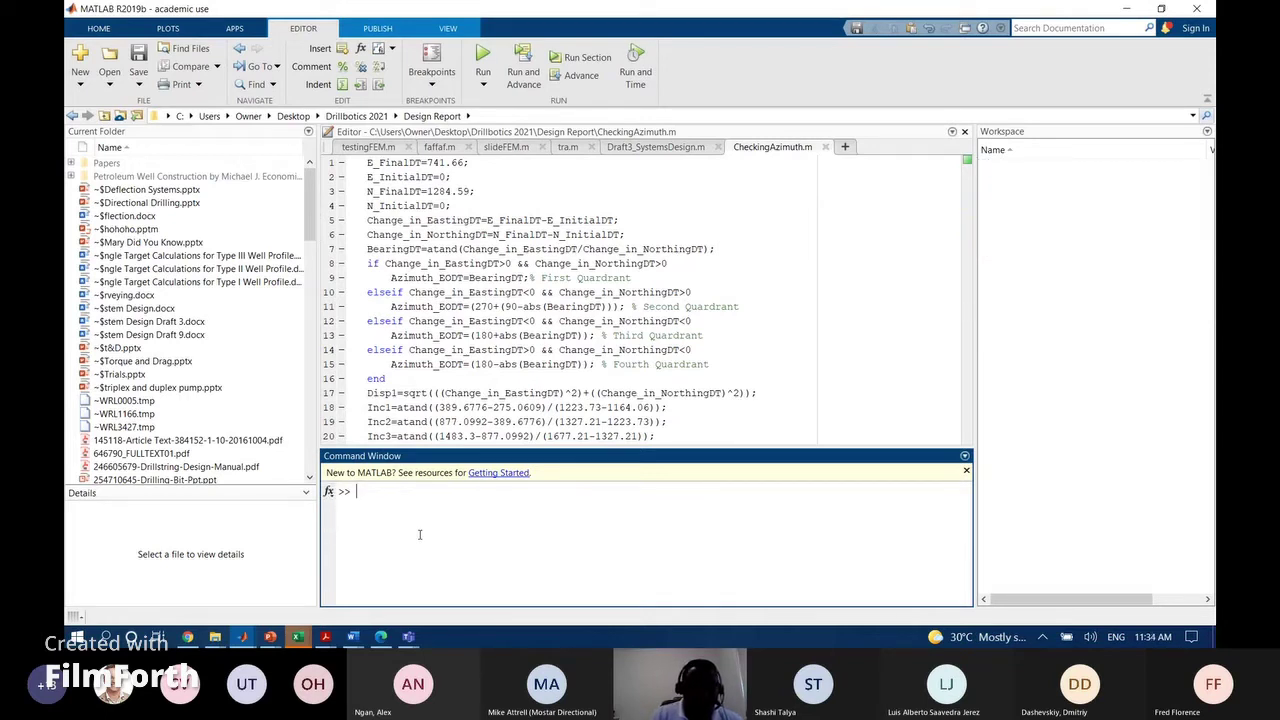
{"action": "left_click", "coordinate": [481, 58]}
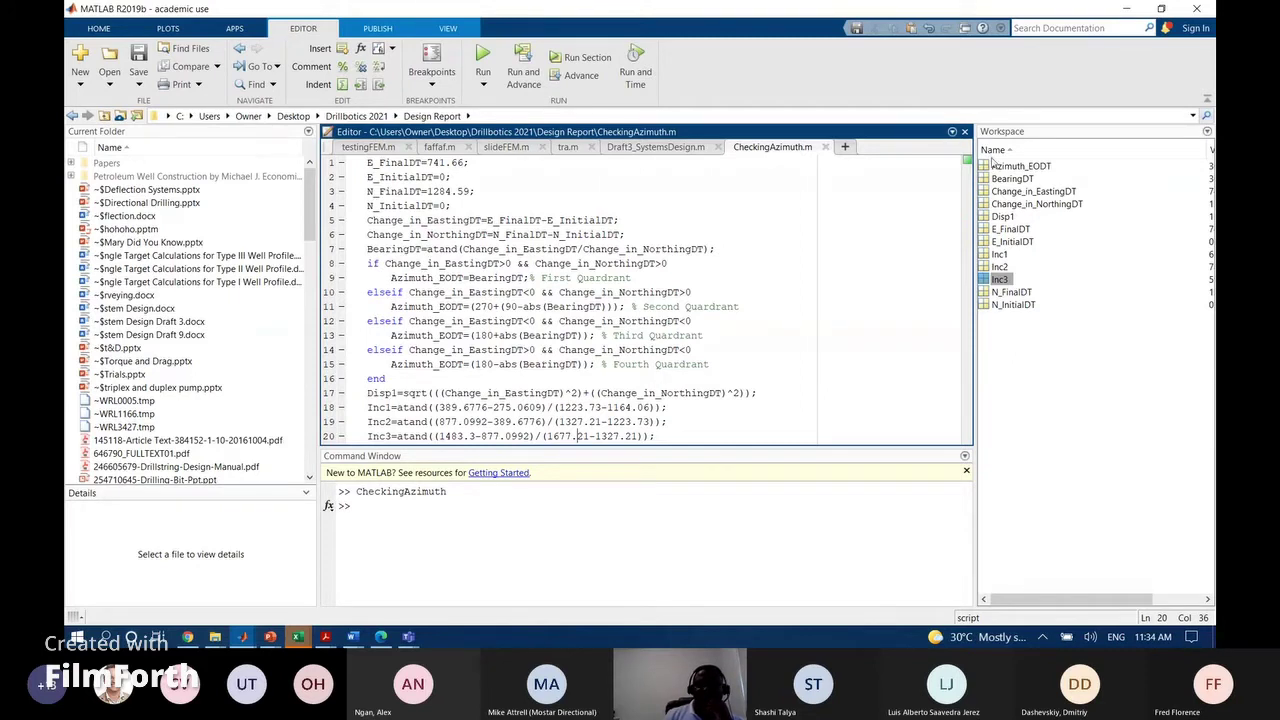
{"action": "left_click", "coordinate": [988, 167]}
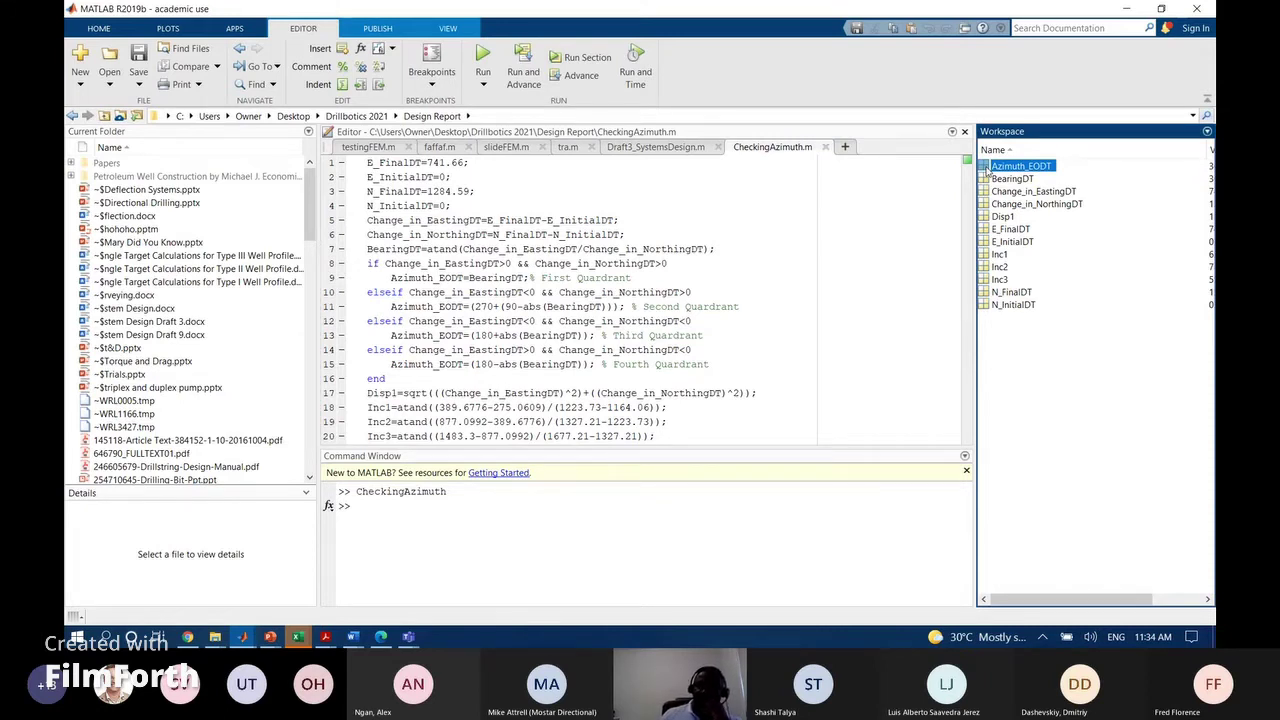
{"action": "double_click", "coordinate": [985, 170]}
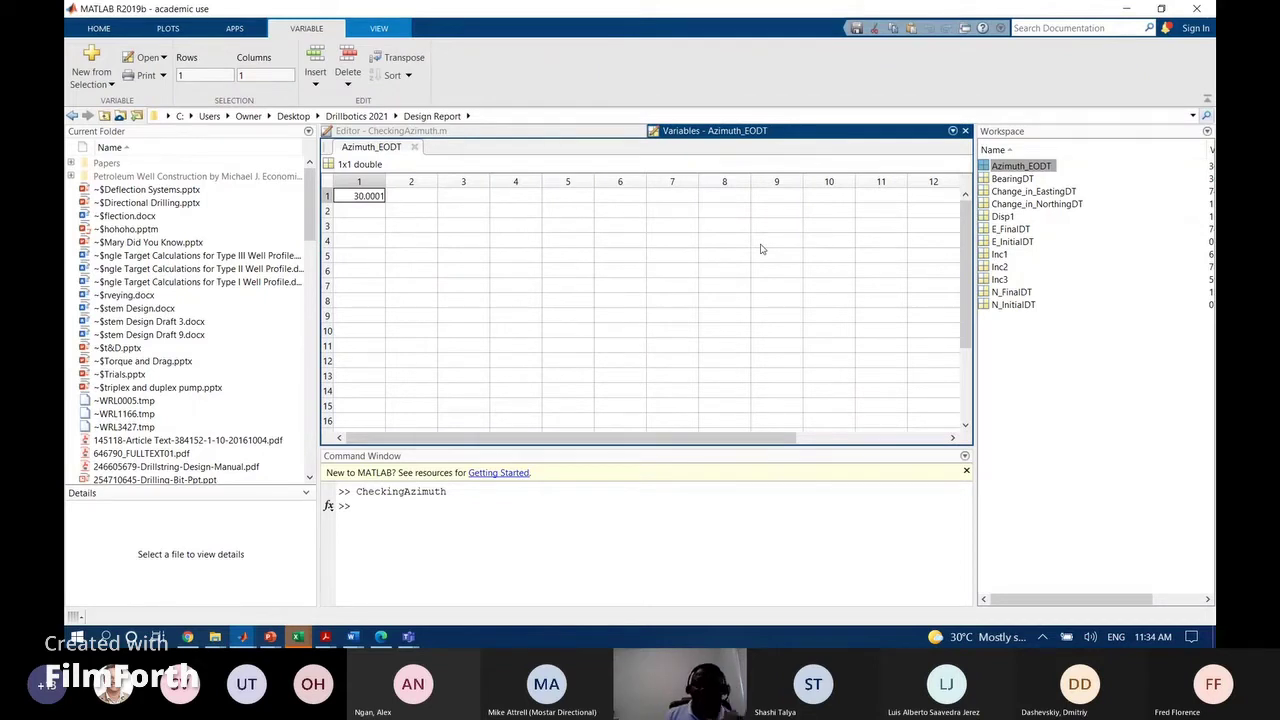
{"action": "left_click", "coordinate": [416, 147]}
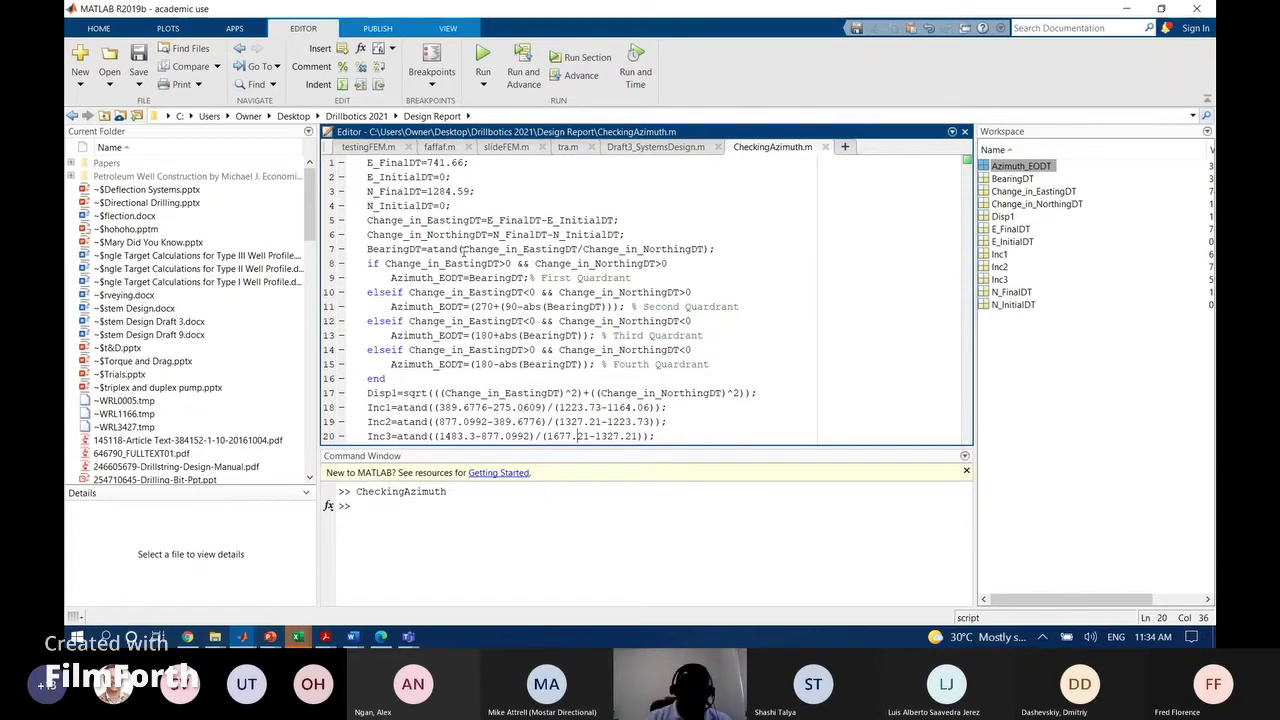
{"action": "left_click", "coordinate": [380, 393]}
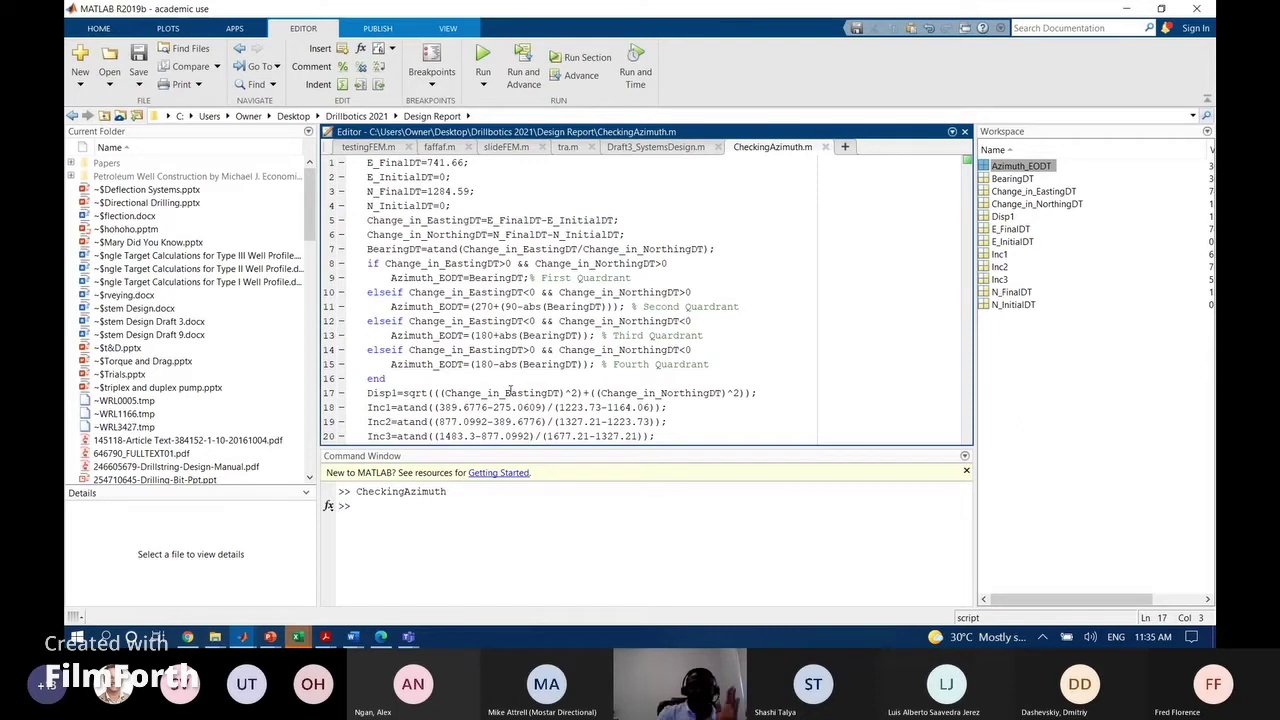
{"action": "left_click", "coordinate": [510, 392]}
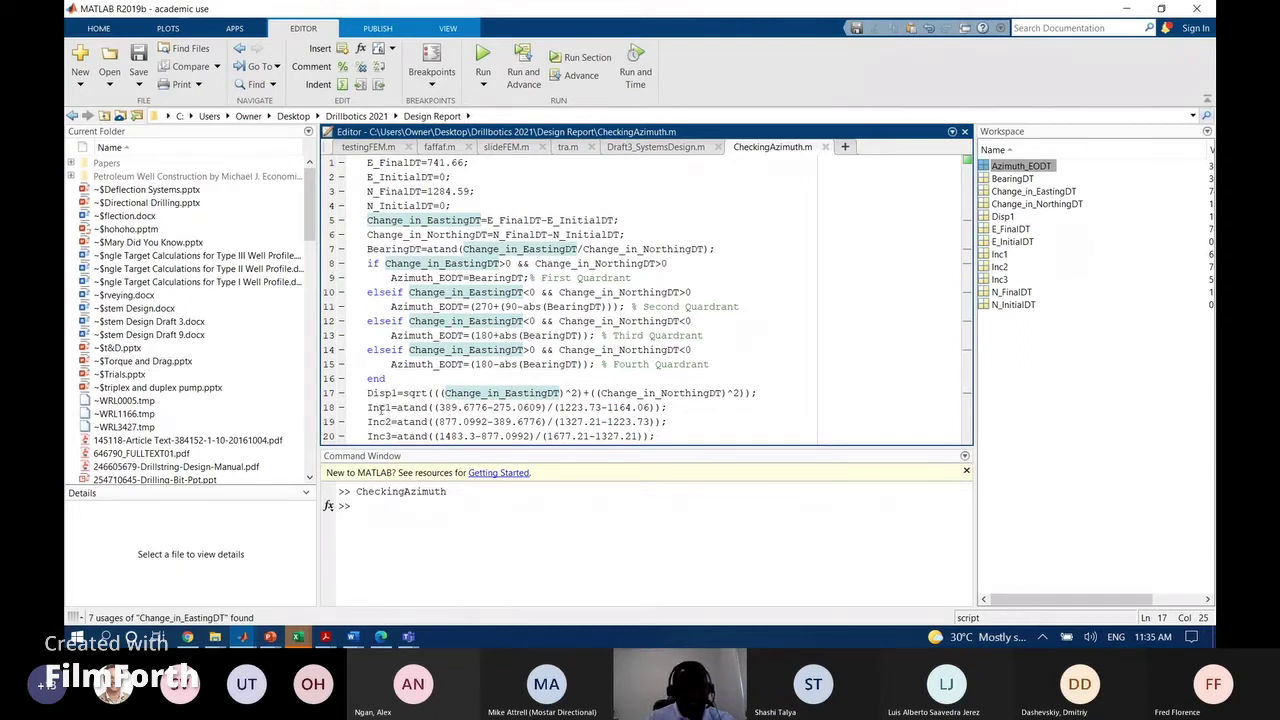
Open the Inc1, Inc2 and Inc3 variables to check their values, then close their views
{"action": "left_click", "coordinate": [995, 255]}
{"action": "double_click", "coordinate": [995, 255]}
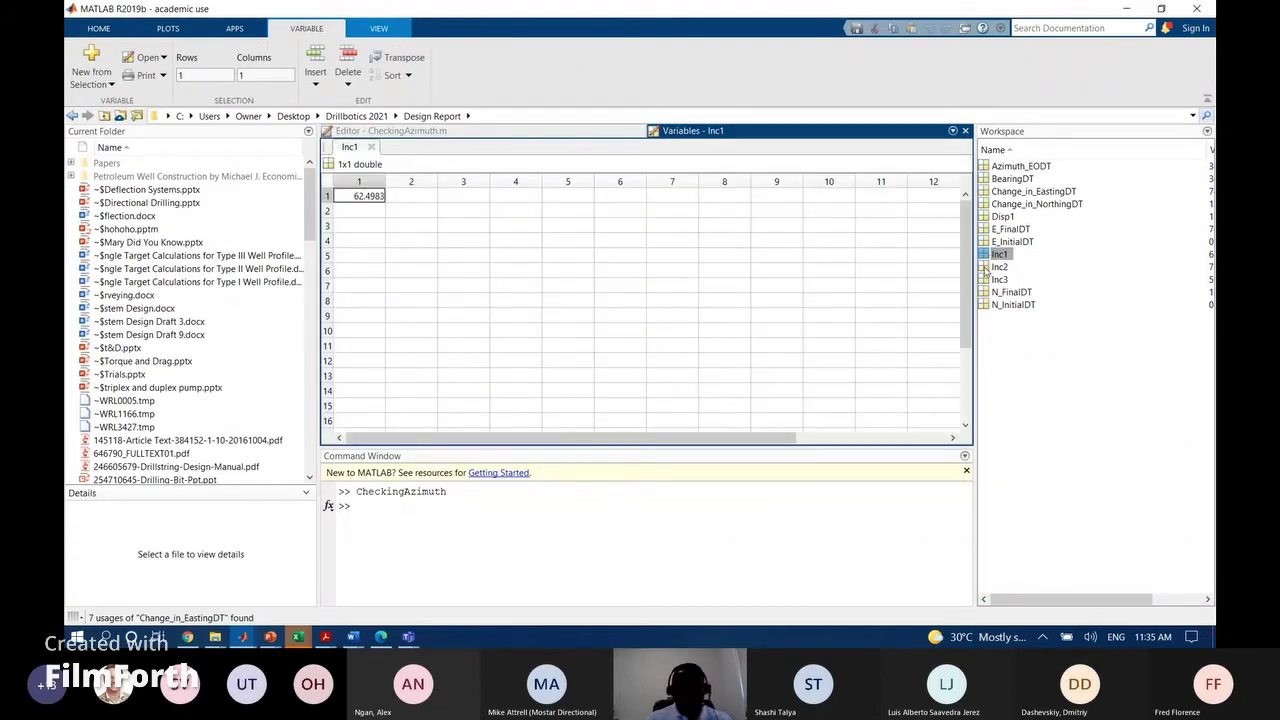
{"action": "left_click", "coordinate": [988, 268]}
{"action": "double_click", "coordinate": [988, 268]}
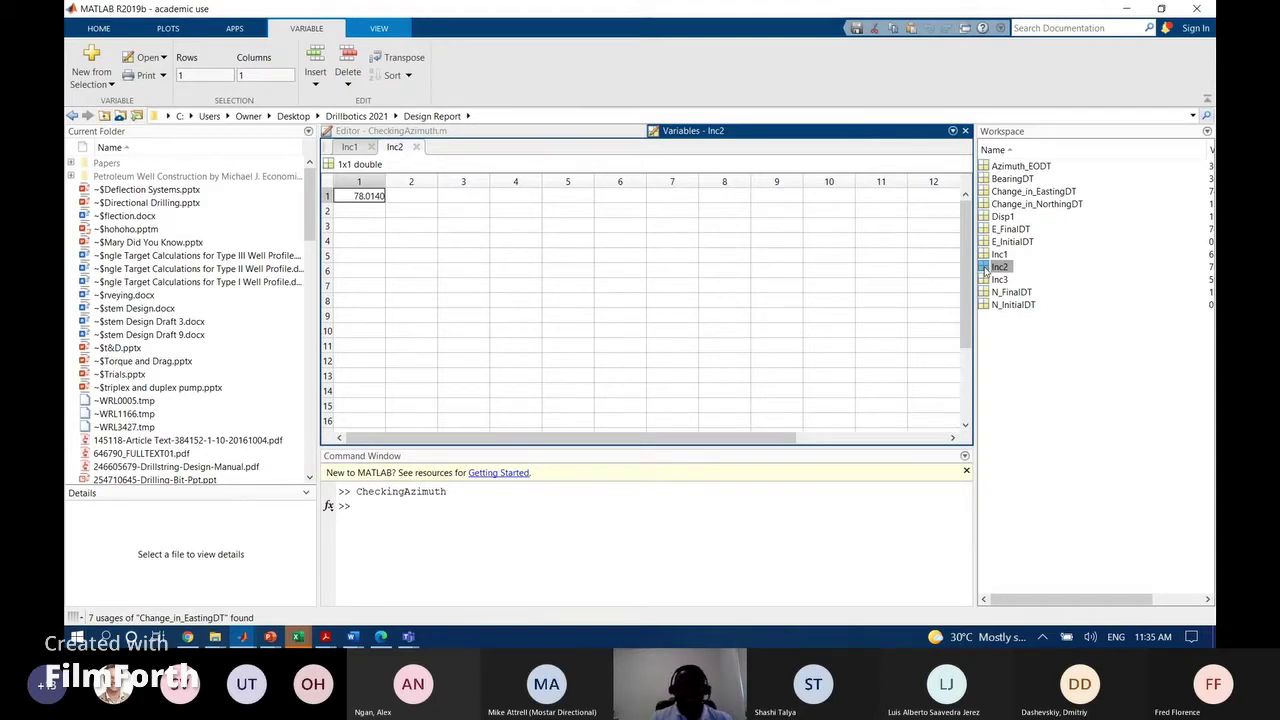
{"action": "double_click", "coordinate": [998, 279]}
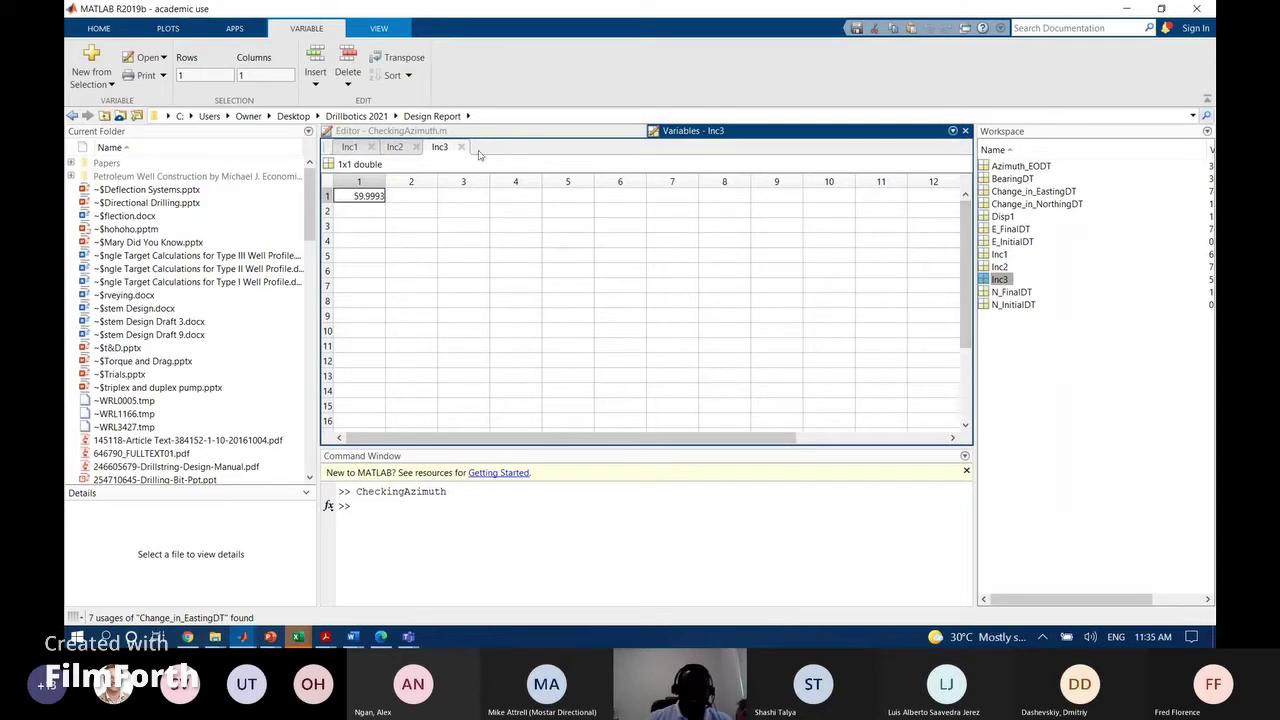
{"action": "left_click", "coordinate": [462, 147]}
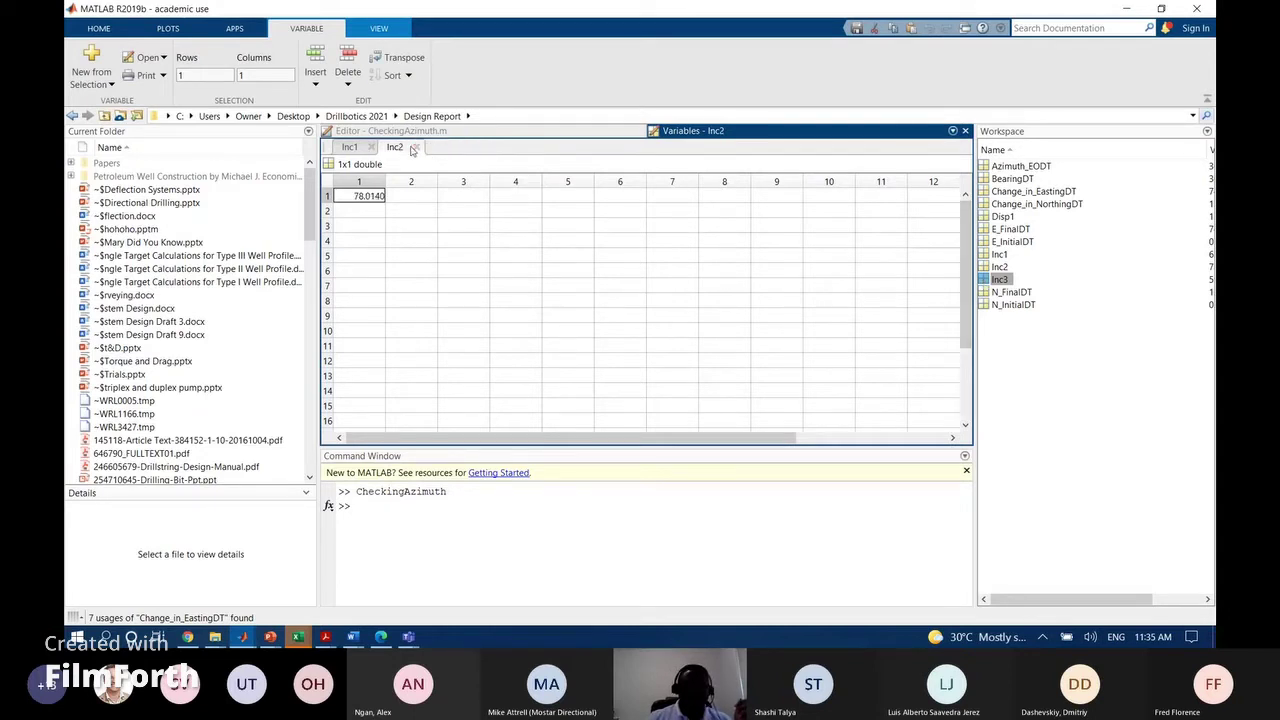
{"action": "left_click", "coordinate": [417, 147]}
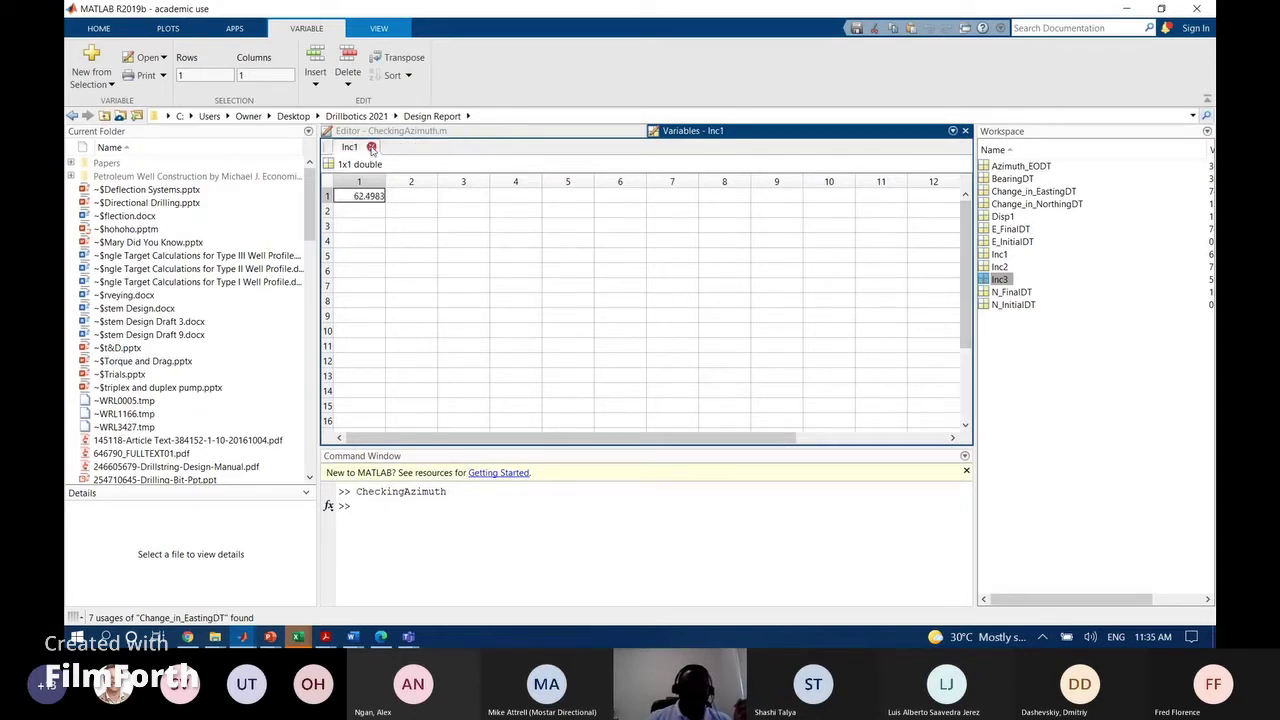
{"action": "left_click", "coordinate": [371, 147]}
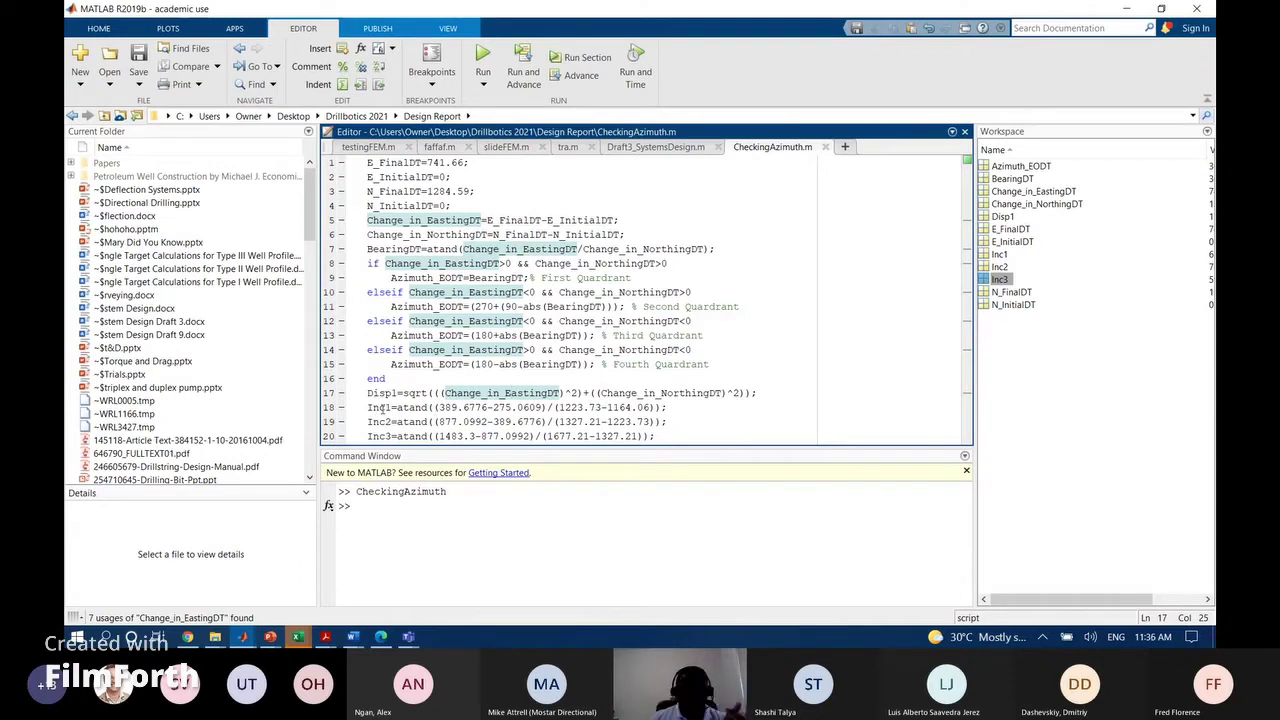
In the well-planning app, add a No Build No Turn tangent section and a Build Only section
{"action": "mouse_move", "coordinate": [242, 640]}
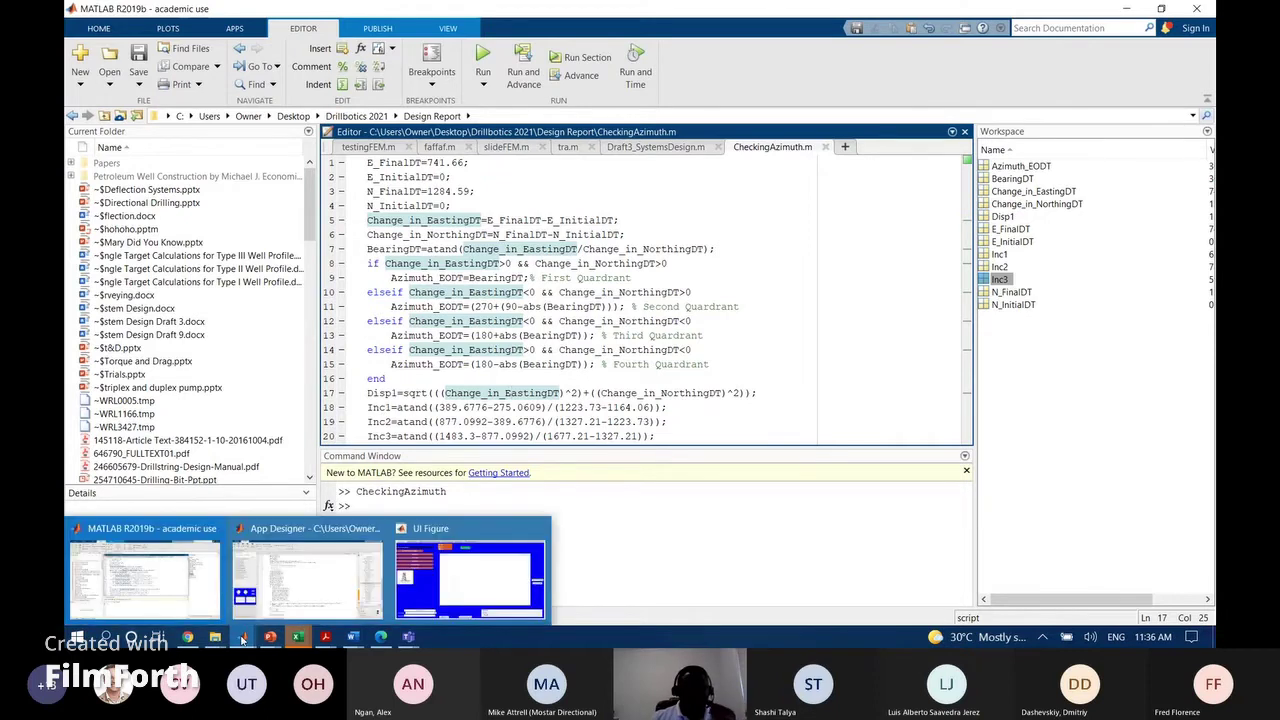
{"action": "left_click", "coordinate": [474, 589]}
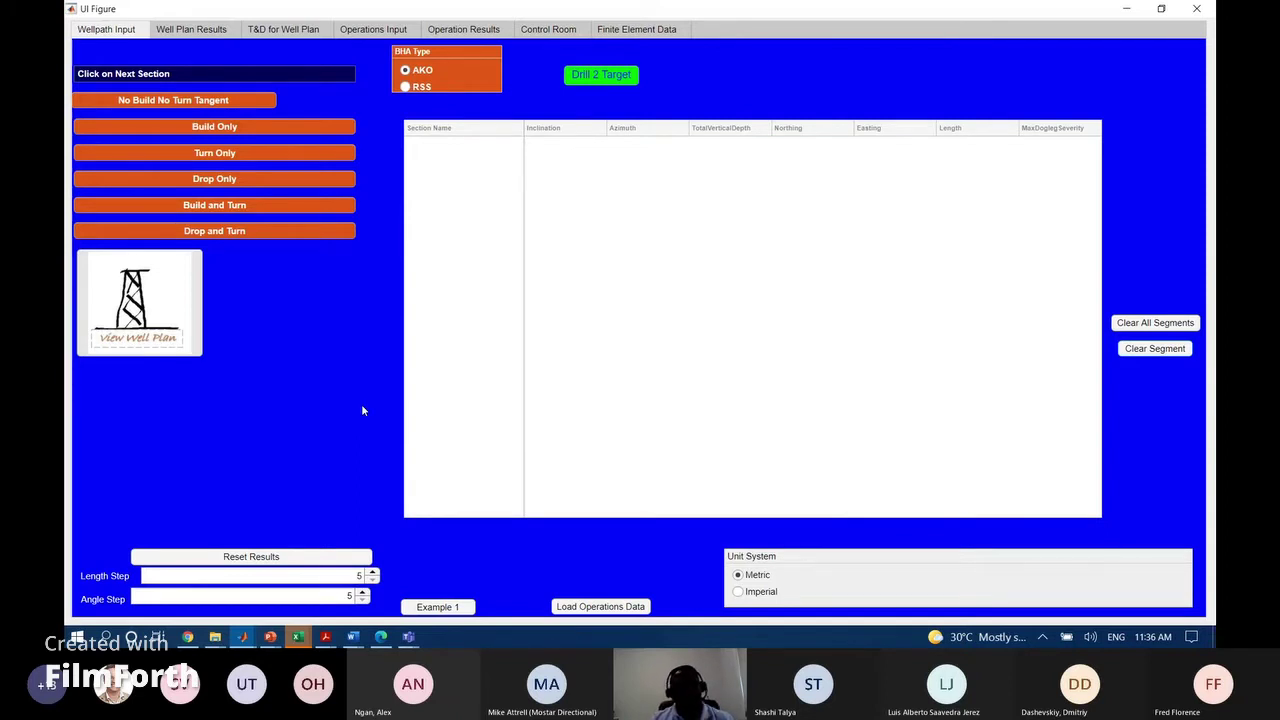
{"action": "left_click", "coordinate": [160, 103]}
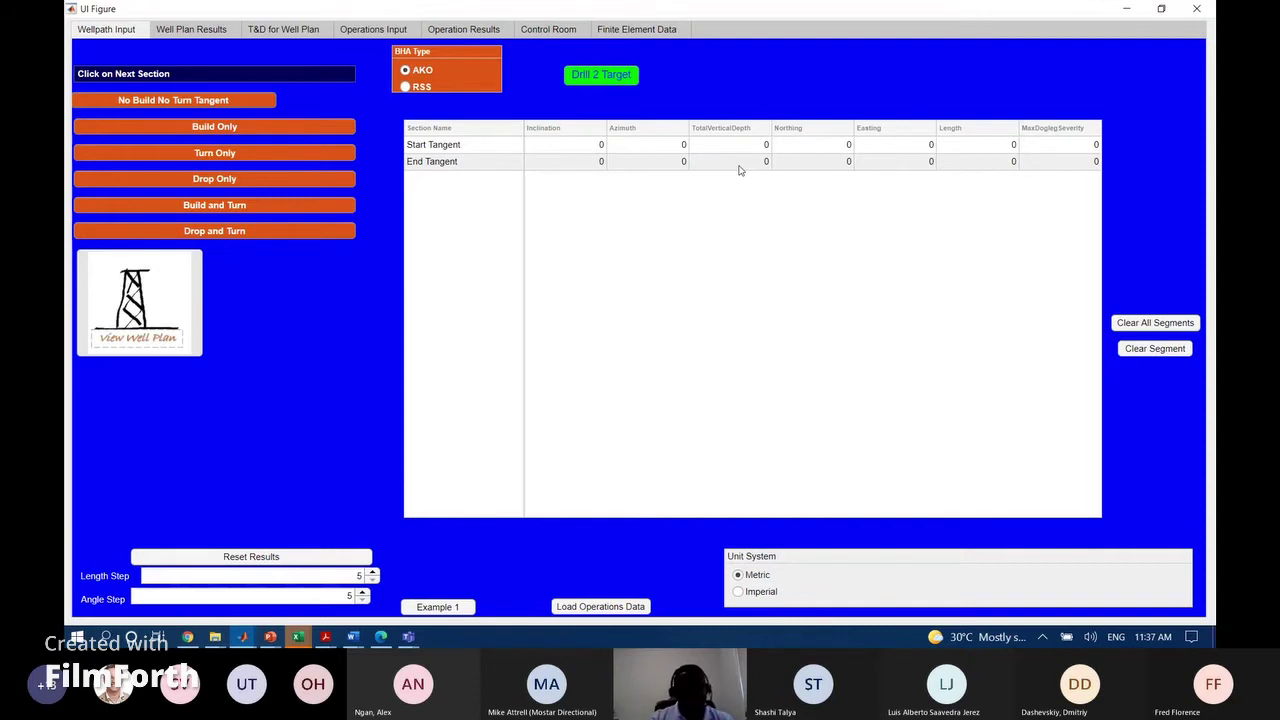
{"action": "left_click", "coordinate": [269, 127]}
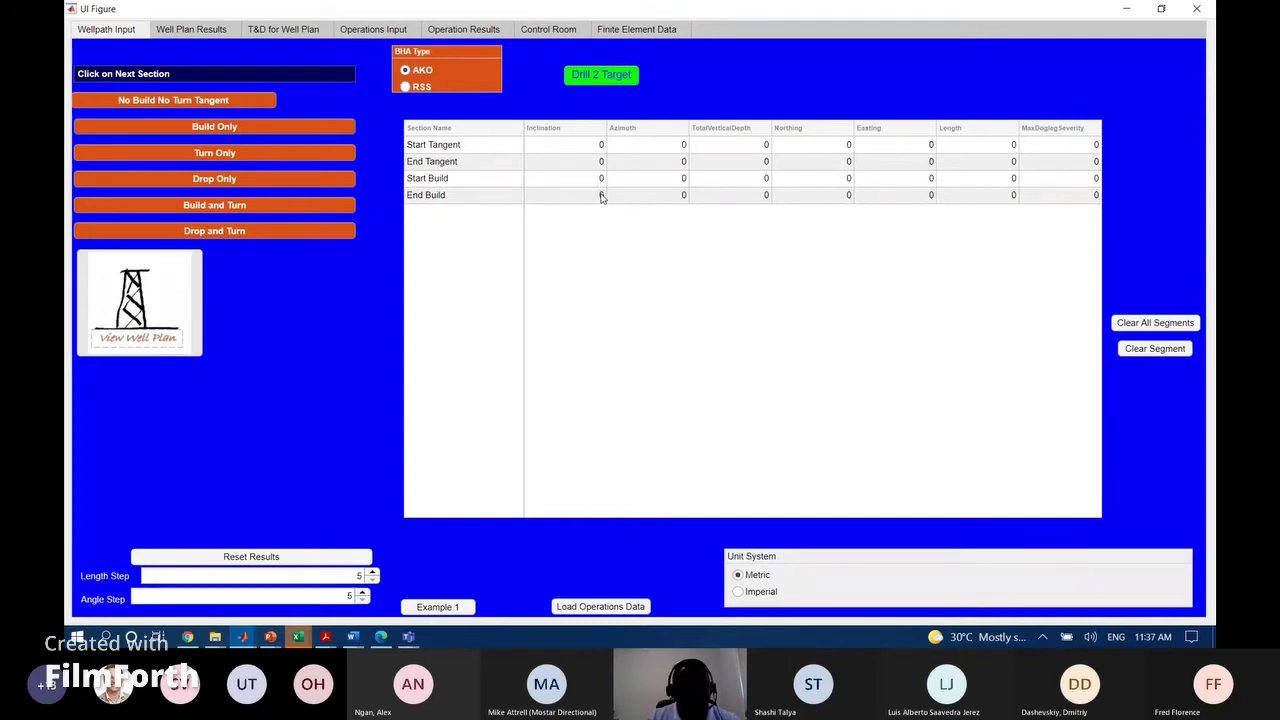
Set End Build inclination to 46.9826 and both Start Build and End Build azimuths to 30
{"action": "left_click", "coordinate": [601, 194]}
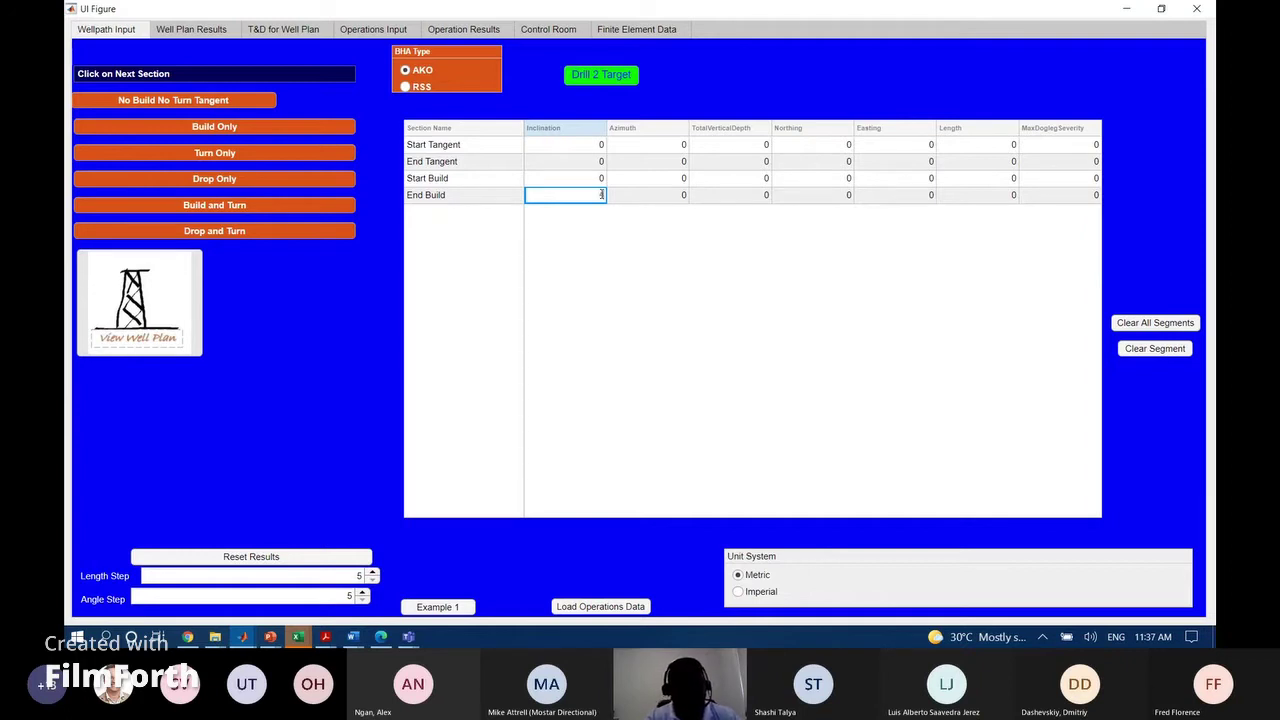
{"action": "type", "text": "46.9828"}
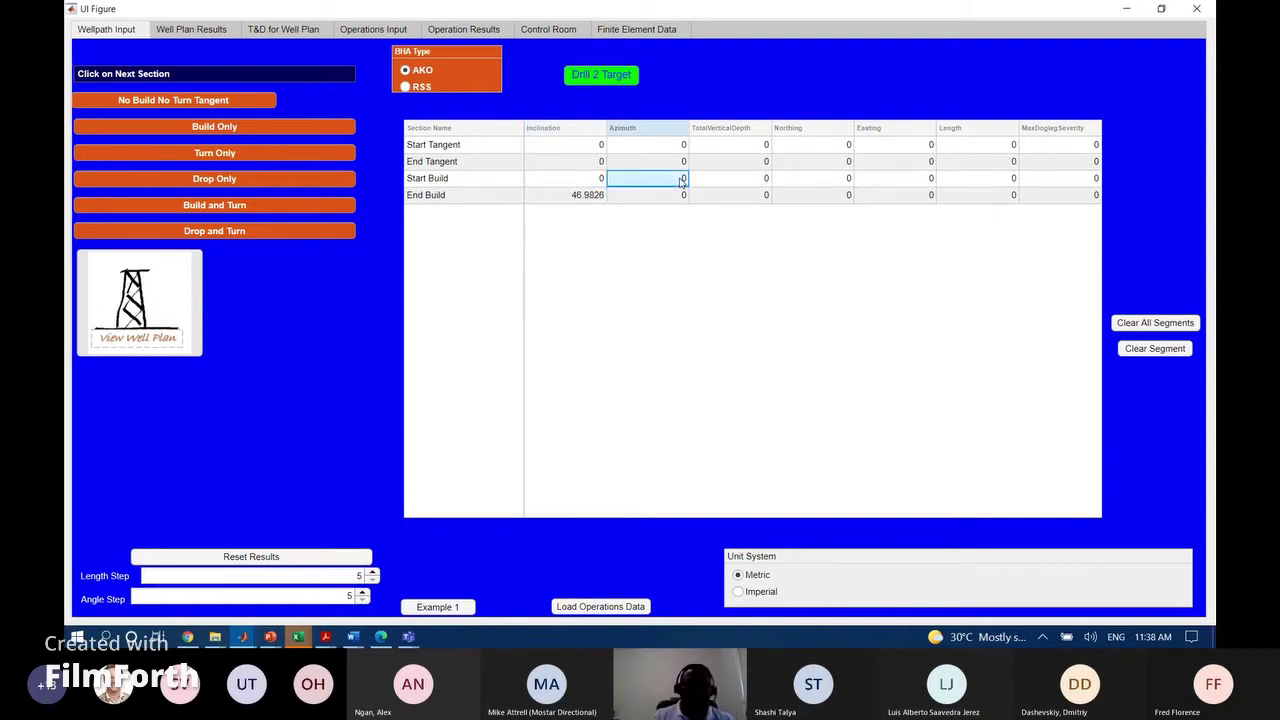
{"action": "double_click", "coordinate": [681, 180]}
{"action": "key", "text": "BackSpace"}
{"action": "type", "text": "30"}
{"action": "left_click", "coordinate": [679, 195]}
{"action": "double_click", "coordinate": [679, 195]}
{"action": "key", "text": "BackSpace"}
{"action": "type", "text": "30"}
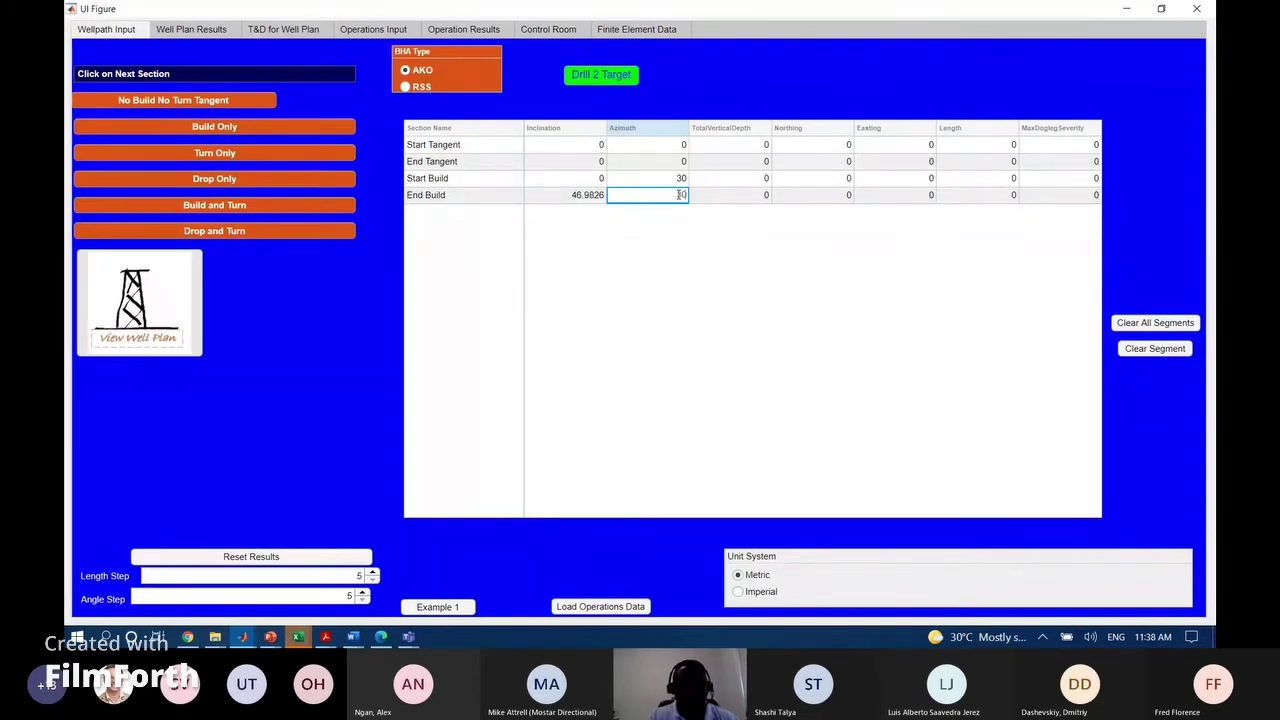
{"action": "left_click", "coordinate": [679, 274]}
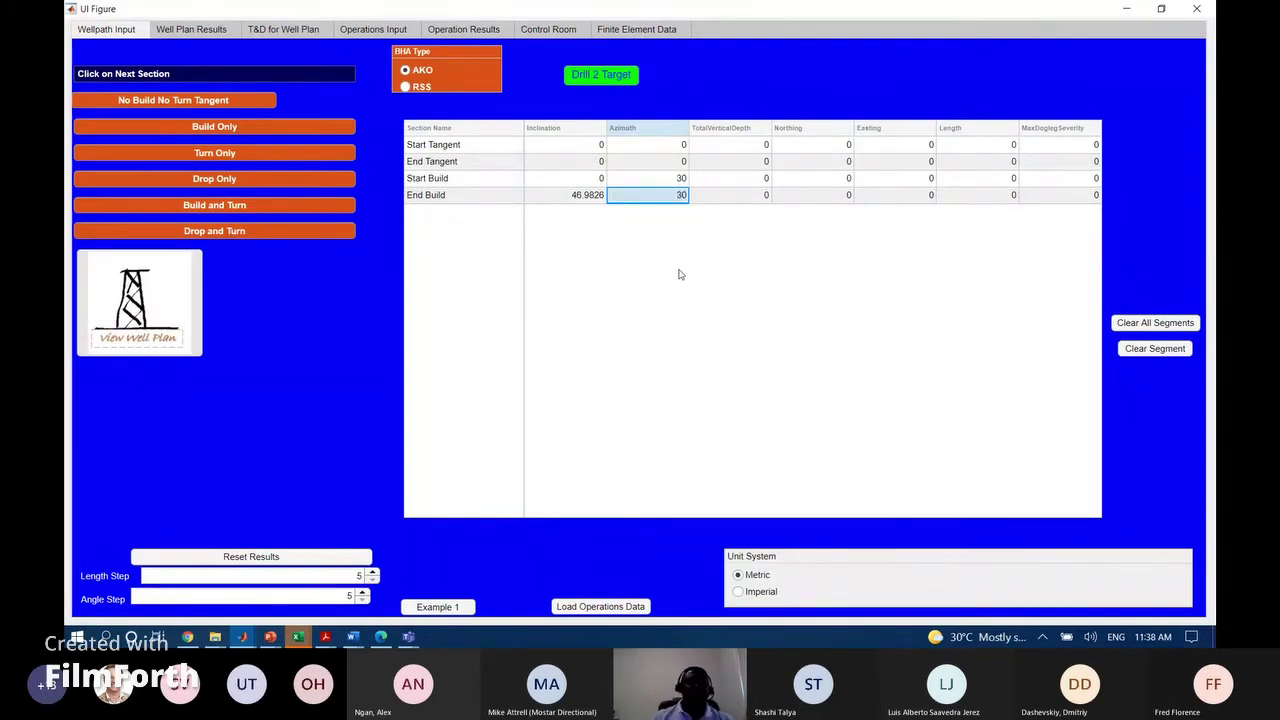
Add another build section with inclinations 46.9926 to 62.4983 and azimuth 30 on both rows
{"action": "left_click", "coordinate": [264, 123]}
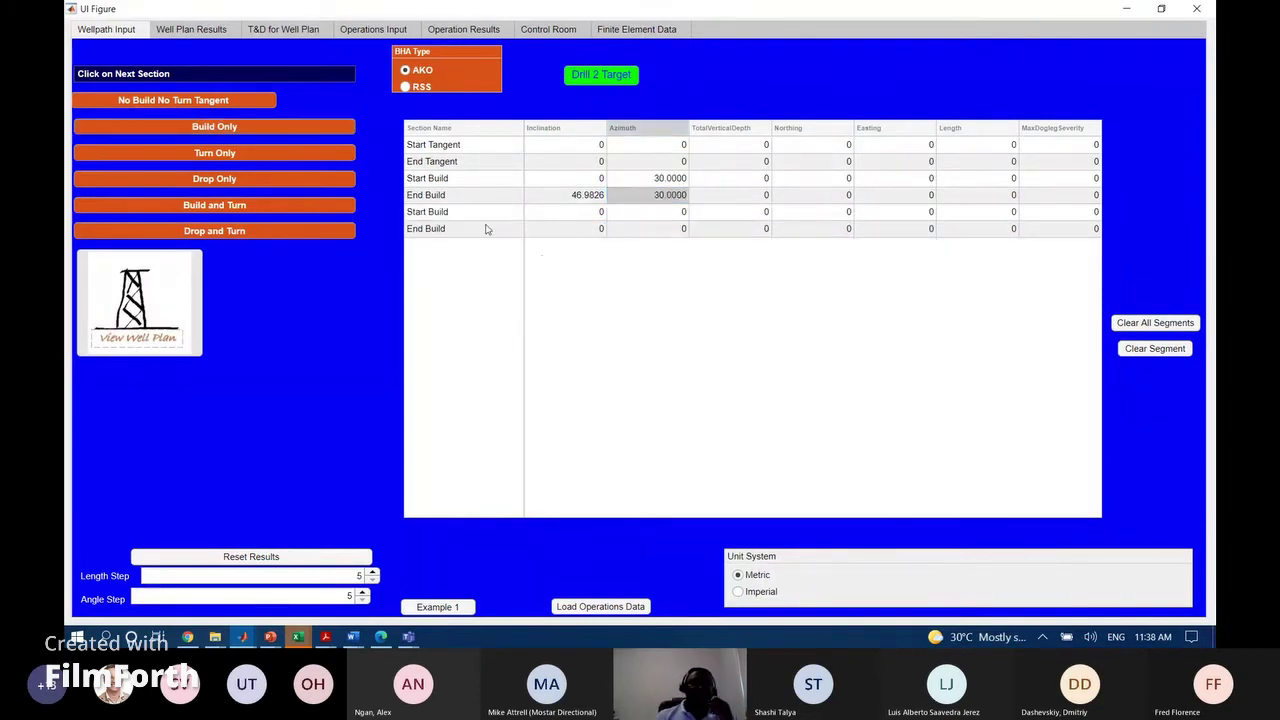
{"action": "double_click", "coordinate": [600, 212]}
{"action": "key", "text": "BackSpace"}
{"action": "type", "text": "46"}
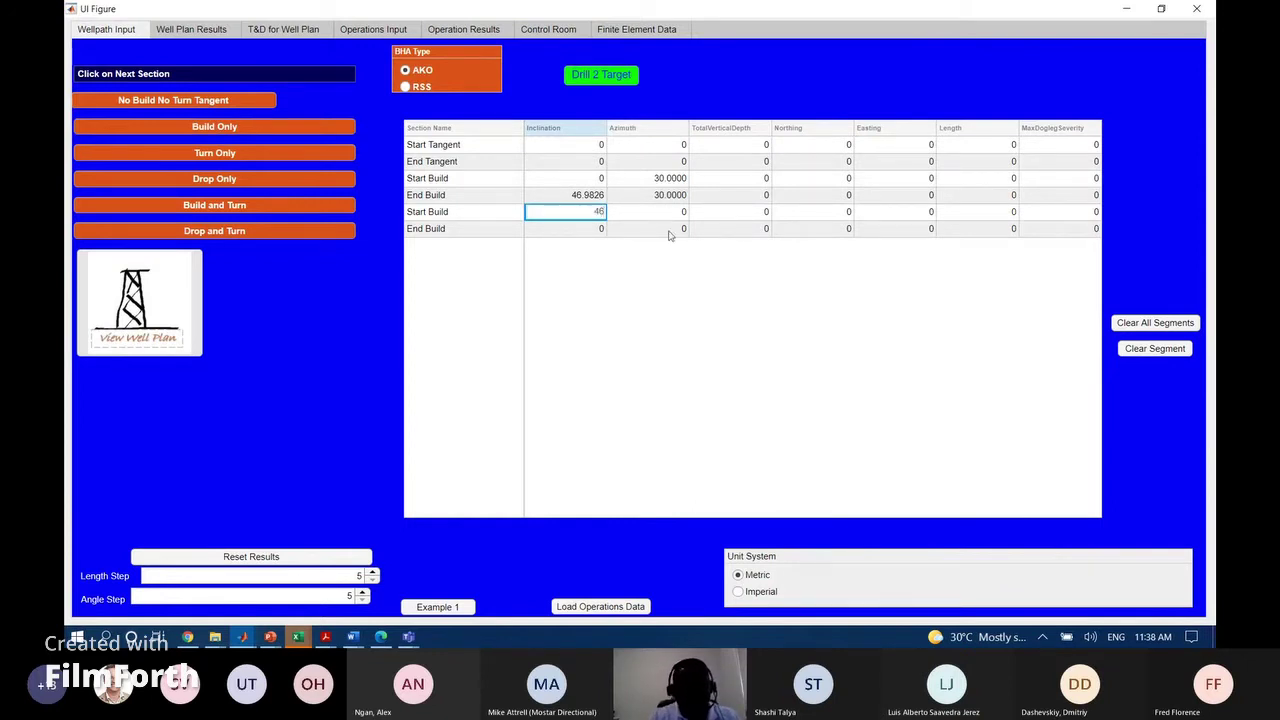
{"action": "type", "text": ".9"}
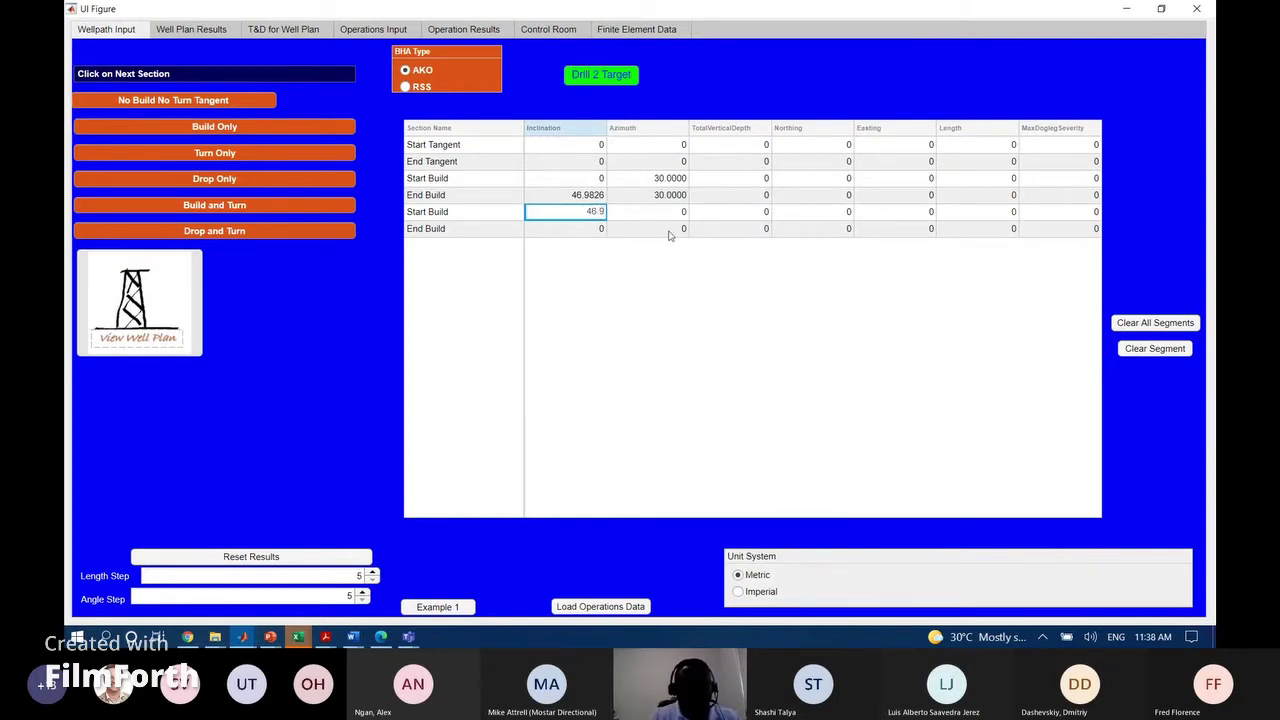
{"action": "type", "text": "926"}
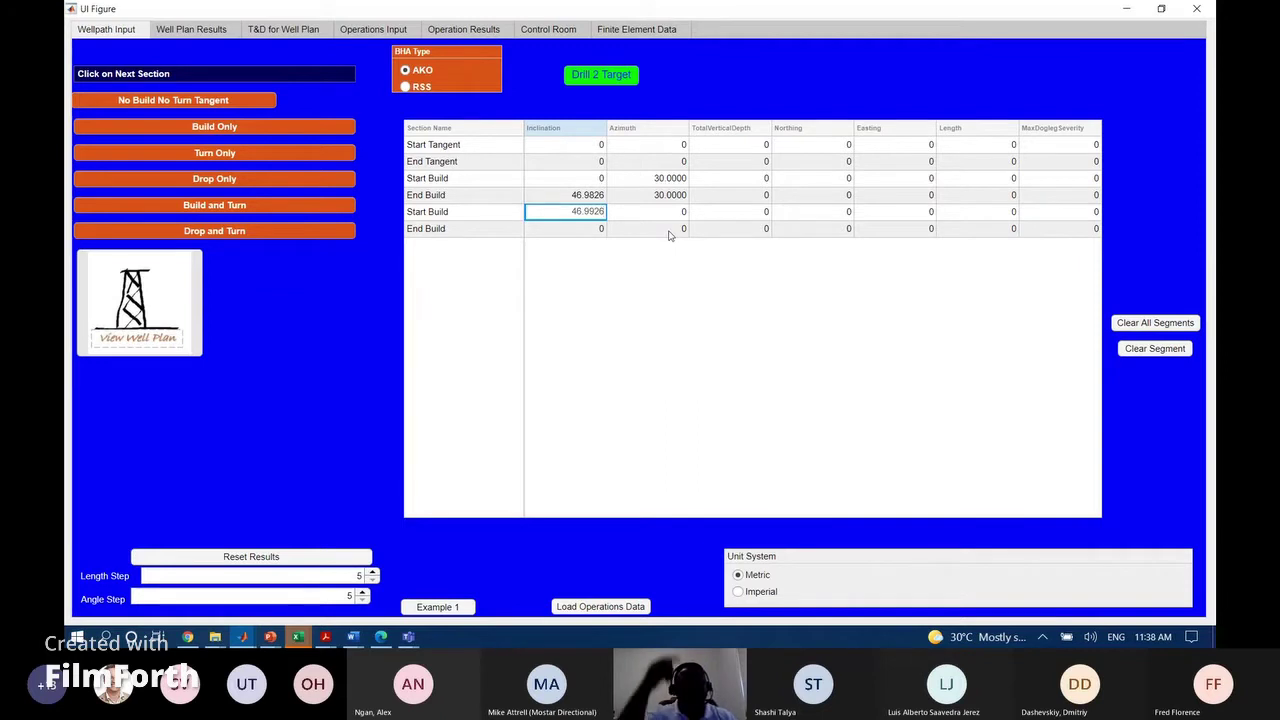
{"action": "double_click", "coordinate": [593, 229]}
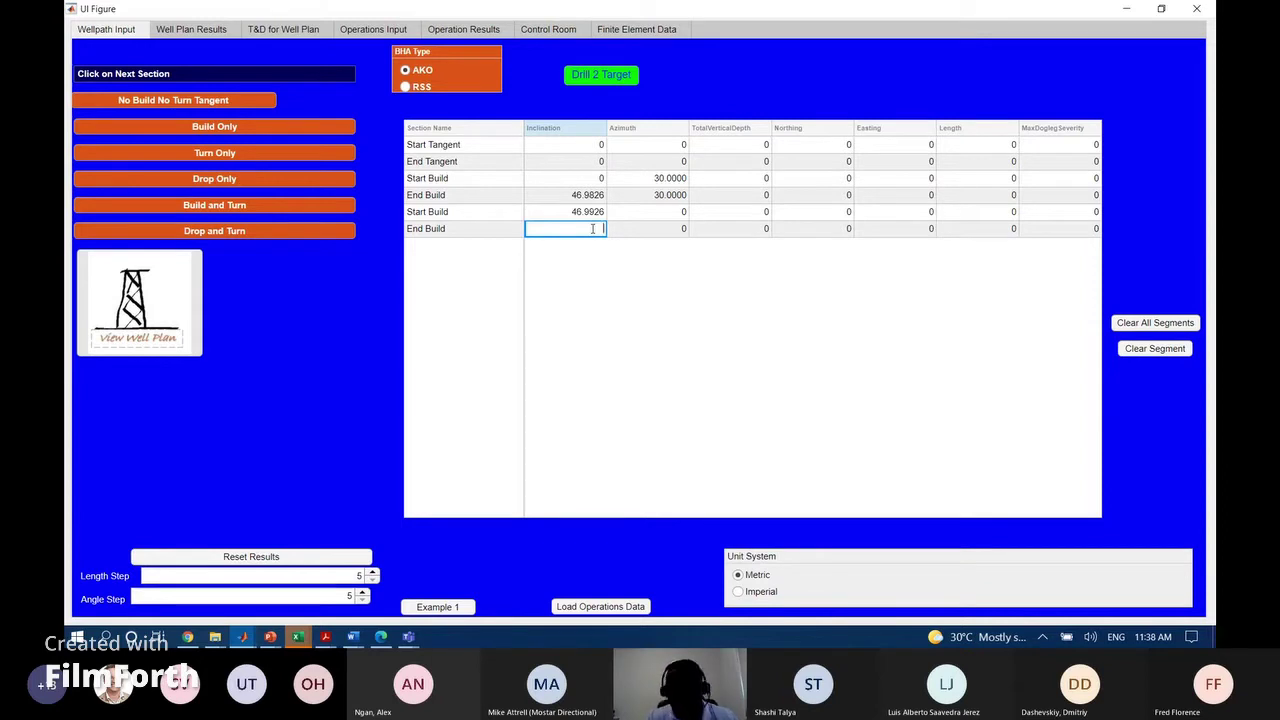
{"action": "type", "text": "62"}
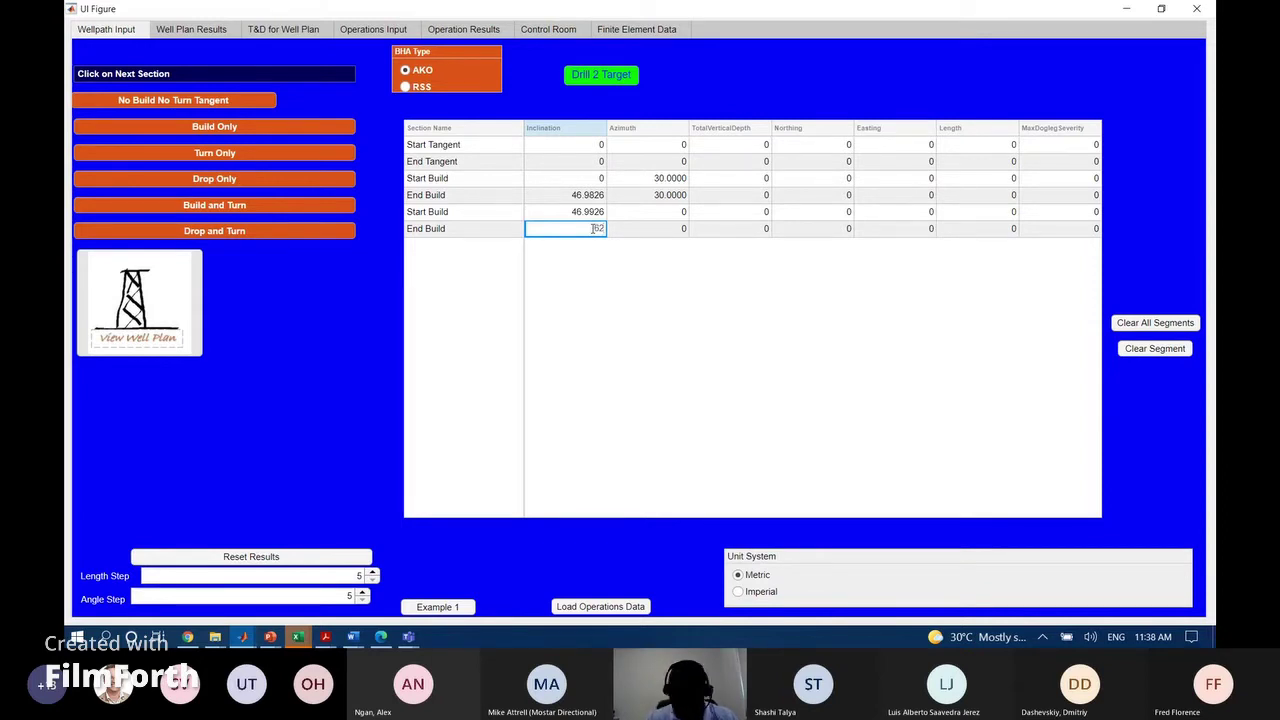
{"action": "type", "text": ".4"}
{"action": "type", "text": "993"}
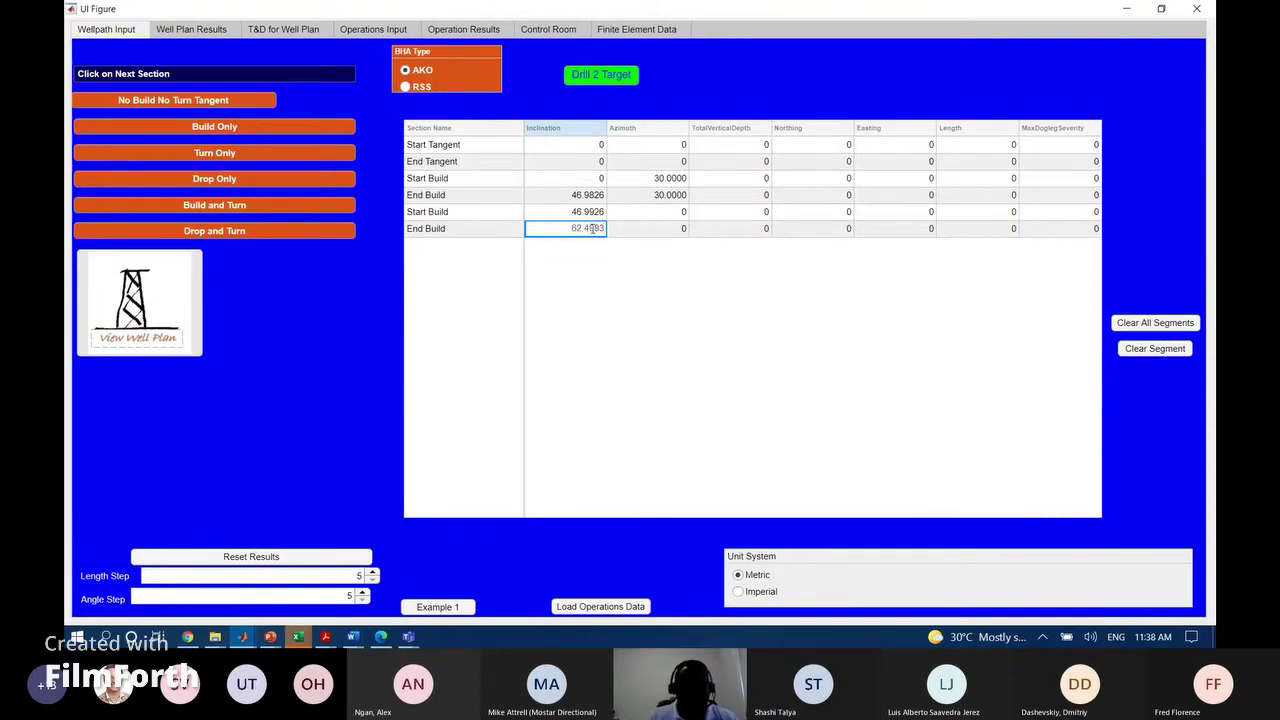
{"action": "double_click", "coordinate": [678, 211]}
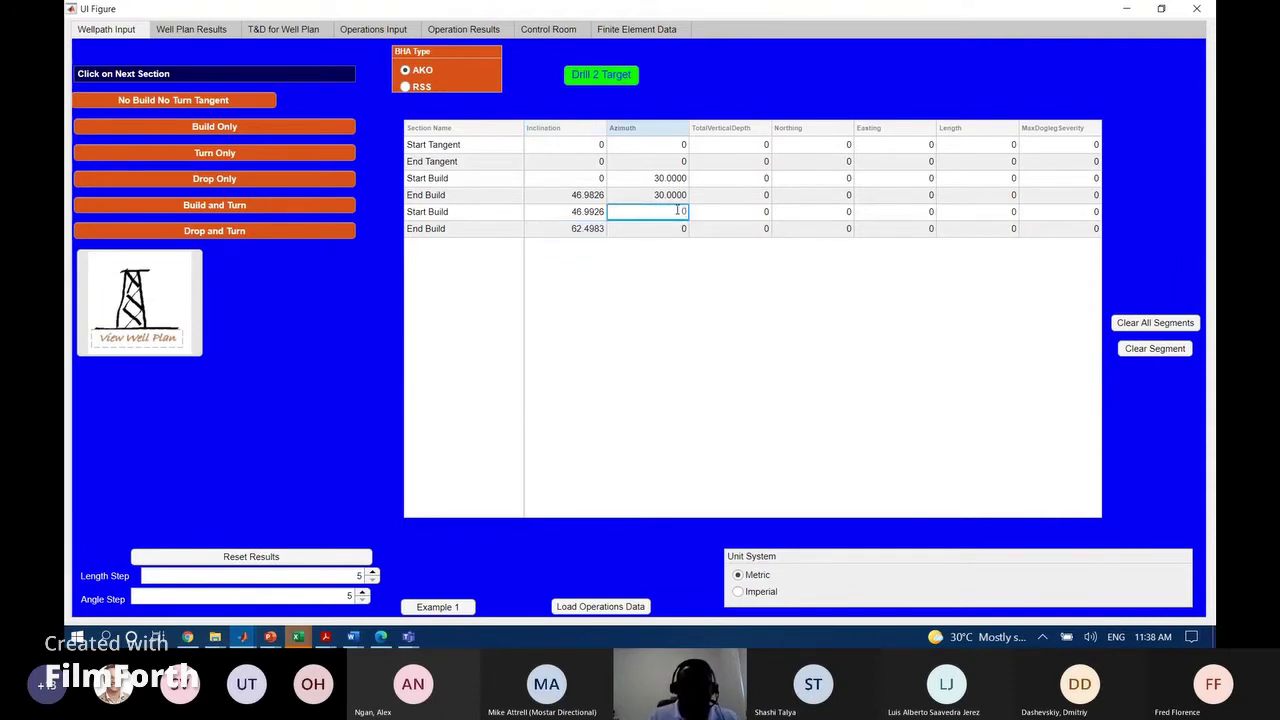
{"action": "type", "text": "30"}
{"action": "double_click", "coordinate": [680, 229]}
{"action": "type", "text": "30"}
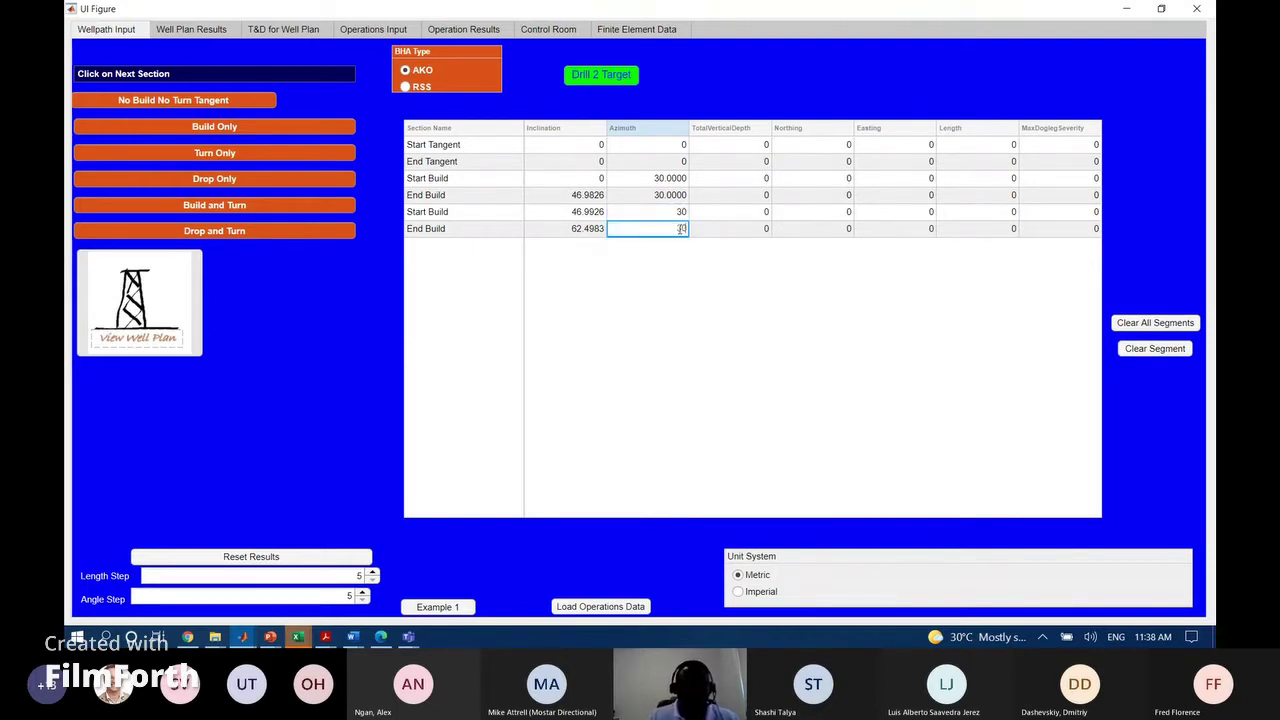
{"action": "left_click", "coordinate": [715, 269]}
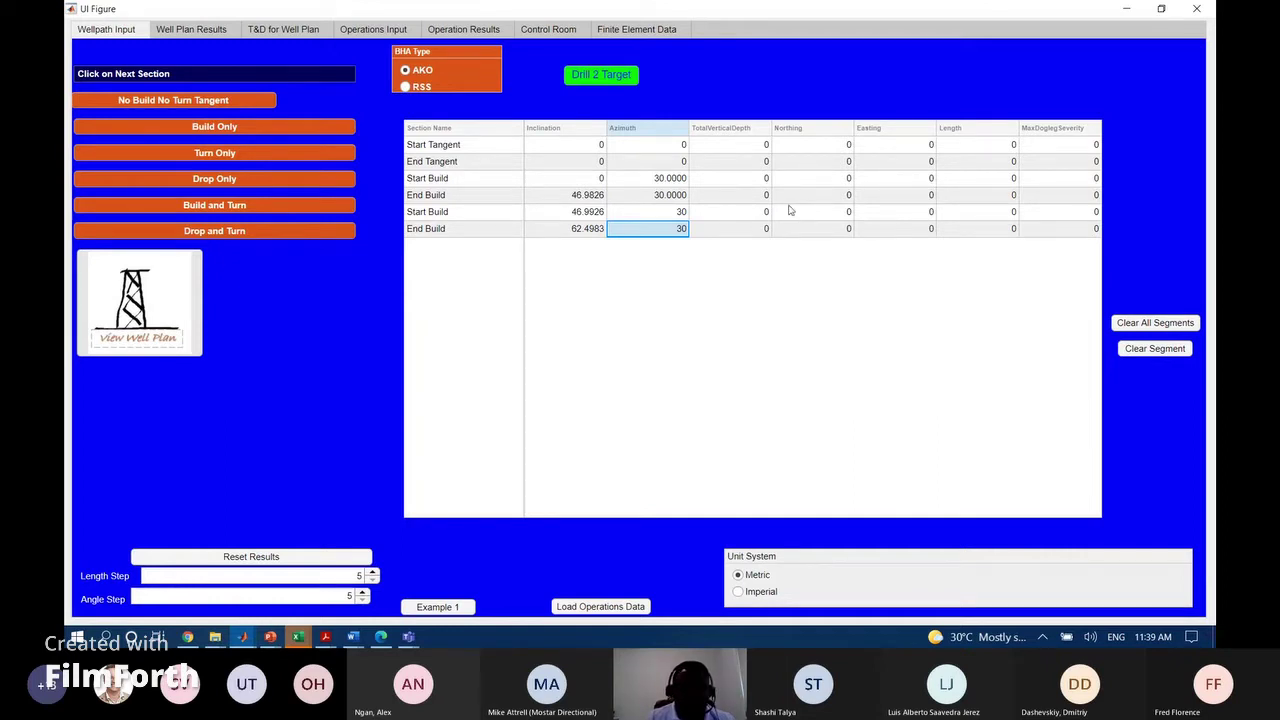
Give the first End Build a TVD of 1164.06 and a max dogleg severity of 8
{"action": "left_click", "coordinate": [738, 200]}
{"action": "double_click", "coordinate": [739, 196]}
{"action": "key", "text": "BackSpace"}
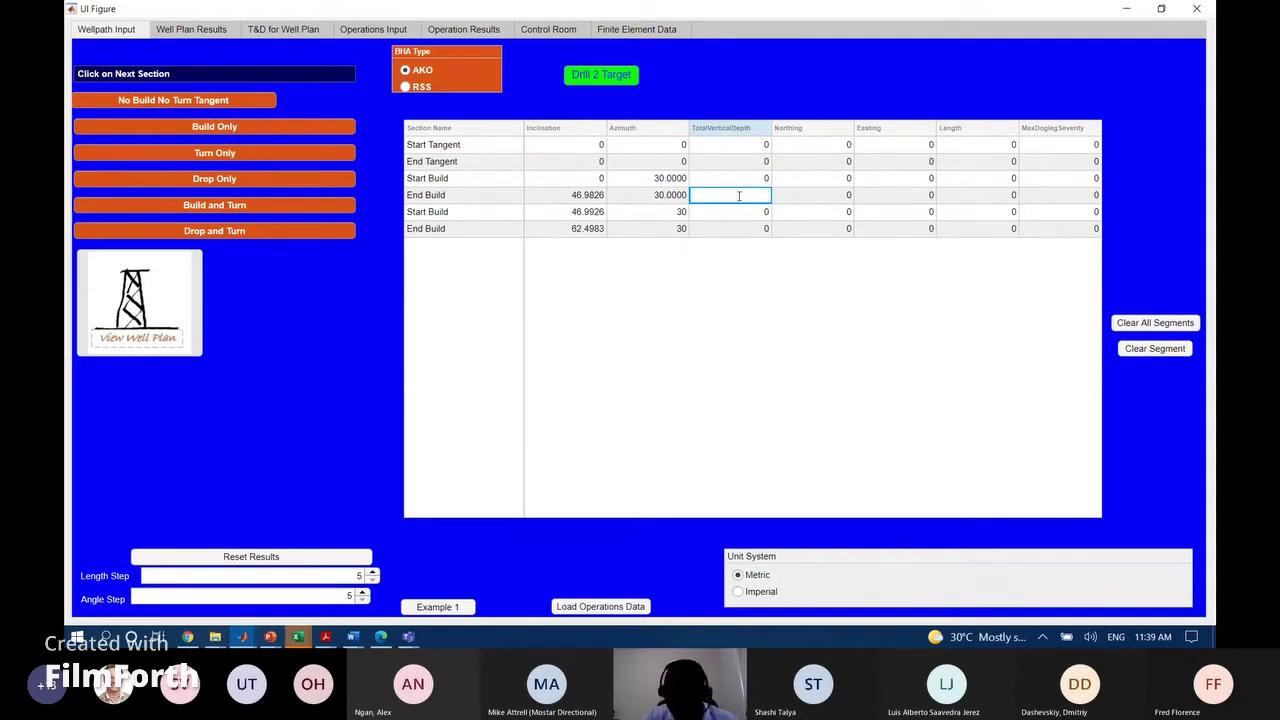
{"action": "type", "text": "1164"}
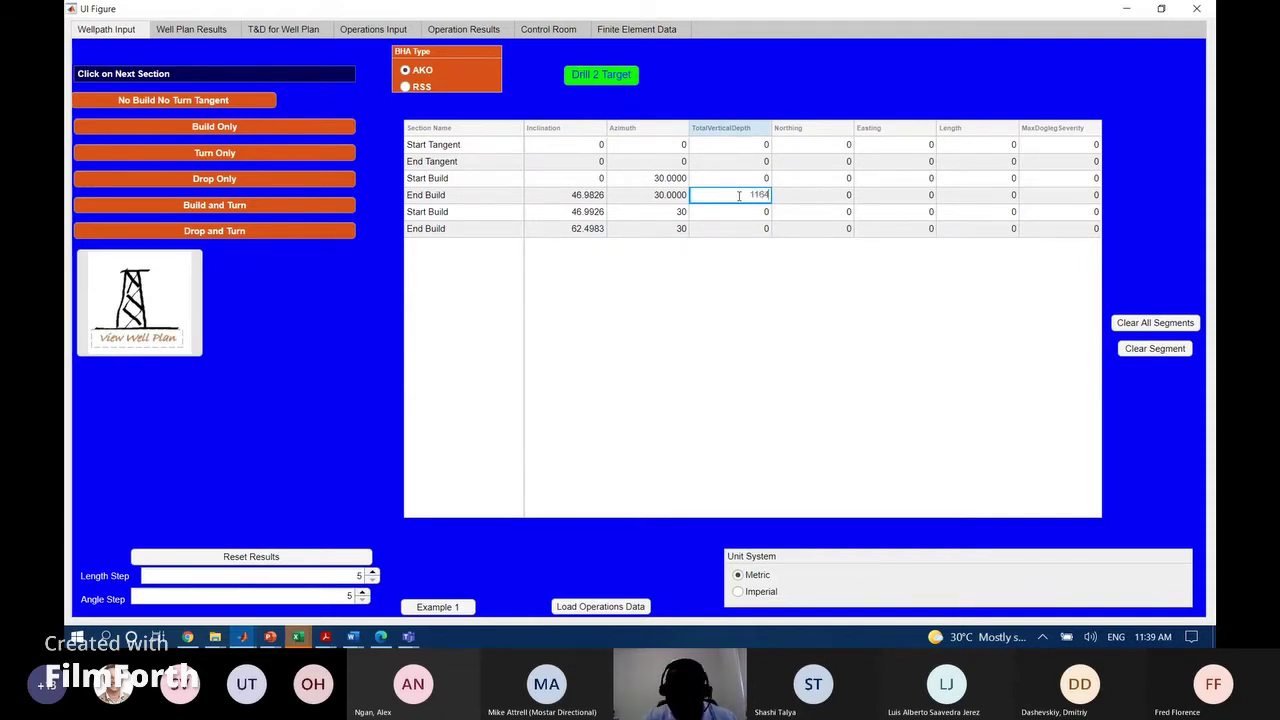
{"action": "type", "text": ".06"}
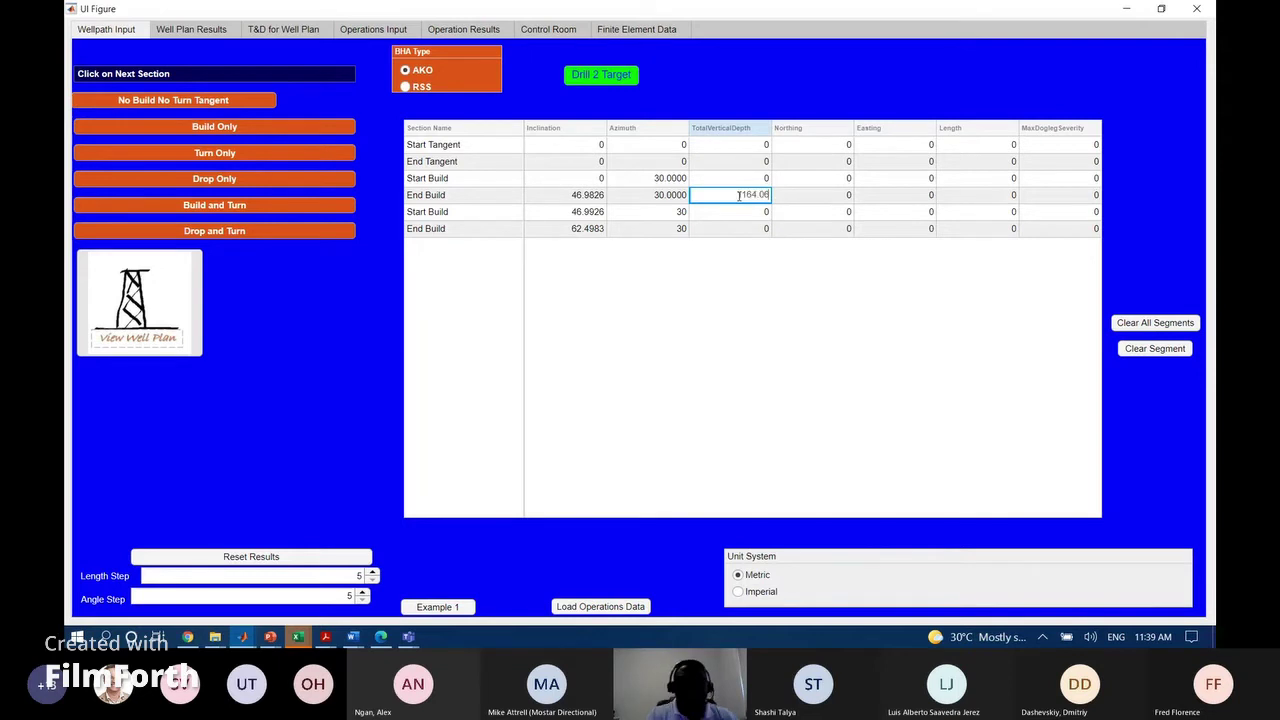
{"action": "key", "text": "Return"}
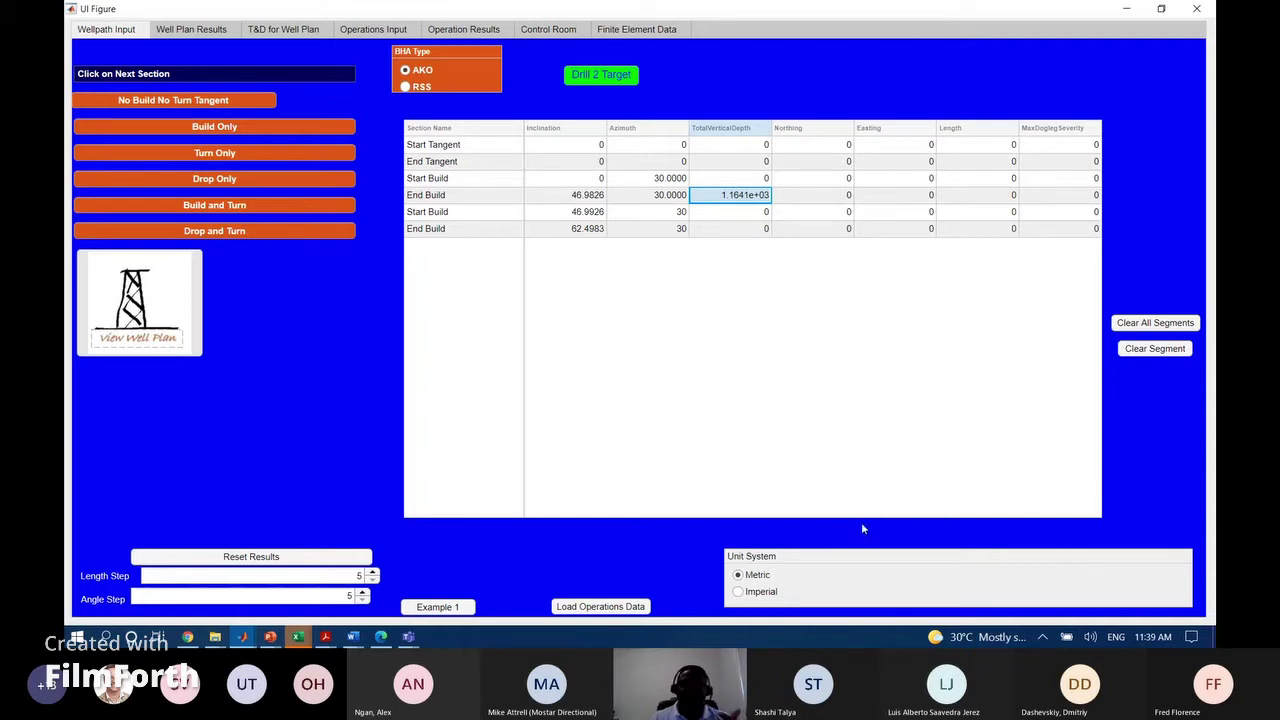
{"action": "left_click", "coordinate": [1078, 197]}
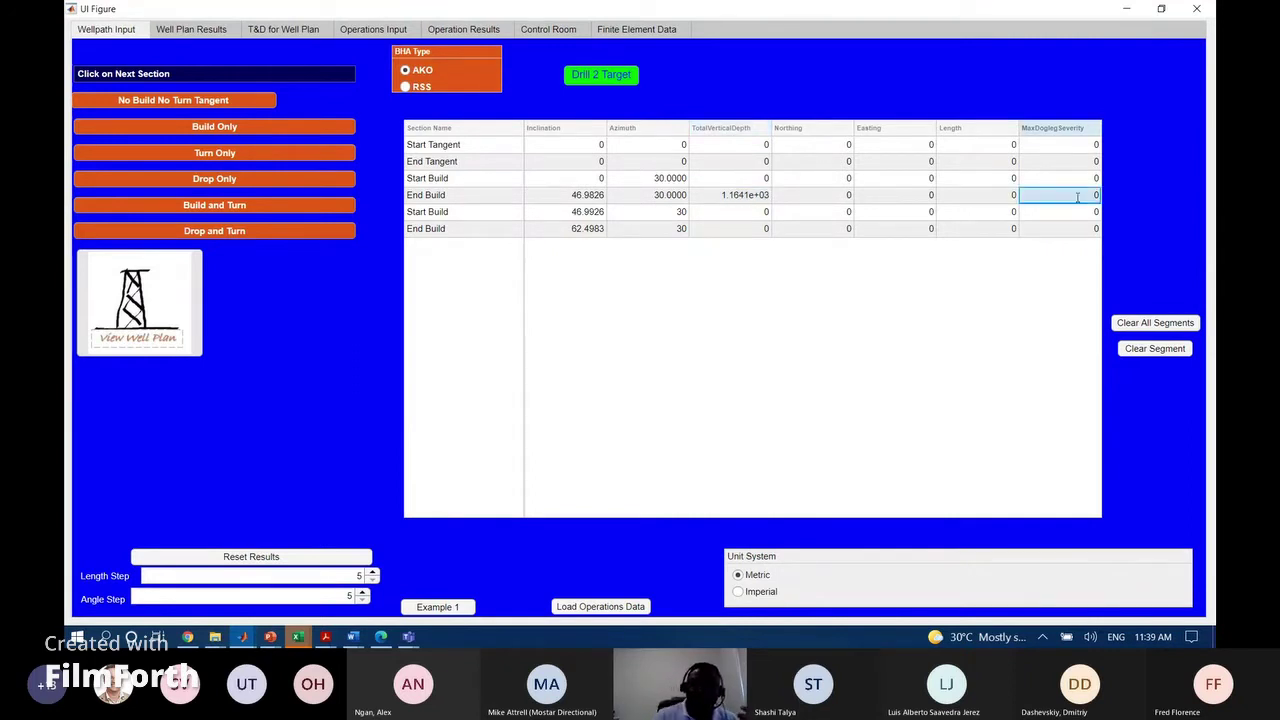
{"action": "left_click", "coordinate": [1078, 197]}
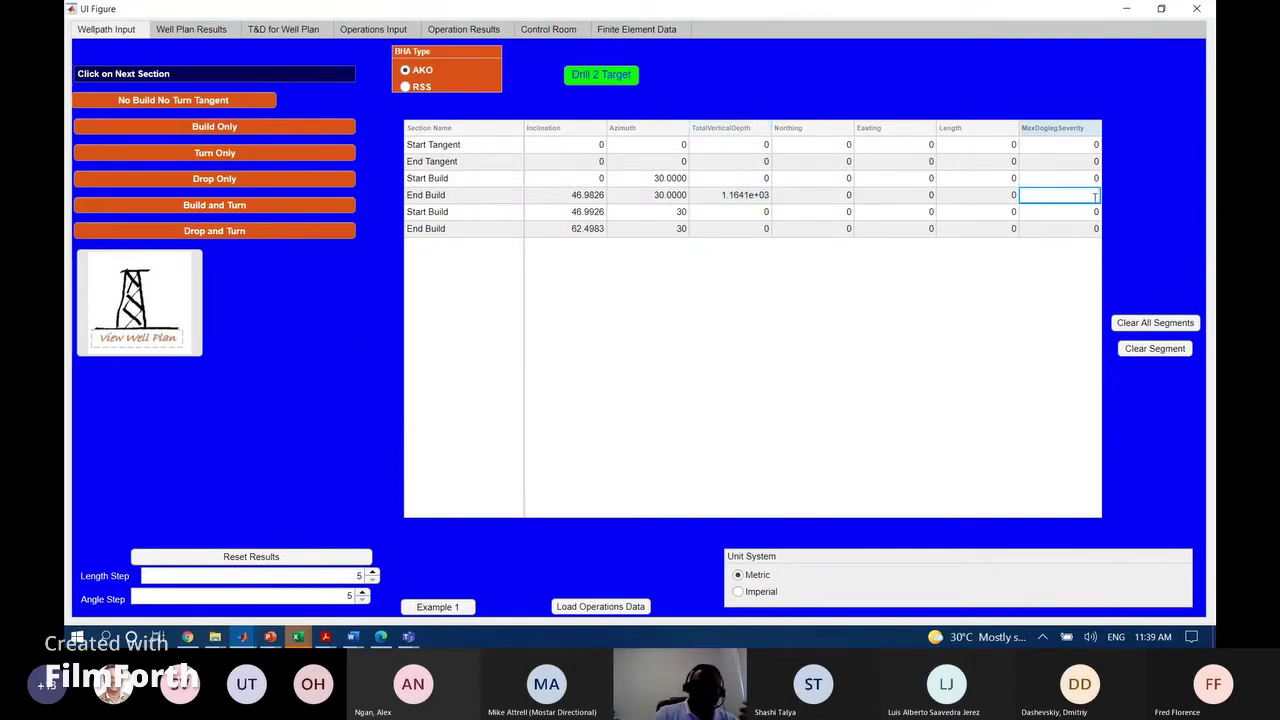
{"action": "type", "text": "8"}
{"action": "key", "text": "Return"}
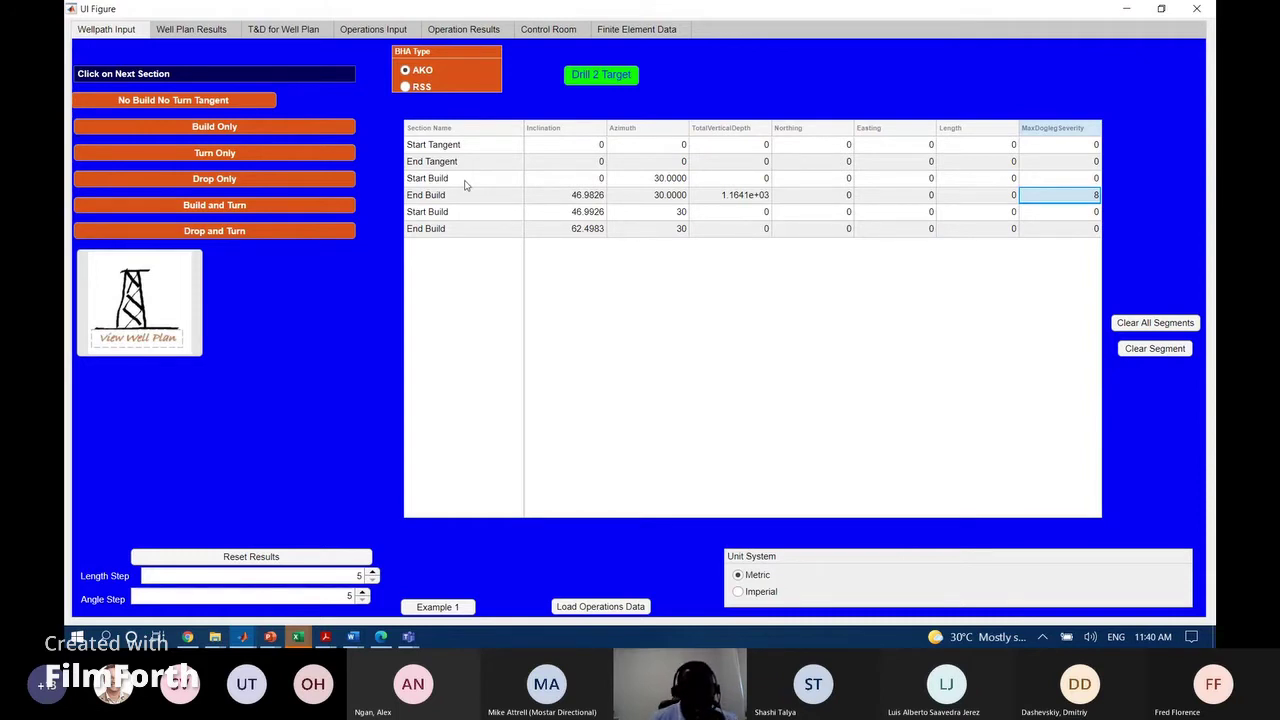
Add a third build section from 62.4983 to 78.0140 inclination with azimuth 30 on both rows
{"action": "left_click", "coordinate": [220, 127]}
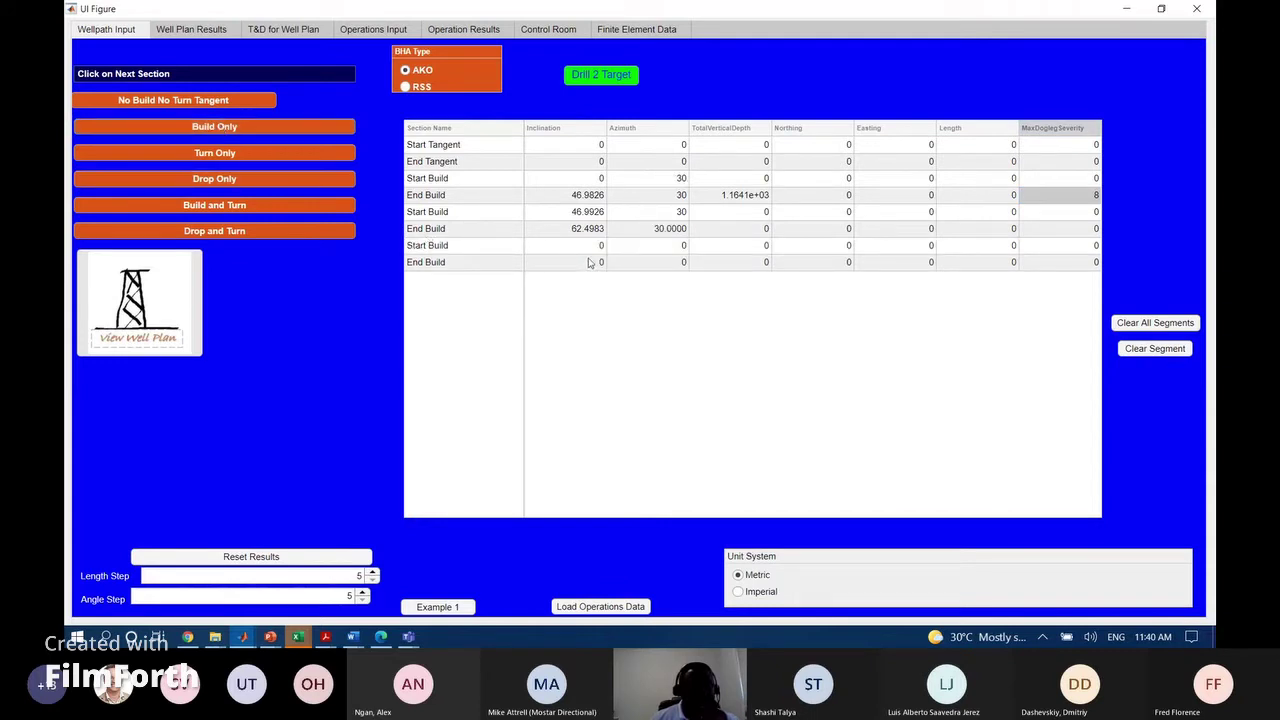
{"action": "left_click", "coordinate": [600, 245]}
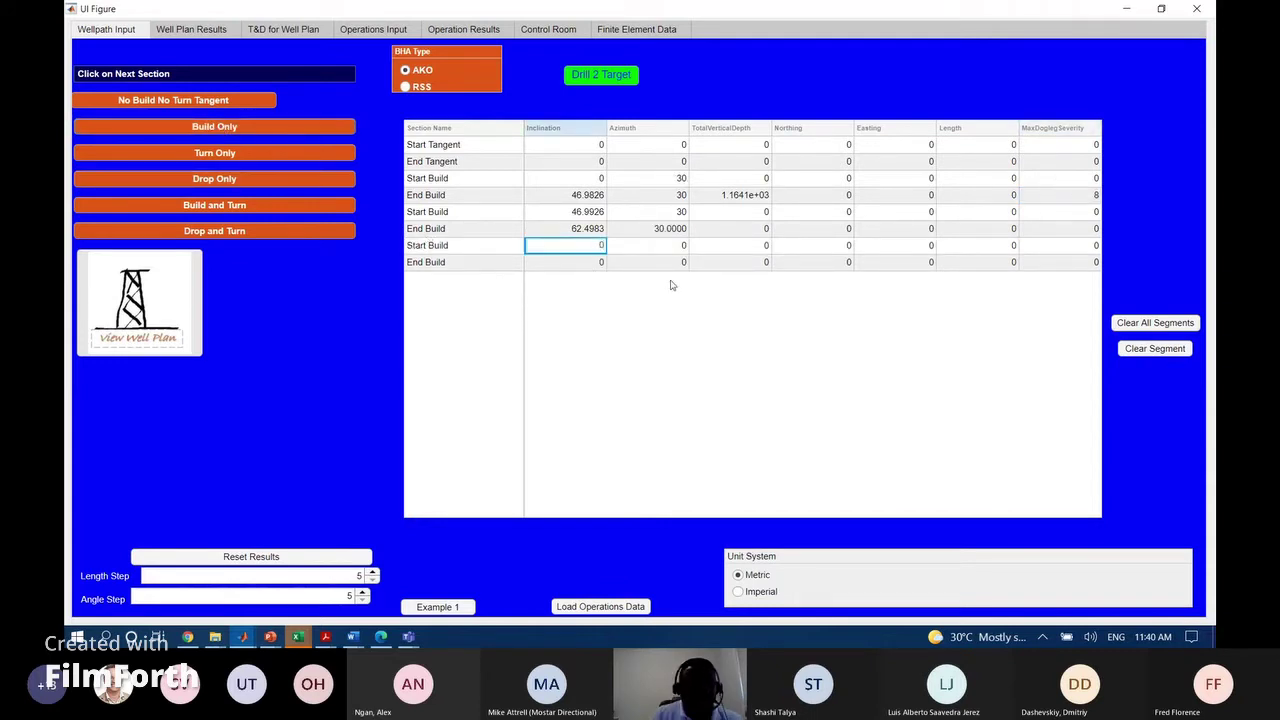
{"action": "type", "text": "62"}
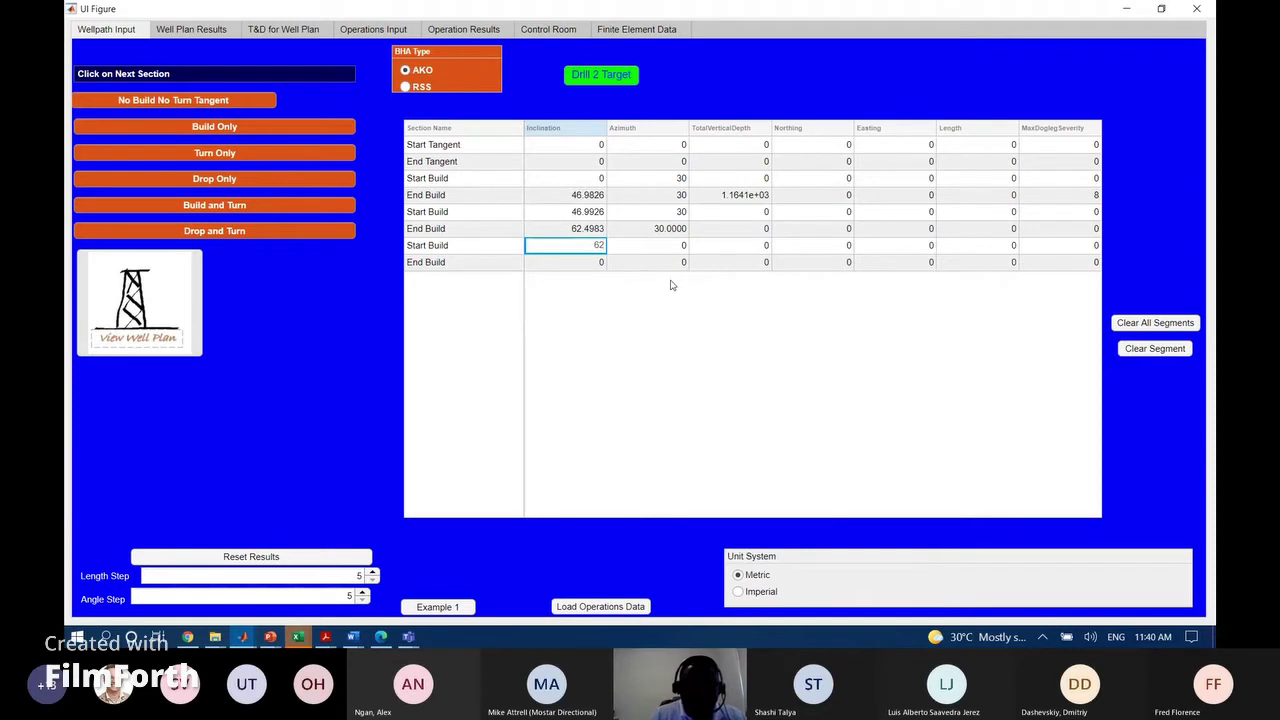
{"action": "type", "text": ".4983"}
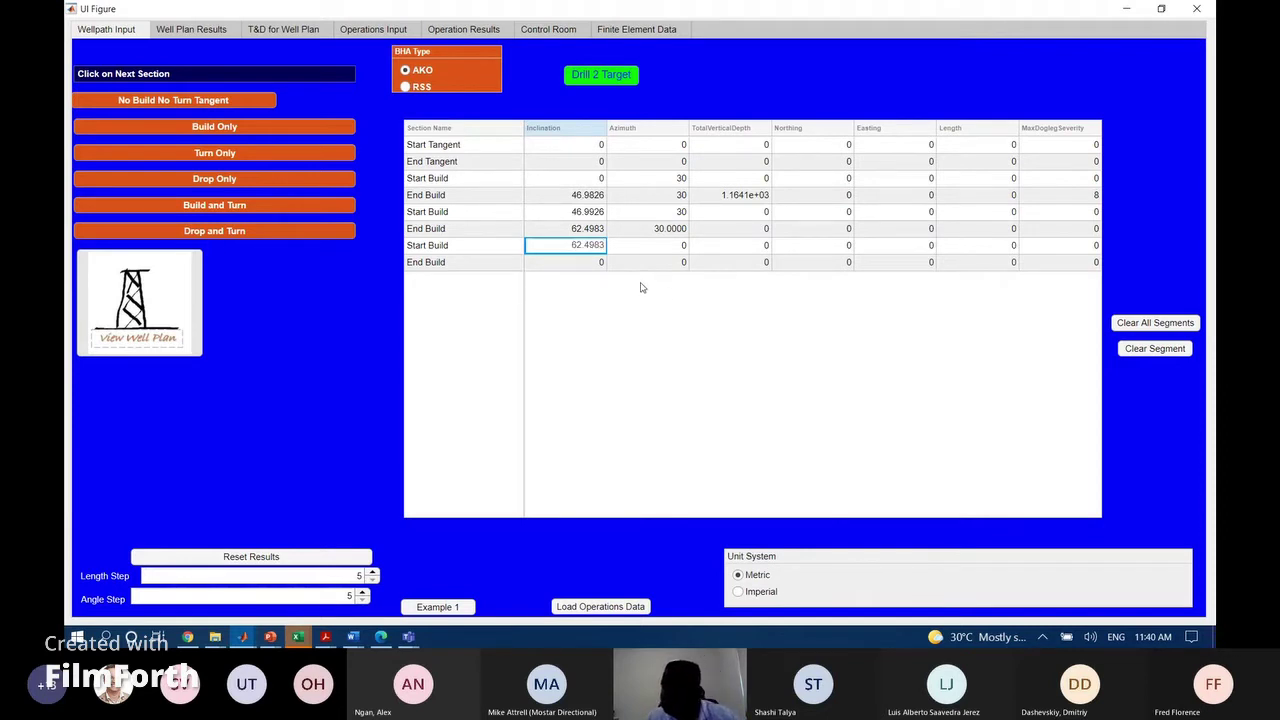
{"action": "double_click", "coordinate": [583, 262]}
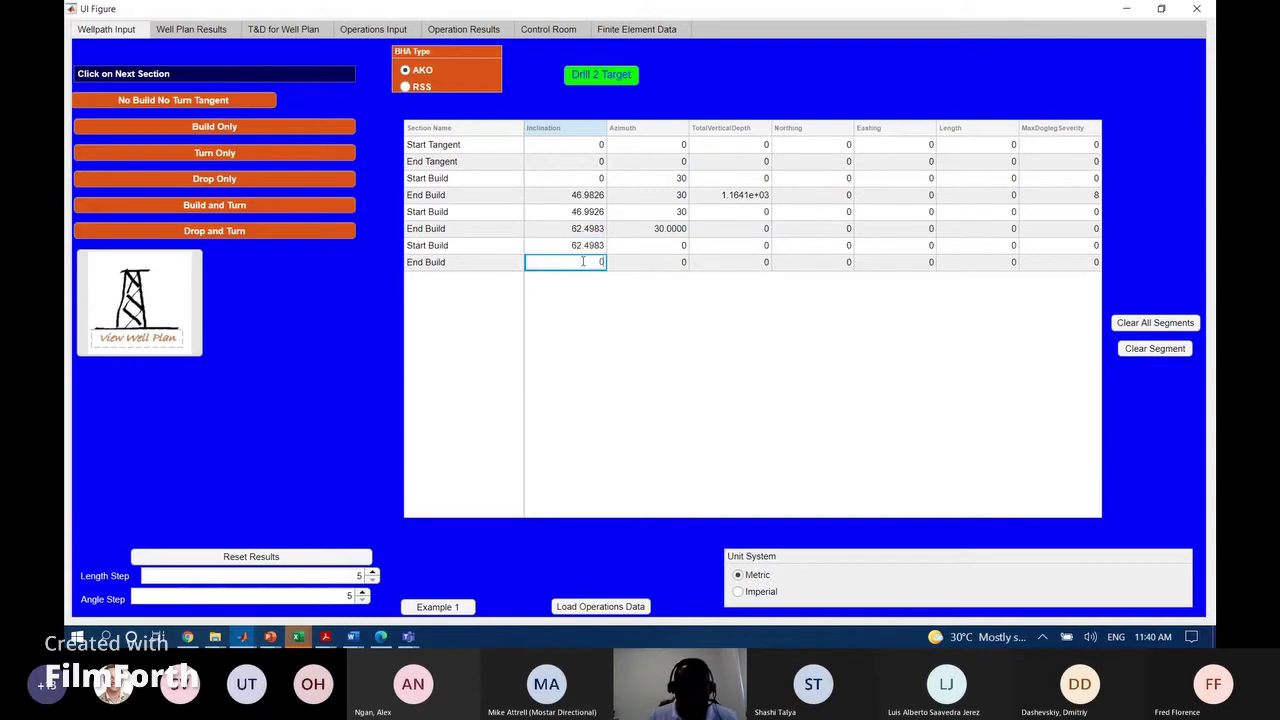
{"action": "type", "text": "78"}
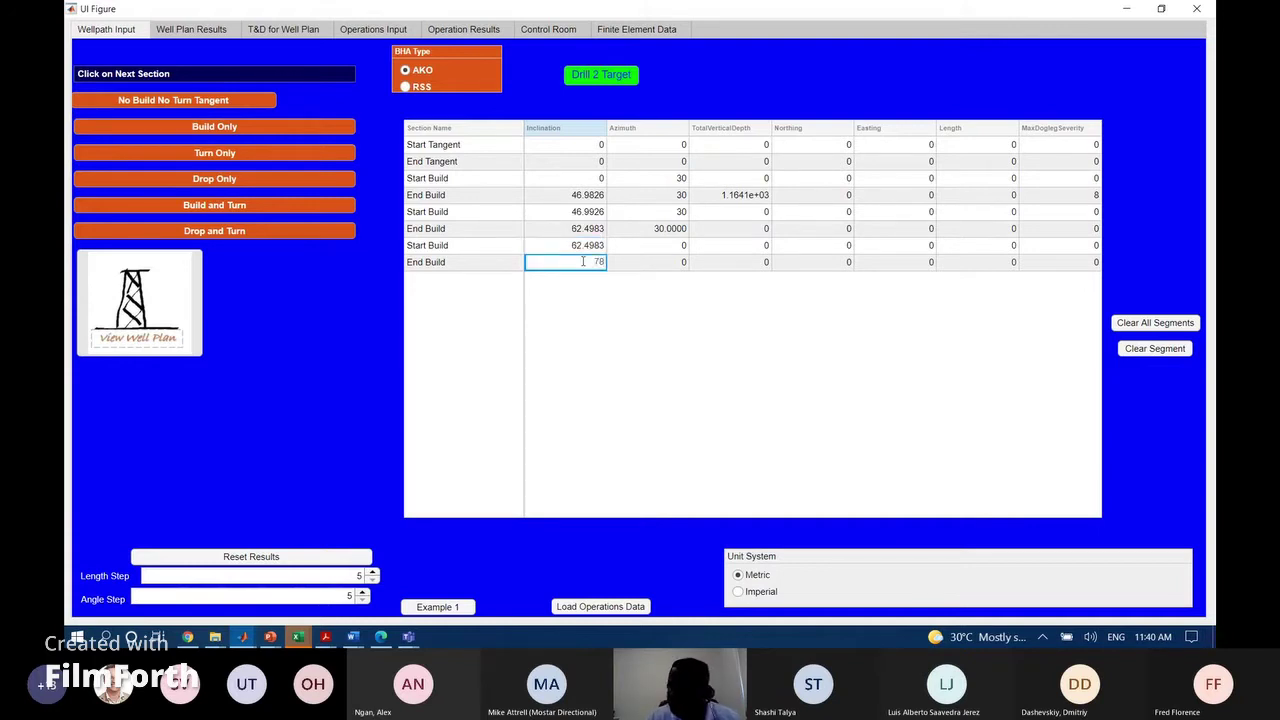
{"action": "type", "text": ".0140"}
{"action": "left_click", "coordinate": [677, 292]}
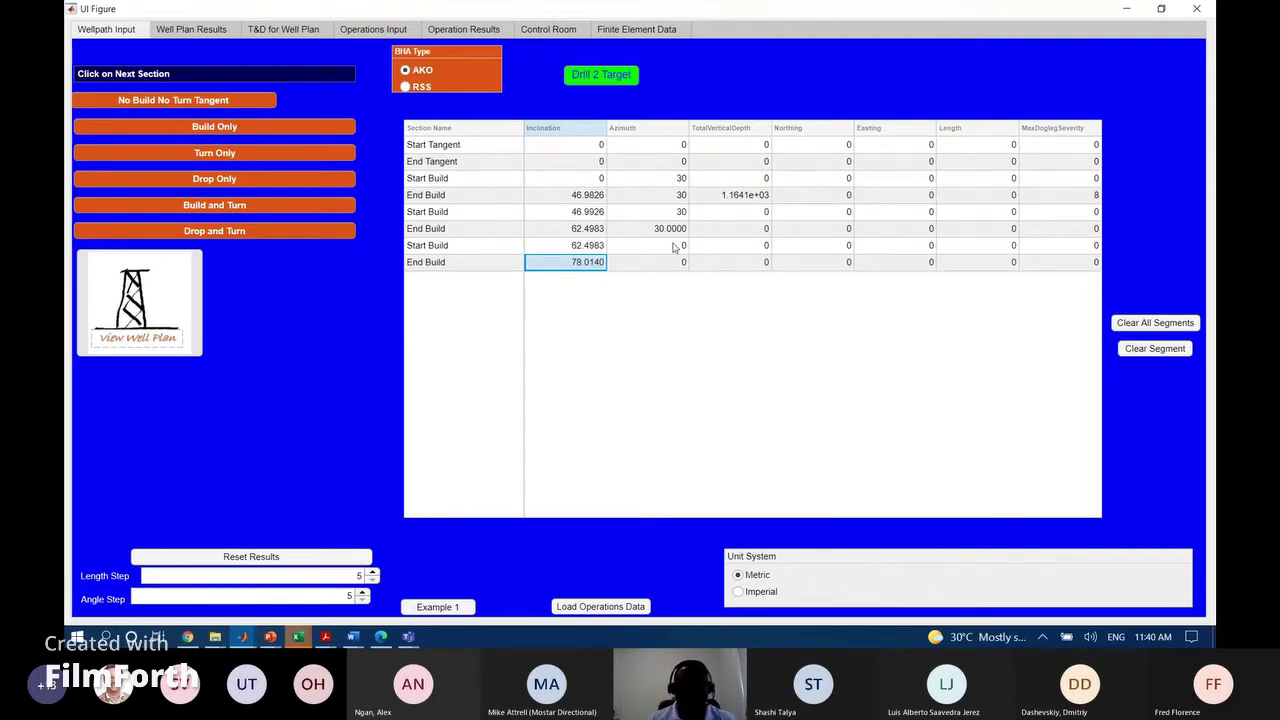
{"action": "double_click", "coordinate": [673, 245]}
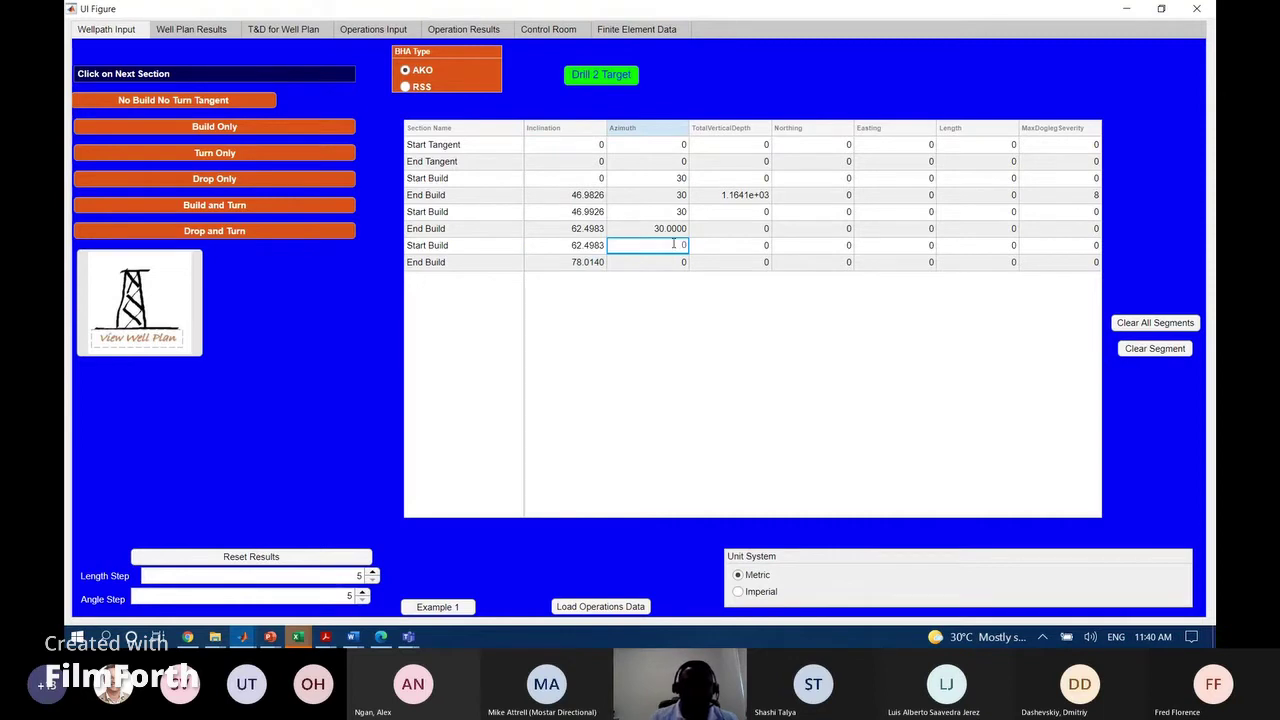
{"action": "type", "text": "30"}
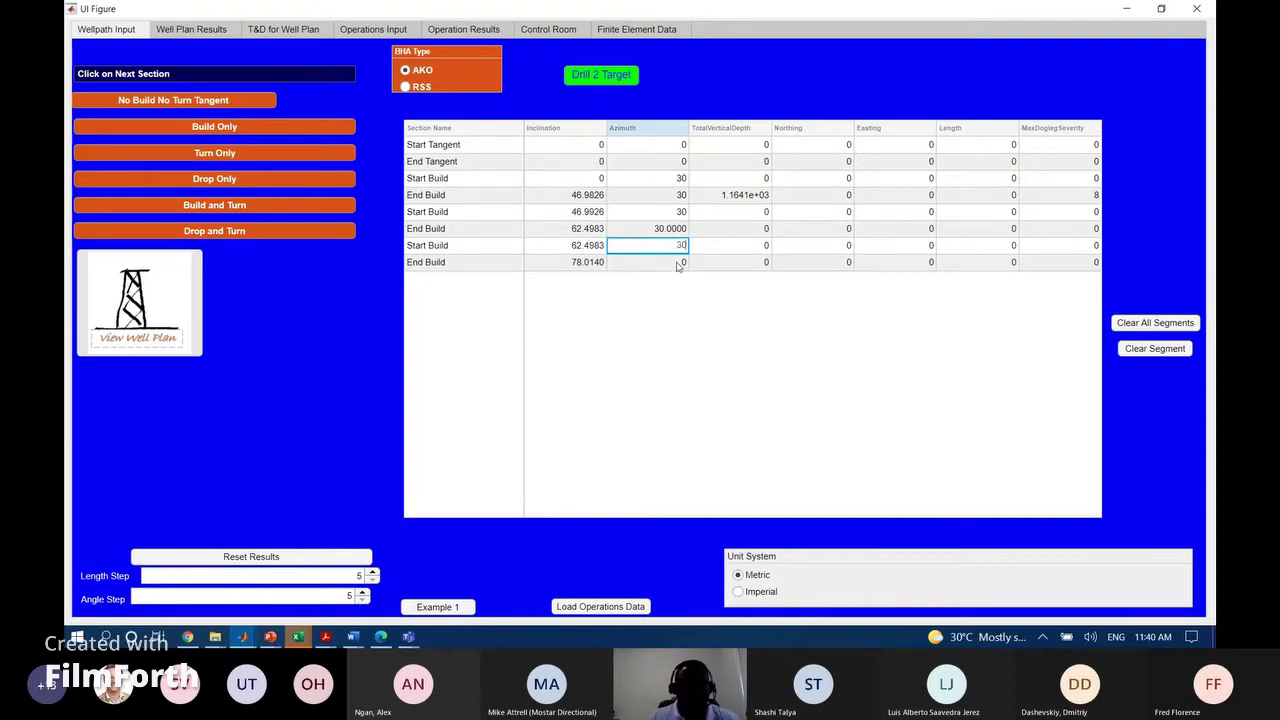
{"action": "double_click", "coordinate": [677, 262]}
{"action": "type", "text": "30"}
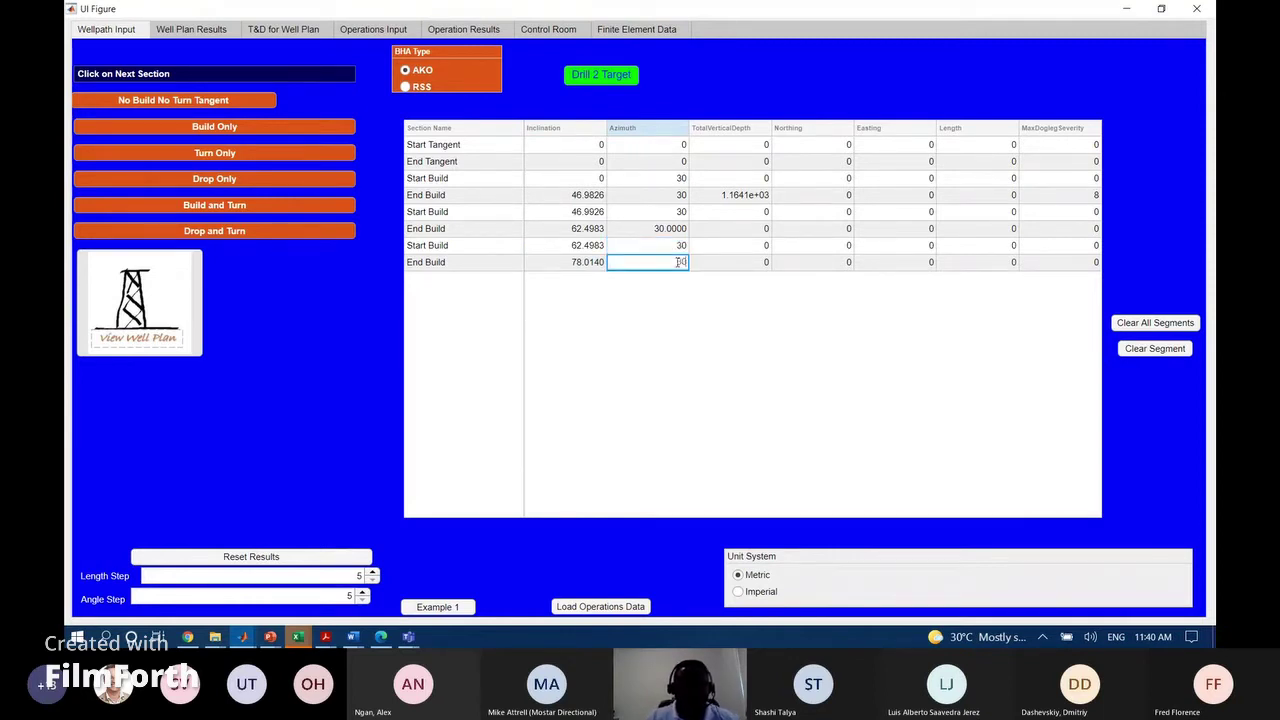
{"action": "key", "text": "Return"}
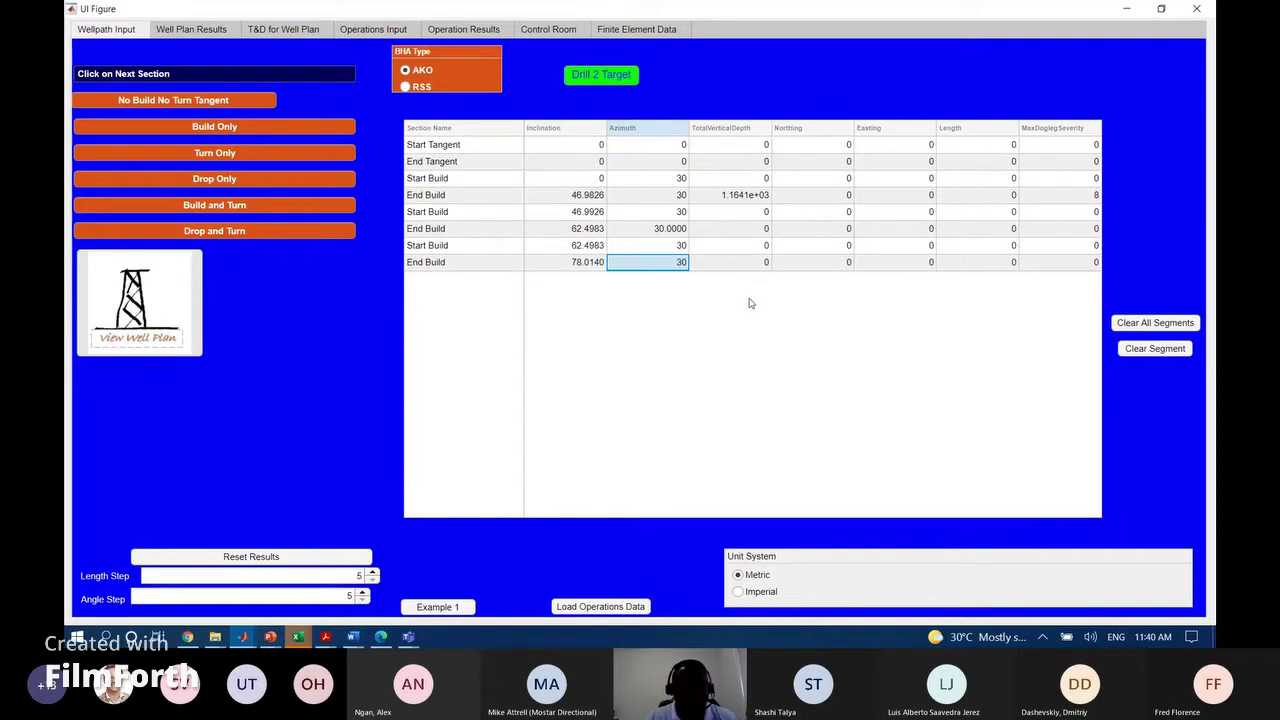
Enter End Build TVDs of 1223.73 and 1327.21 for the second and third build sections
{"action": "double_click", "coordinate": [750, 228]}
{"action": "key", "text": "BackSpace"}
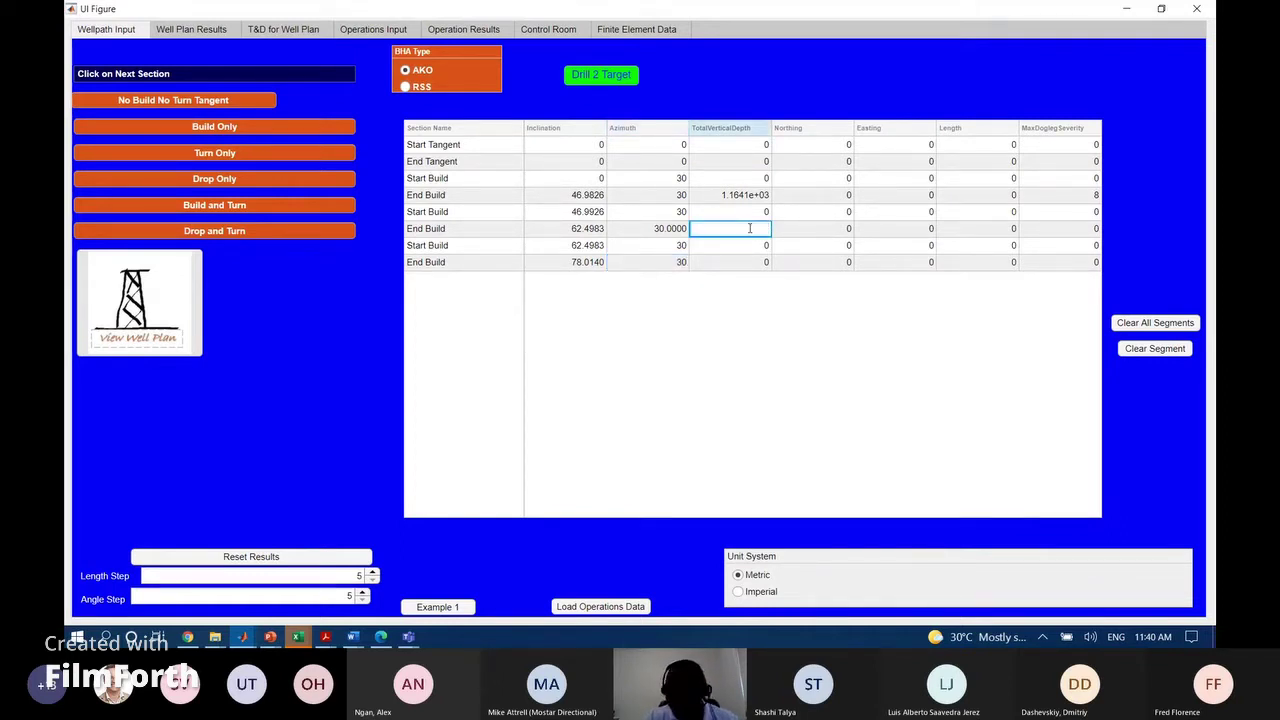
{"action": "type", "text": "1223"}
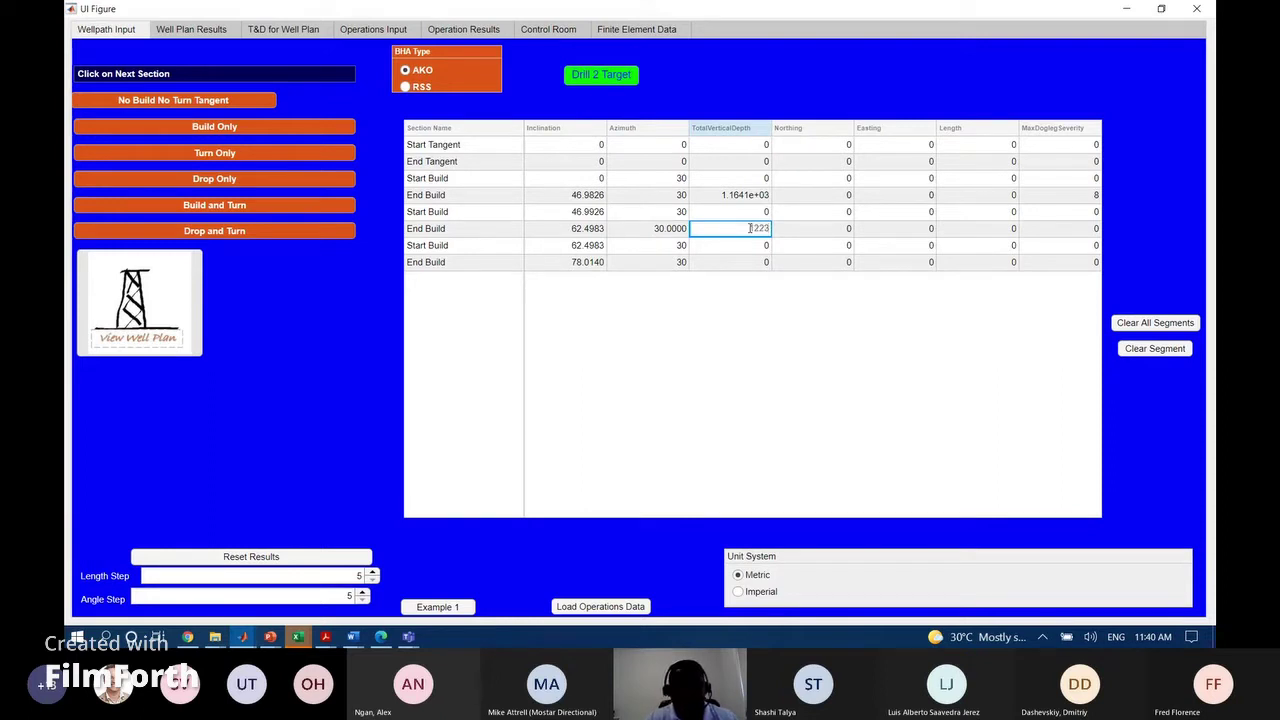
{"action": "type", "text": ".73"}
{"action": "double_click", "coordinate": [759, 262]}
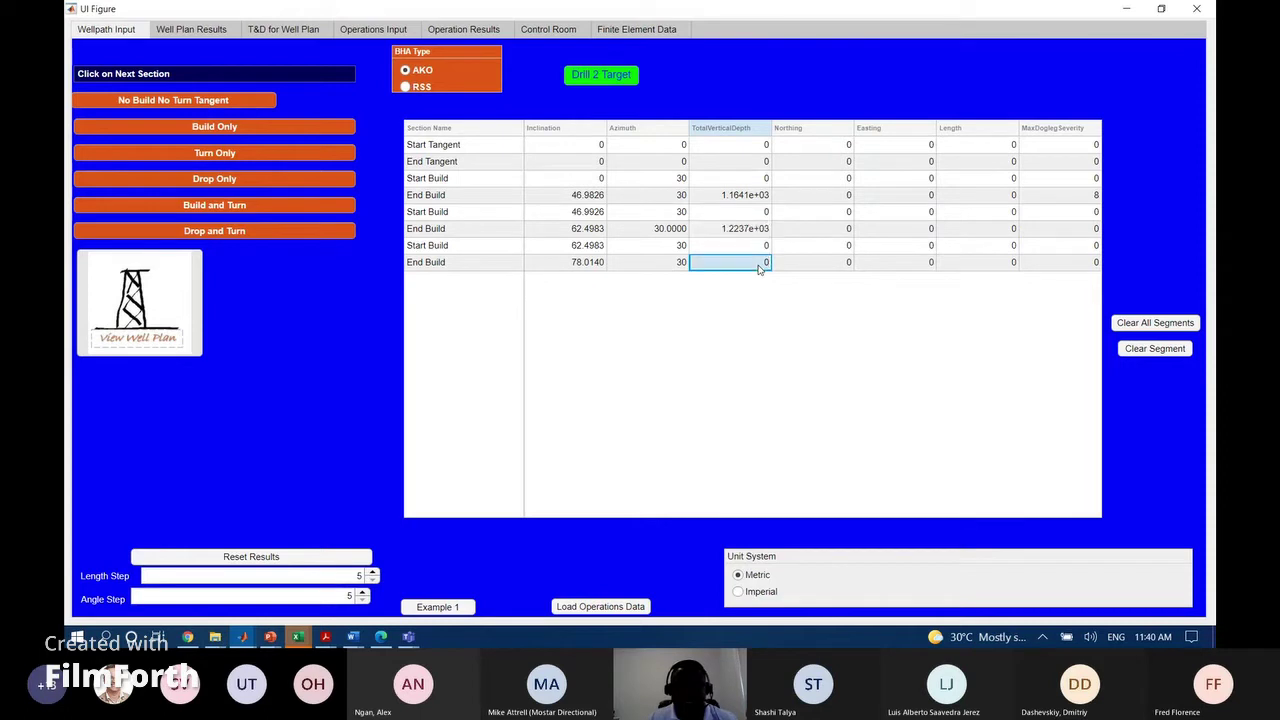
{"action": "key", "text": "BackSpace"}
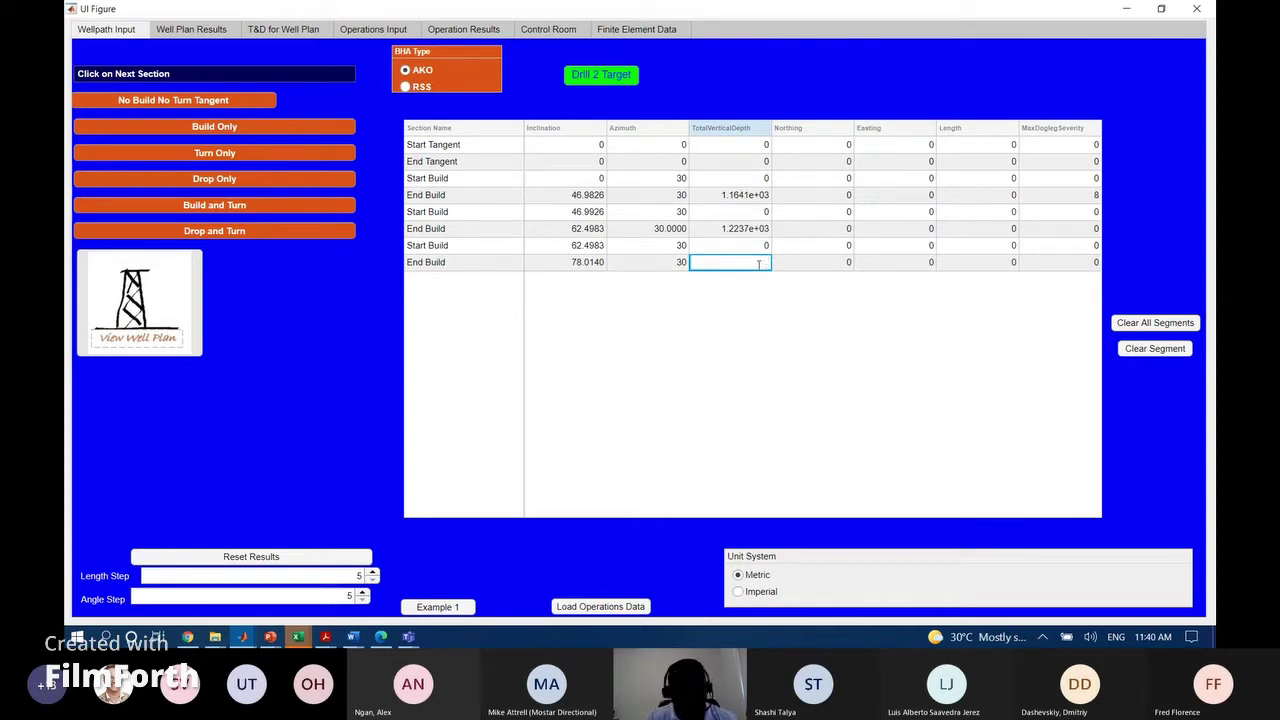
{"action": "type", "text": "1327"}
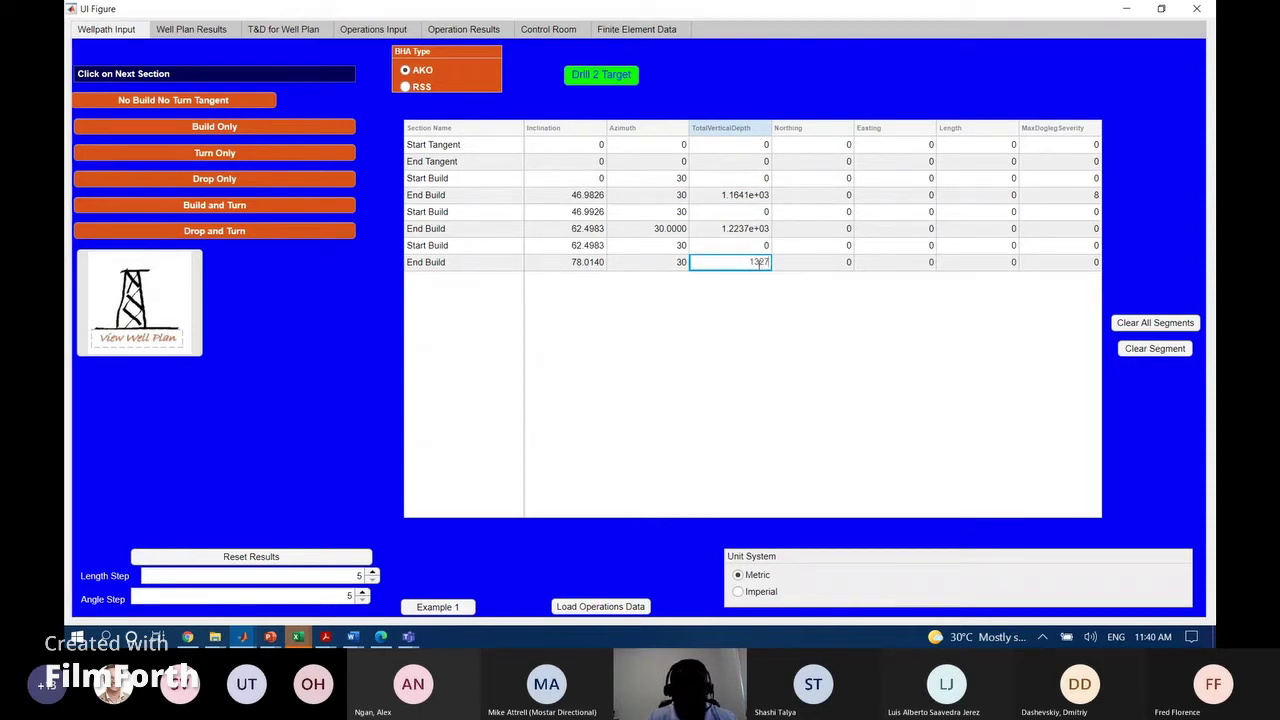
{"action": "type", "text": ".21"}
{"action": "left_click", "coordinate": [791, 295]}
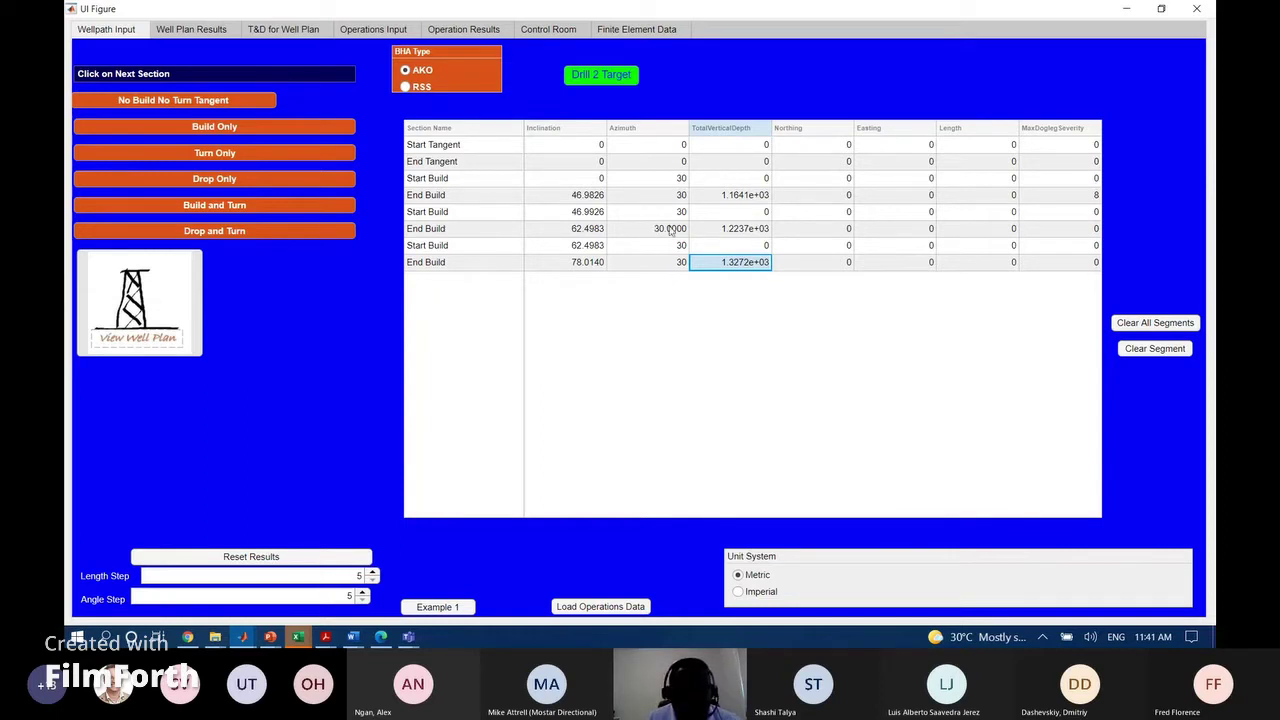
Set max dogleg severity 8 on the second and third End Build rows
{"action": "left_click", "coordinate": [1086, 231]}
{"action": "left_click", "coordinate": [1085, 230]}
{"action": "type", "text": "8"}
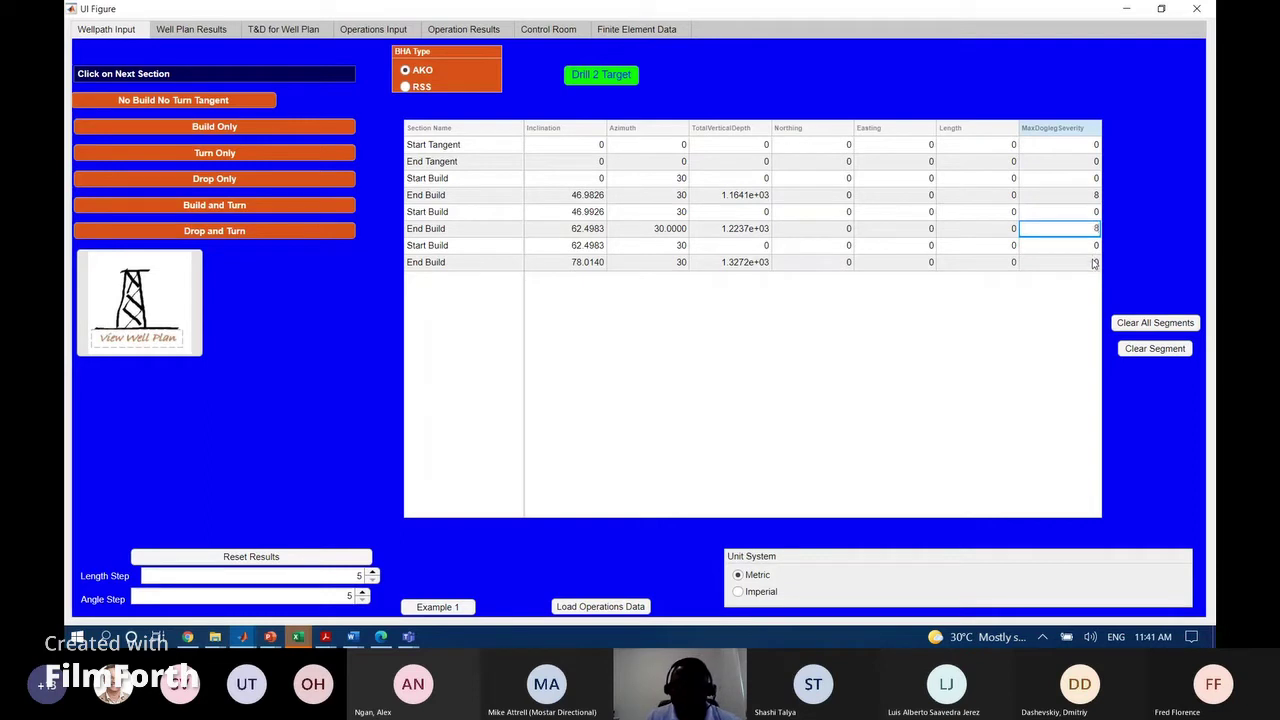
{"action": "left_click", "coordinate": [1095, 262]}
{"action": "left_click", "coordinate": [1095, 262]}
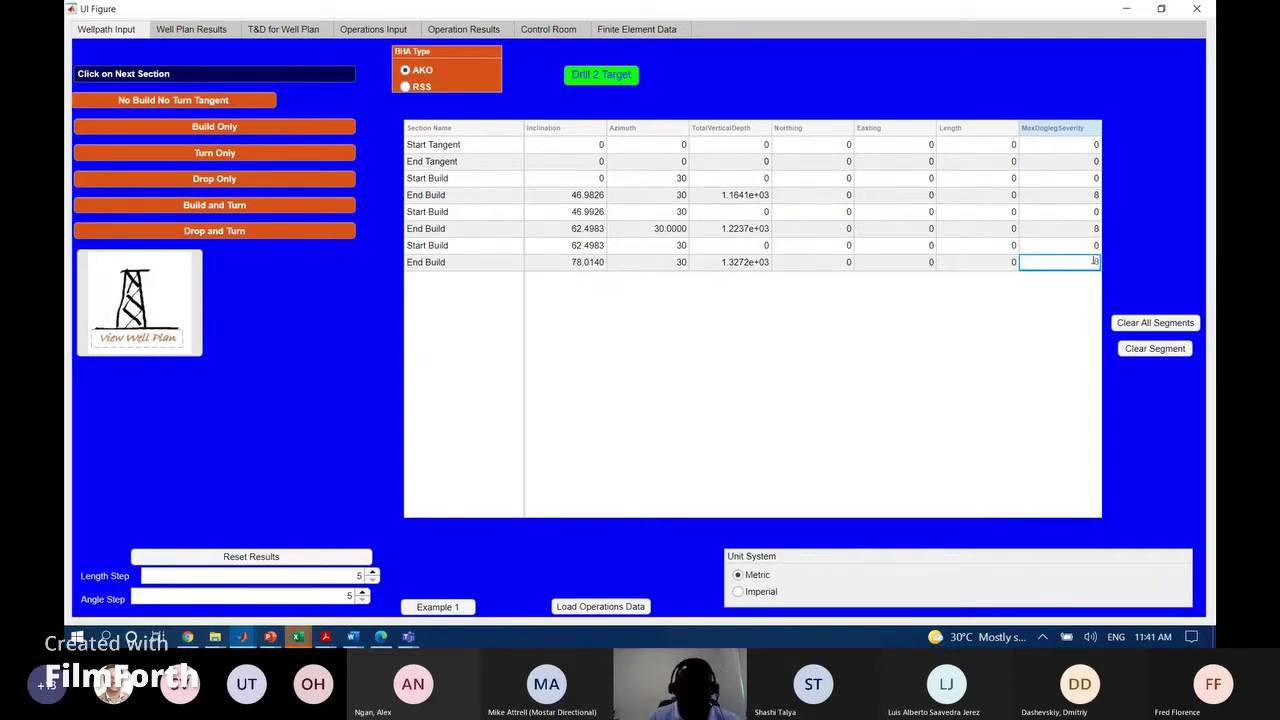
{"action": "key", "text": "Escape"}
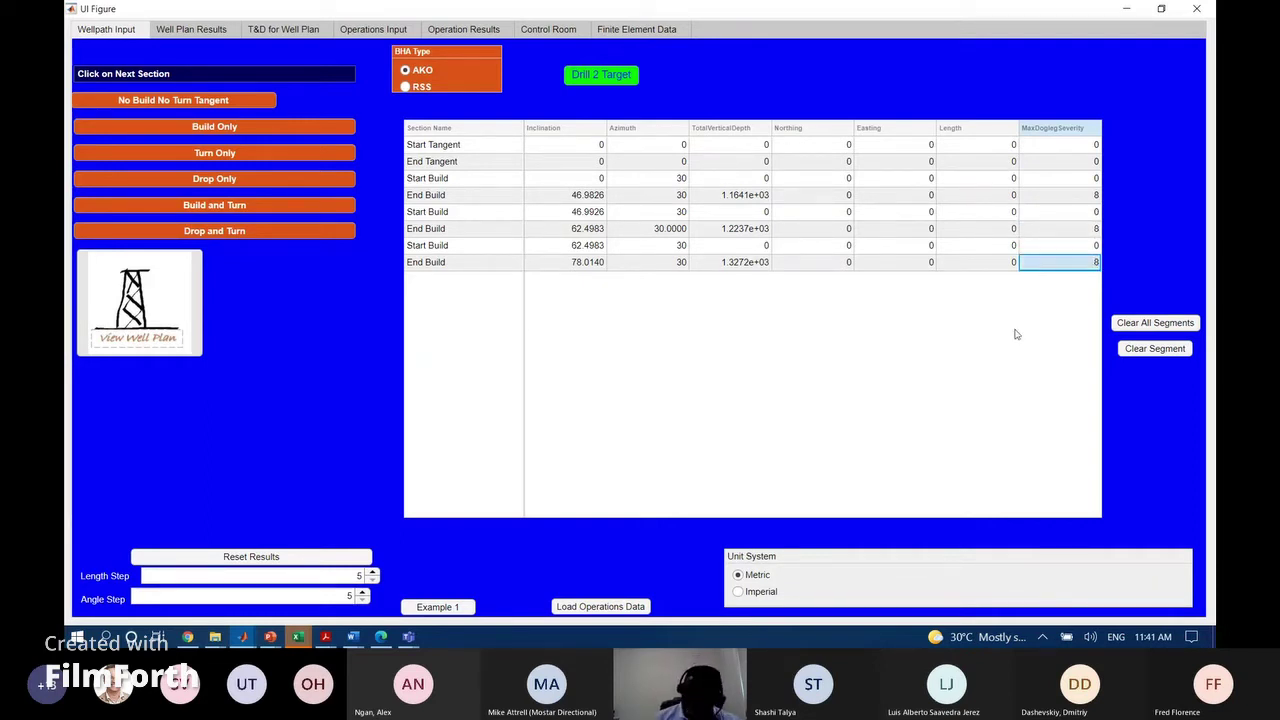
Add a Drop Only section running from 78.0140 to 59.9993 inclination
{"action": "left_click", "coordinate": [237, 179]}
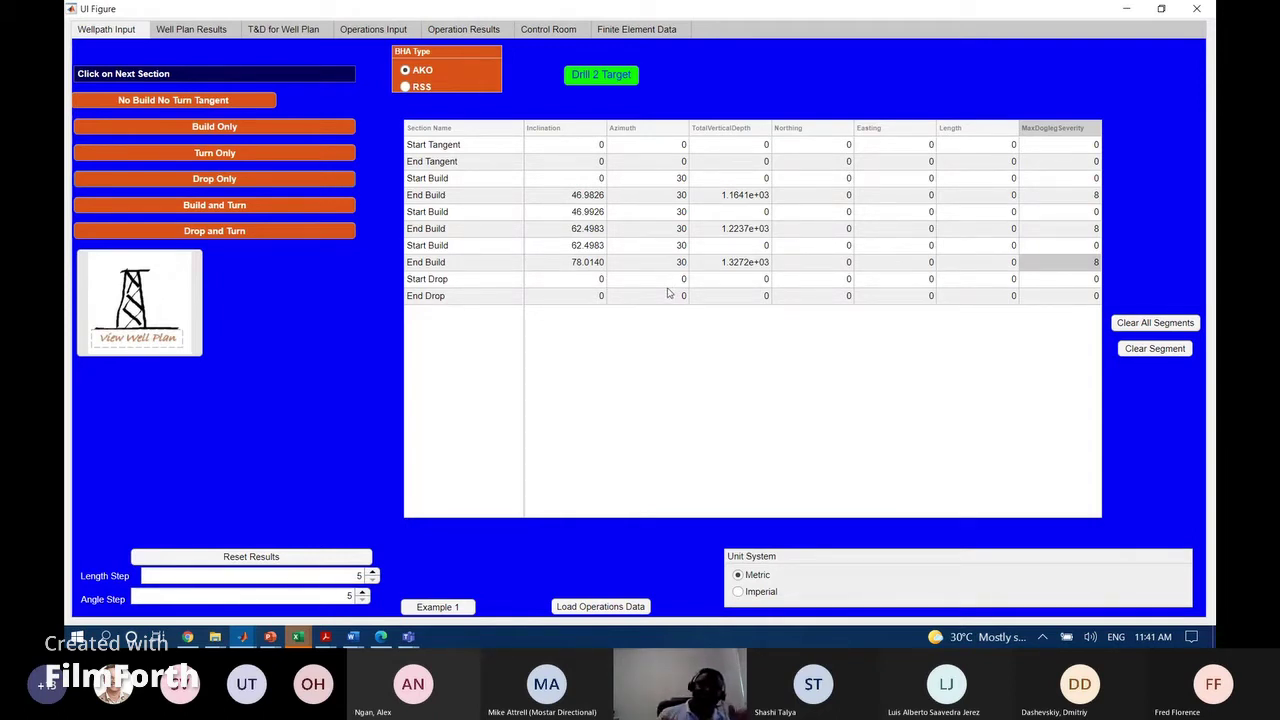
{"action": "double_click", "coordinate": [599, 279]}
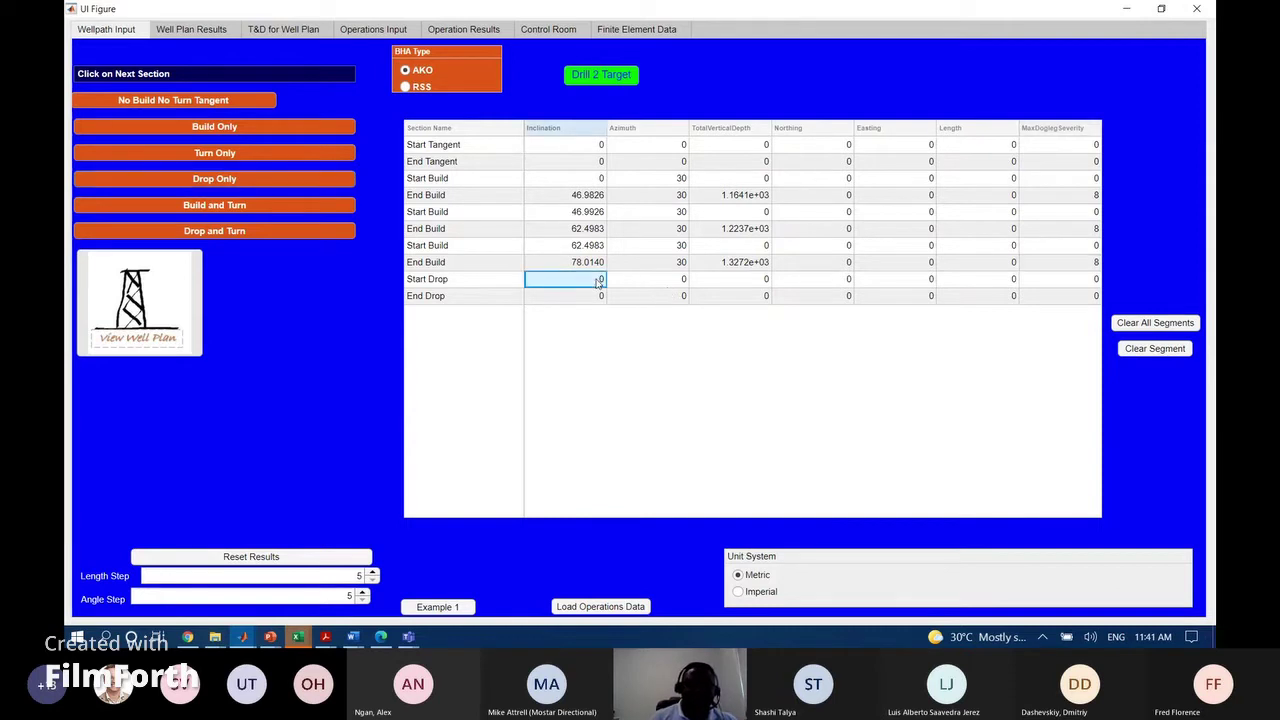
{"action": "type", "text": "4"}
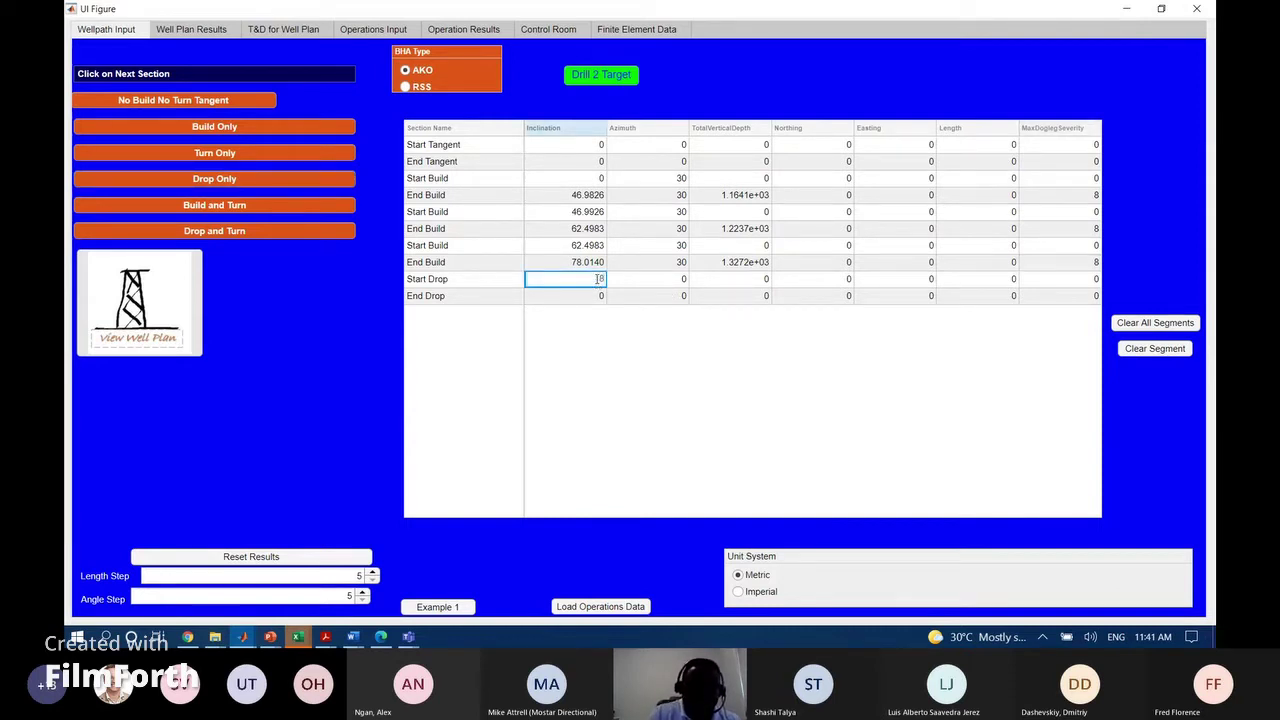
{"action": "type", "text": "8.0140"}
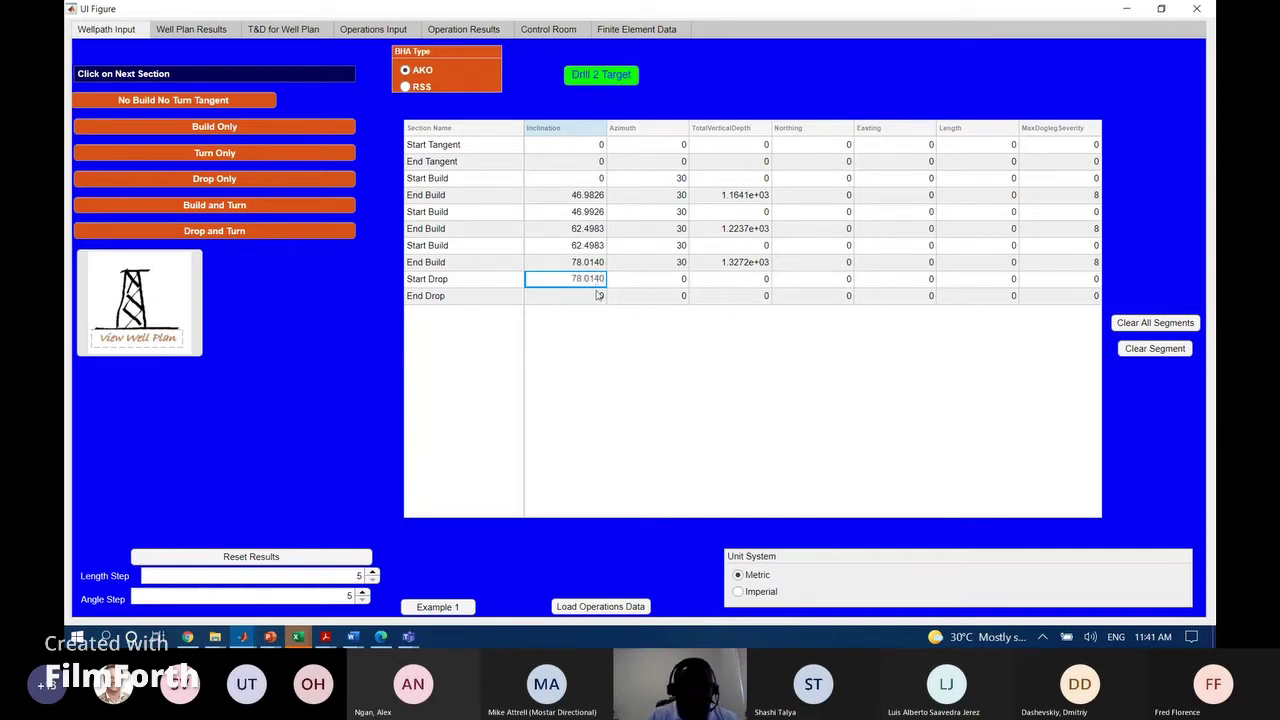
{"action": "double_click", "coordinate": [597, 294]}
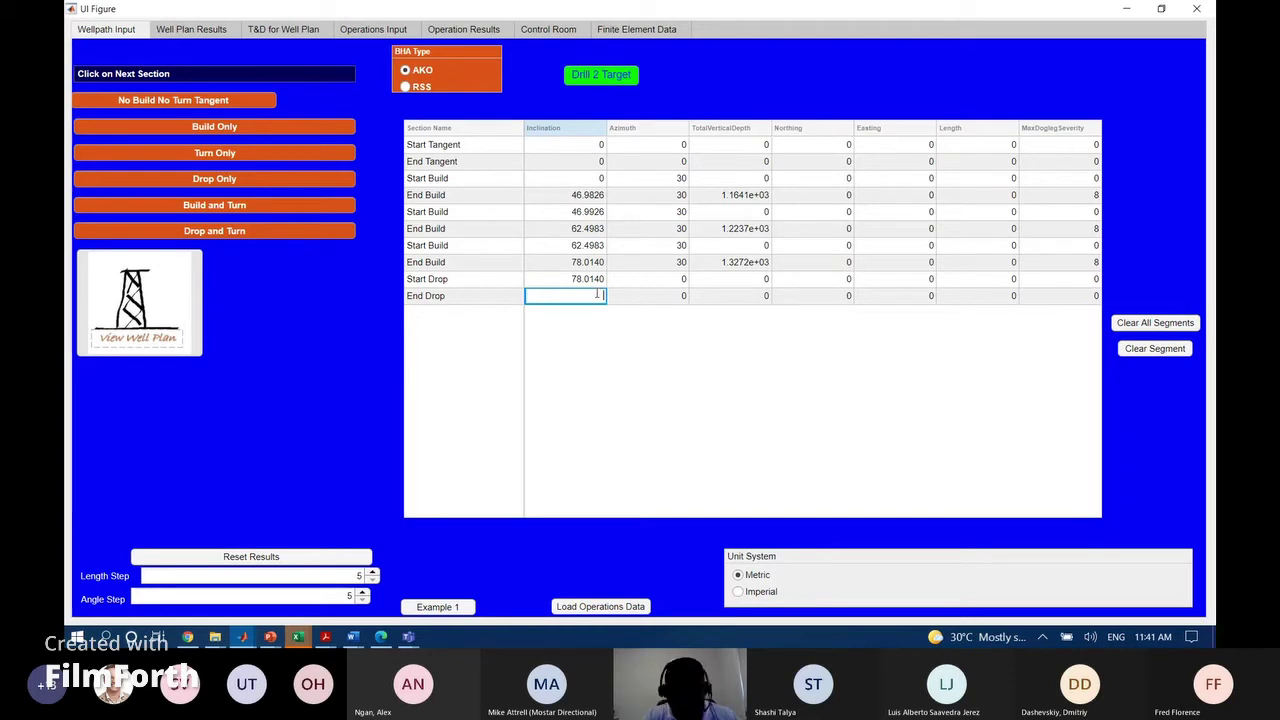
{"action": "type", "text": "50"}
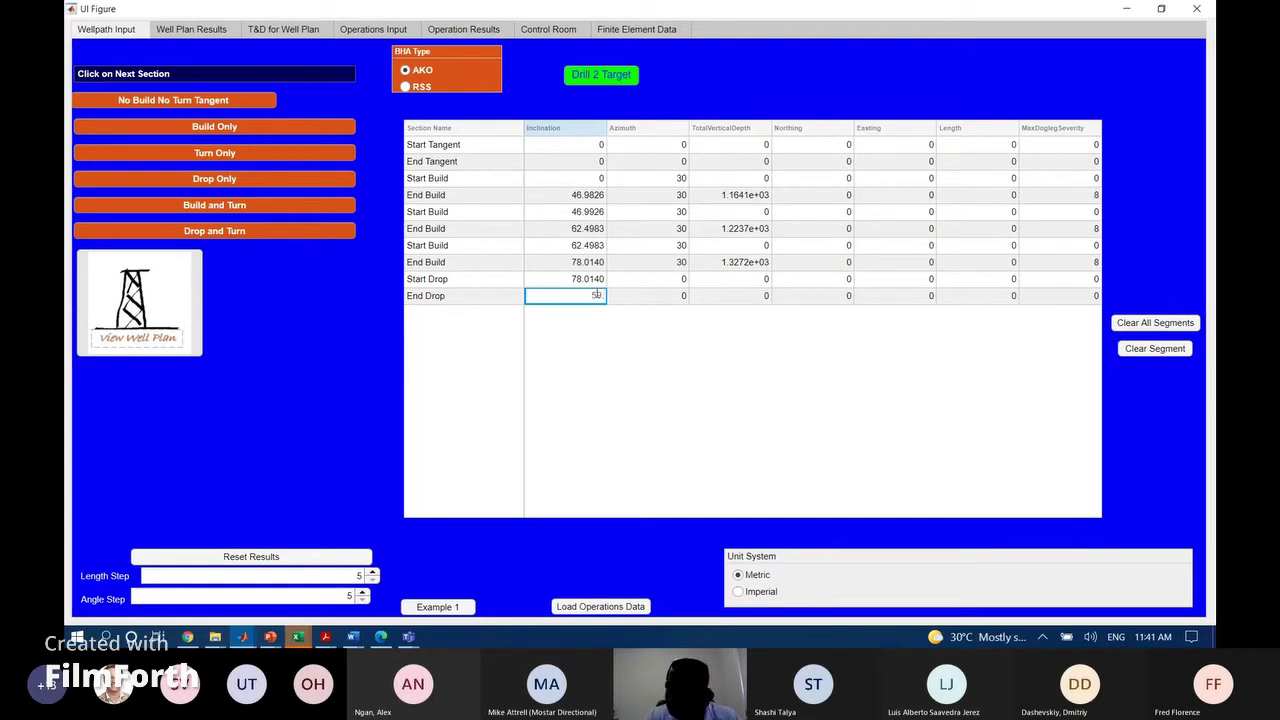
{"action": "key", "text": "BackSpace"}
{"action": "type", "text": "9.9993"}
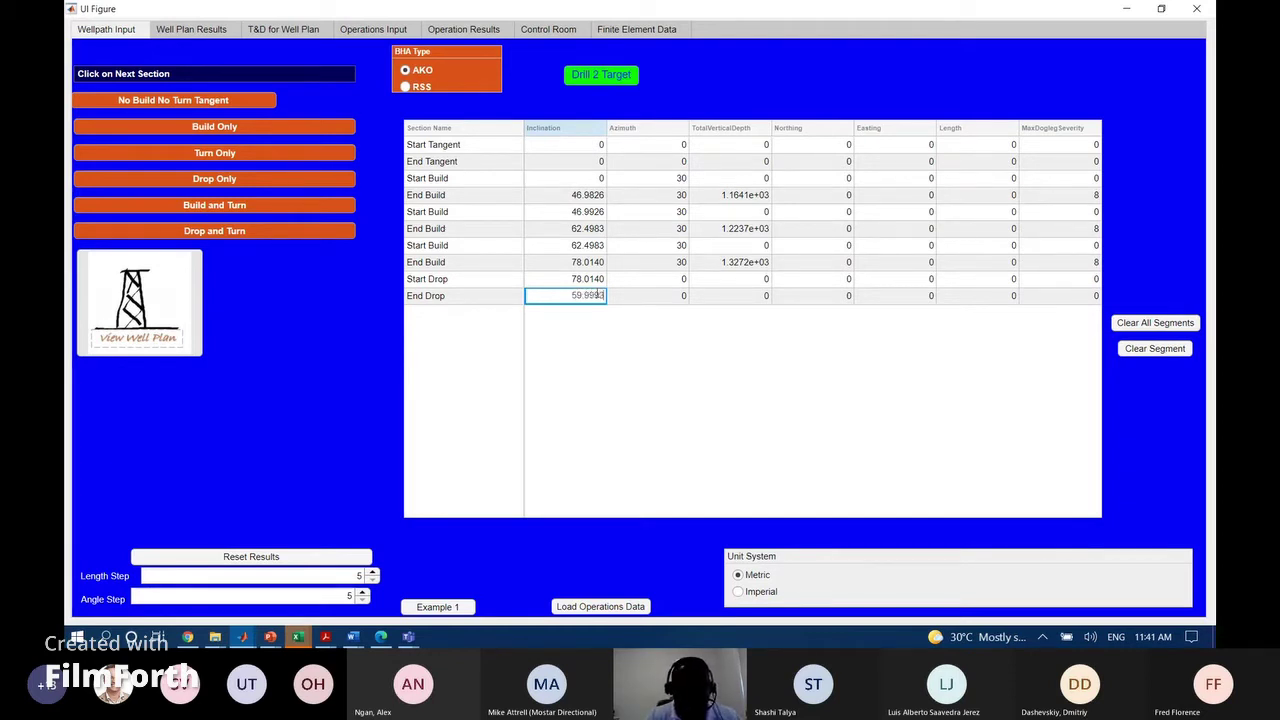
{"action": "key", "text": "Return"}
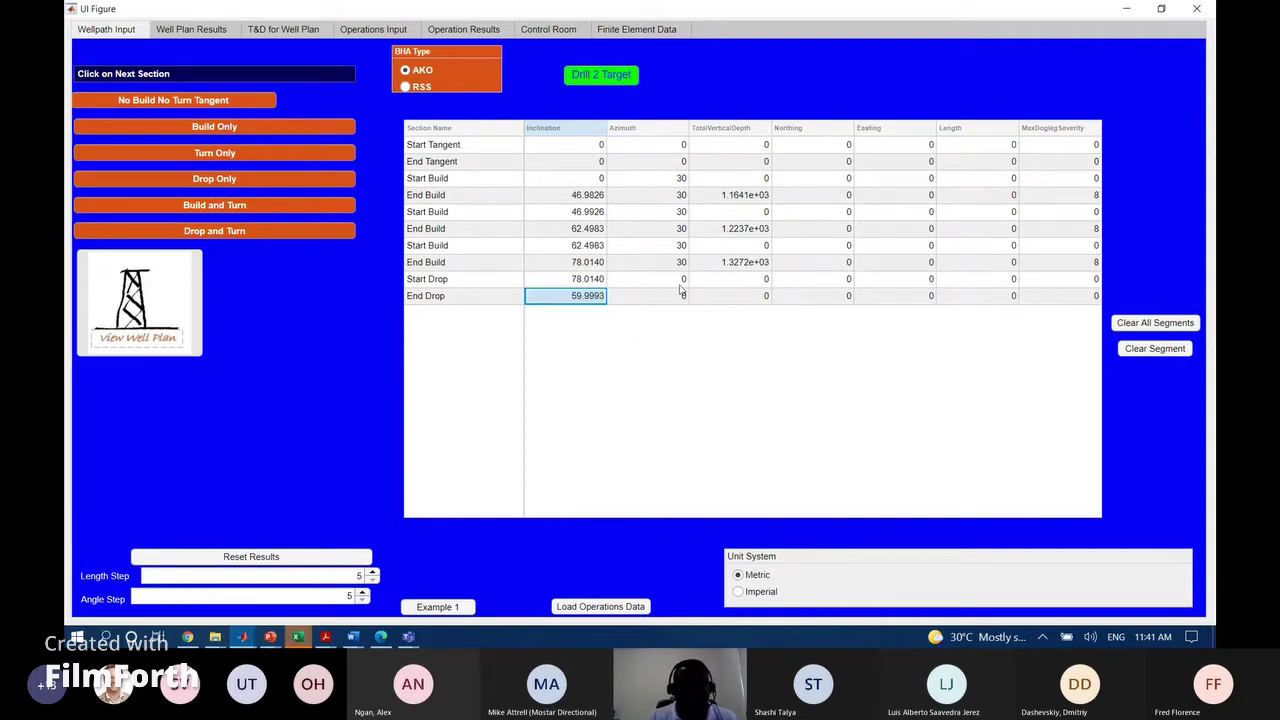
Give the drop section azimuth 30 on both rows, End Drop TVD 1677.21 and dogleg severity 8
{"action": "left_click", "coordinate": [683, 282]}
{"action": "left_click", "coordinate": [683, 282]}
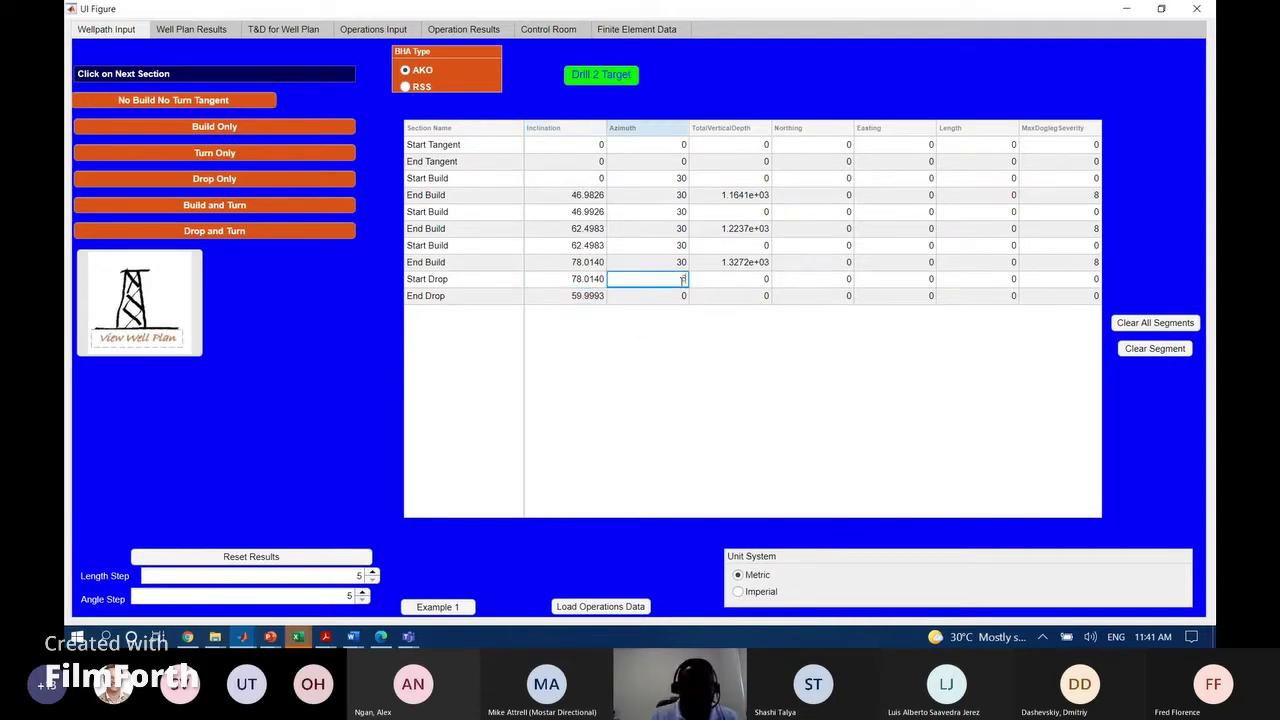
{"action": "type", "text": "30"}
{"action": "double_click", "coordinate": [684, 295]}
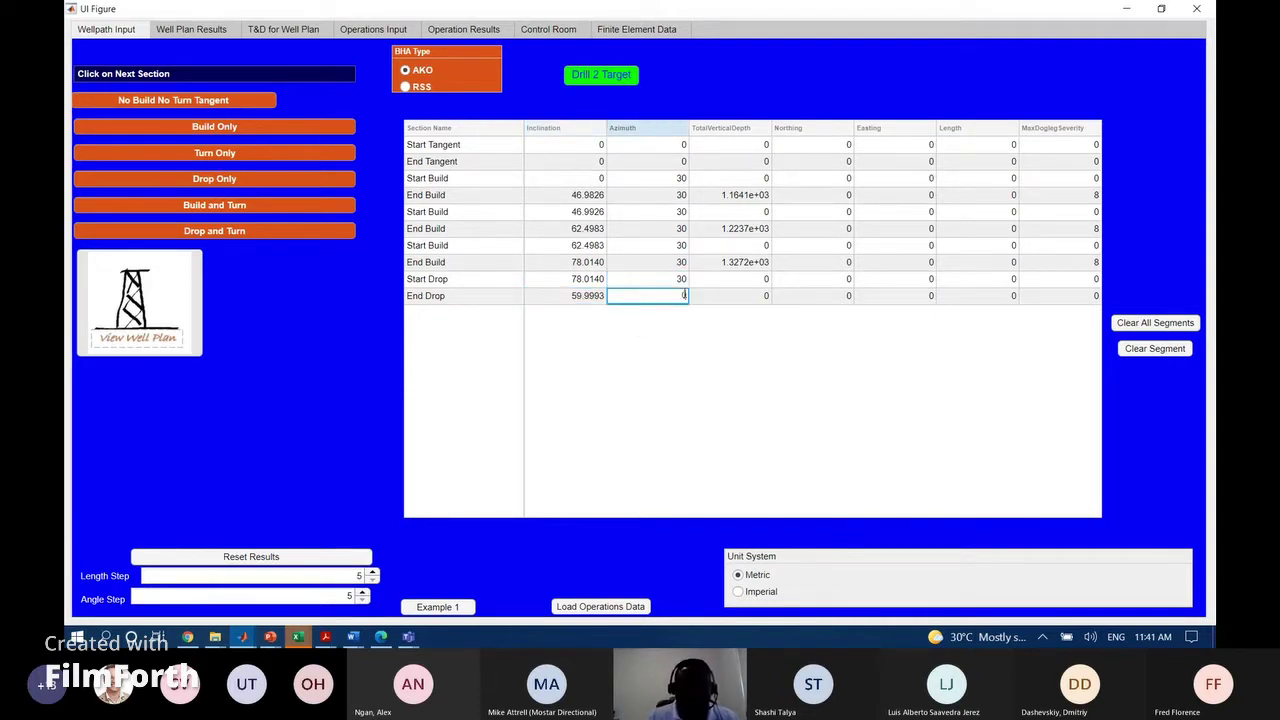
{"action": "type", "text": "30"}
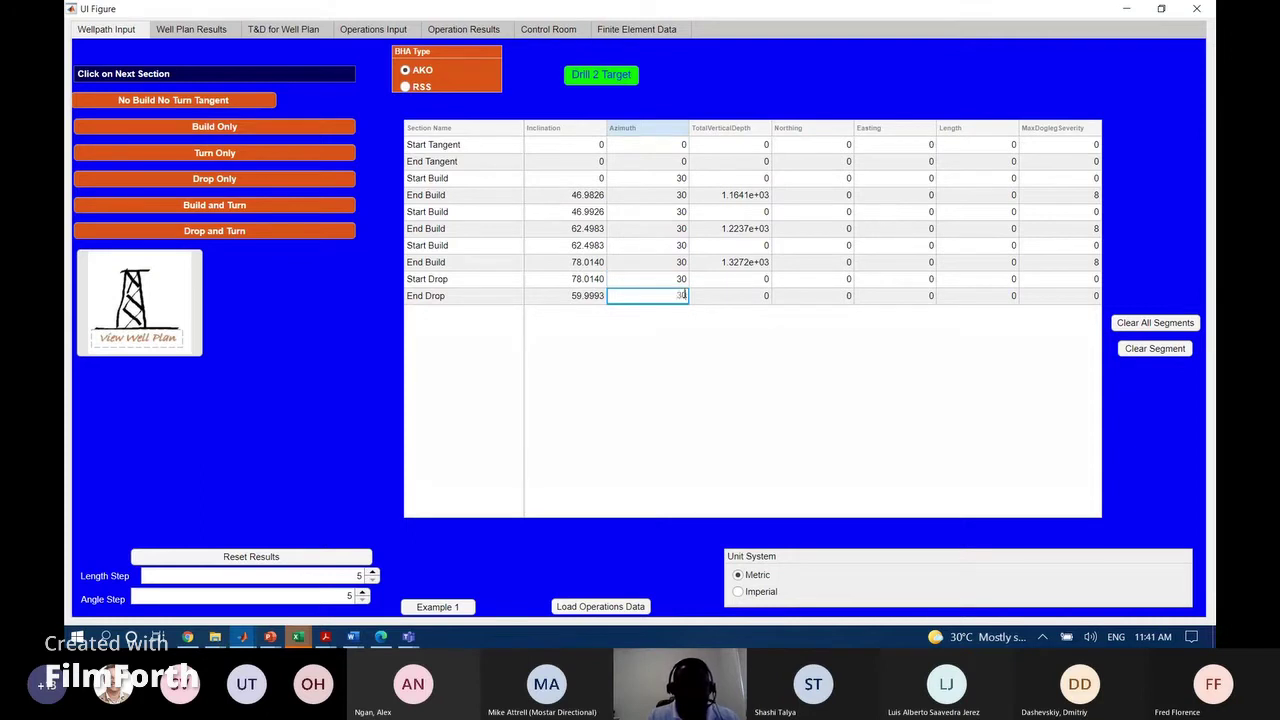
{"action": "double_click", "coordinate": [750, 295]}
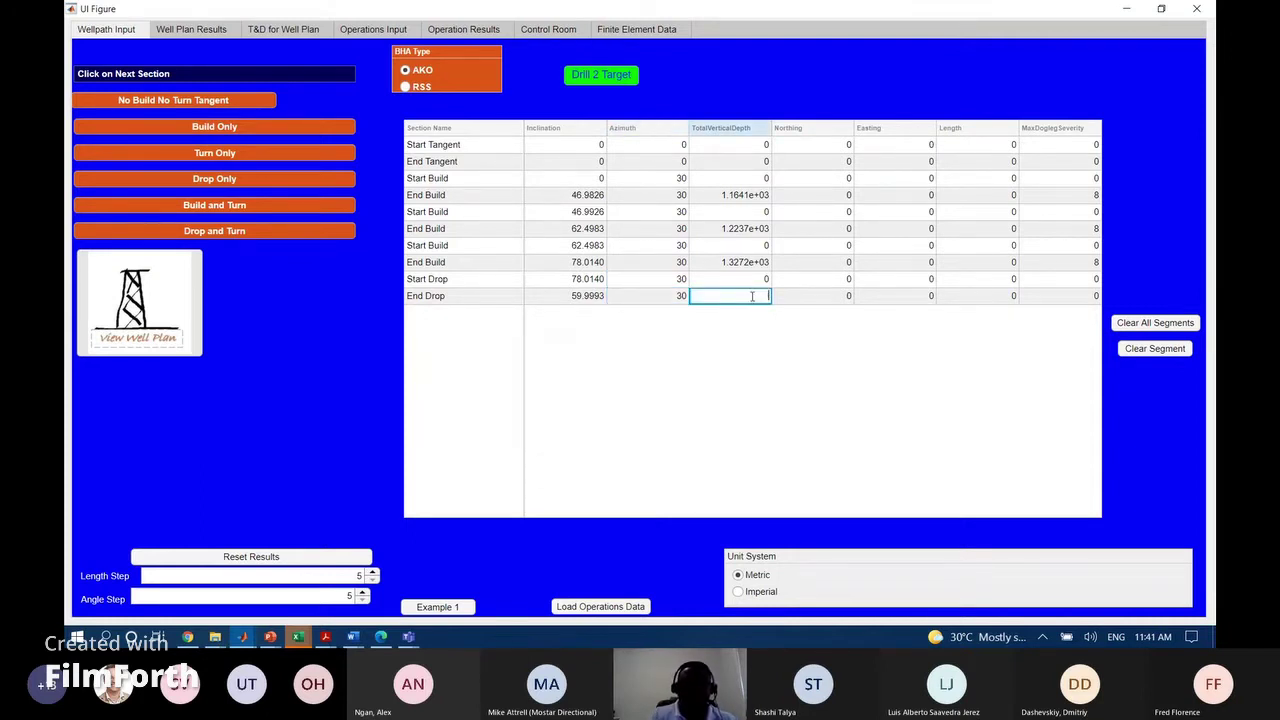
{"action": "type", "text": "1677.21"}
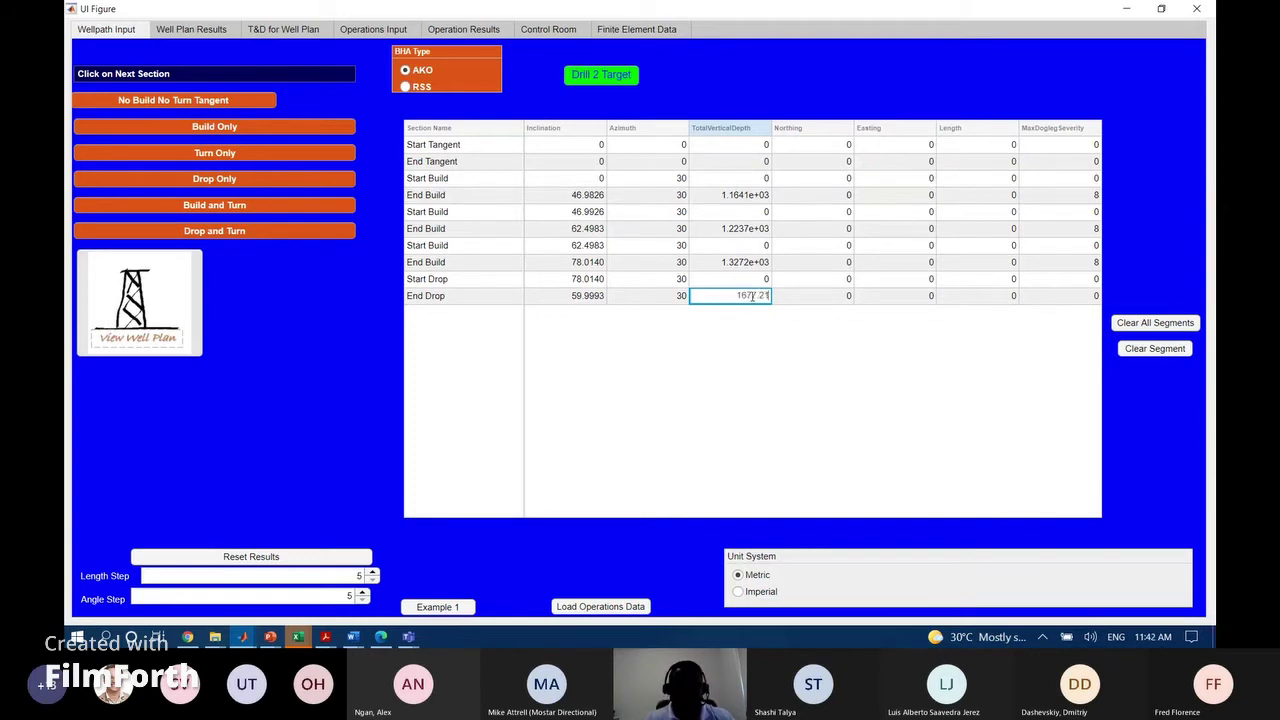
{"action": "double_click", "coordinate": [1065, 293]}
{"action": "type", "text": "8"}
{"action": "left_click", "coordinate": [1003, 375]}
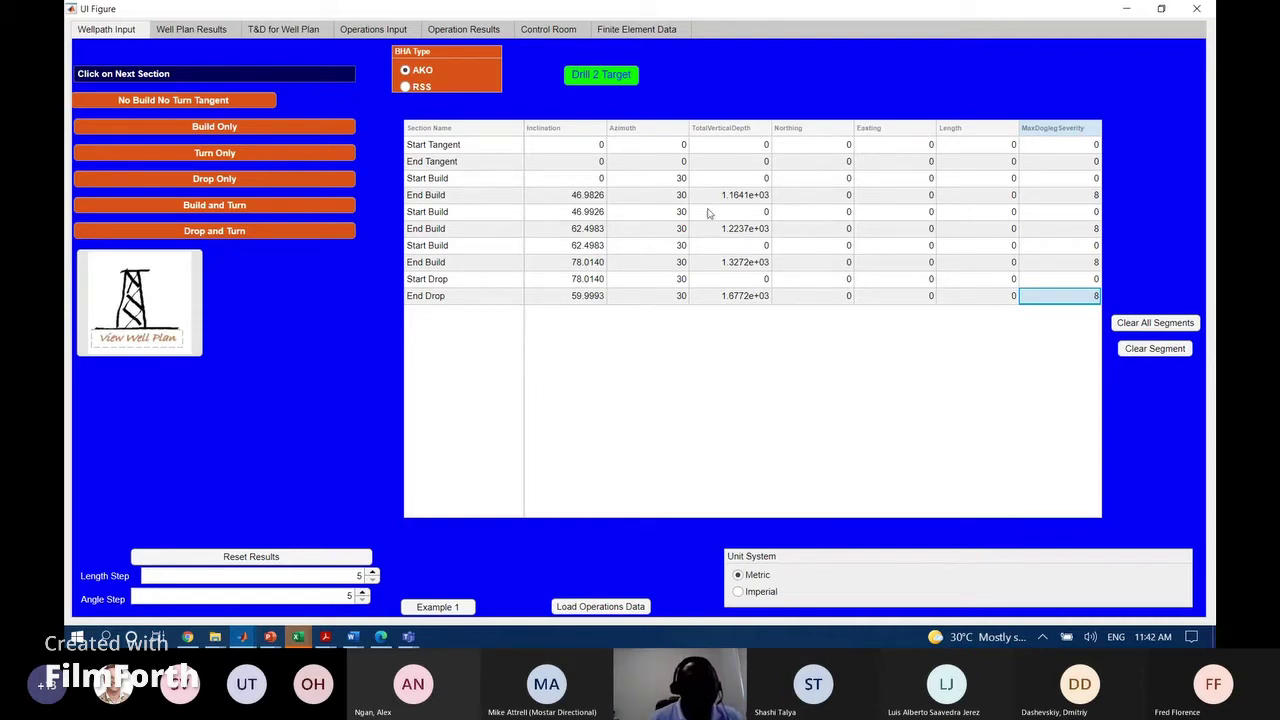
{"action": "left_click", "coordinate": [195, 31]}
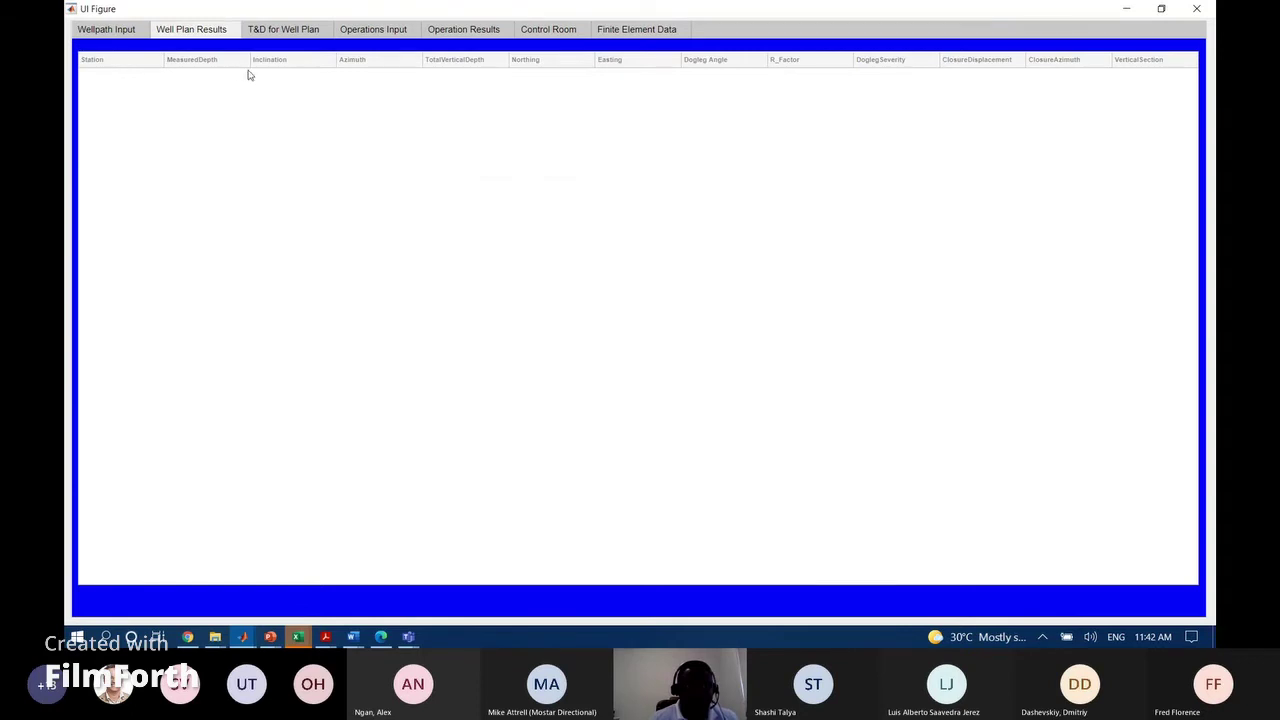
{"action": "left_click", "coordinate": [118, 31]}
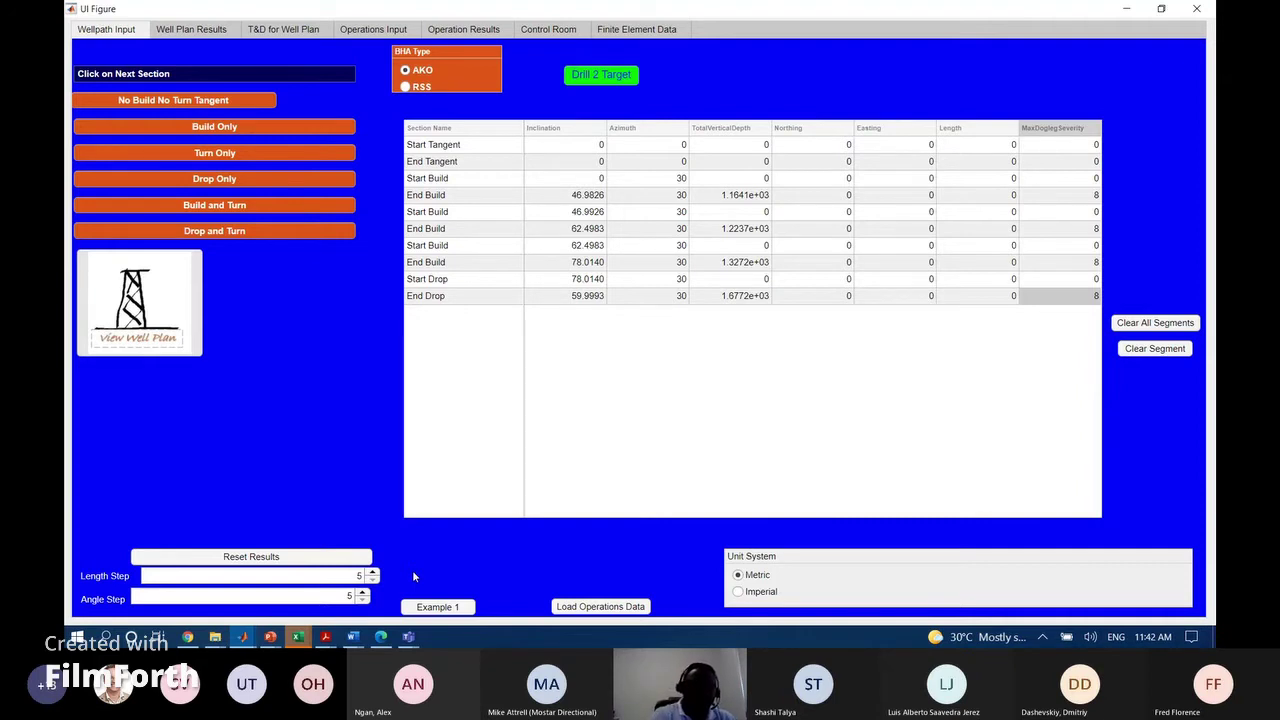
Glance at the T&D and Operations Input pages, then load operations data from Wellpath Input
{"action": "left_click", "coordinate": [286, 30]}
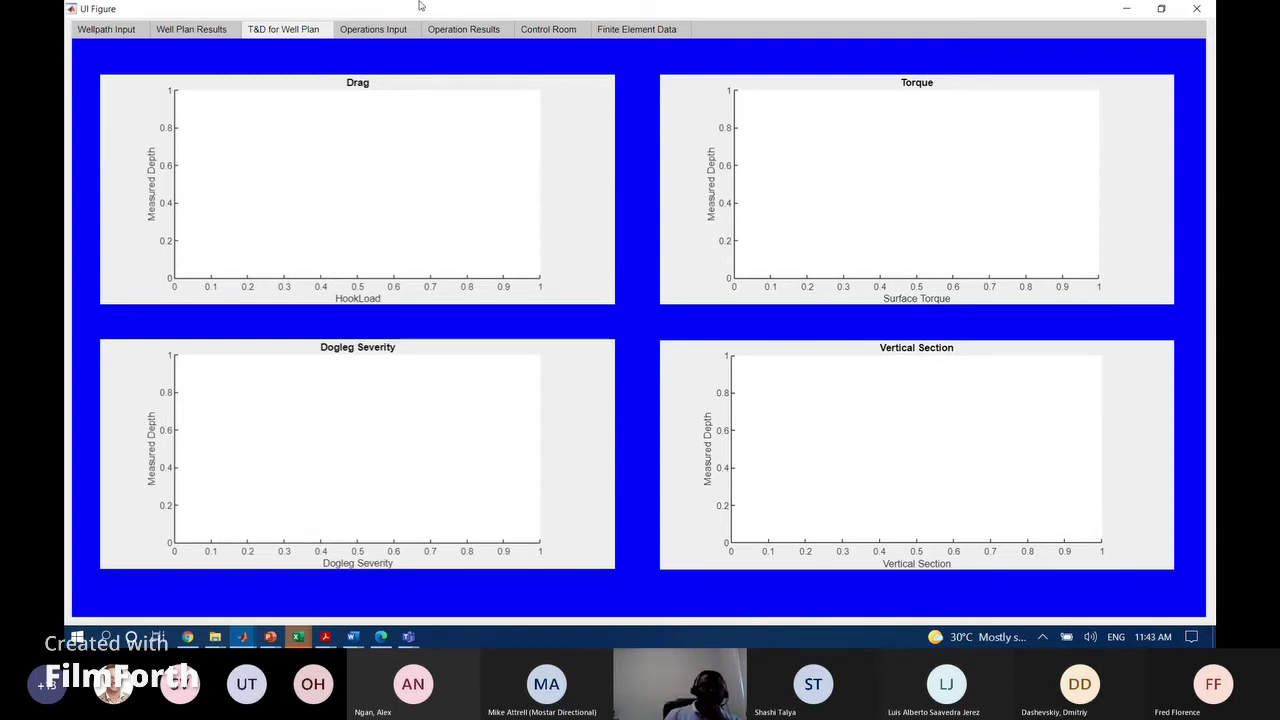
{"action": "left_click", "coordinate": [379, 31]}
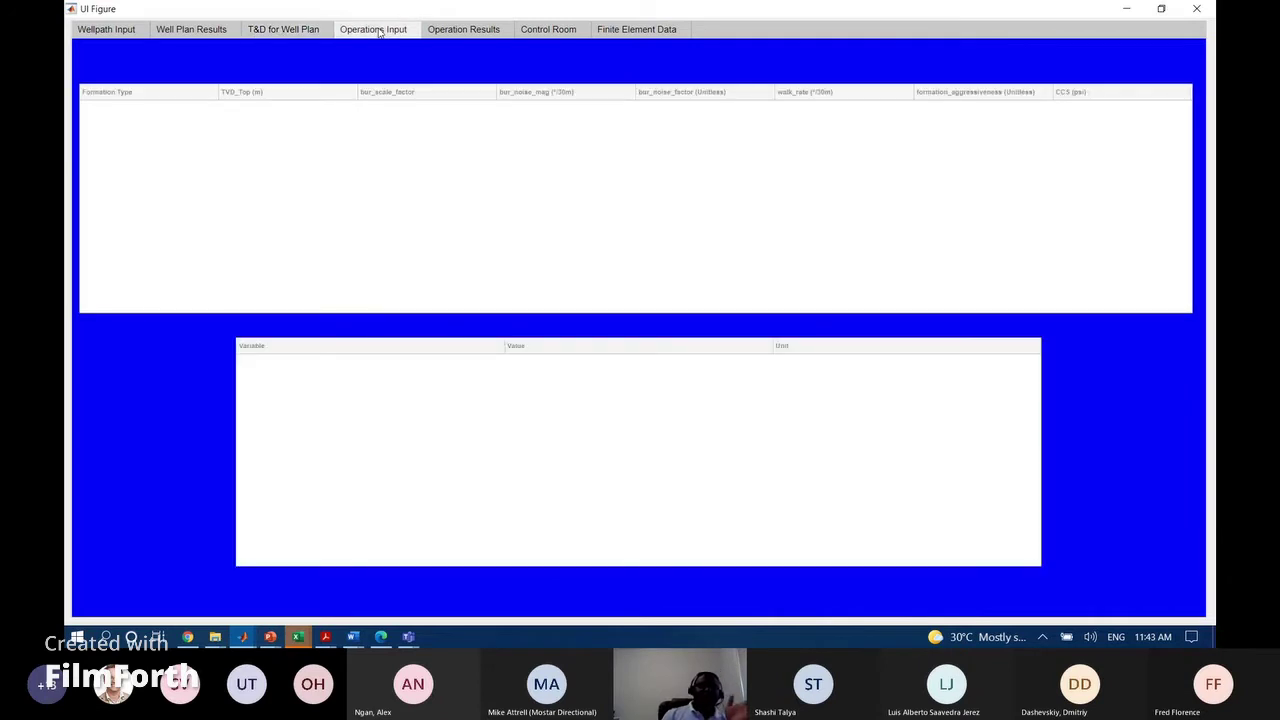
{"action": "left_click", "coordinate": [108, 30]}
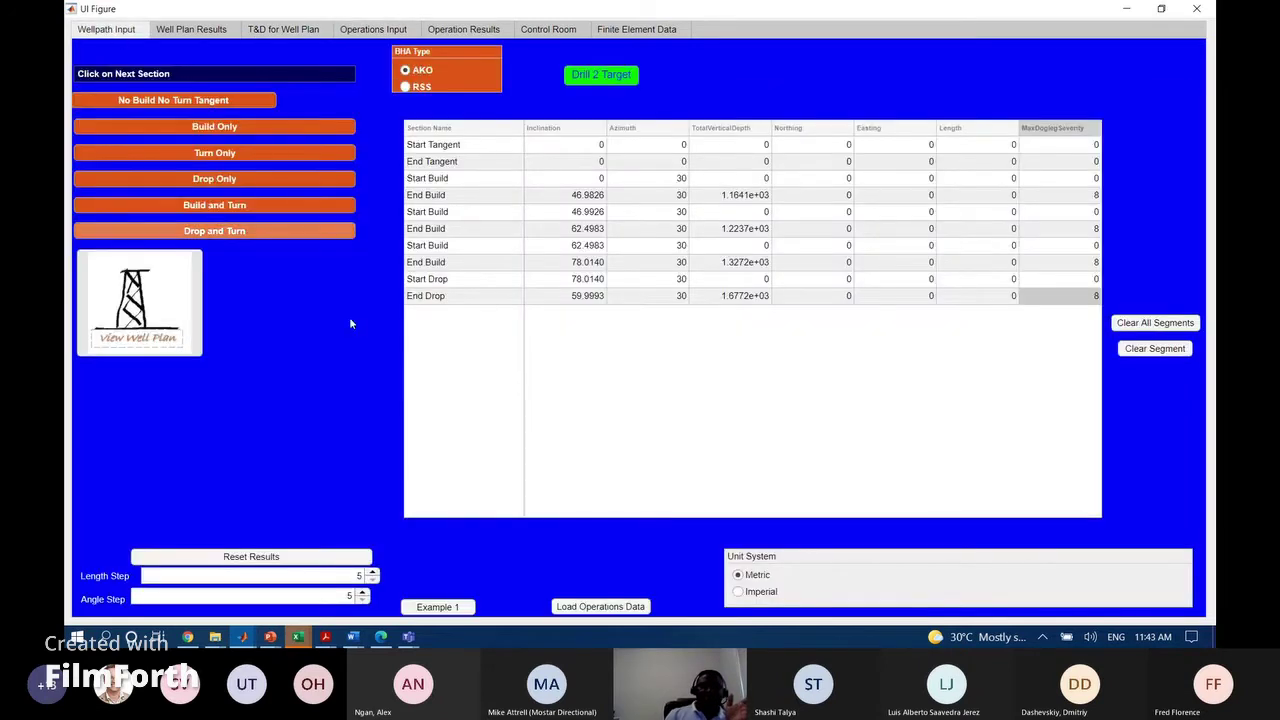
{"action": "left_click", "coordinate": [615, 608]}
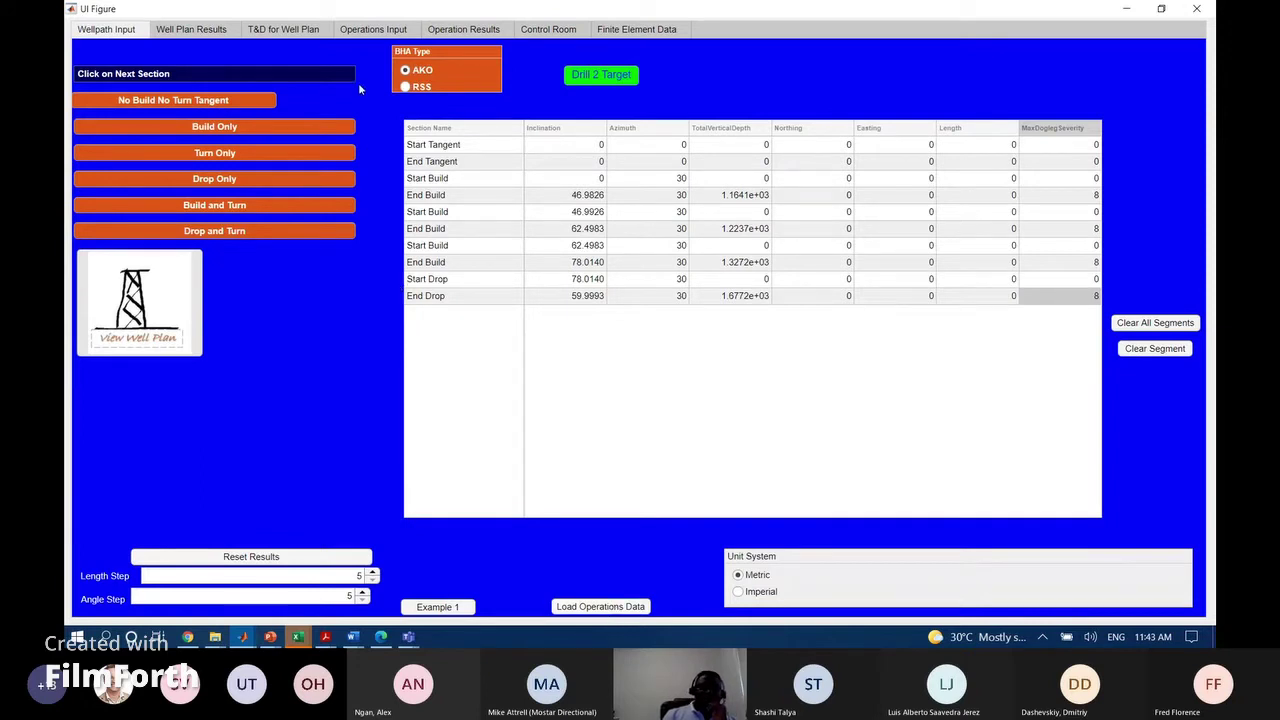
Scroll through the loaded formation and drilling variable tables on Operations Input
{"action": "left_click", "coordinate": [368, 30]}
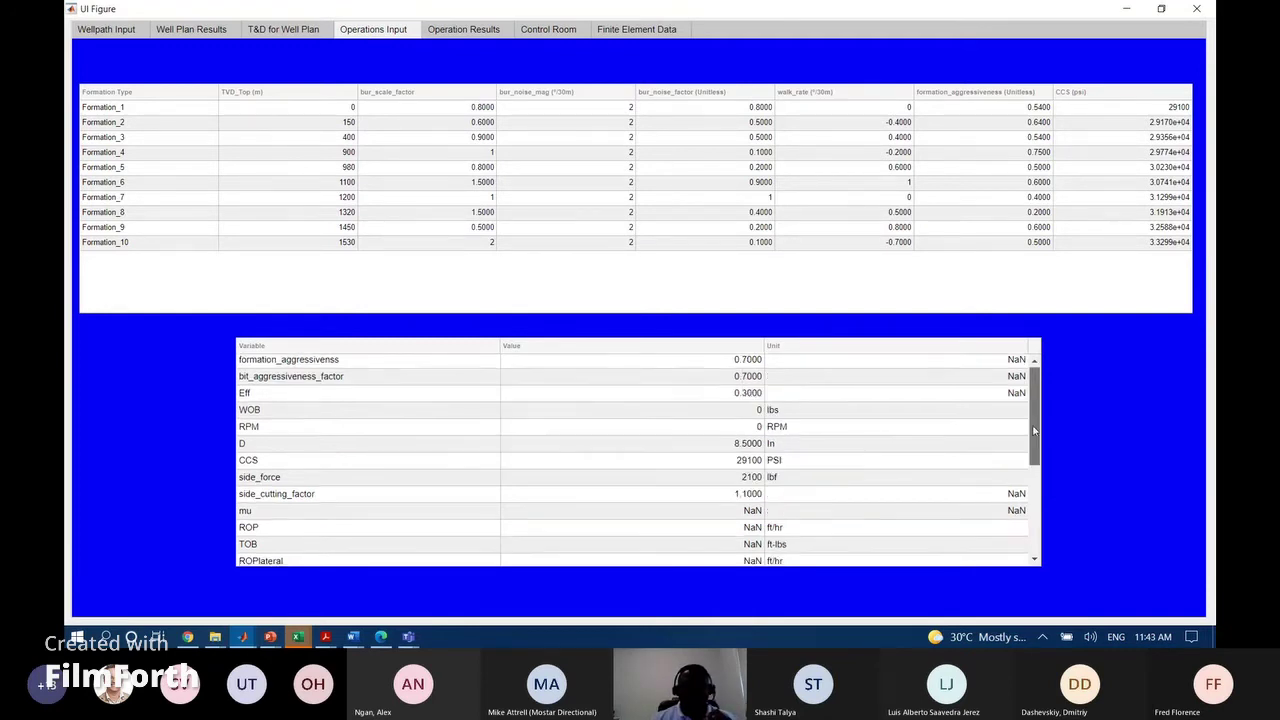
{"action": "scroll", "coordinate": [1034, 402], "scroll_direction": "down", "scroll_amount": 5}
{"action": "scroll", "coordinate": [1017, 393], "scroll_direction": "up", "scroll_amount": 5}
{"action": "scroll", "coordinate": [1020, 405], "scroll_direction": "down", "scroll_amount": 5}
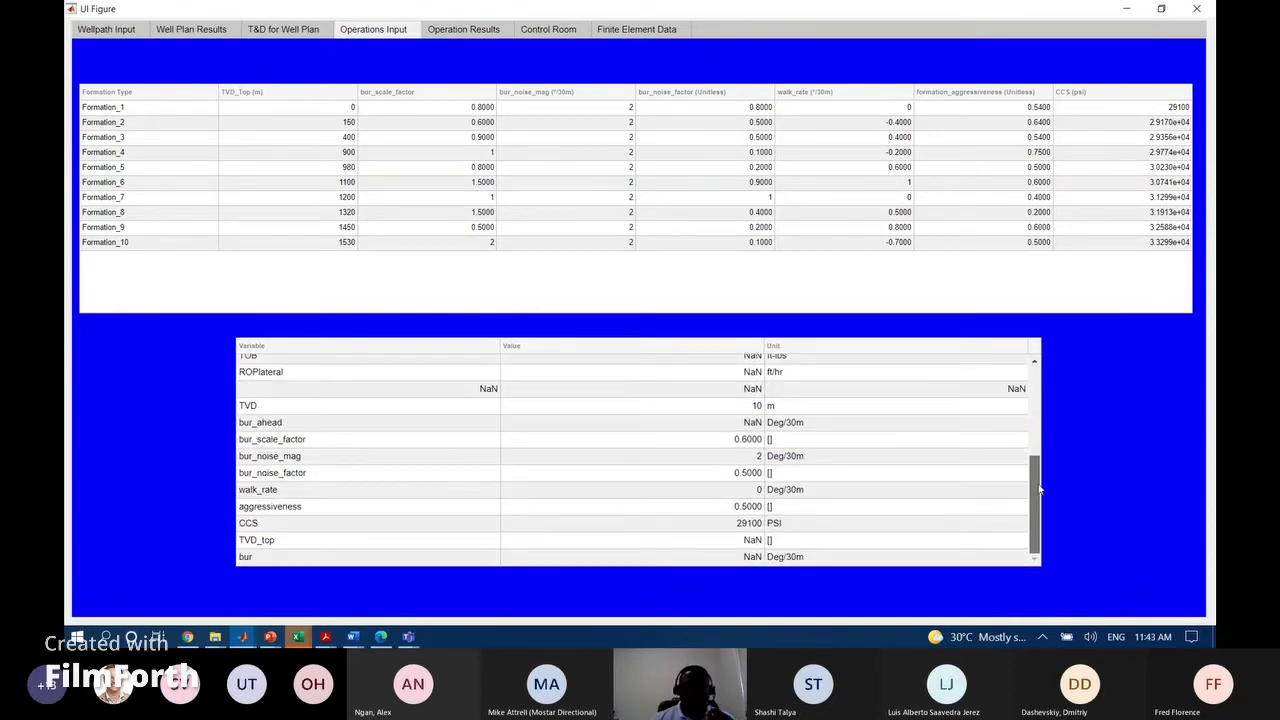
{"action": "left_click_drag", "start_coordinate": [1036, 494], "coordinate": [1036, 402]}
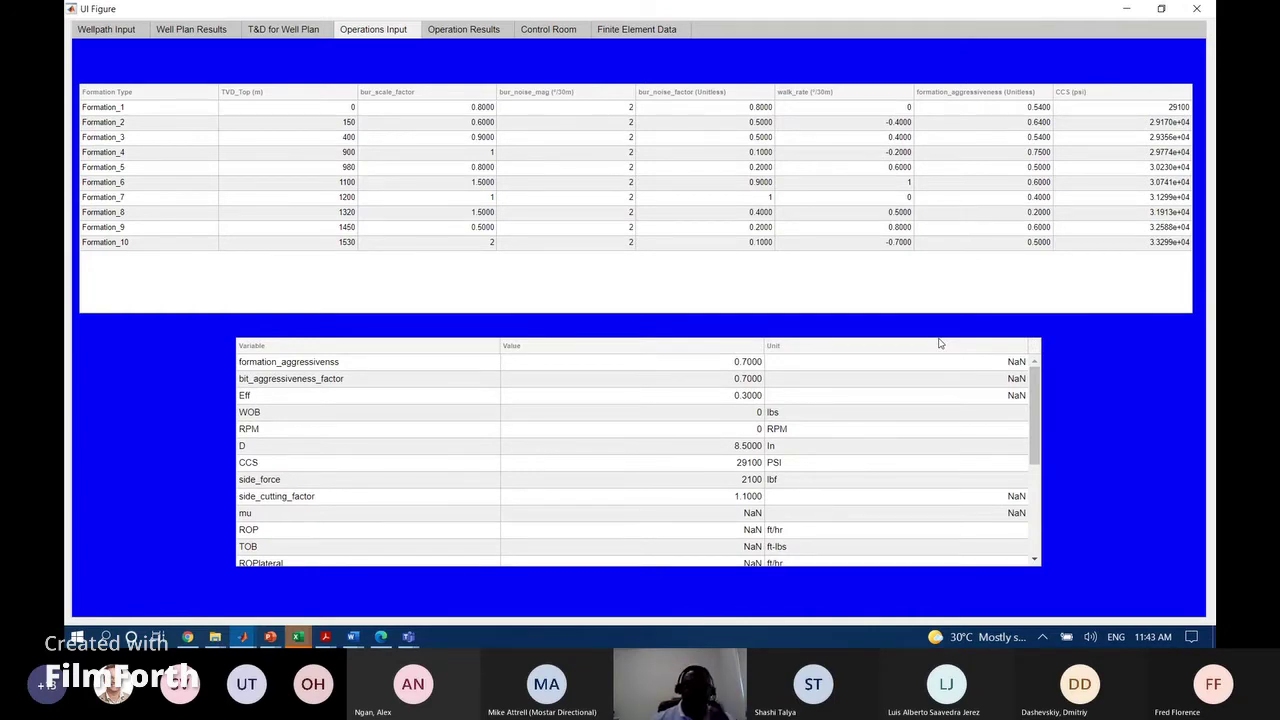
Step through Operation Results and Control Room to the empty Finite Element Data tables
{"action": "left_click", "coordinate": [477, 33]}
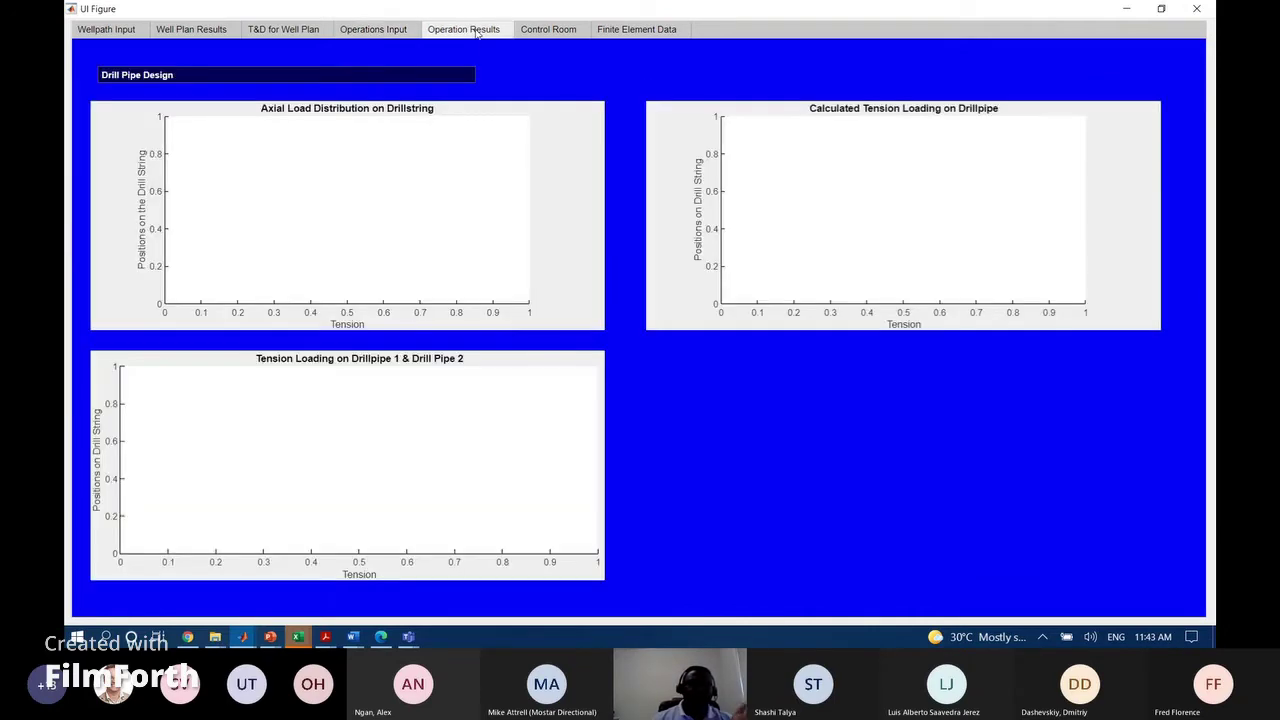
{"action": "left_click", "coordinate": [540, 31]}
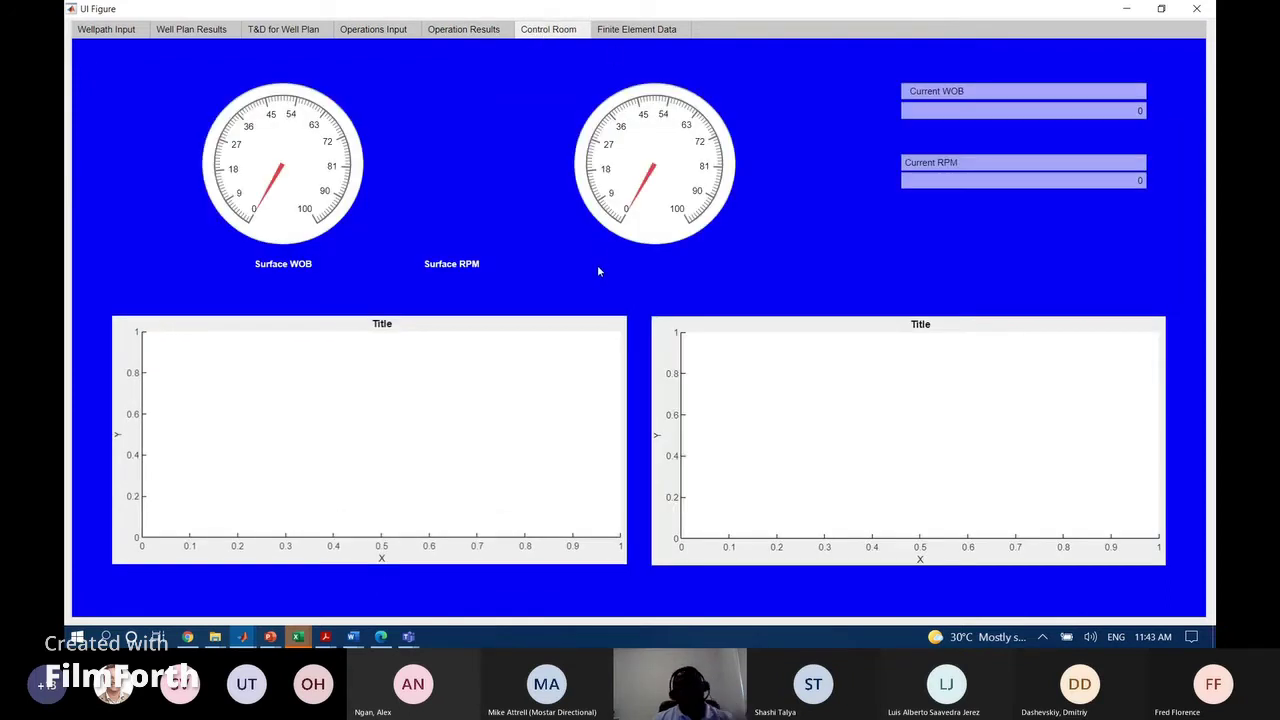
{"action": "left_click", "coordinate": [640, 37]}
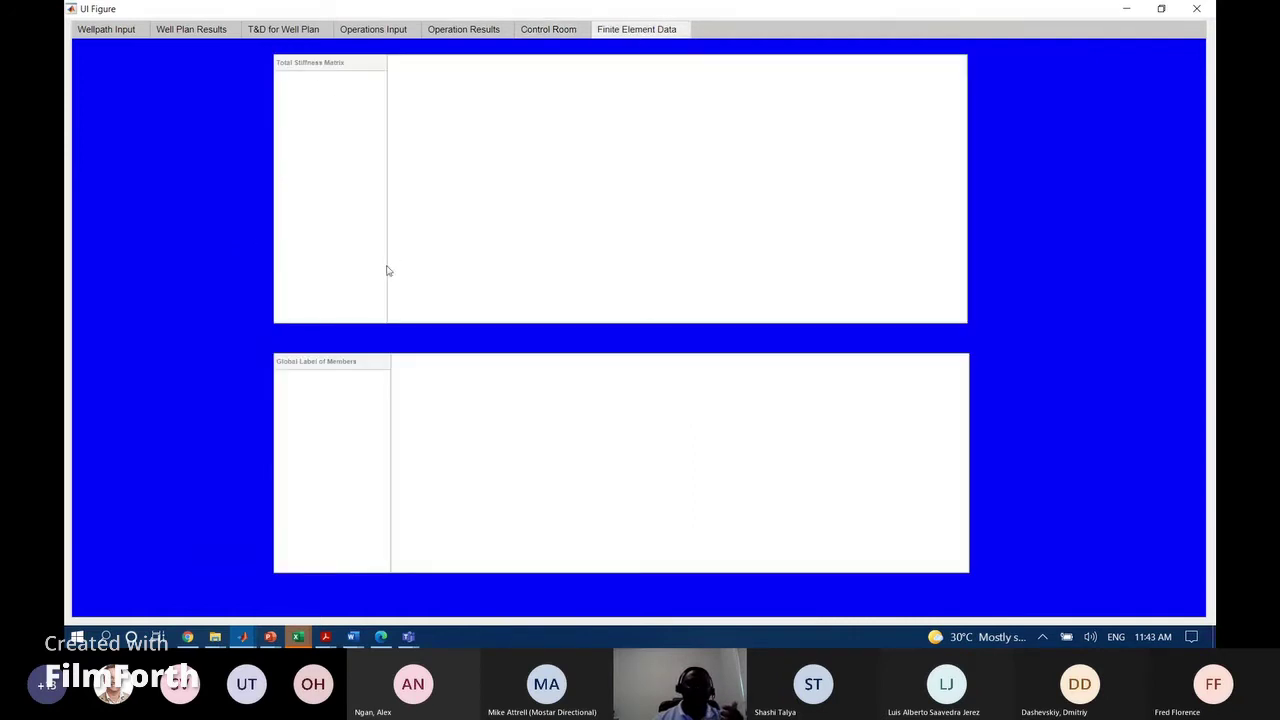
Open Well Plan Results and scroll its 5 m station table, briefly revisiting Wellpath Input
{"action": "left_click", "coordinate": [113, 30]}
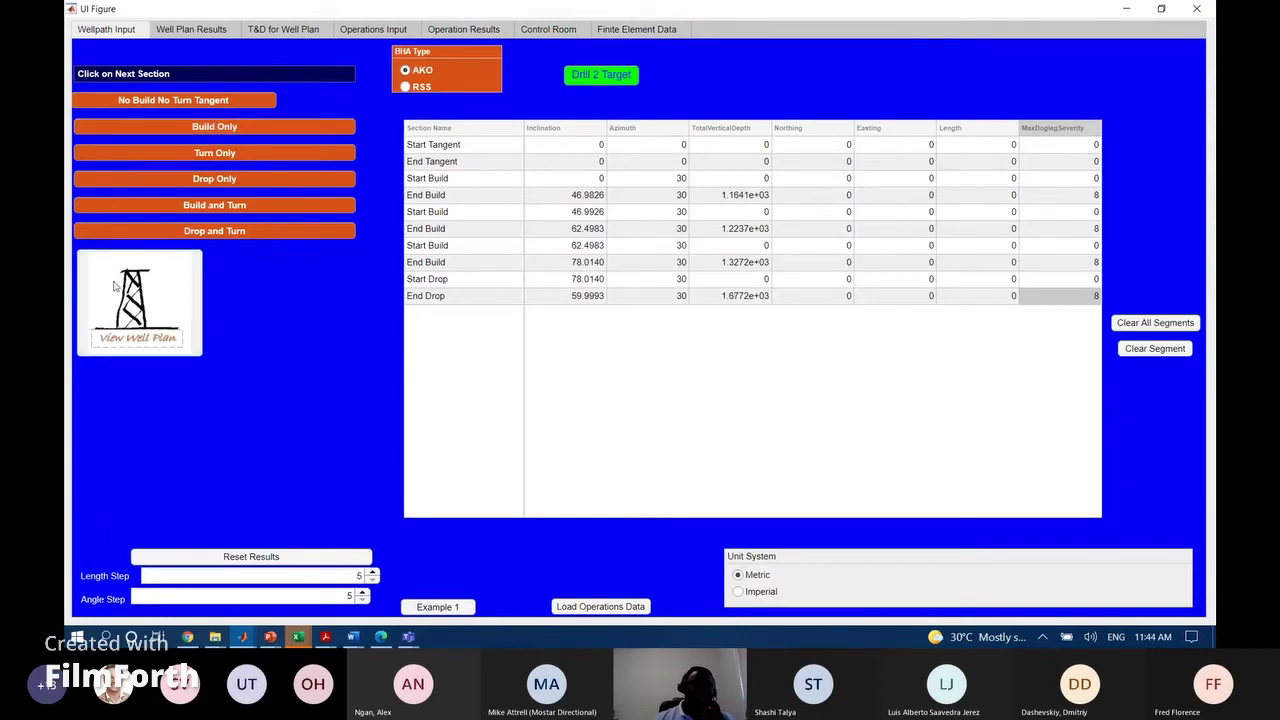
{"action": "left_click", "coordinate": [187, 30]}
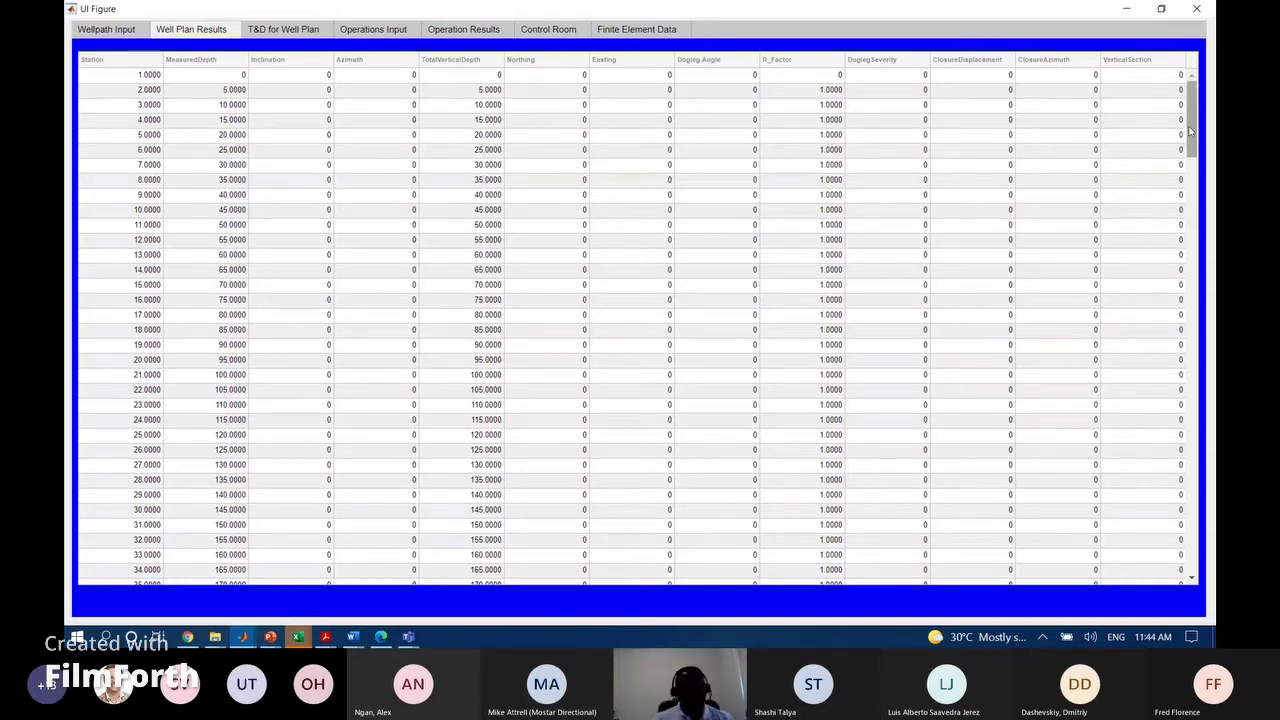
{"action": "scroll", "coordinate": [1190, 130], "scroll_direction": "down", "scroll_amount": 3}
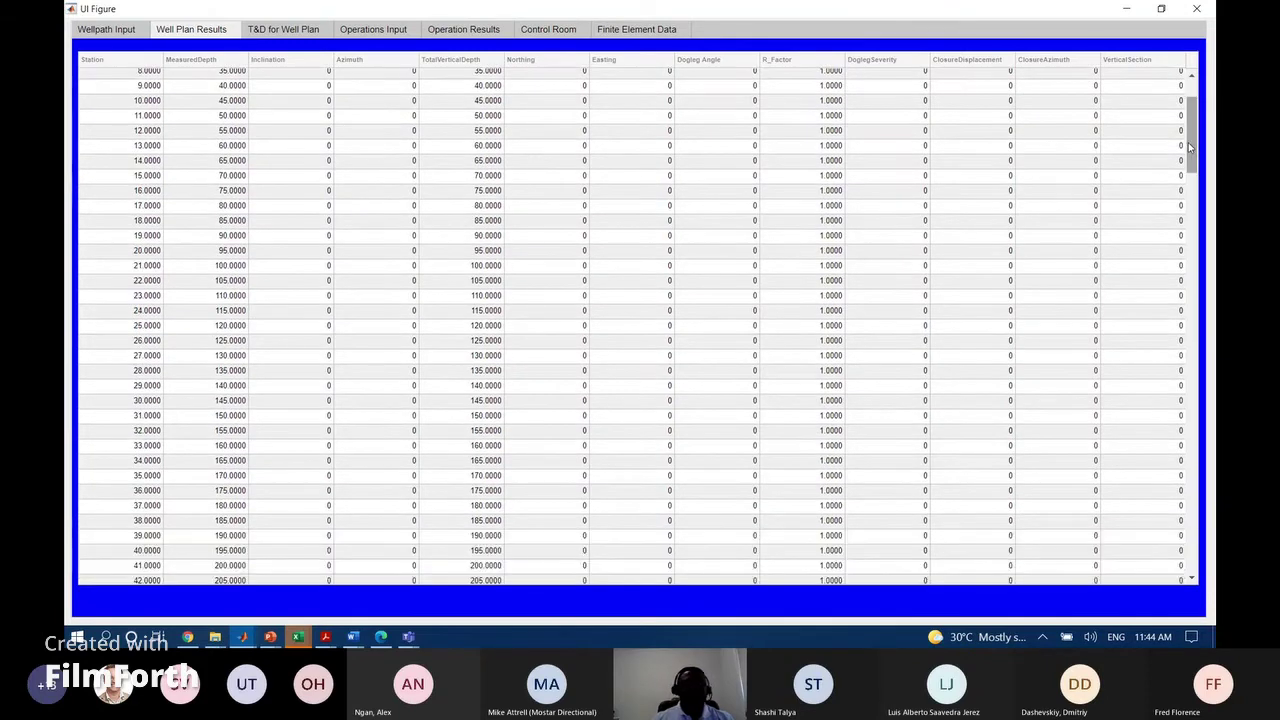
{"action": "left_click", "coordinate": [106, 29]}
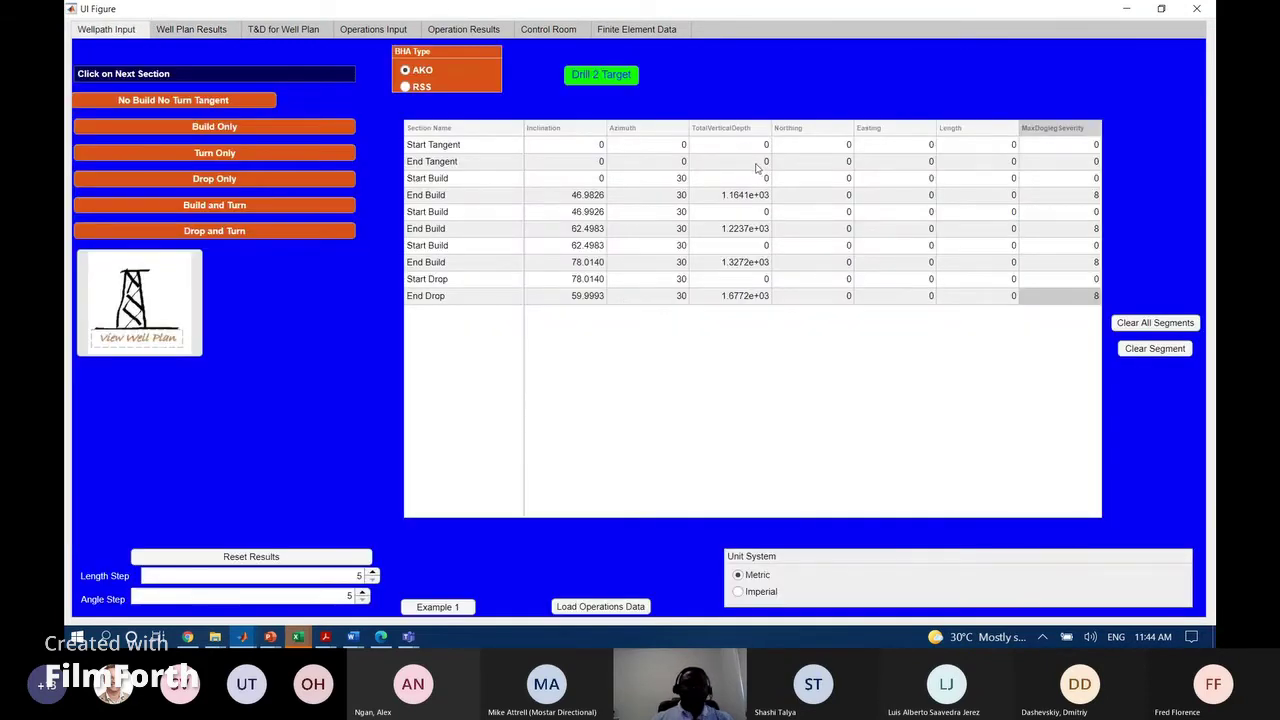
{"action": "left_click", "coordinate": [182, 30]}
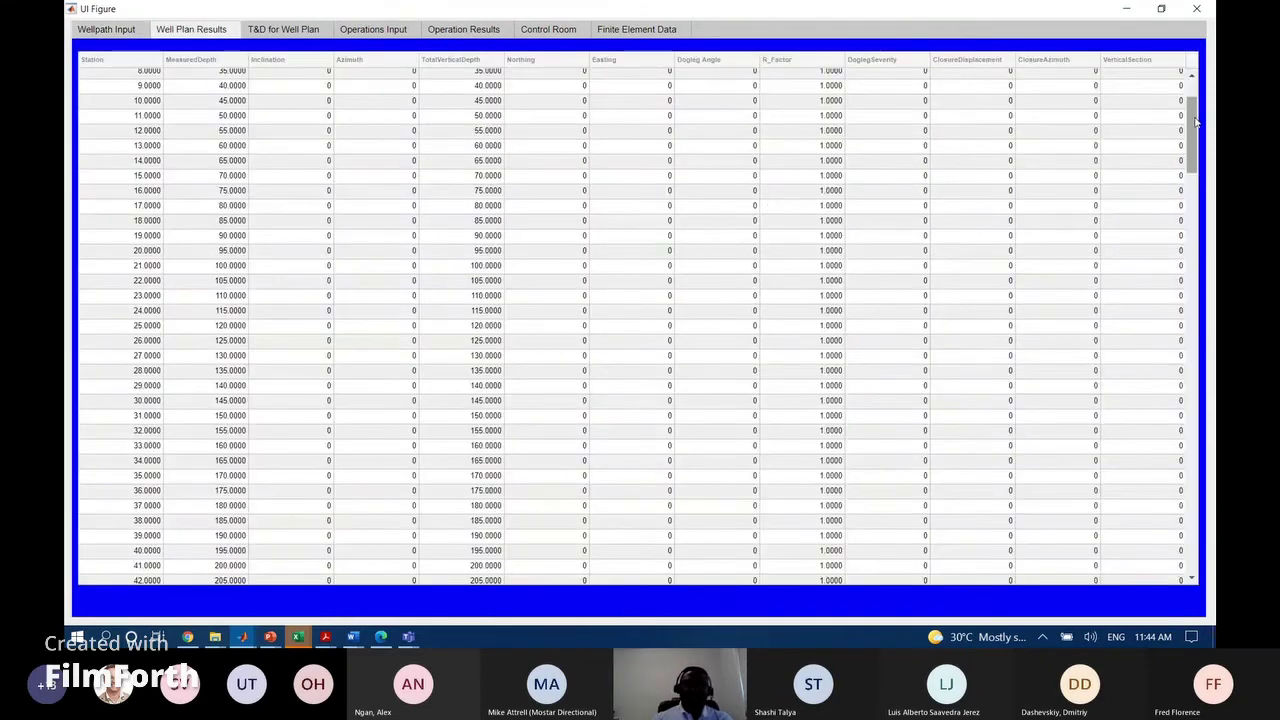
Drag down through the Well Plan Results stations, then return to the ten-row Wellpath Input table
{"action": "left_click_drag", "start_coordinate": [1193, 123], "coordinate": [1201, 217]}
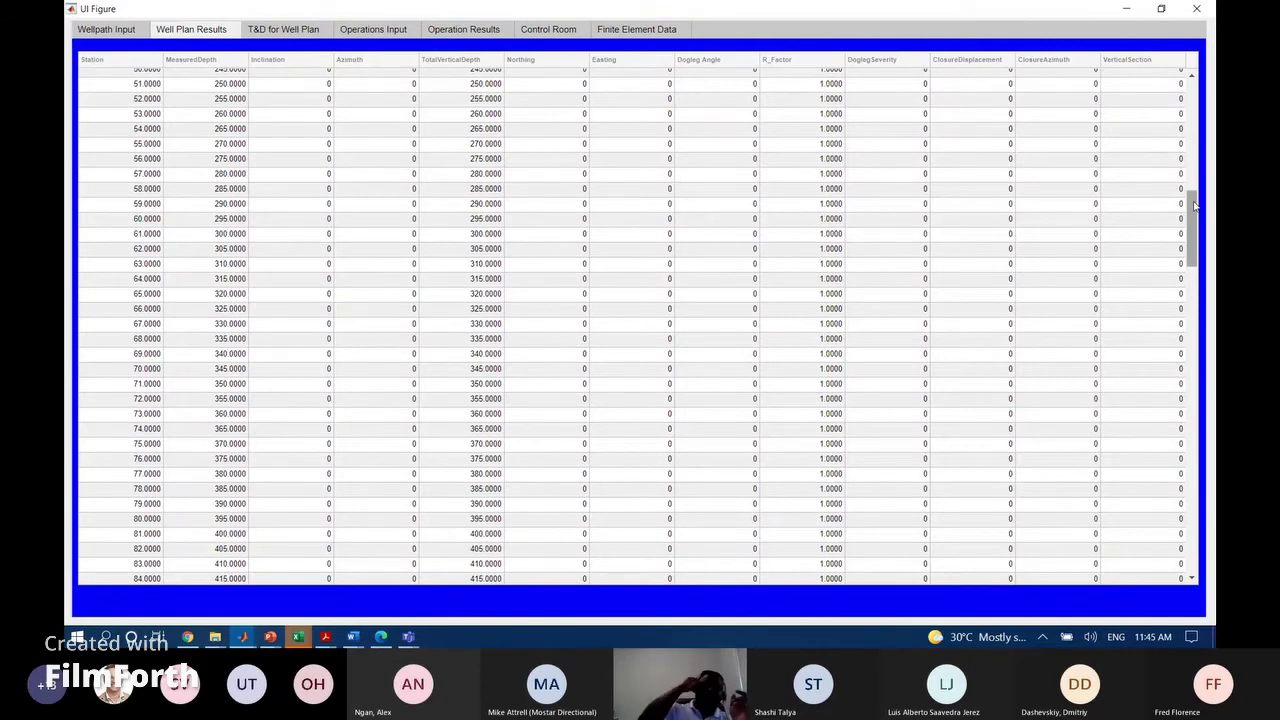
{"action": "left_click_drag", "start_coordinate": [1194, 205], "coordinate": [1192, 262]}
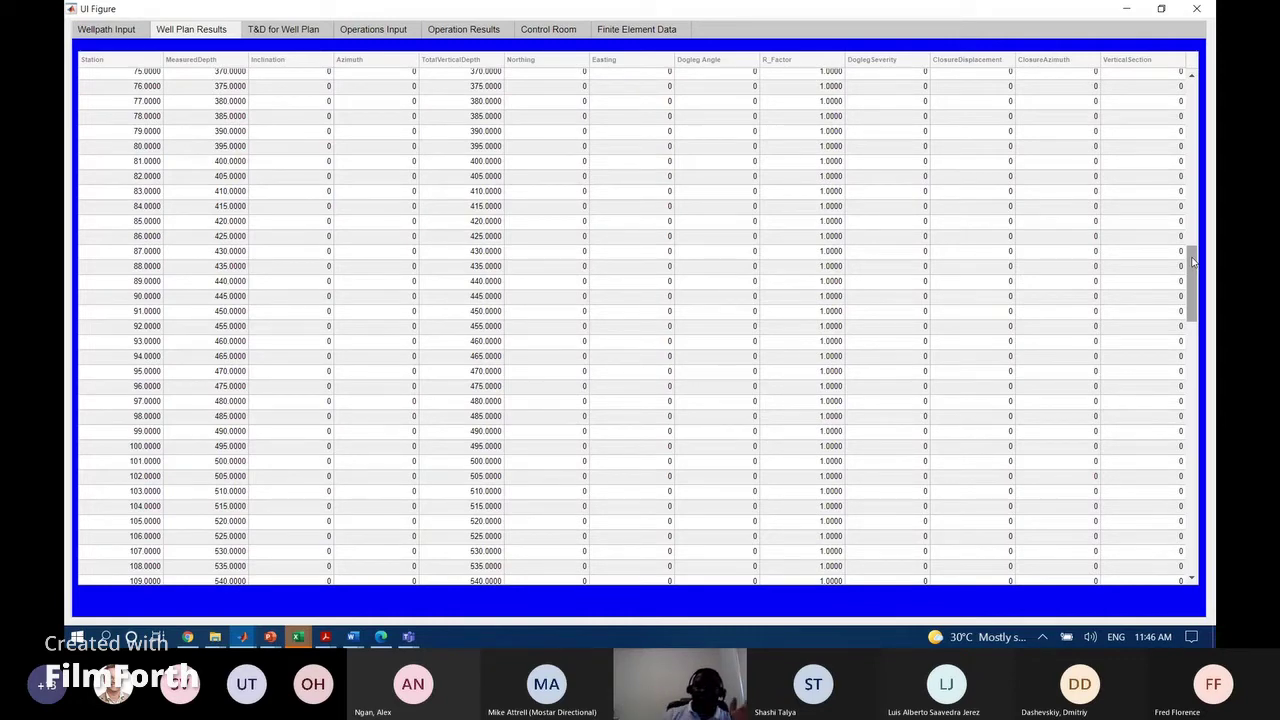
{"action": "left_click_drag", "start_coordinate": [1192, 261], "coordinate": [1190, 390]}
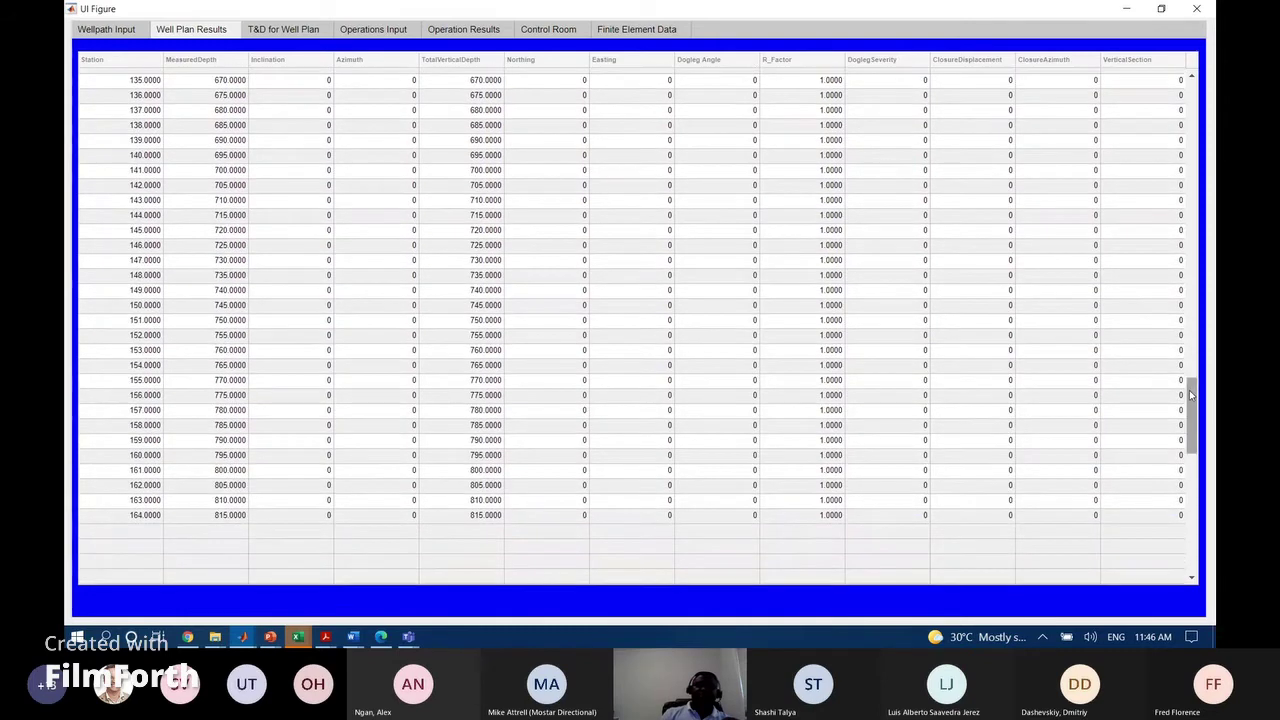
{"action": "left_click", "coordinate": [125, 30]}
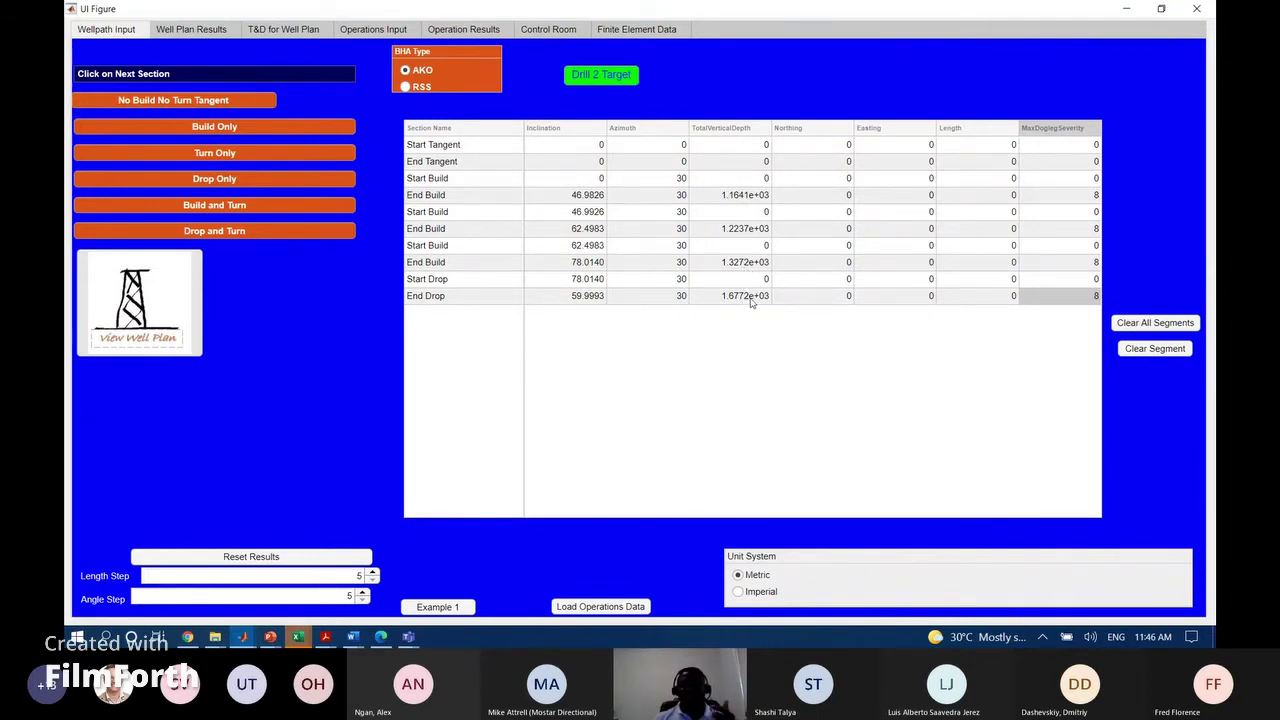
Scroll the Well Plan Results station table to station 221, with a brief stop on Wellpath Input
{"action": "left_click", "coordinate": [198, 32]}
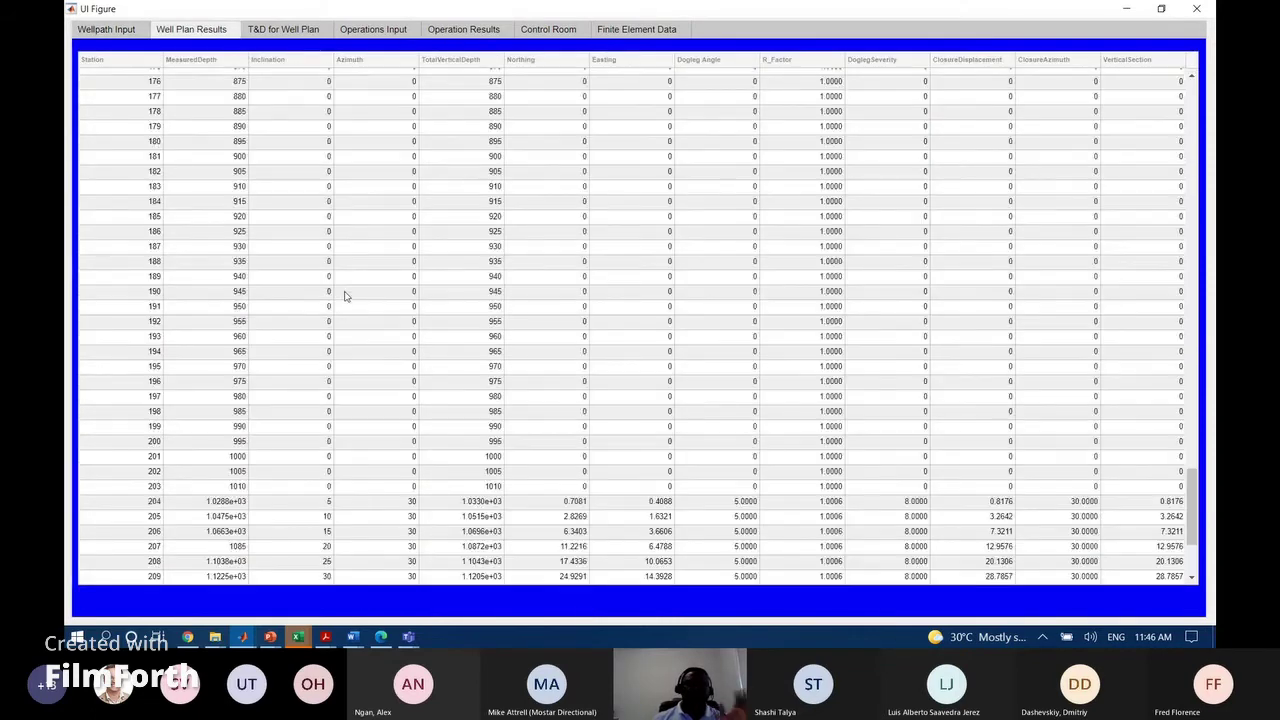
{"action": "scroll", "coordinate": [344, 296], "scroll_direction": "down", "scroll_amount": 4}
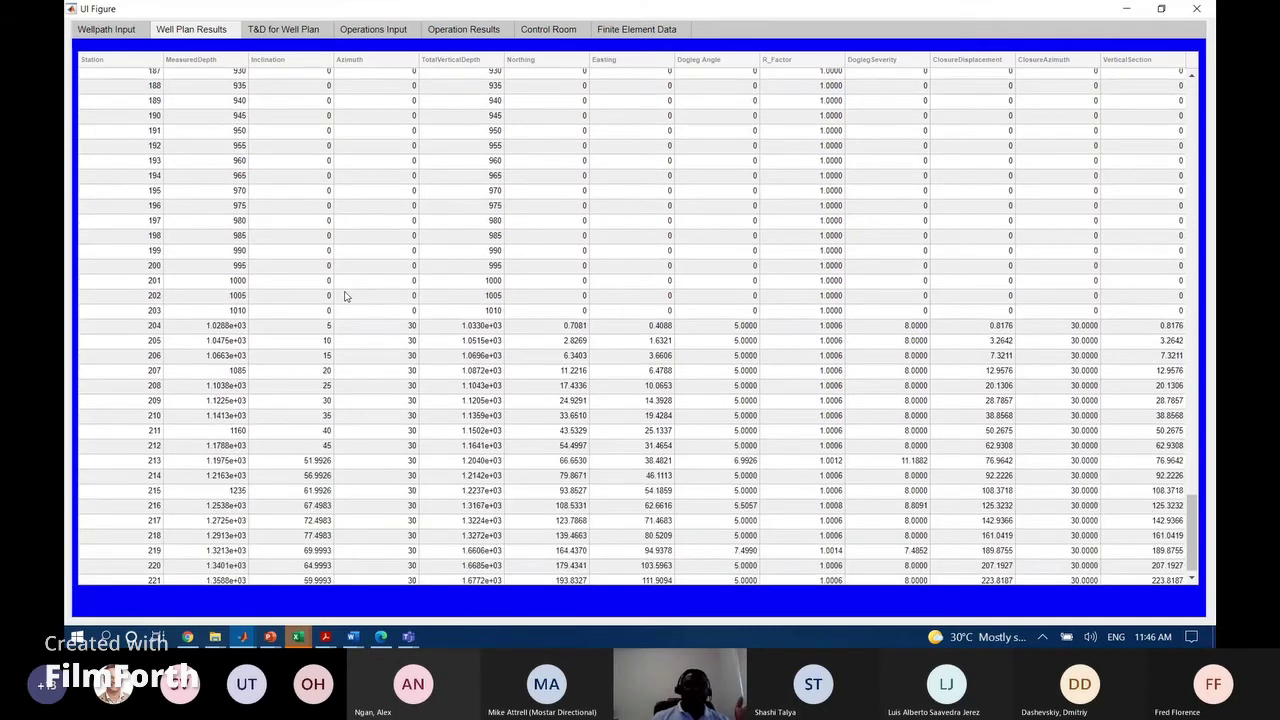
{"action": "scroll", "coordinate": [344, 296], "scroll_direction": "down", "scroll_amount": 1}
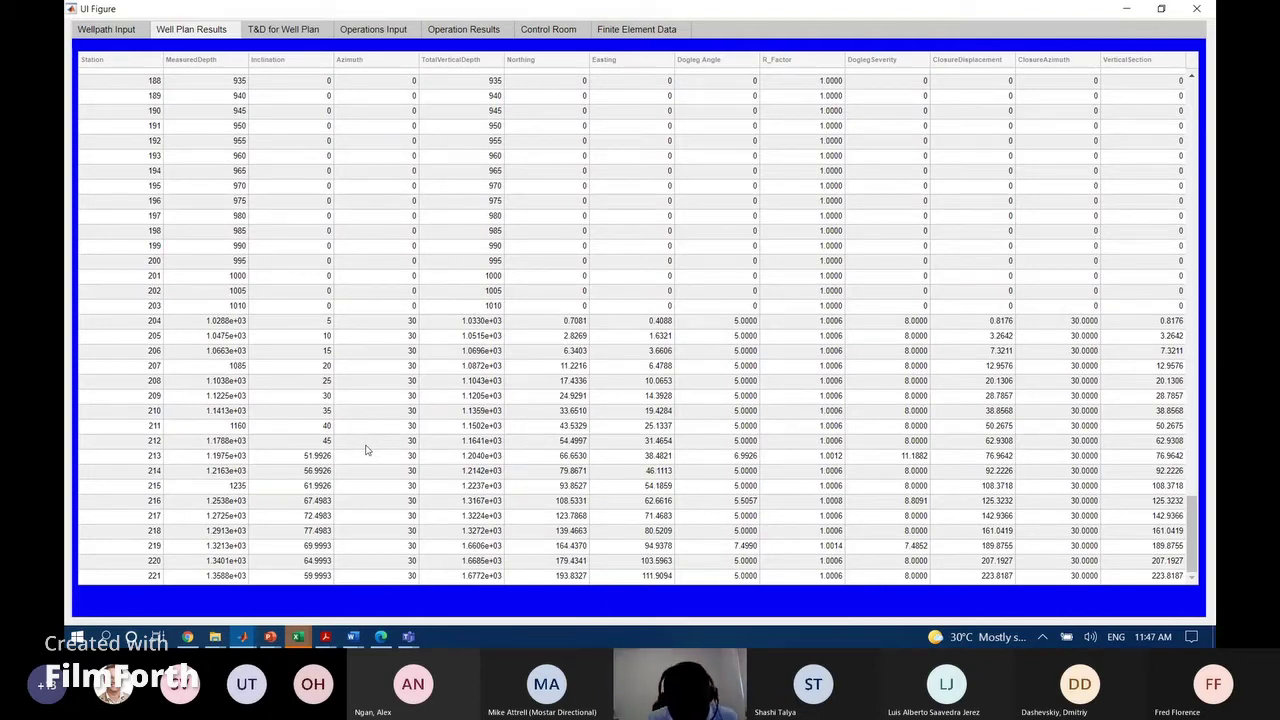
{"action": "left_click", "coordinate": [114, 32]}
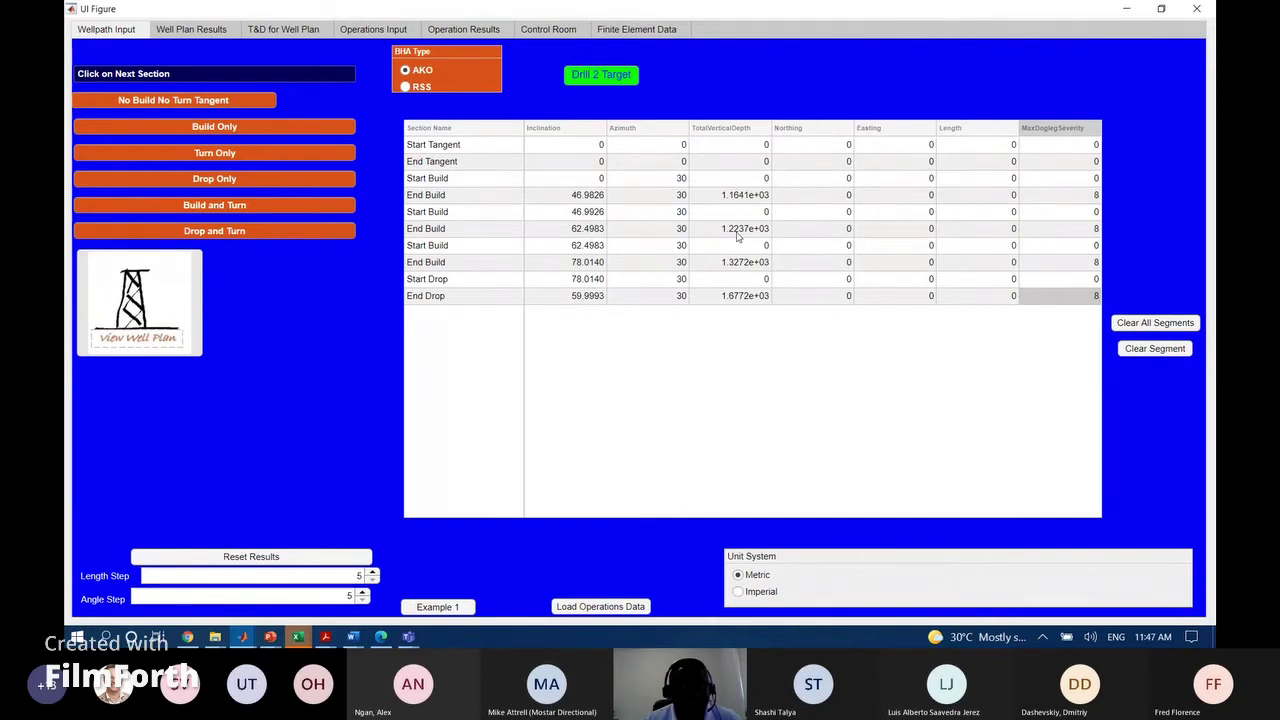
{"action": "left_click", "coordinate": [193, 32]}
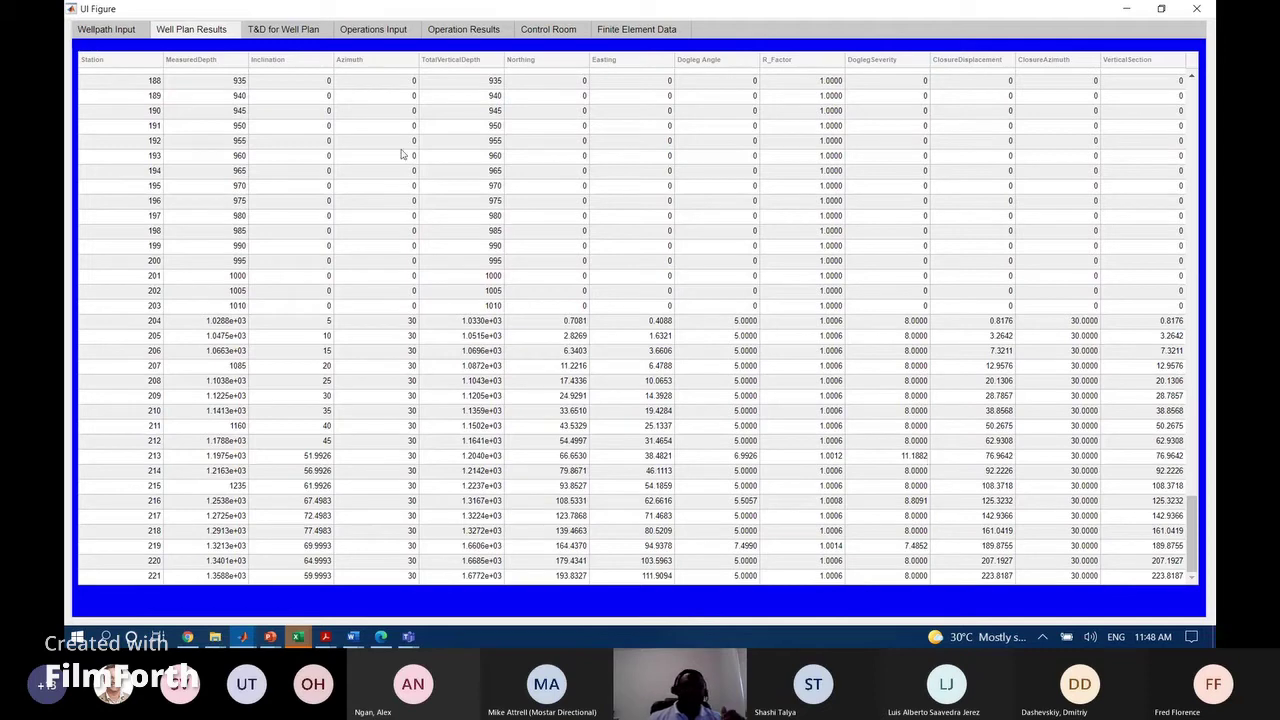
Review the Drag, Torque, Dogleg Severity and Vertical Section plots on the T&D page
{"action": "left_click", "coordinate": [268, 30]}
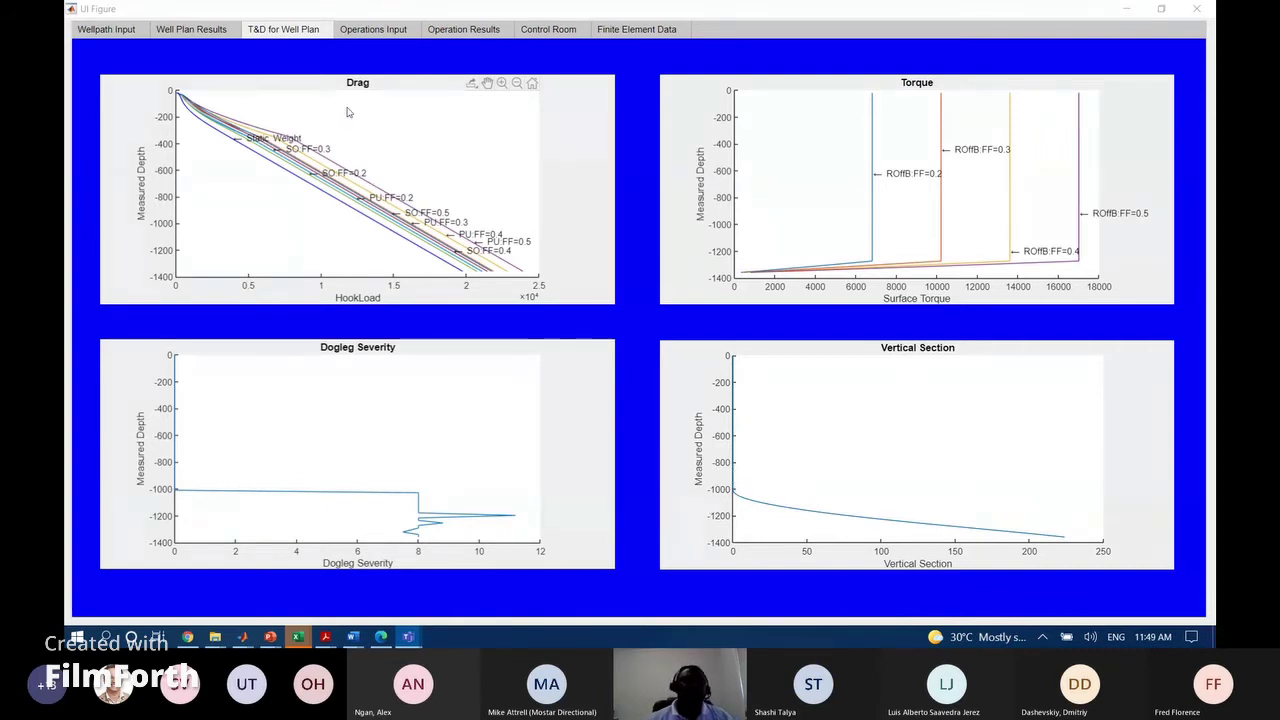
{"action": "left_click", "coordinate": [372, 34]}
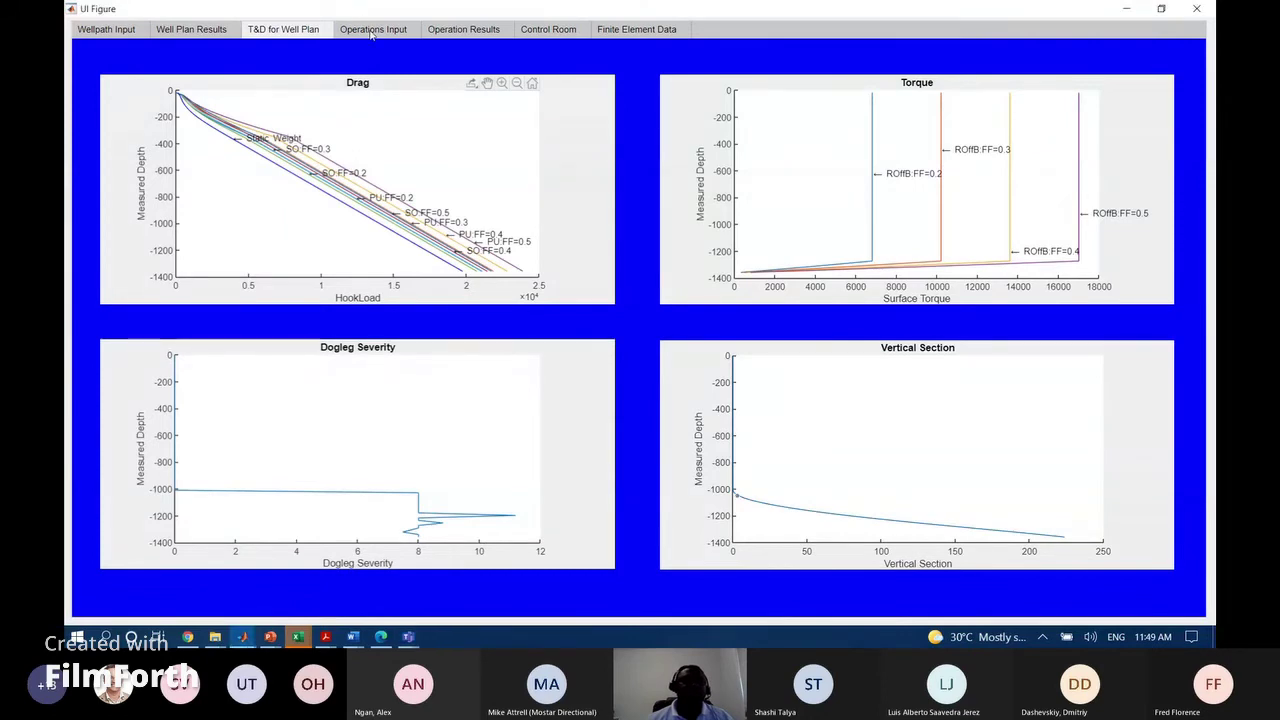
Flip through Operations Input and Operation Results, then minimize the app to reveal the CheckingAzimuth script
{"action": "left_click", "coordinate": [372, 34]}
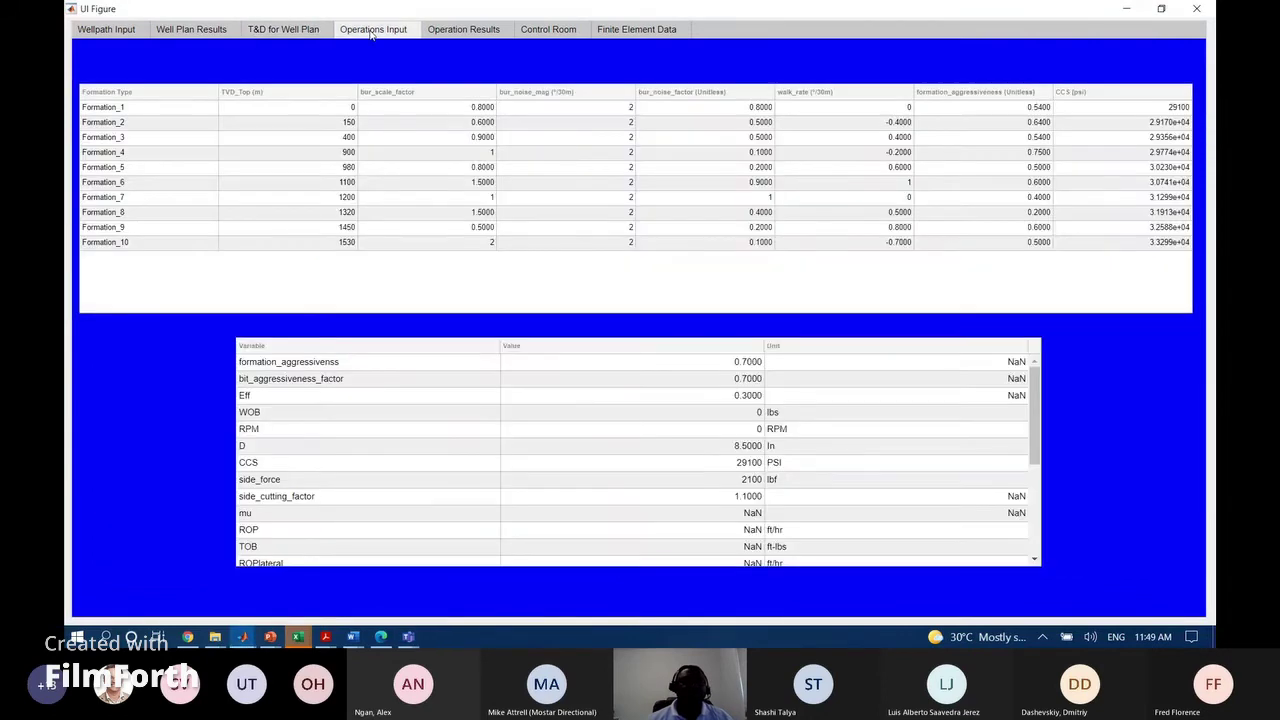
{"action": "left_click", "coordinate": [452, 31]}
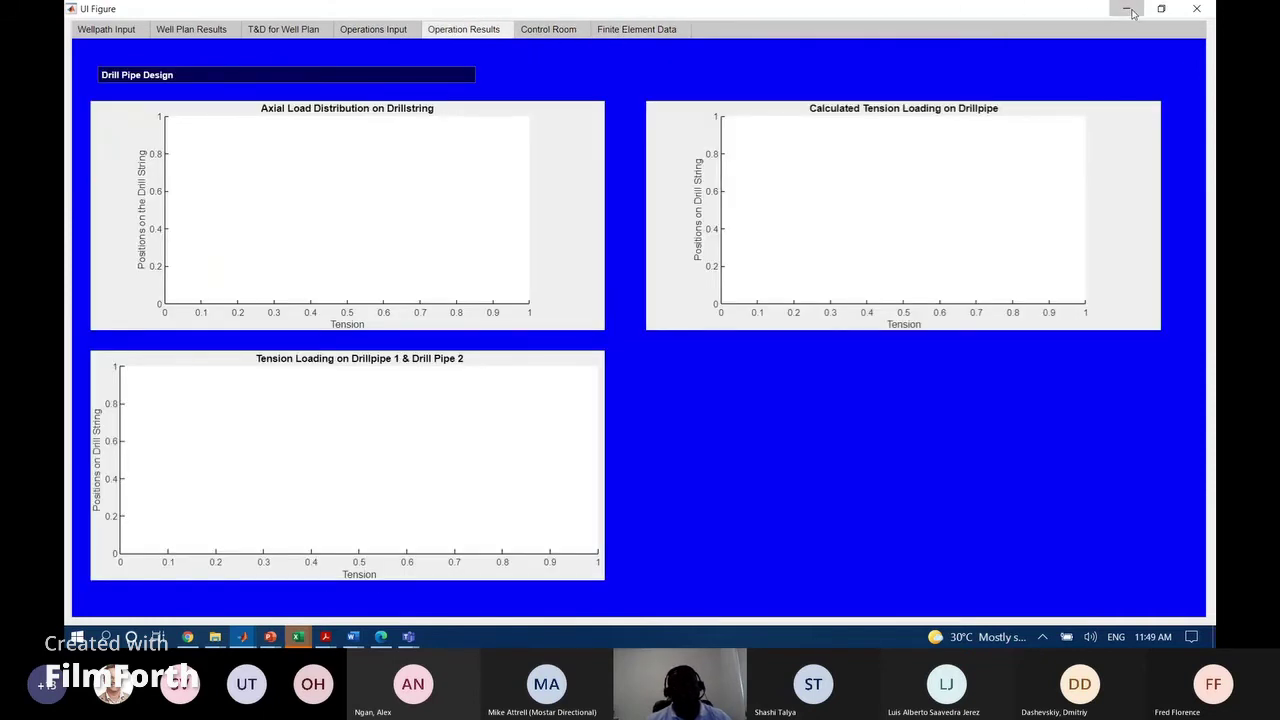
{"action": "left_click", "coordinate": [1133, 12]}
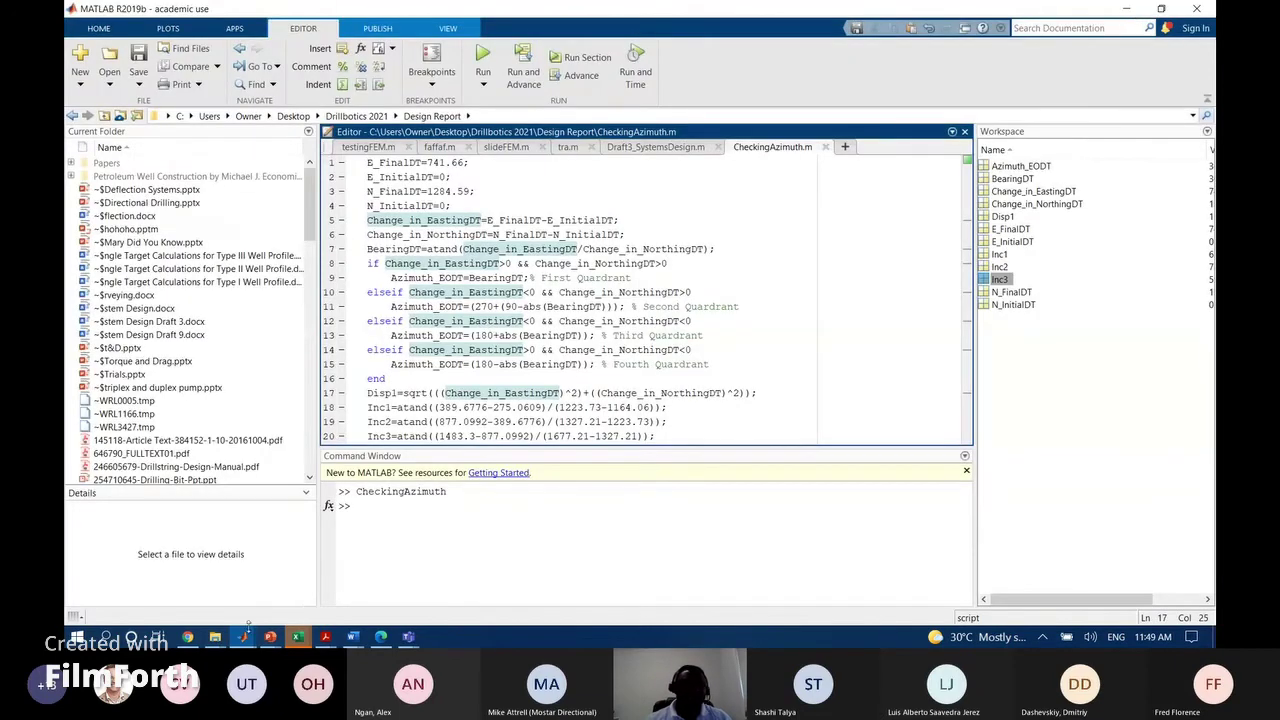
{"action": "left_click", "coordinate": [241, 643]}
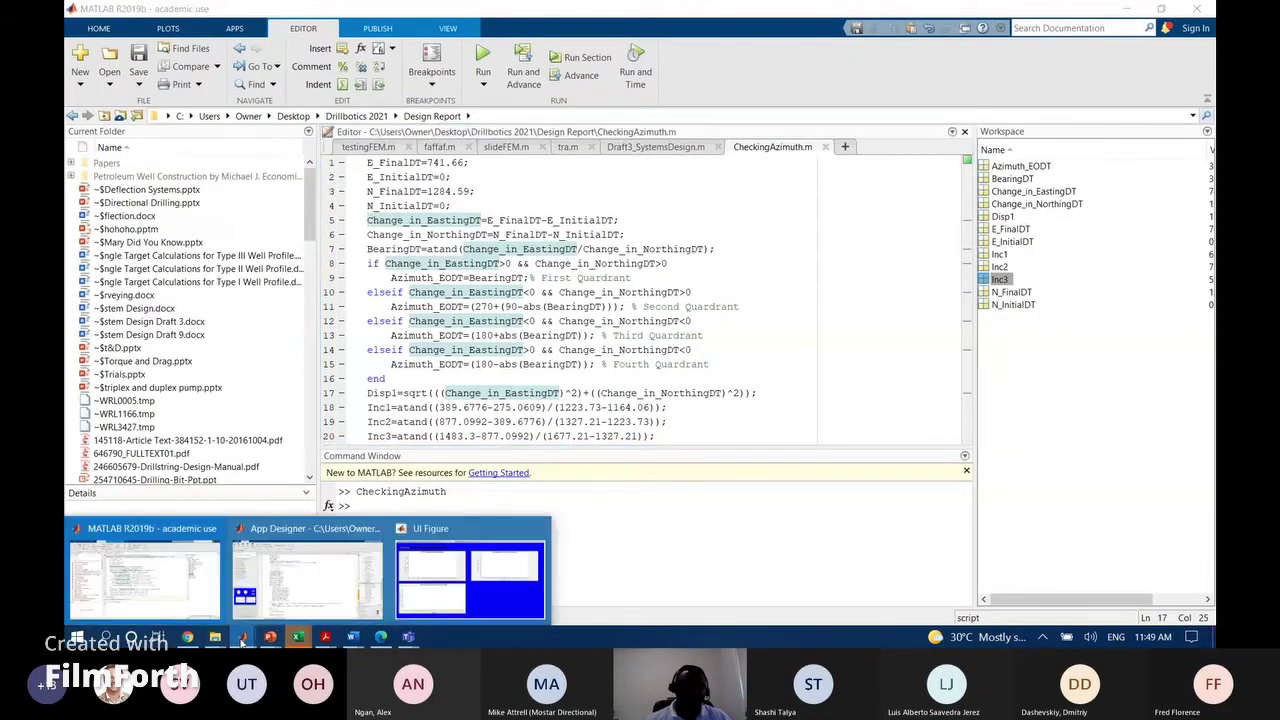
Bring the Drillbotics2021app code forward and scroll to the well-section button callbacks
{"action": "left_click", "coordinate": [313, 588]}
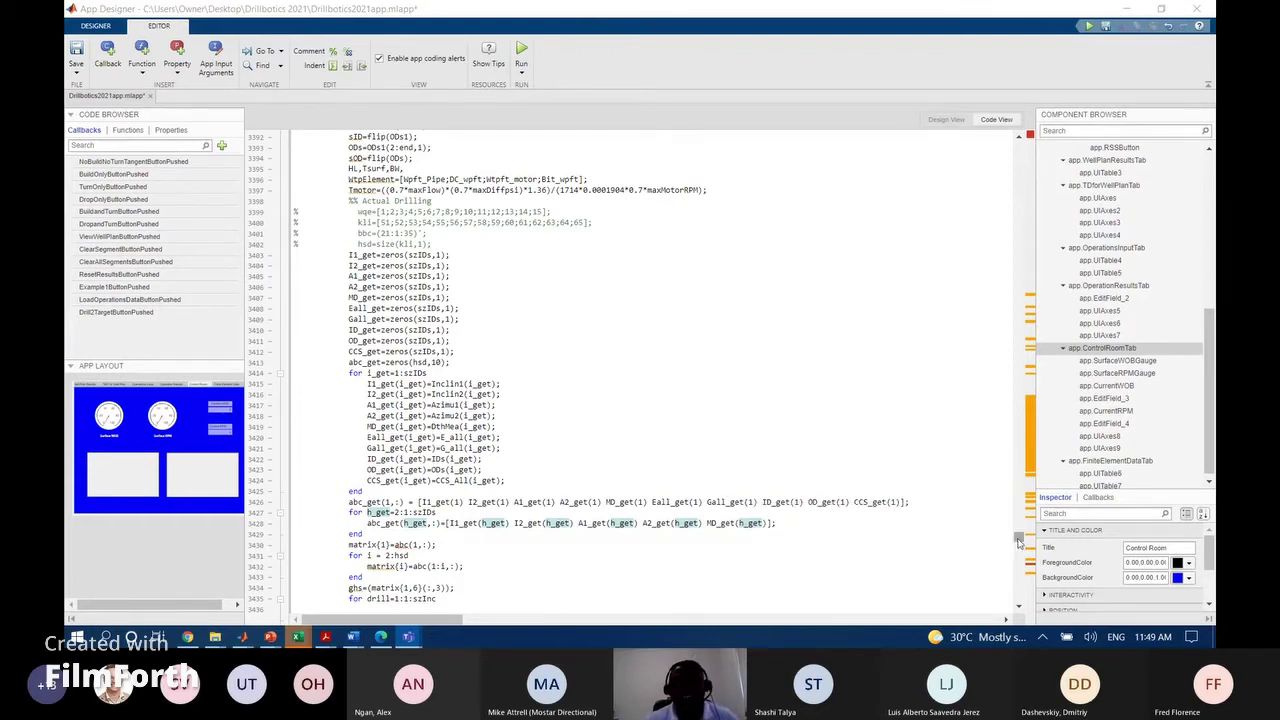
{"action": "left_click_drag", "start_coordinate": [1019, 541], "coordinate": [1021, 145]}
{"action": "scroll", "coordinate": [886, 311], "scroll_direction": "down", "scroll_amount": 20}
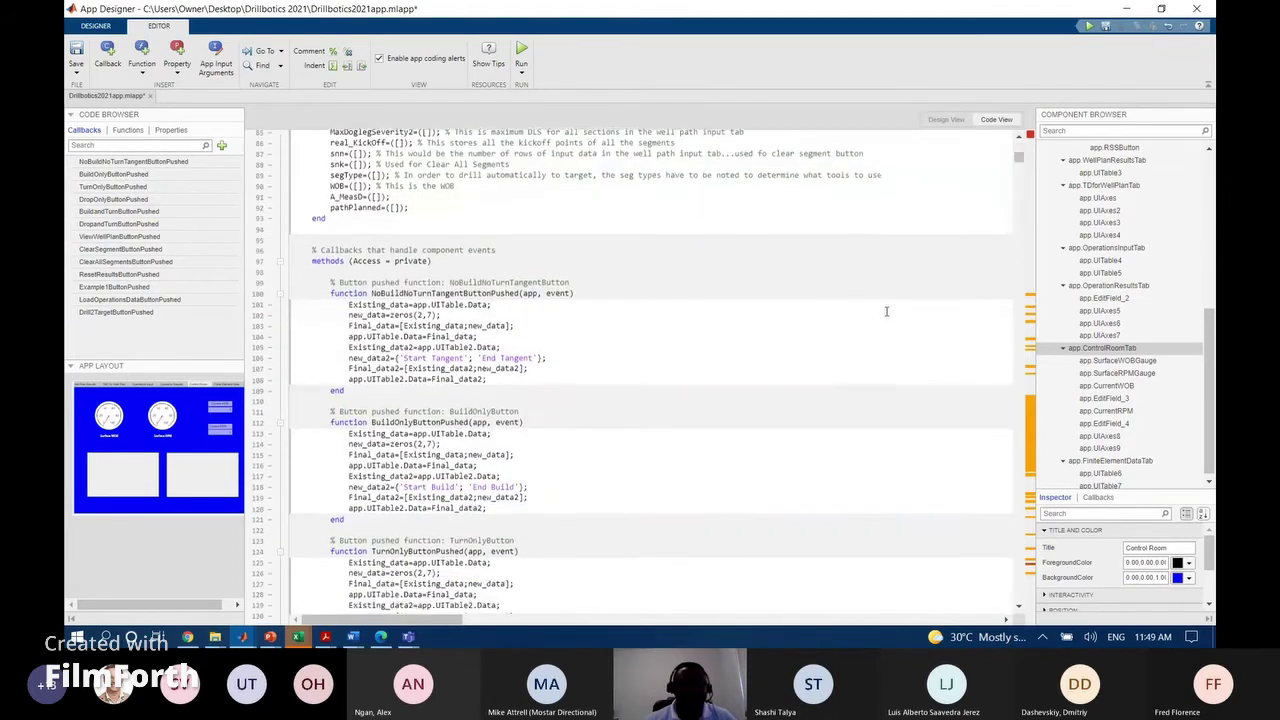
{"action": "scroll", "coordinate": [886, 311], "scroll_direction": "up", "scroll_amount": 3}
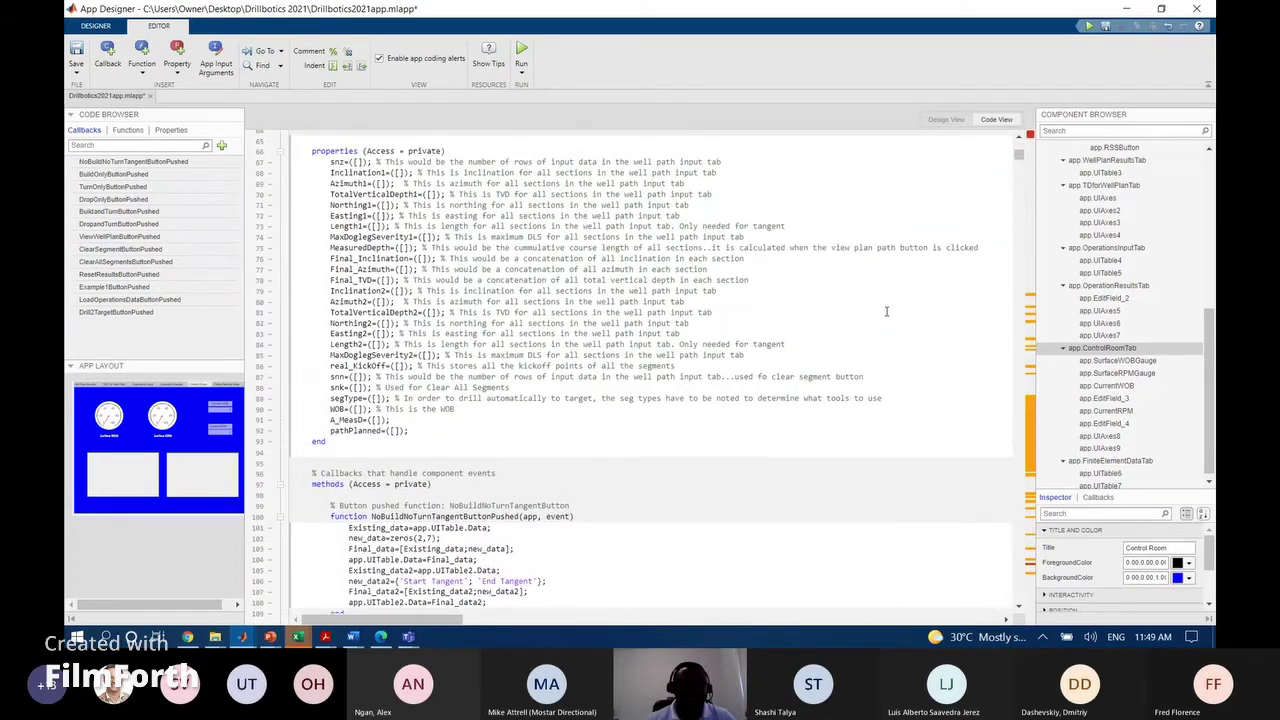
{"action": "scroll", "coordinate": [501, 343], "scroll_direction": "down", "scroll_amount": 10}
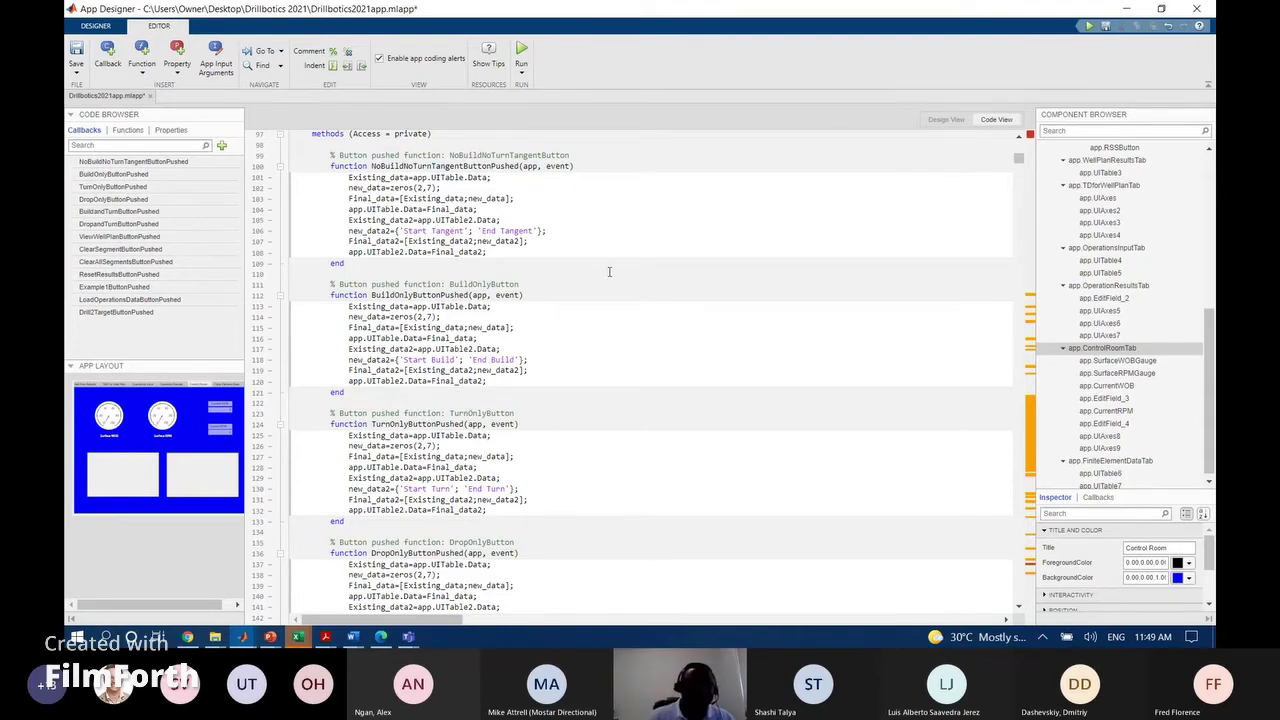
Add Drop&Turn sections to the Wellpath Input table in the running app
{"action": "left_click", "coordinate": [242, 637]}
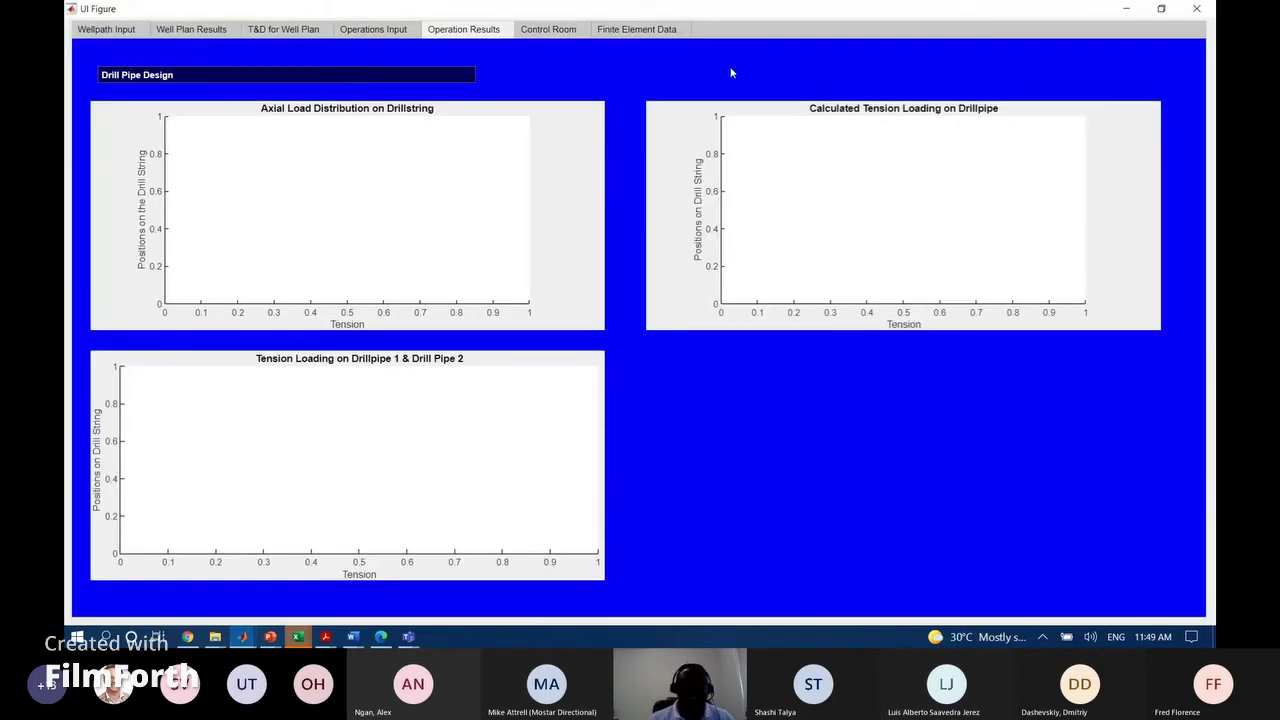
{"action": "left_click", "coordinate": [95, 30]}
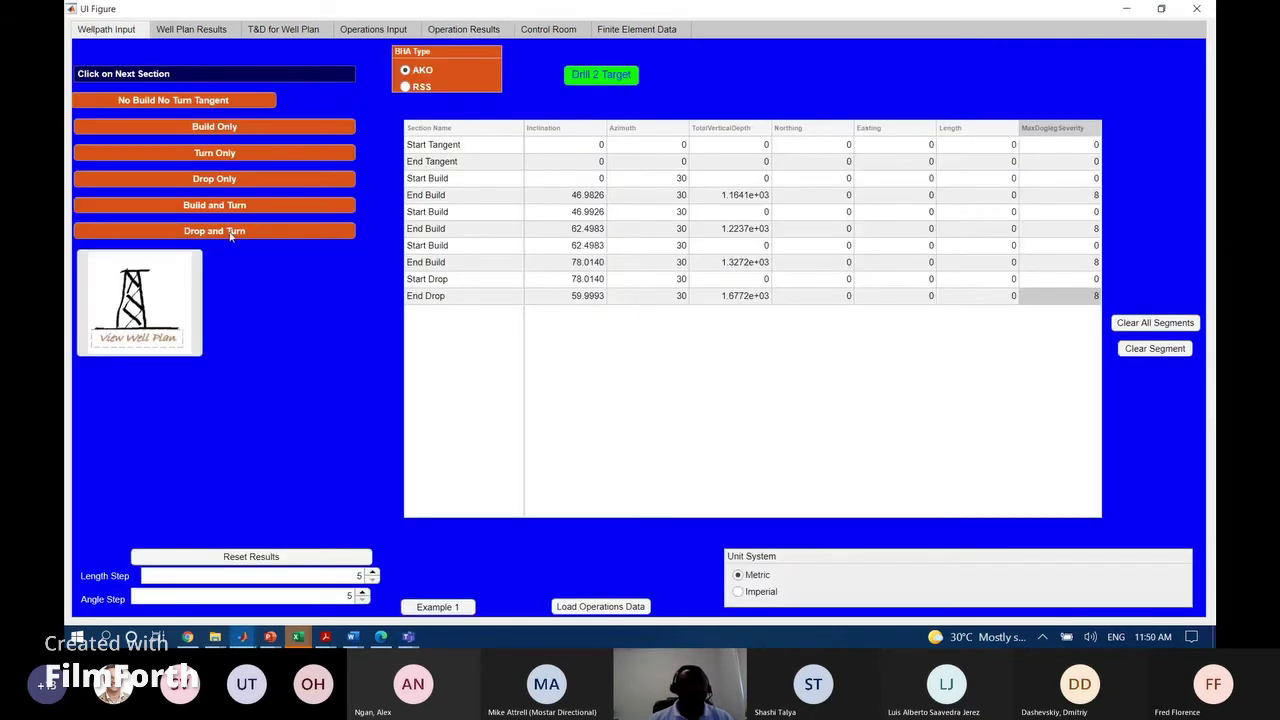
{"action": "left_click", "coordinate": [230, 236]}
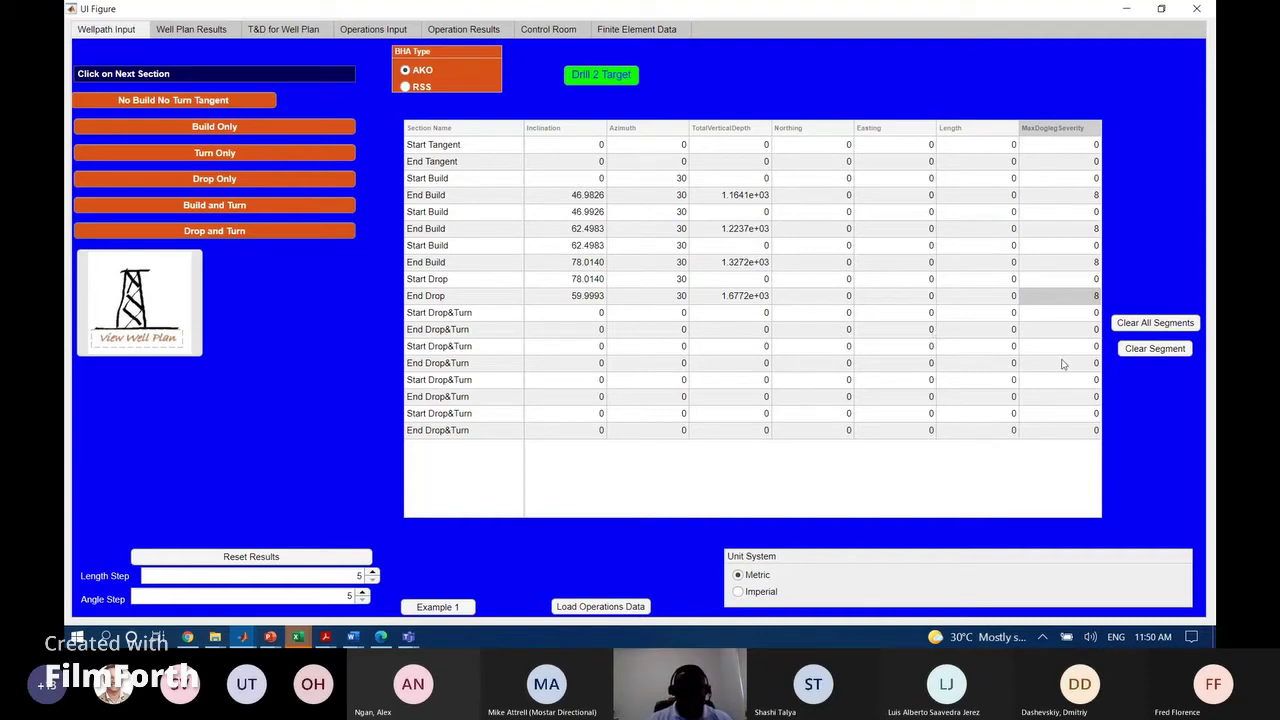
Clear the four added segments so the table again ends at End Drop
{"action": "left_click", "coordinate": [1141, 349]}
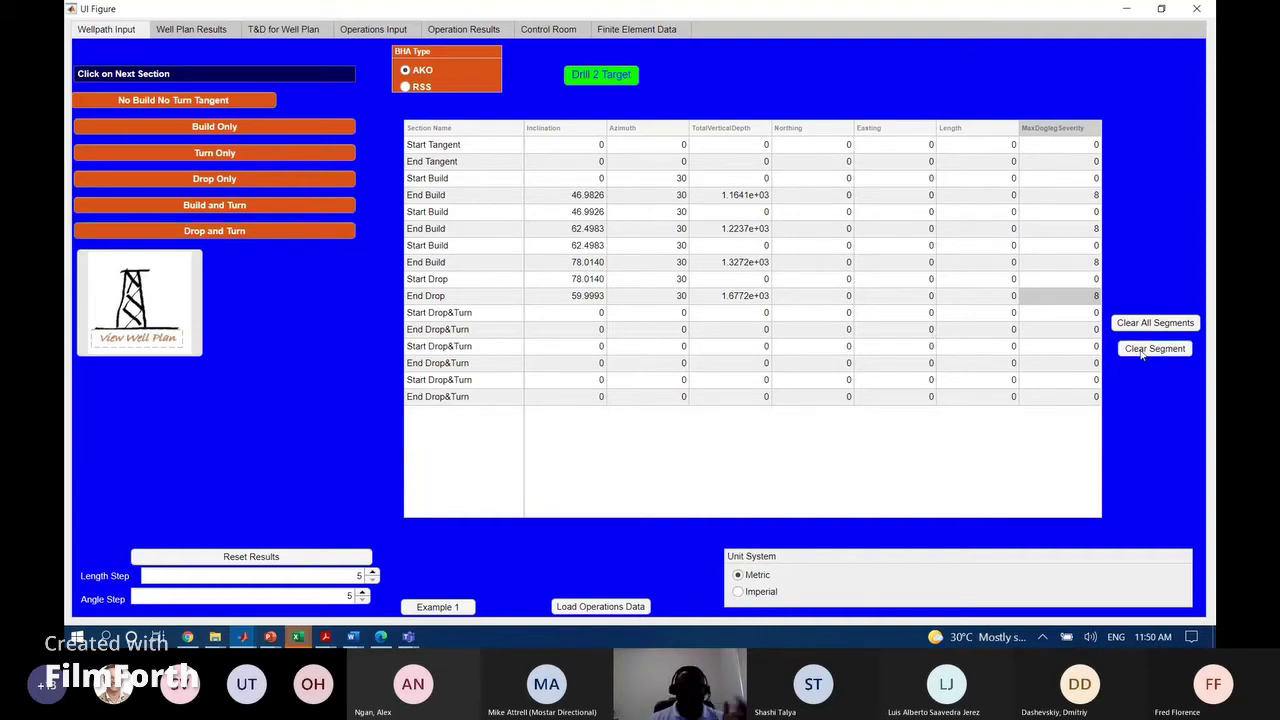
{"action": "left_click", "coordinate": [1141, 349]}
{"action": "left_click", "coordinate": [1141, 349]}
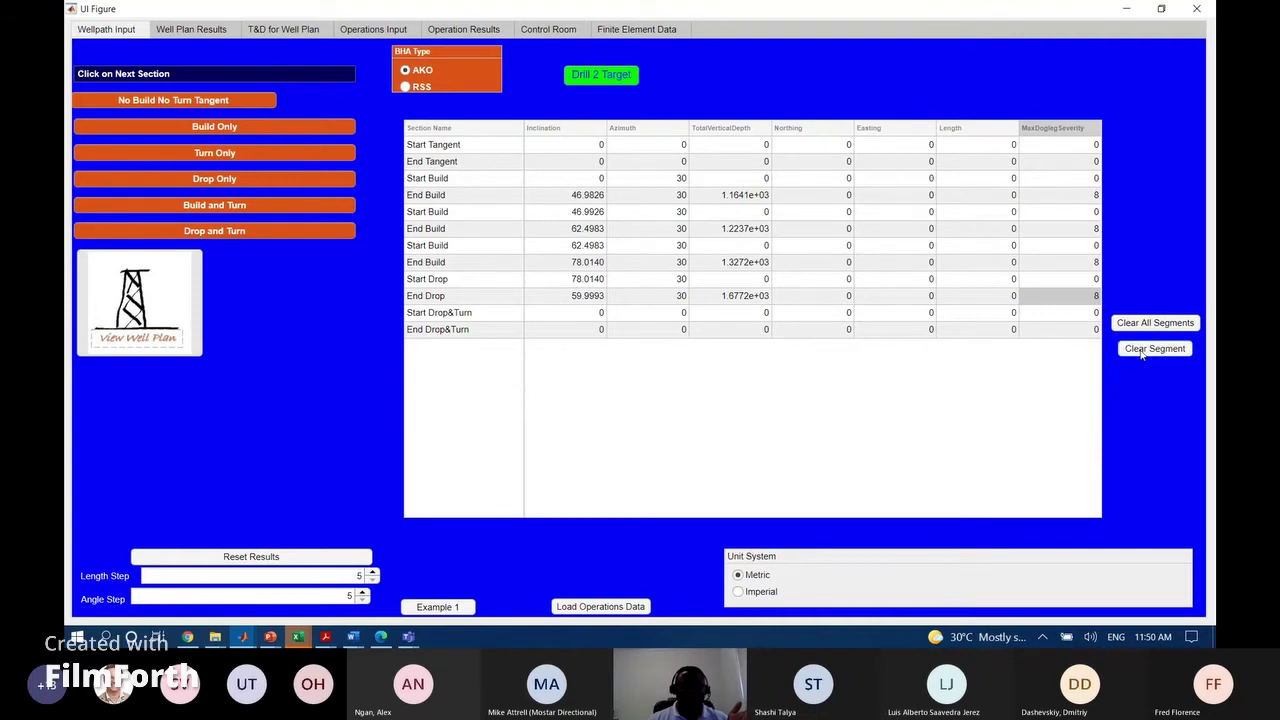
{"action": "left_click", "coordinate": [1141, 349]}
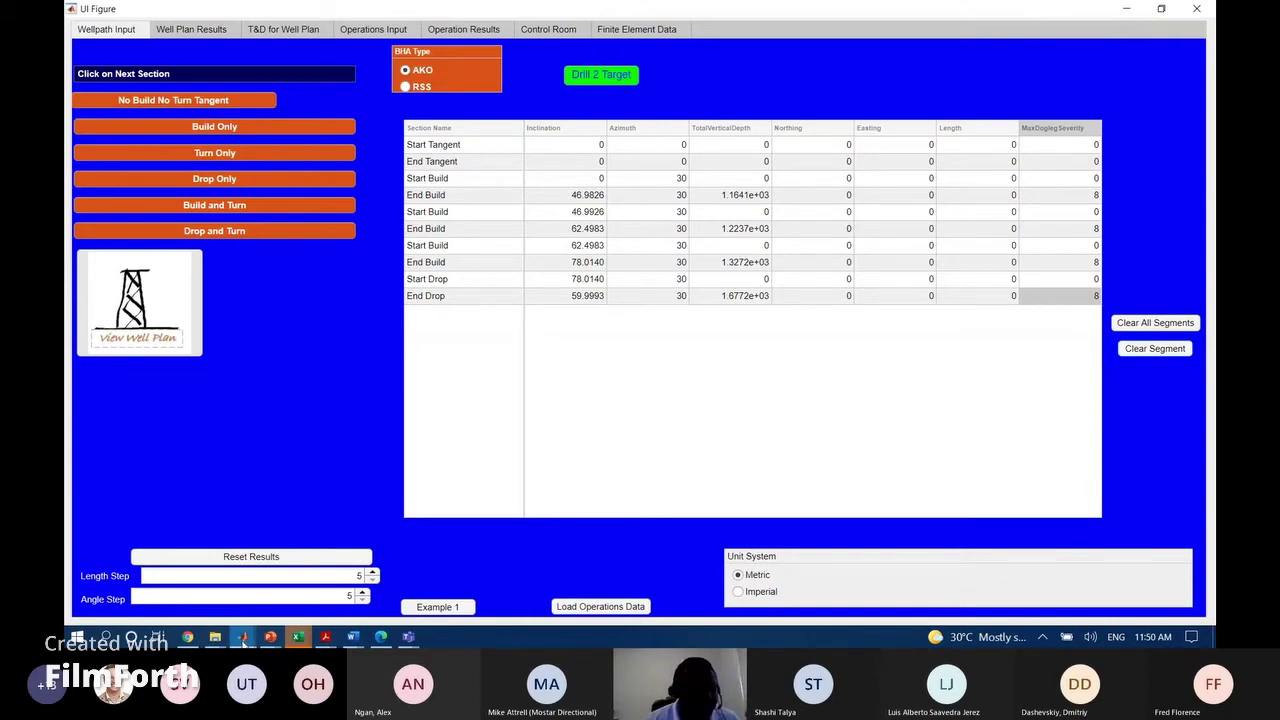
{"action": "mouse_move", "coordinate": [243, 640]}
{"action": "left_click", "coordinate": [307, 578]}
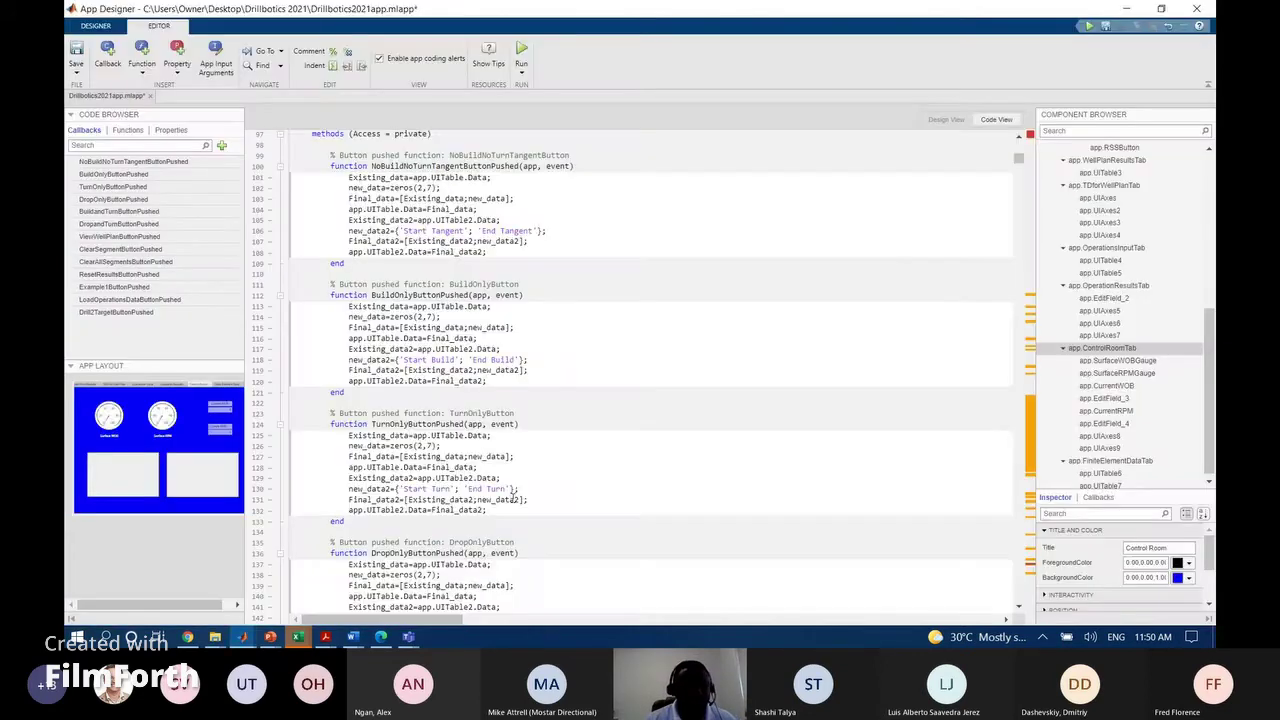
{"action": "scroll", "coordinate": [514, 497], "scroll_direction": "down", "scroll_amount": 20}
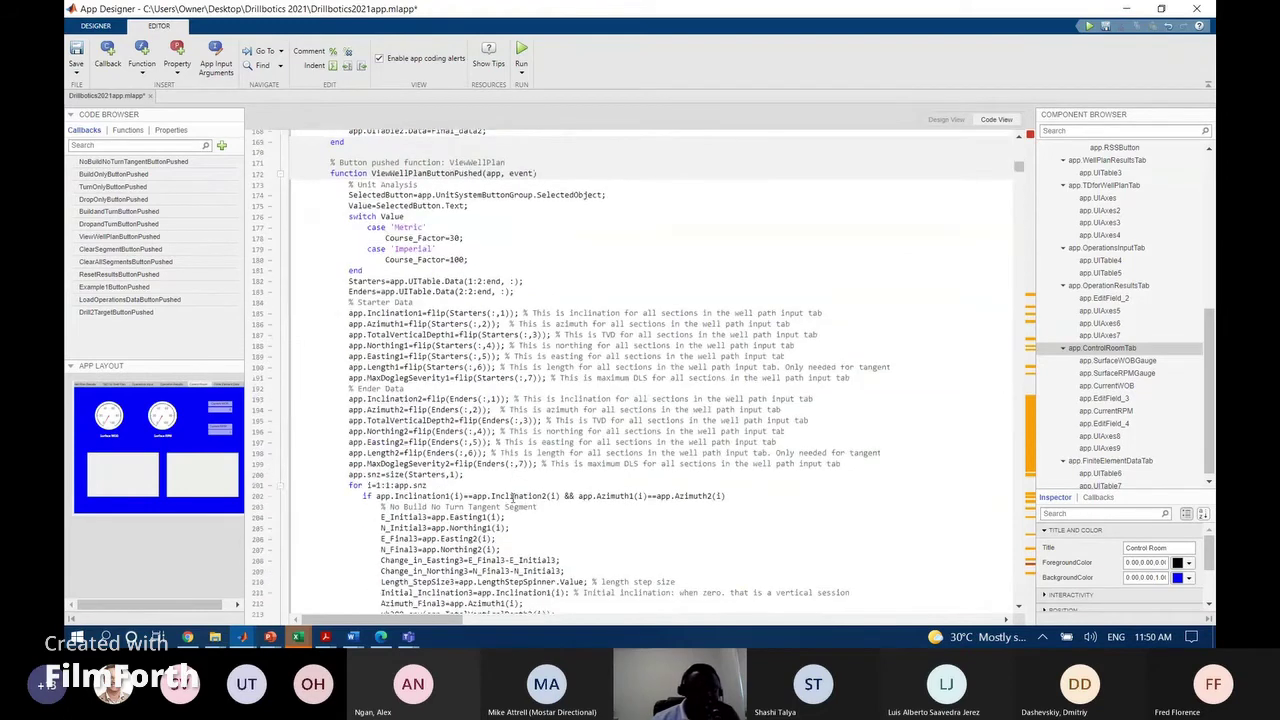
{"action": "scroll", "coordinate": [514, 497], "scroll_direction": "up", "scroll_amount": 5}
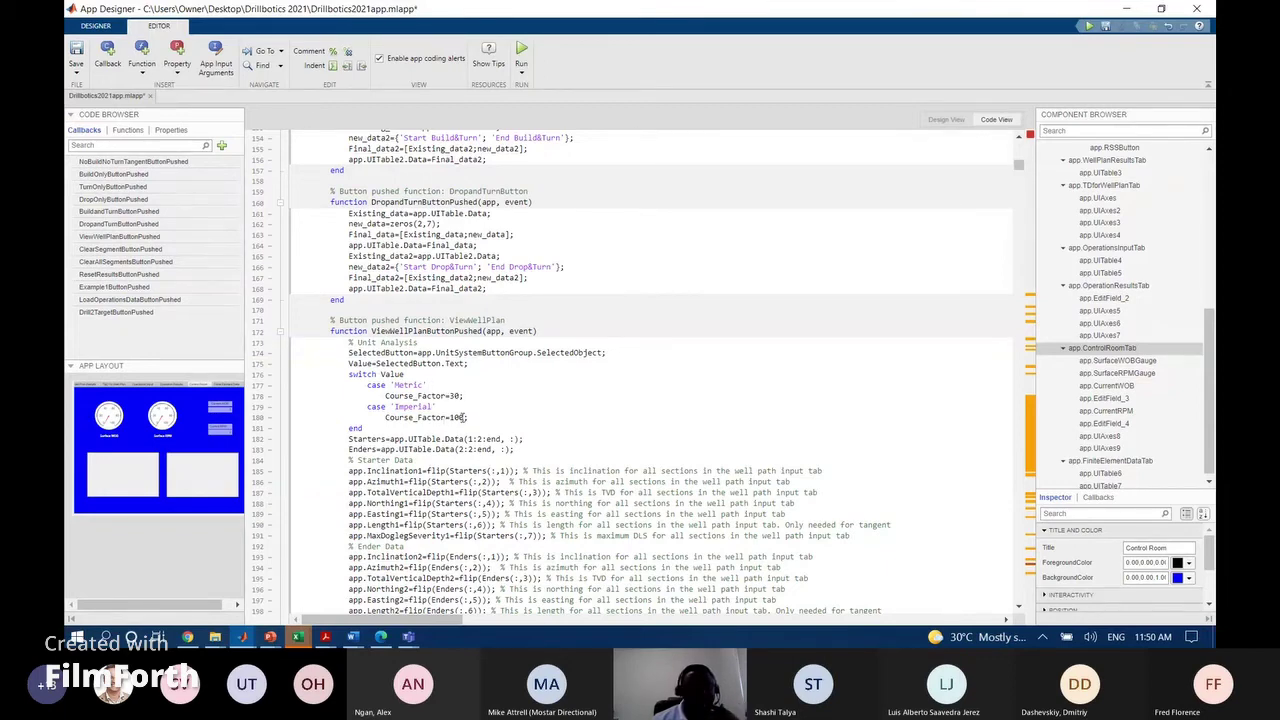
{"action": "scroll", "coordinate": [462, 417], "scroll_direction": "down", "scroll_amount": 5}
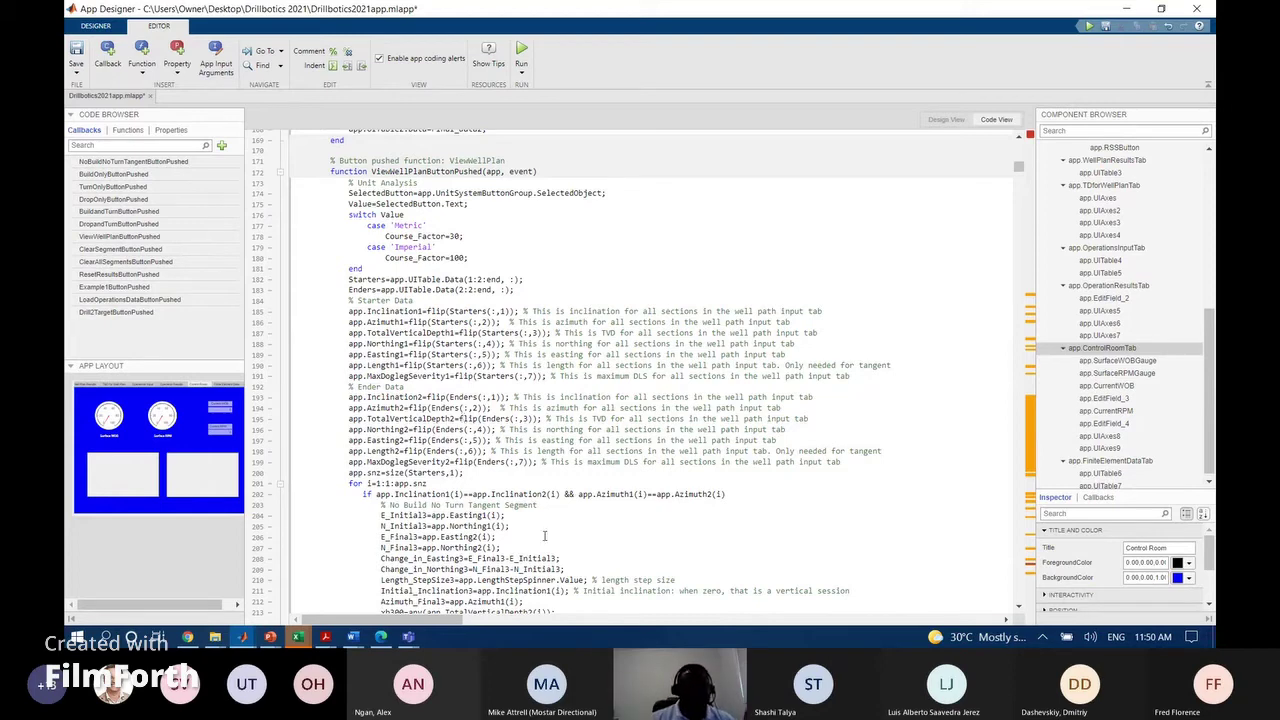
{"action": "scroll", "coordinate": [462, 418], "scroll_direction": "down", "scroll_amount": 3}
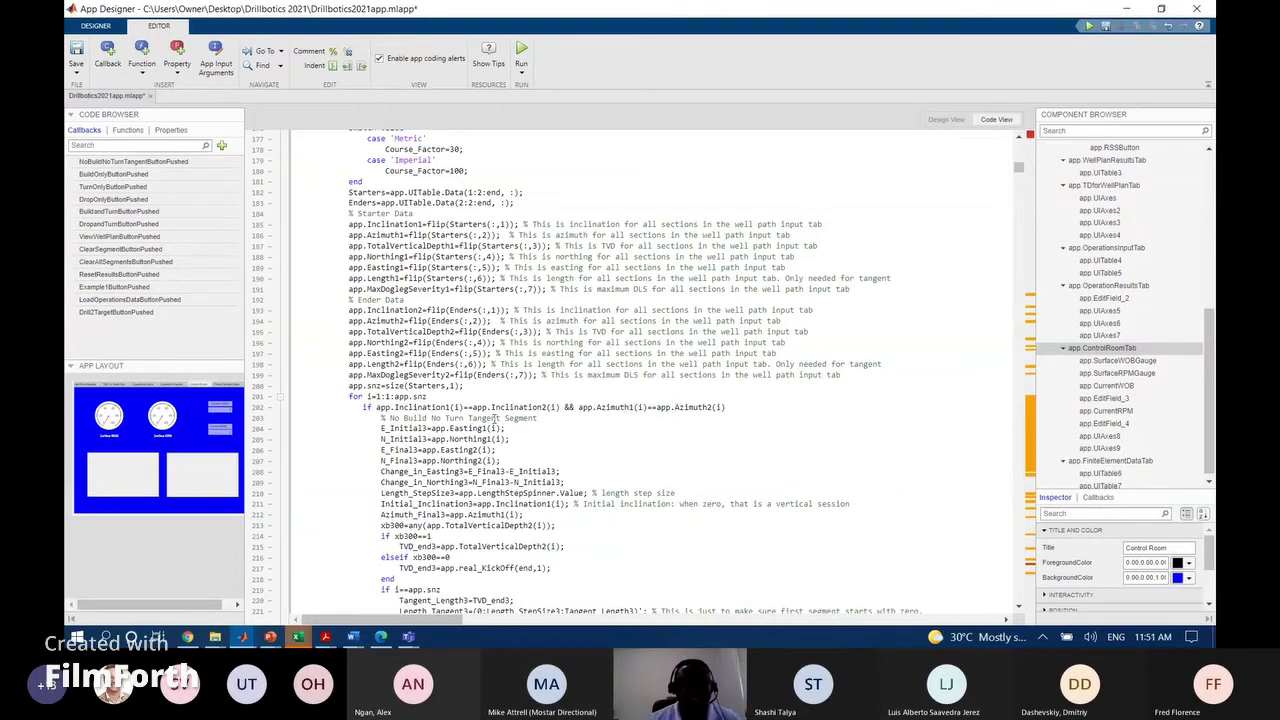
{"action": "scroll", "coordinate": [523, 421], "scroll_direction": "down", "scroll_amount": 9}
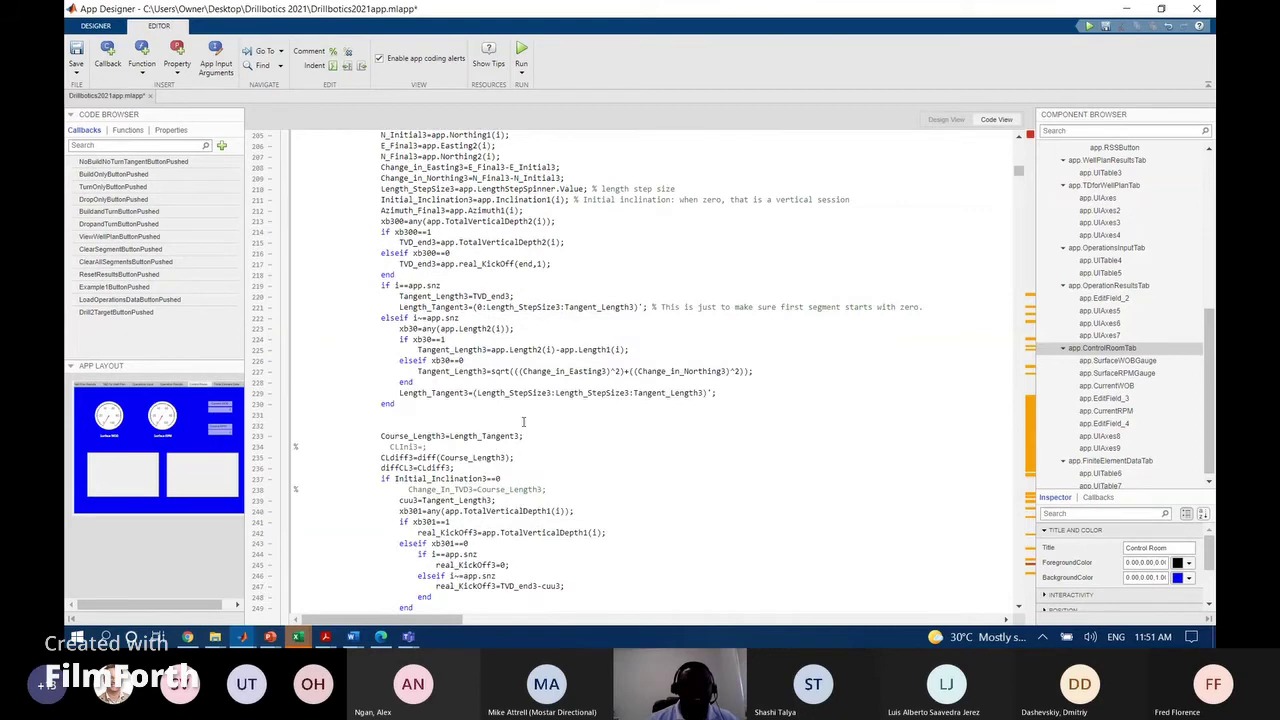
{"action": "scroll", "coordinate": [523, 421], "scroll_direction": "down", "scroll_amount": 15}
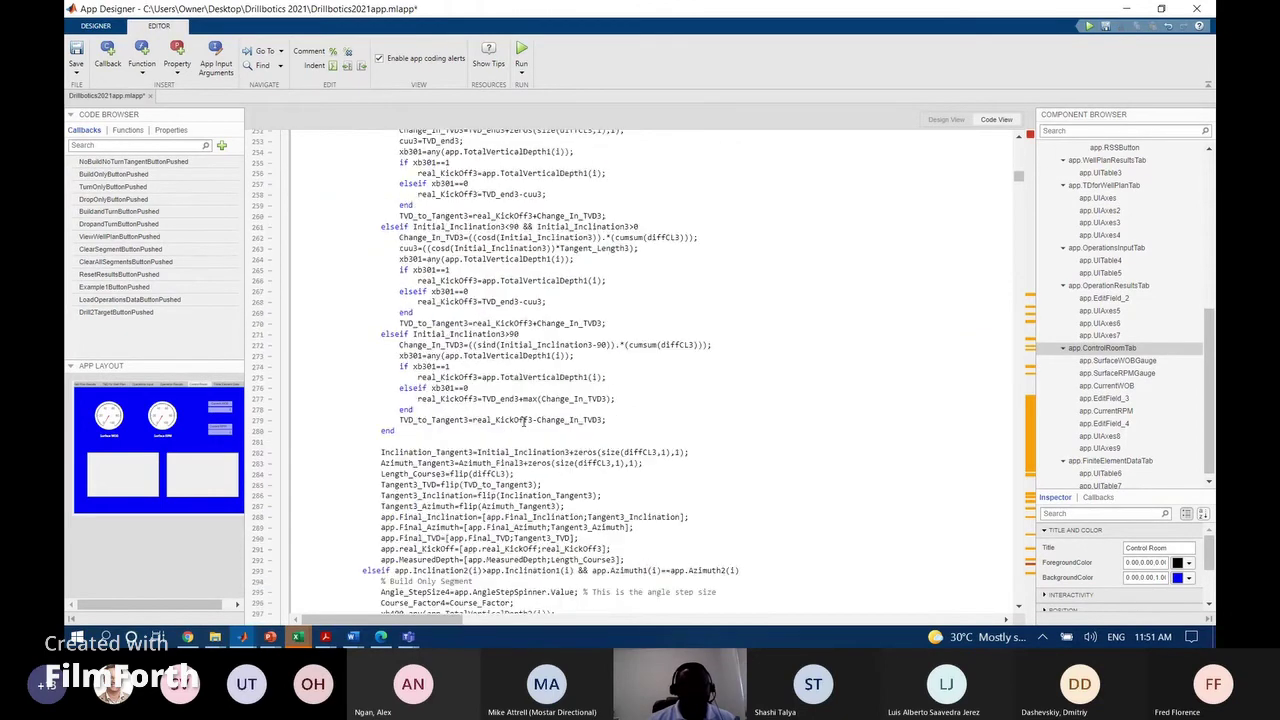
{"action": "scroll", "coordinate": [523, 421], "scroll_direction": "down", "scroll_amount": 3}
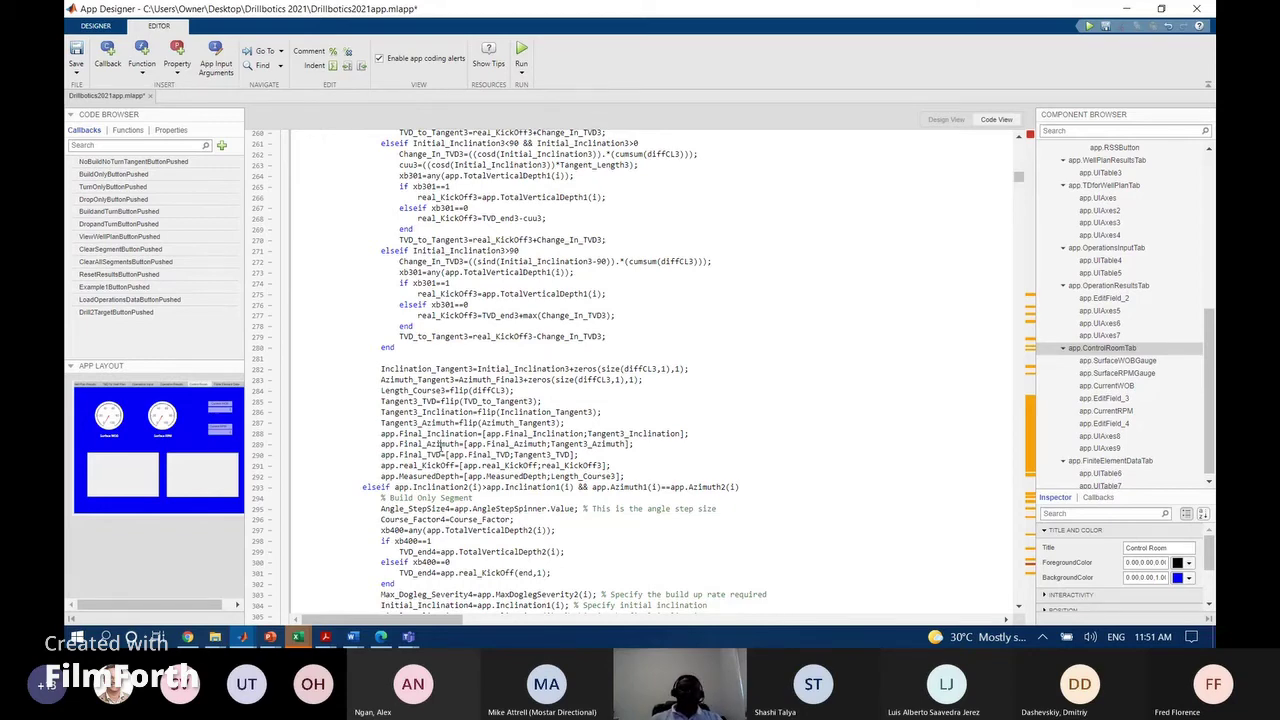
{"action": "scroll", "coordinate": [440, 449], "scroll_direction": "up", "scroll_amount": 20}
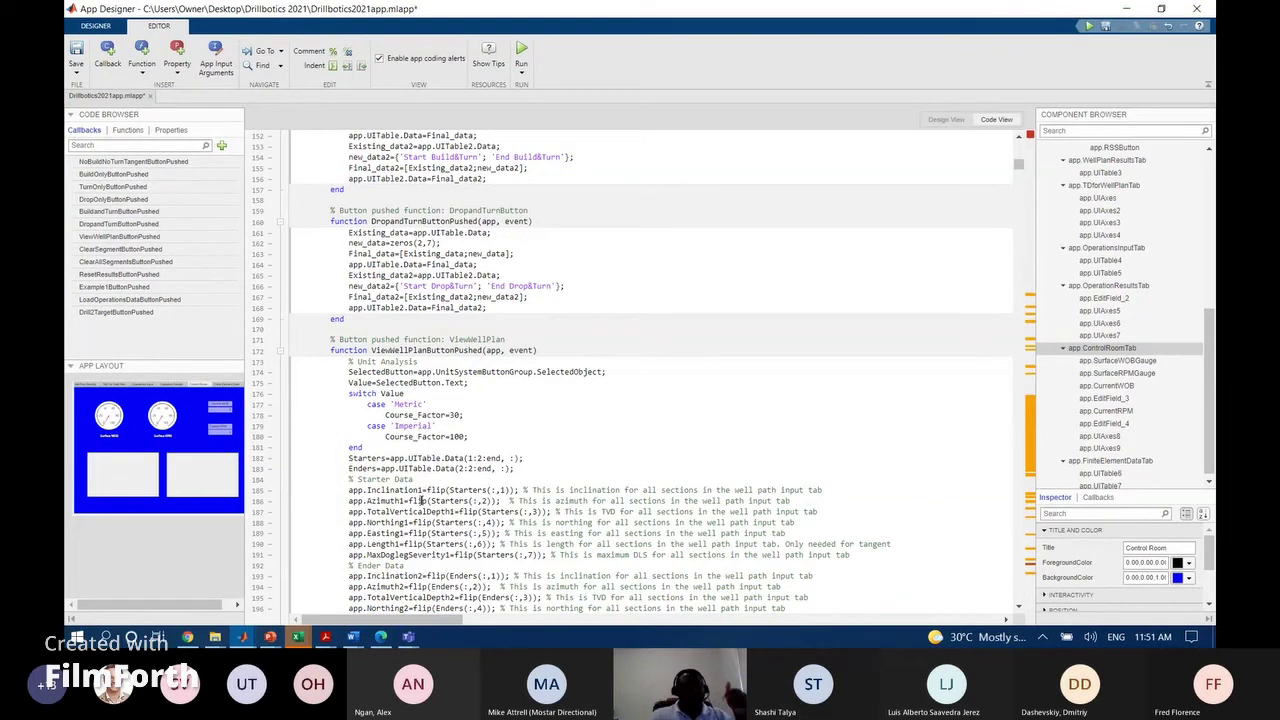
{"action": "scroll", "coordinate": [422, 500], "scroll_direction": "down", "scroll_amount": 13}
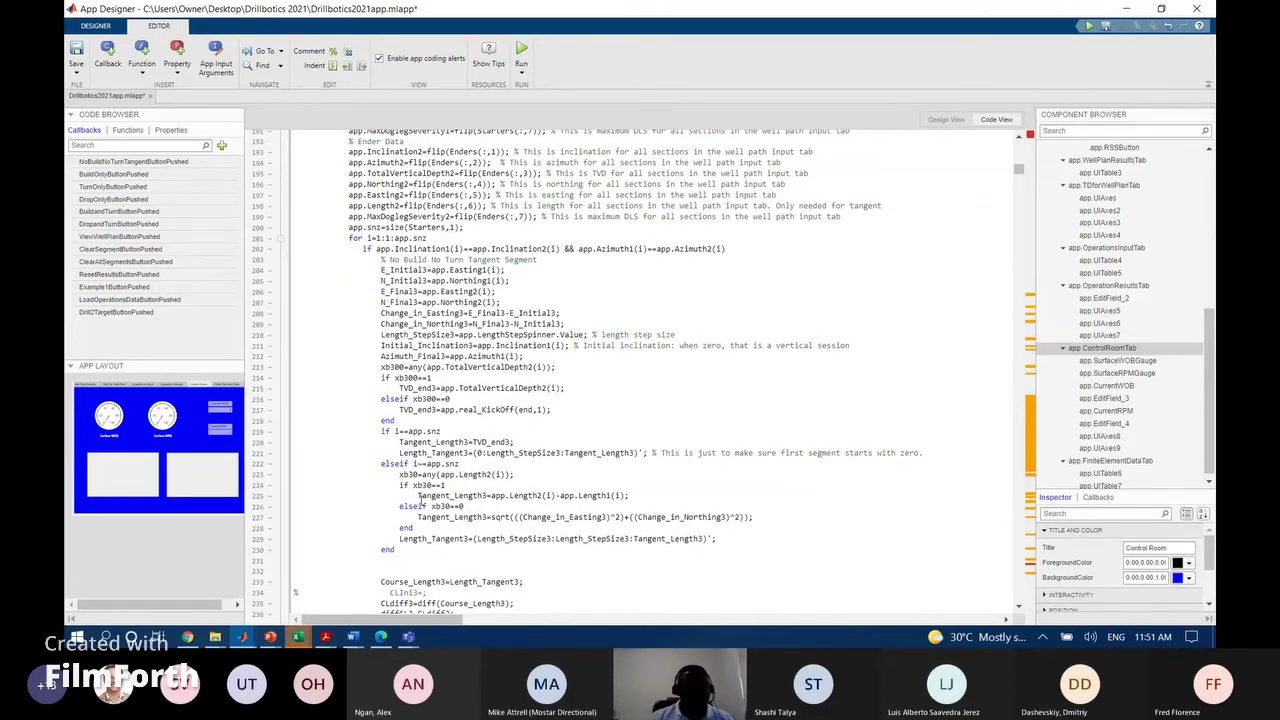
{"action": "scroll", "coordinate": [421, 497], "scroll_direction": "down", "scroll_amount": 16}
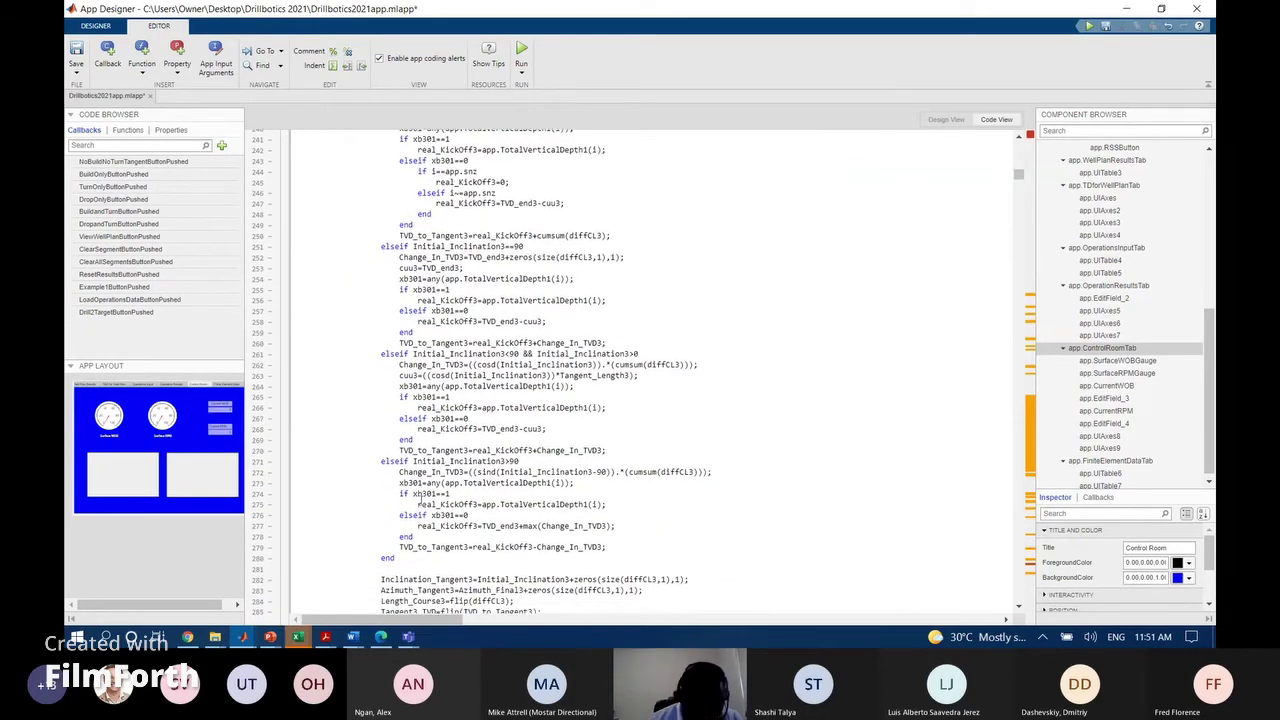
{"action": "scroll", "coordinate": [419, 496], "scroll_direction": "down", "scroll_amount": 6}
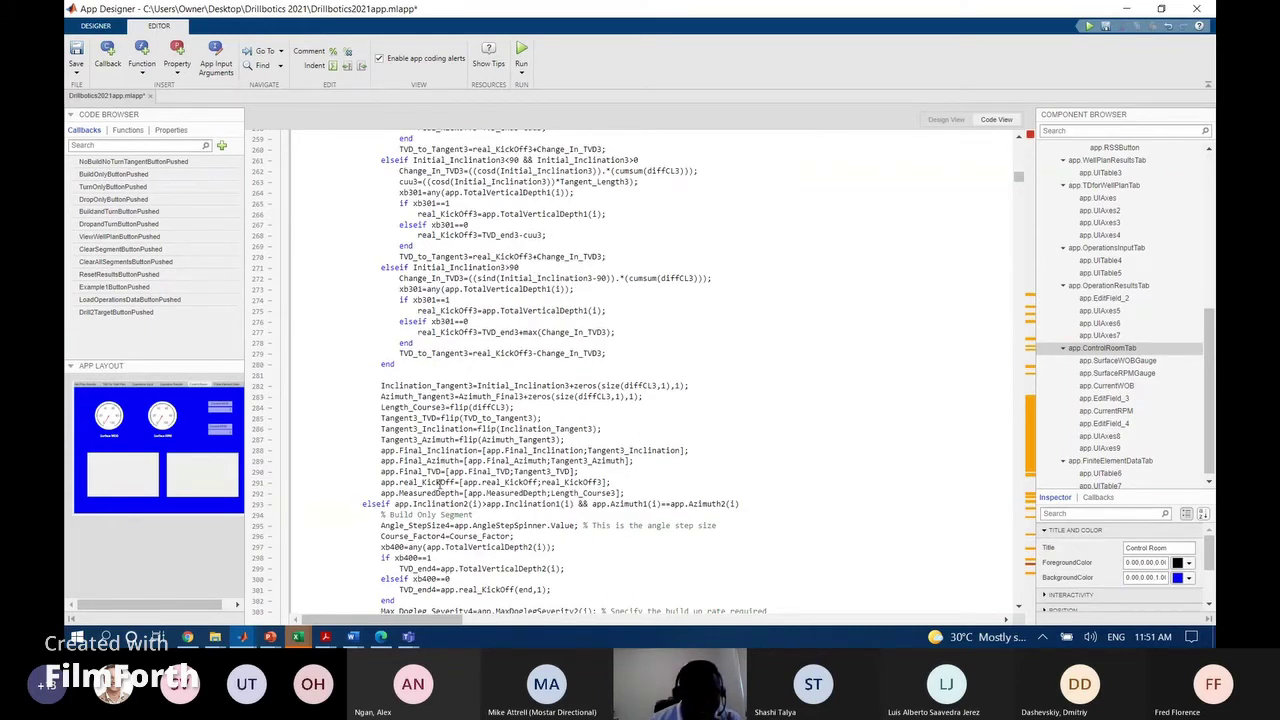
{"action": "scroll", "coordinate": [443, 499], "scroll_direction": "down", "scroll_amount": 4}
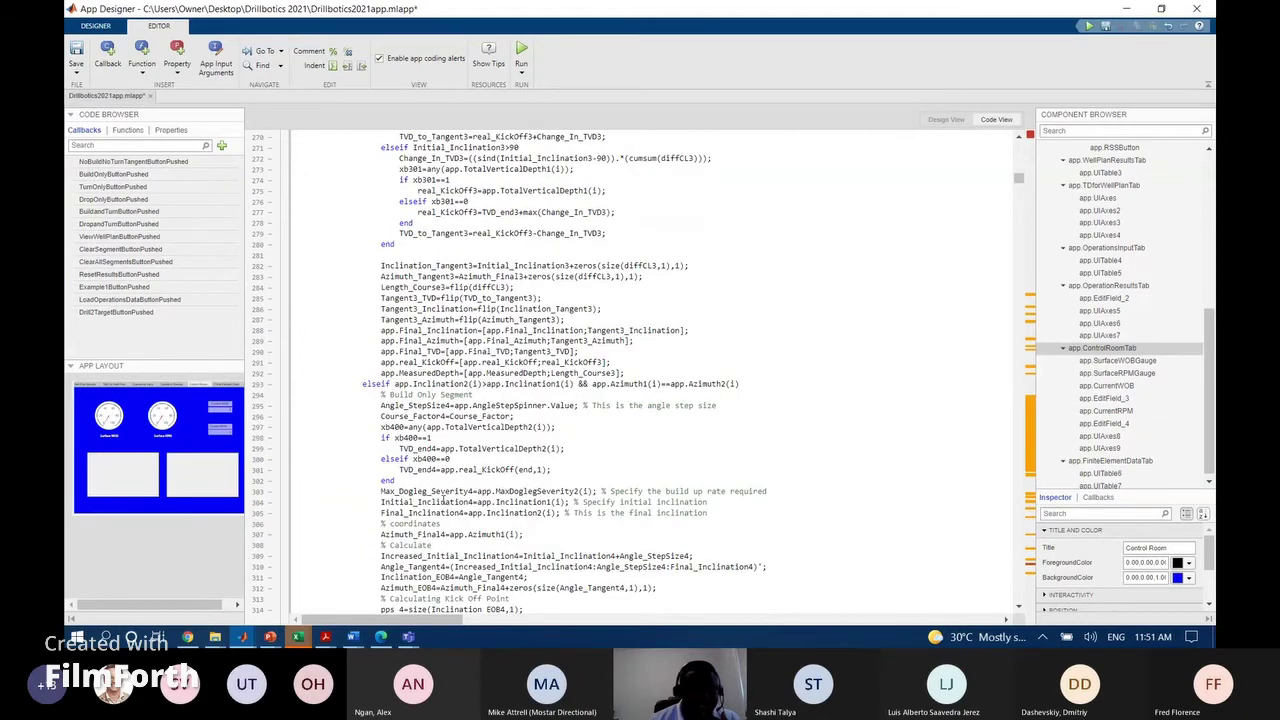
{"action": "scroll", "coordinate": [486, 475], "scroll_direction": "down", "scroll_amount": 15}
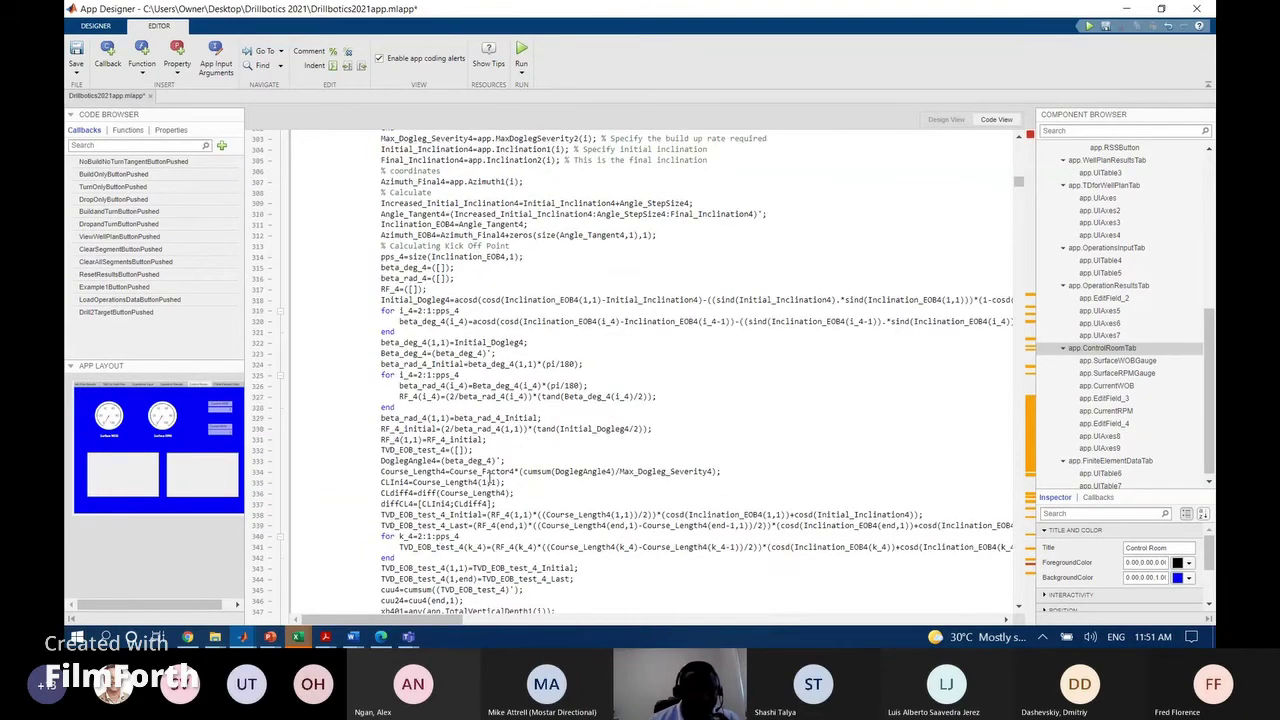
{"action": "scroll", "coordinate": [489, 477], "scroll_direction": "down", "scroll_amount": 11}
{"action": "scroll", "coordinate": [489, 477], "scroll_direction": "down", "scroll_amount": 20}
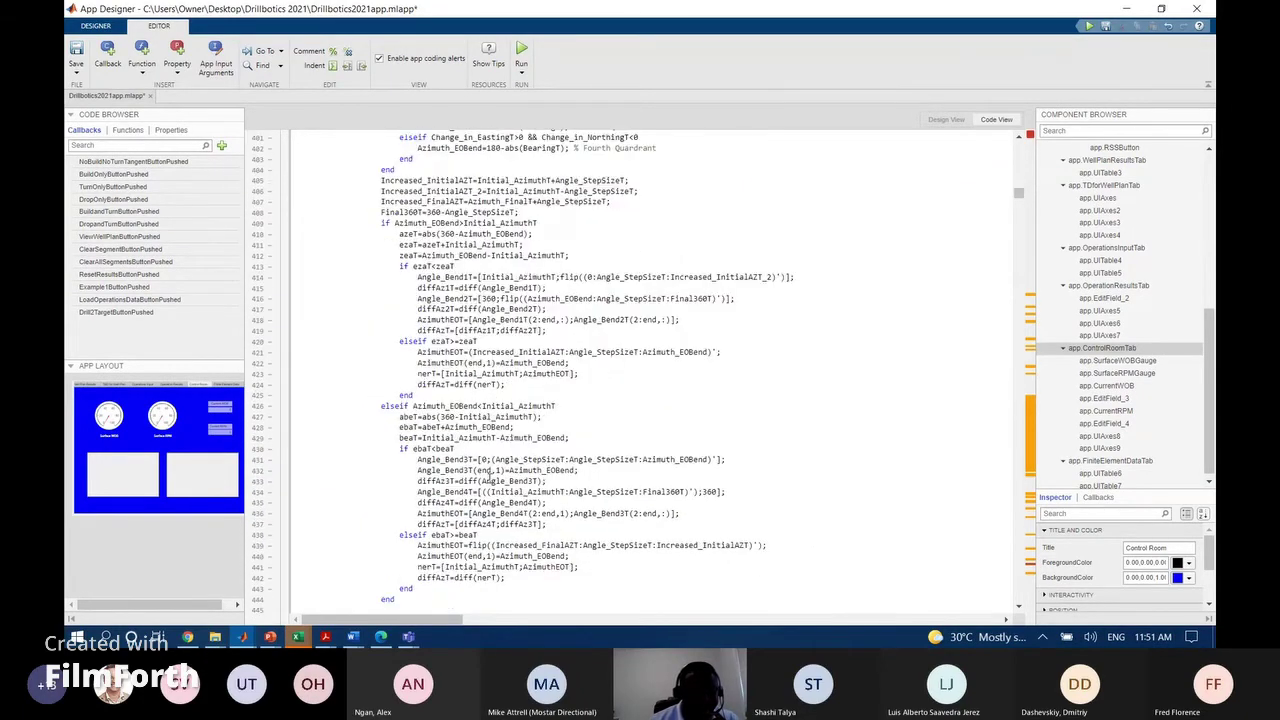
{"action": "scroll", "coordinate": [489, 480], "scroll_direction": "down", "scroll_amount": 16}
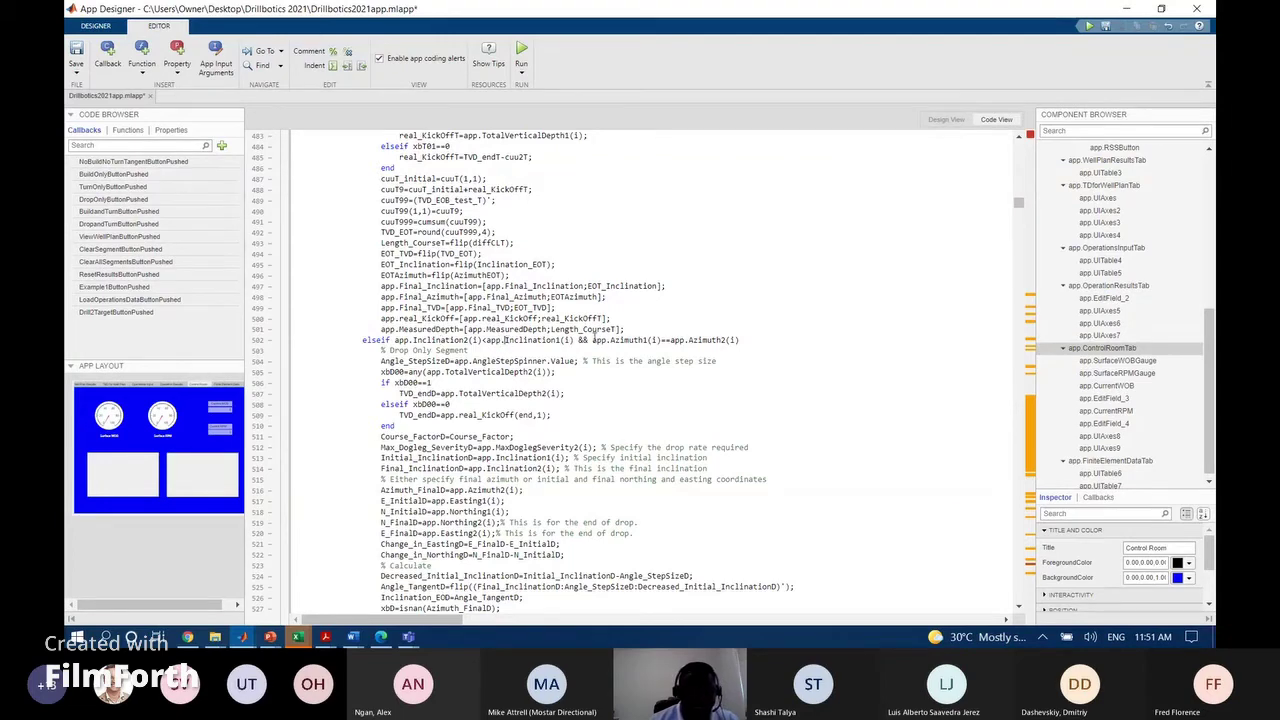
{"action": "left_click", "coordinate": [590, 340]}
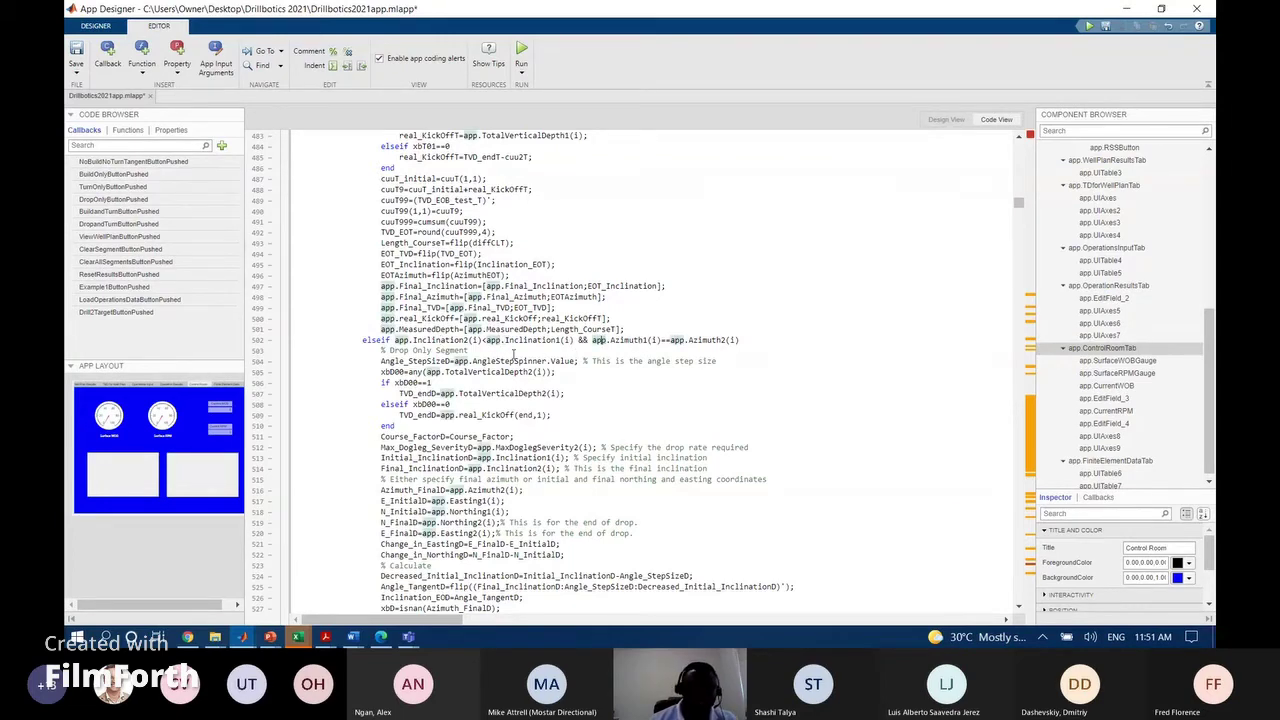
{"action": "scroll", "coordinate": [513, 354], "scroll_direction": "down", "scroll_amount": 20}
{"action": "scroll", "coordinate": [513, 354], "scroll_direction": "down", "scroll_amount": 10}
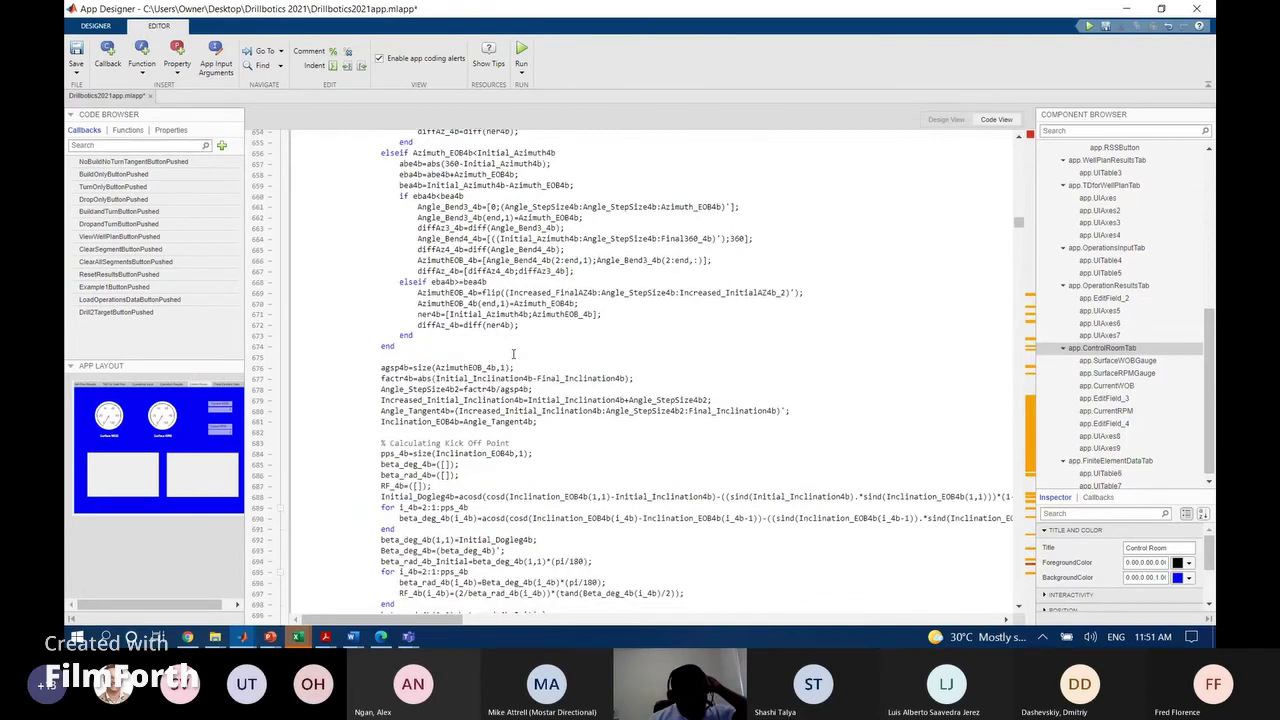
{"action": "scroll", "coordinate": [513, 354], "scroll_direction": "down", "scroll_amount": 13}
{"action": "scroll", "coordinate": [513, 354], "scroll_direction": "down", "scroll_amount": 8}
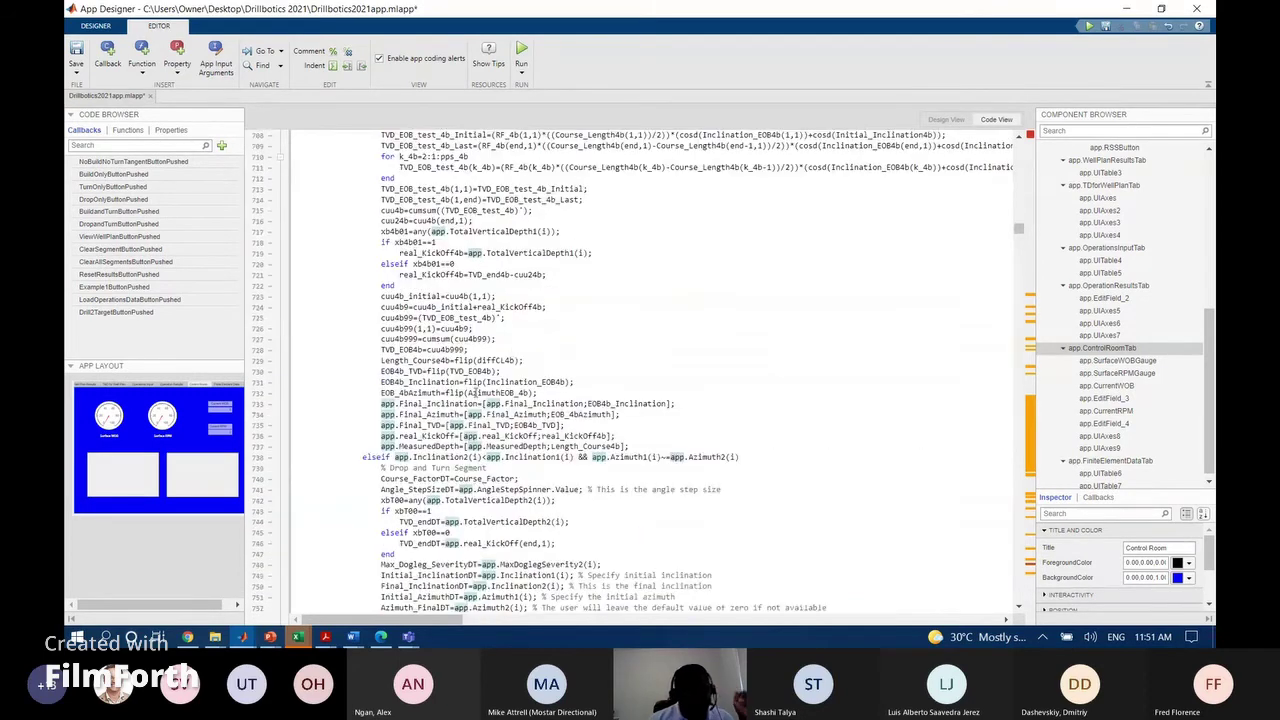
{"action": "scroll", "coordinate": [460, 458], "scroll_direction": "down", "scroll_amount": 2}
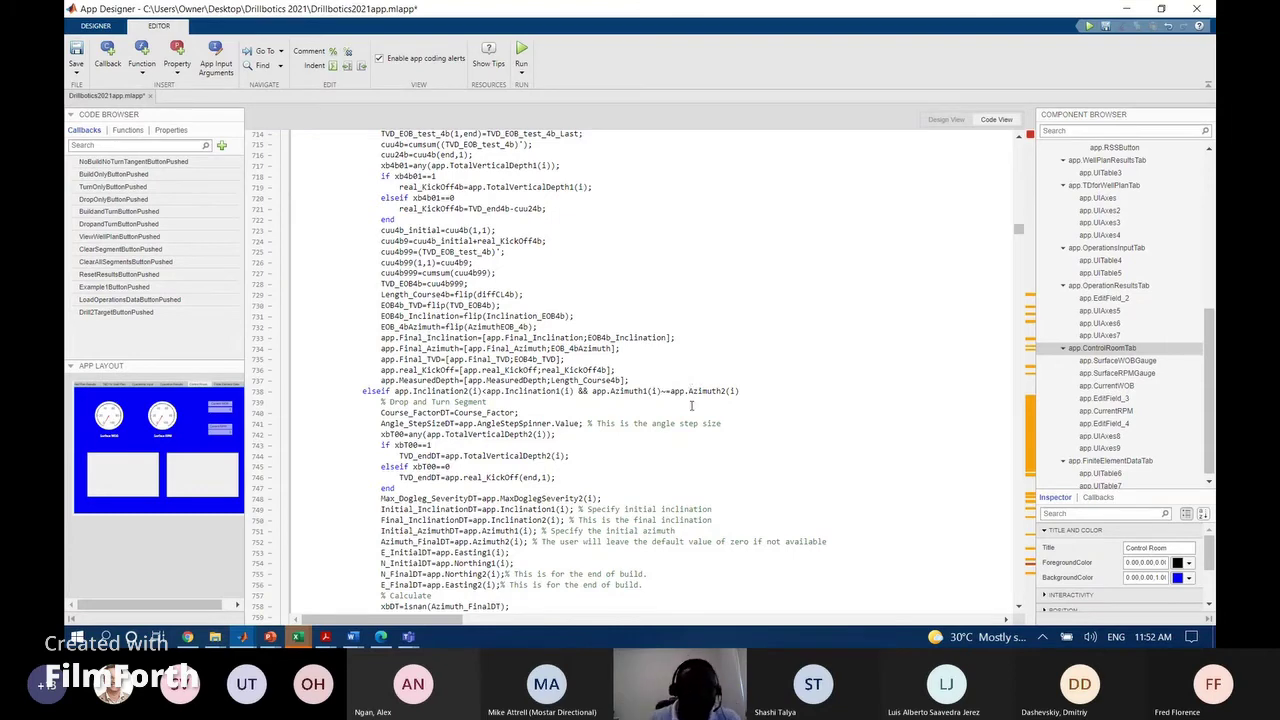
{"action": "scroll", "coordinate": [696, 432], "scroll_direction": "down", "scroll_amount": 11}
{"action": "scroll", "coordinate": [696, 432], "scroll_direction": "down", "scroll_amount": 2}
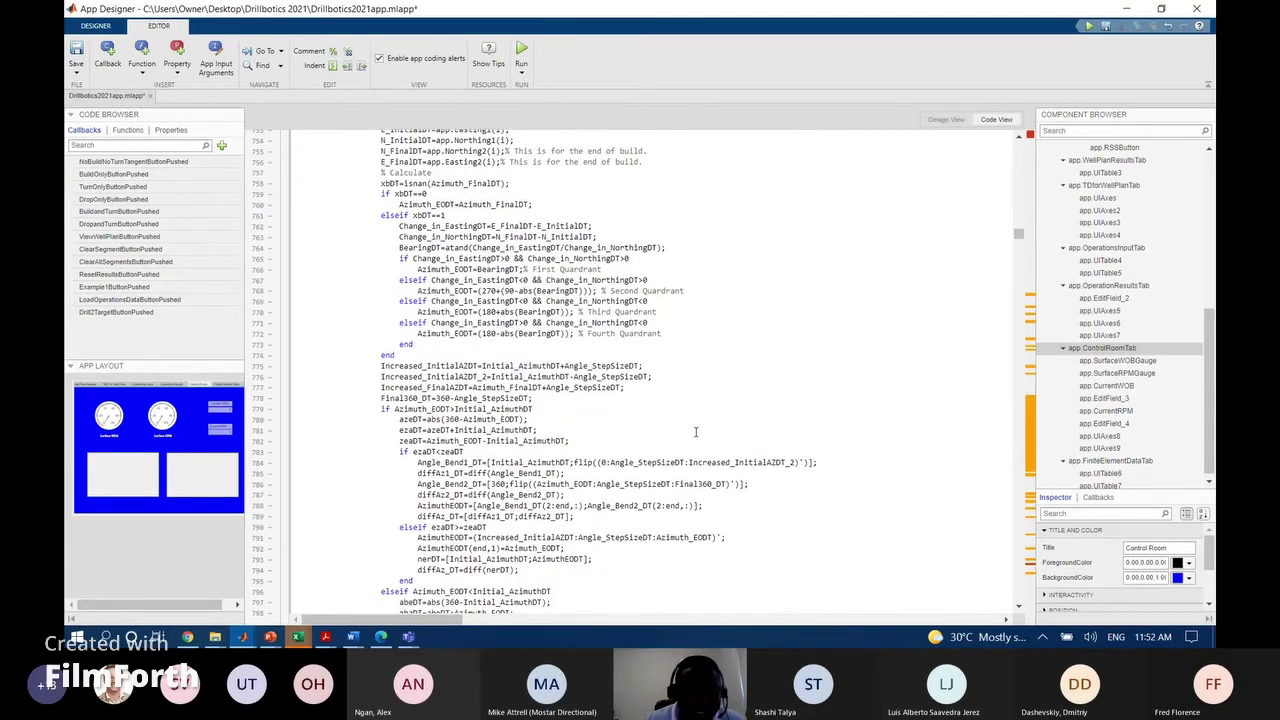
{"action": "left_click", "coordinate": [484, 487]}
{"action": "scroll", "coordinate": [484, 487], "scroll_direction": "down", "scroll_amount": 1}
{"action": "scroll", "coordinate": [484, 487], "scroll_direction": "down", "scroll_amount": 2}
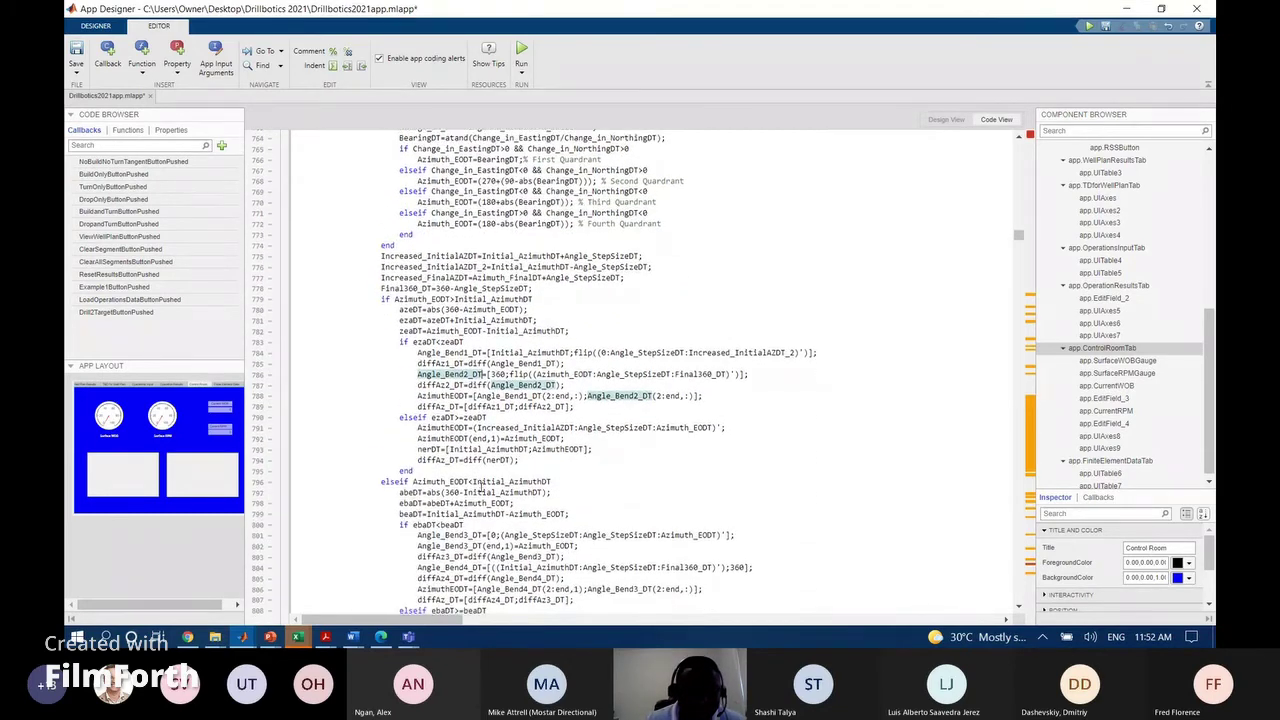
{"action": "scroll", "coordinate": [481, 487], "scroll_direction": "down", "scroll_amount": 1}
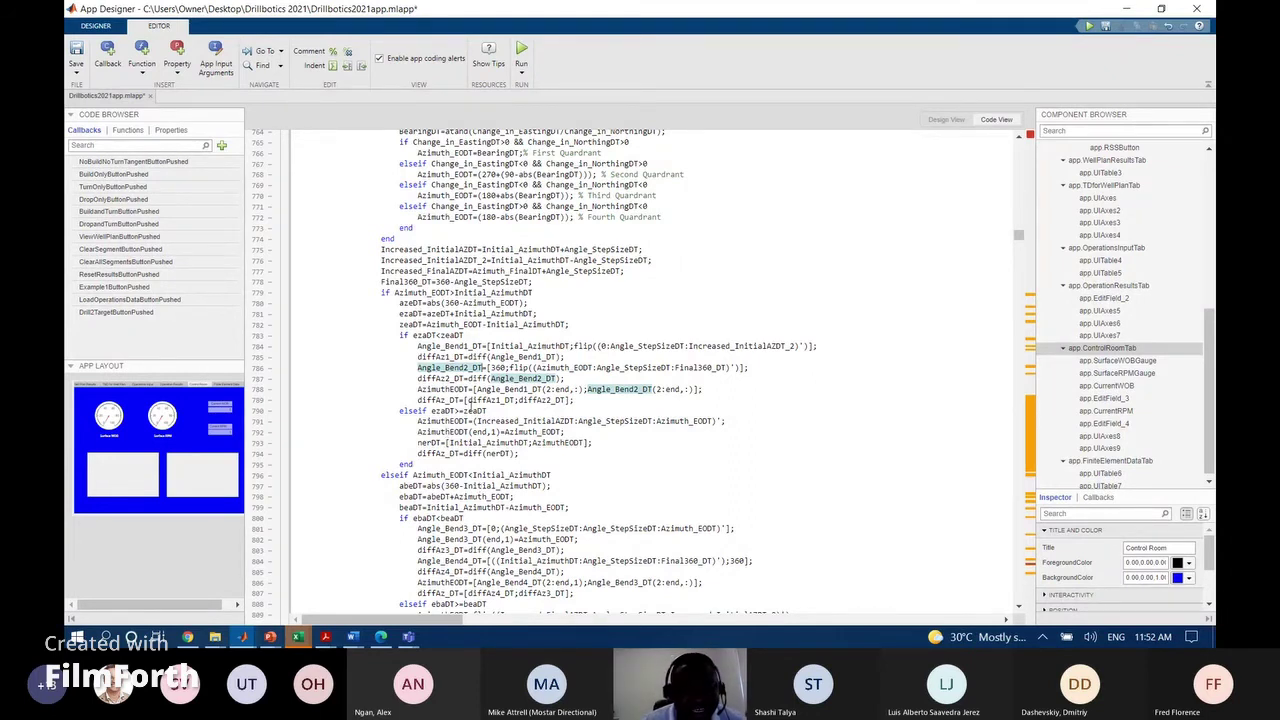
{"action": "scroll", "coordinate": [422, 259], "scroll_direction": "down", "scroll_amount": 2}
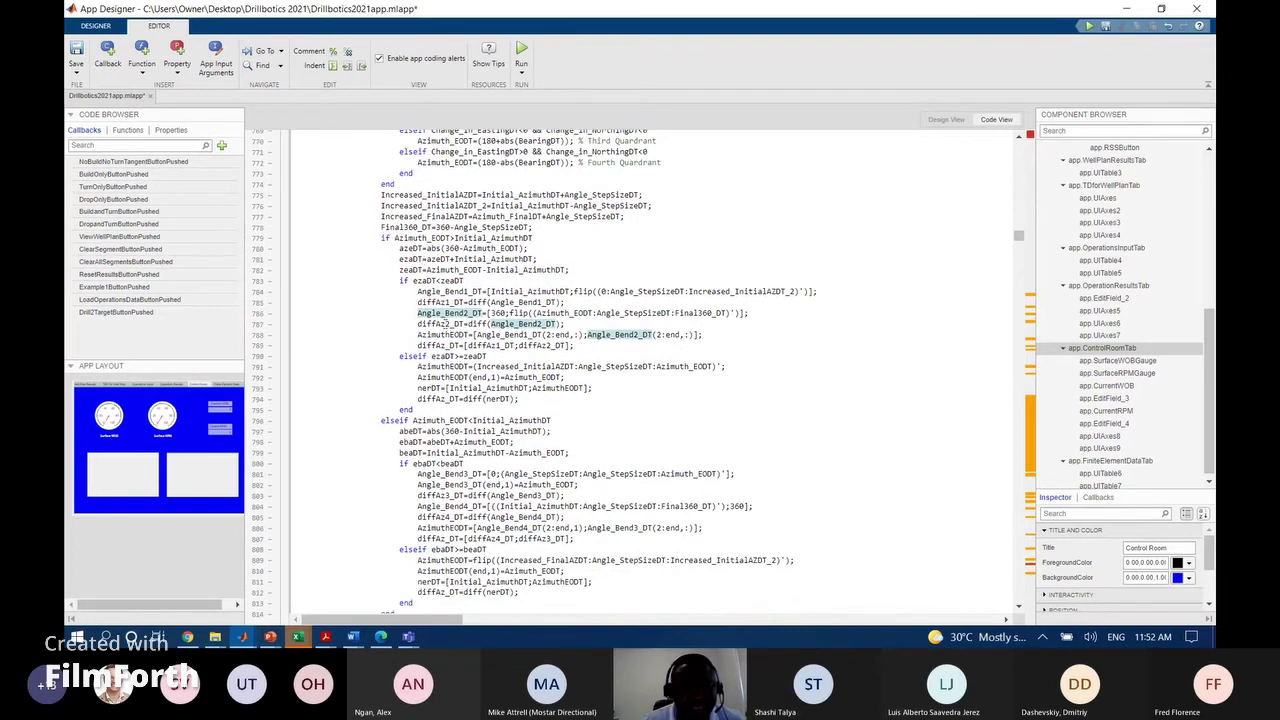
{"action": "left_click", "coordinate": [441, 324]}
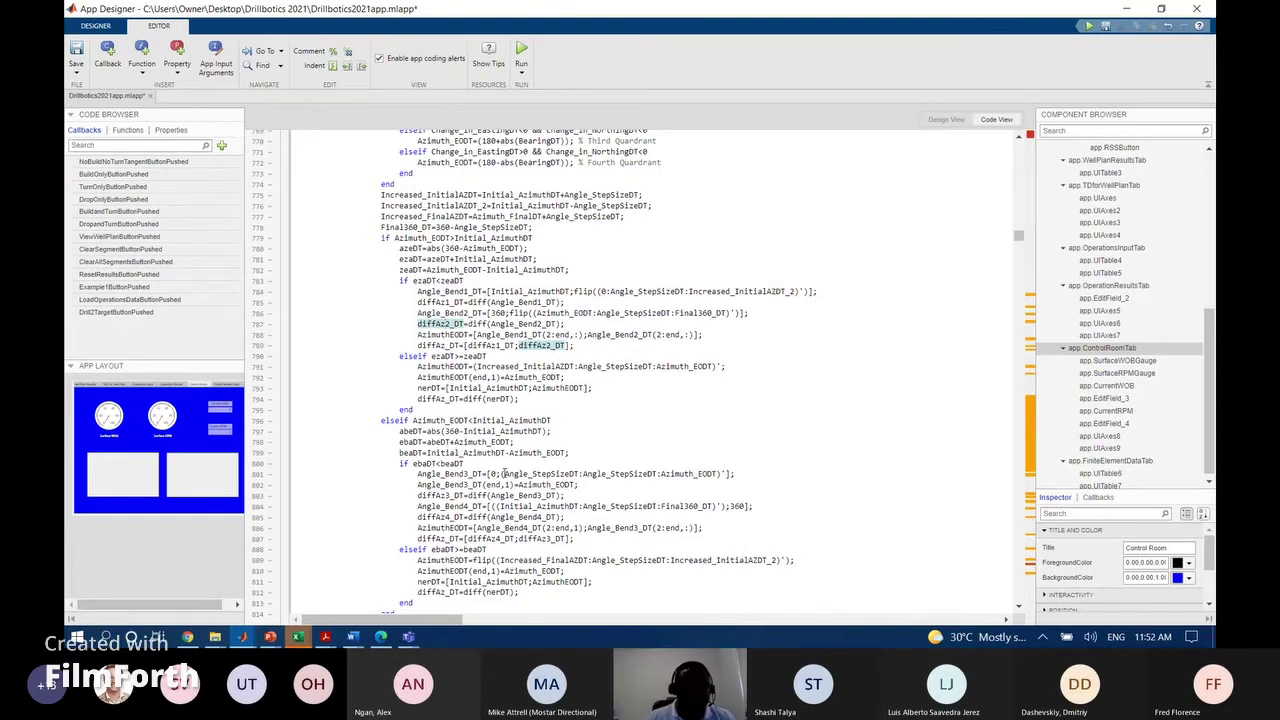
{"action": "scroll", "coordinate": [504, 474], "scroll_direction": "down", "scroll_amount": 12}
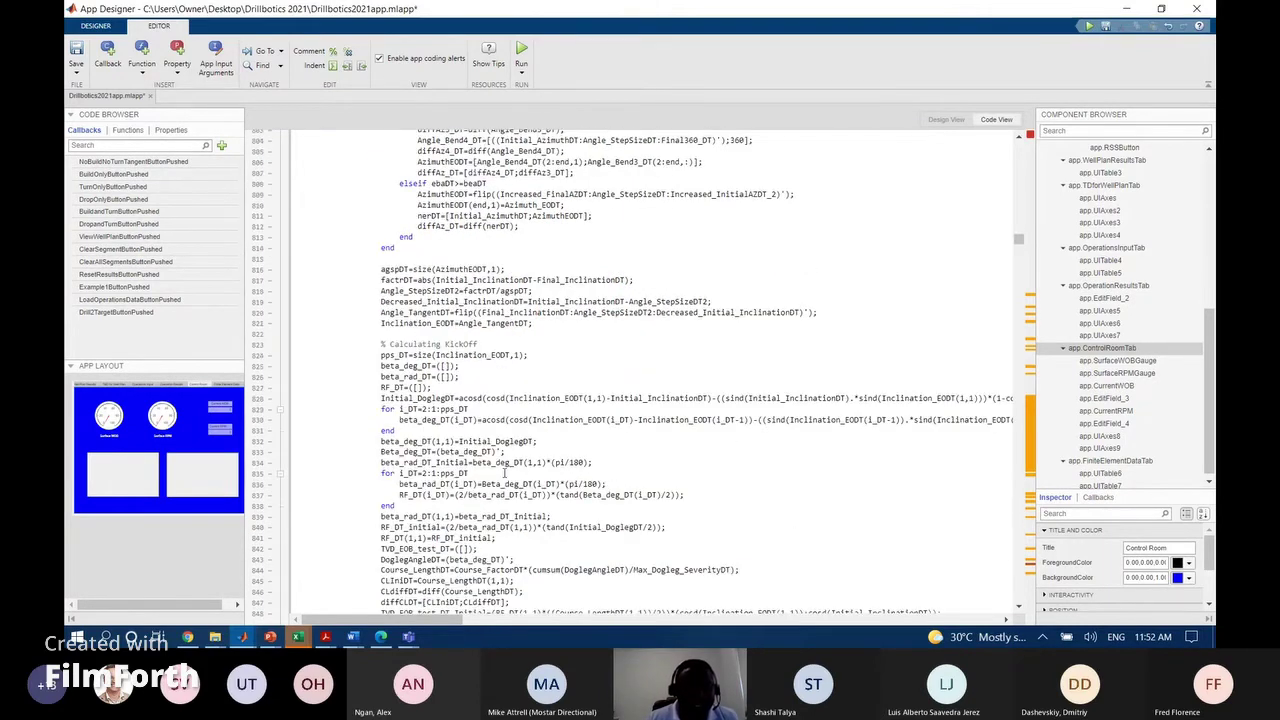
Highlight Actual_MeasuredDepth and inspect the zero prepended to app.MeasuredDepth on line 880
{"action": "scroll", "coordinate": [506, 473], "scroll_direction": "down", "scroll_amount": 4}
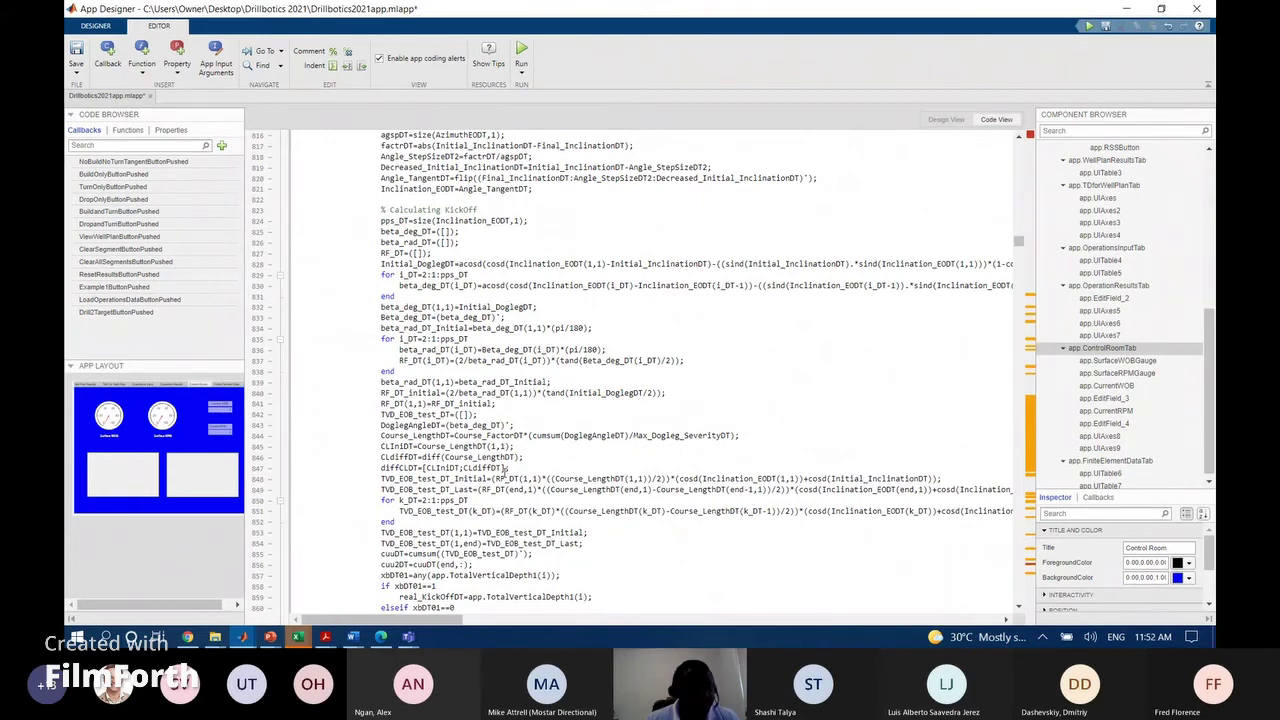
{"action": "scroll", "coordinate": [505, 469], "scroll_direction": "down", "scroll_amount": 11}
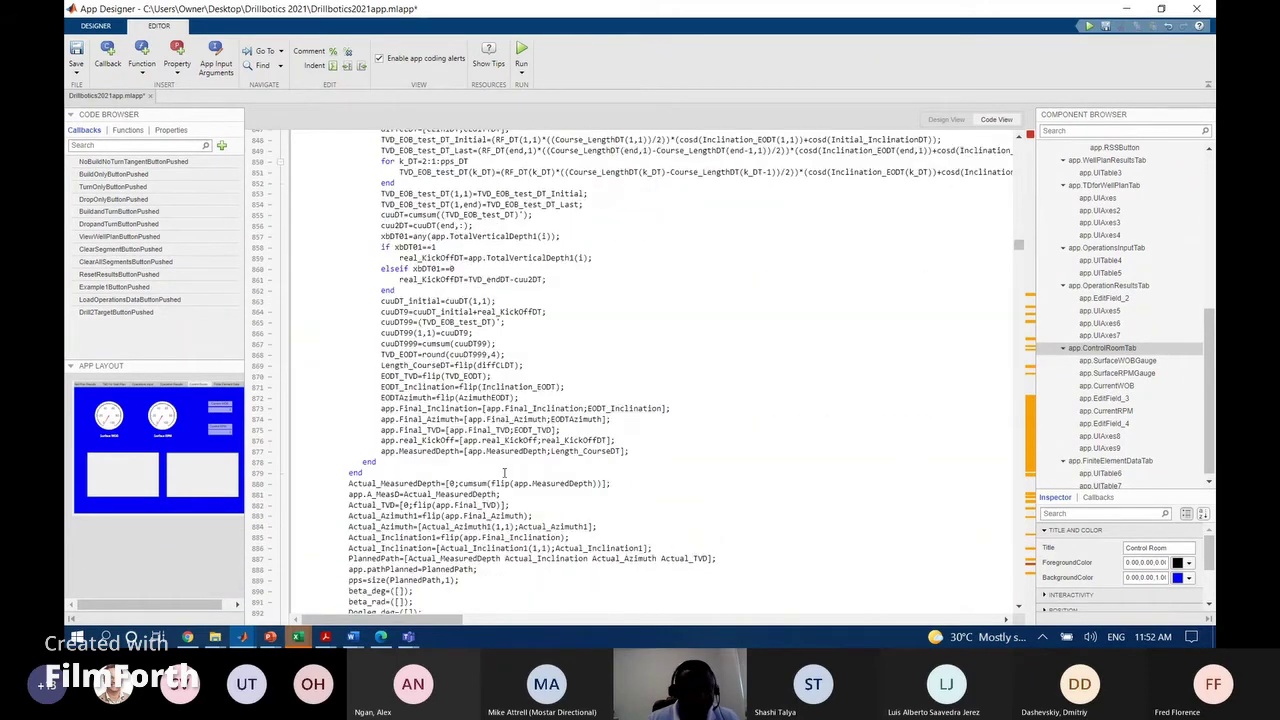
{"action": "left_click", "coordinate": [380, 484]}
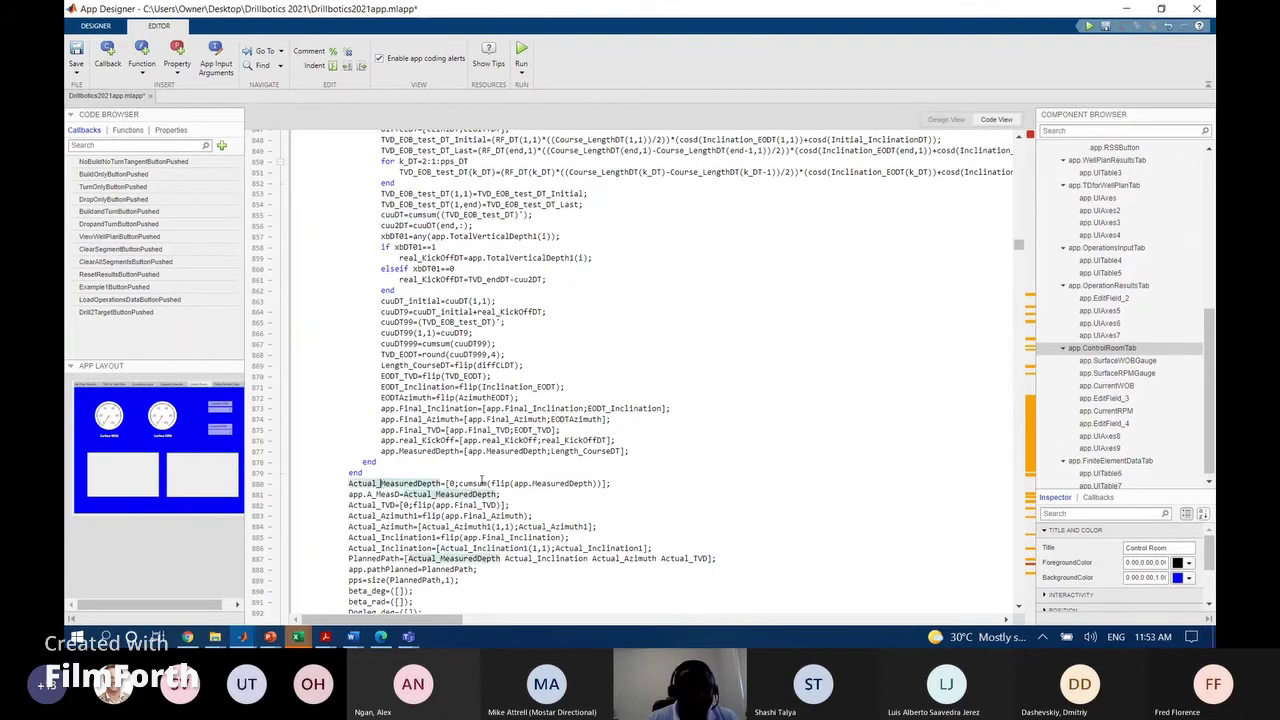
{"action": "left_click", "coordinate": [554, 484]}
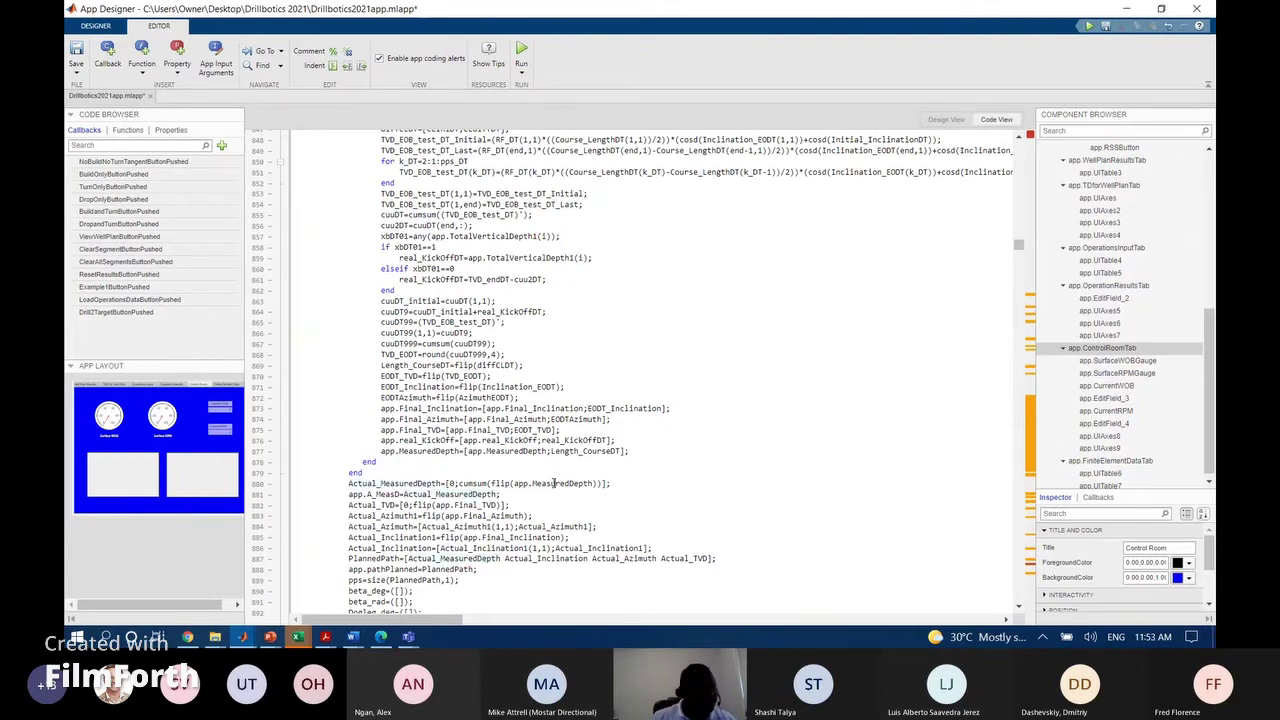
{"action": "left_click", "coordinate": [452, 483]}
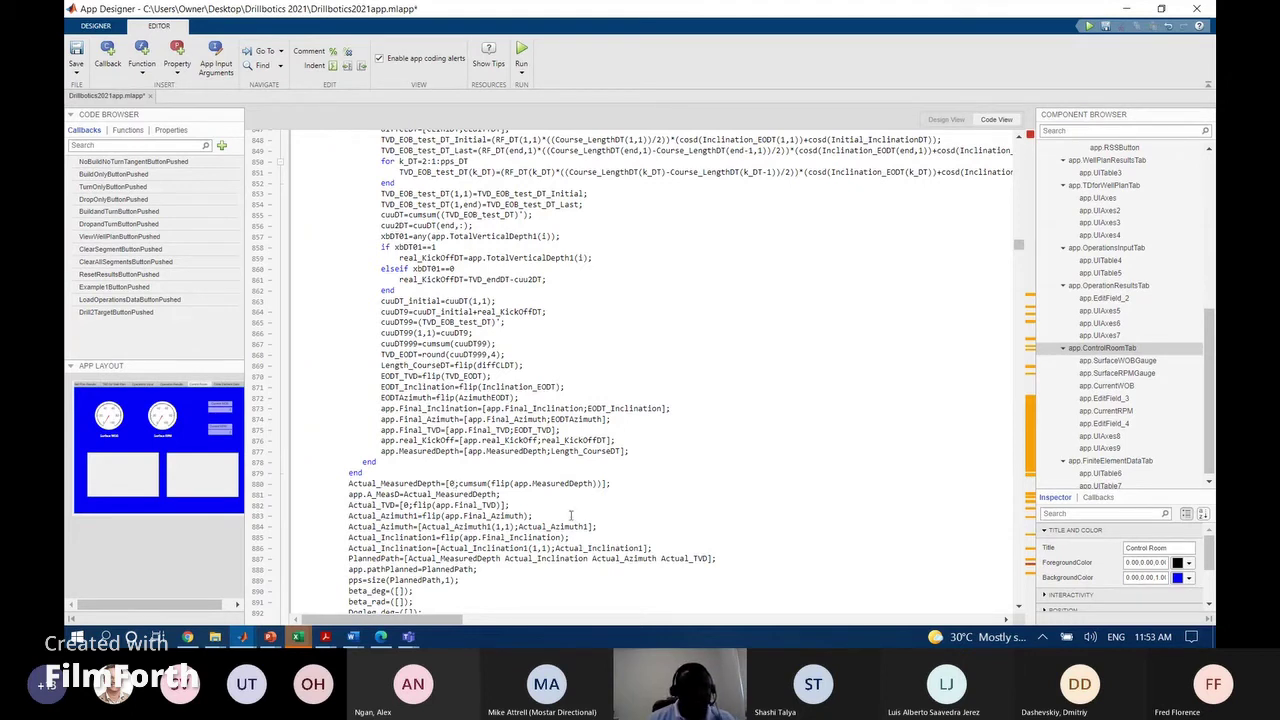
Highlight PlannedPath and scroll on to the Torque and Drag hookload code using 12 ppg mud
{"action": "scroll", "coordinate": [571, 515], "scroll_direction": "down", "scroll_amount": 3}
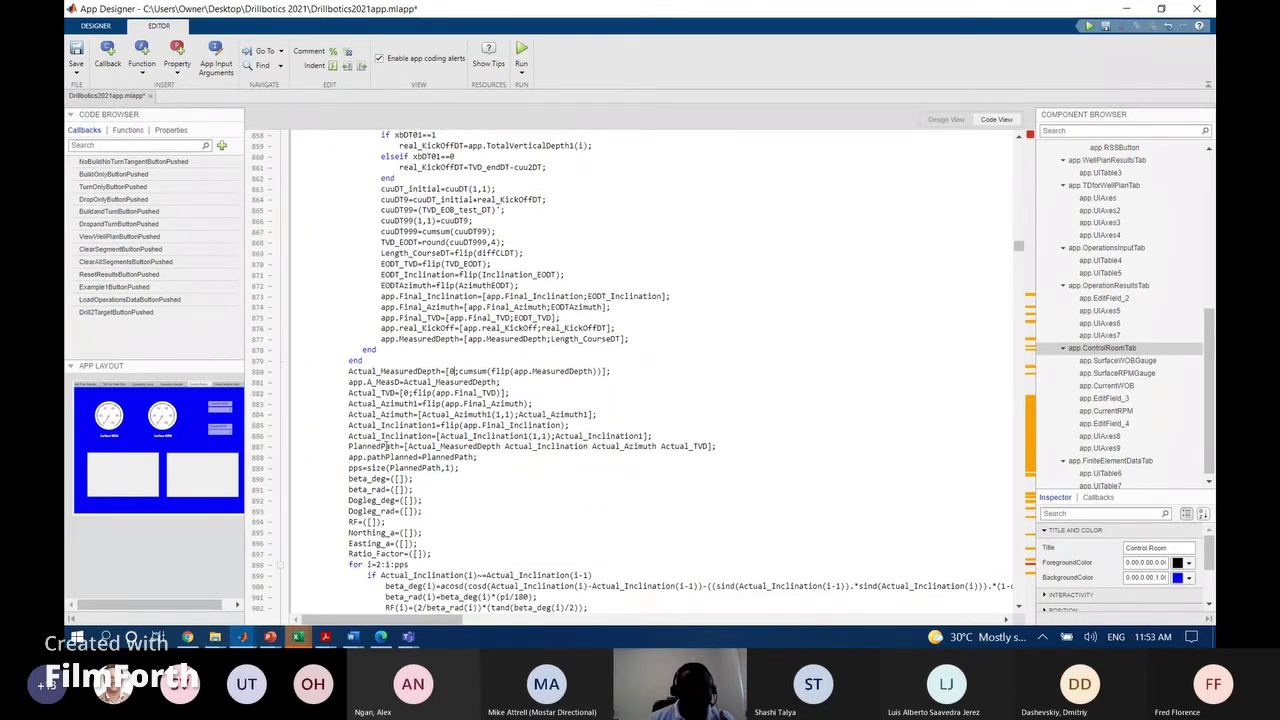
{"action": "left_click", "coordinate": [382, 446]}
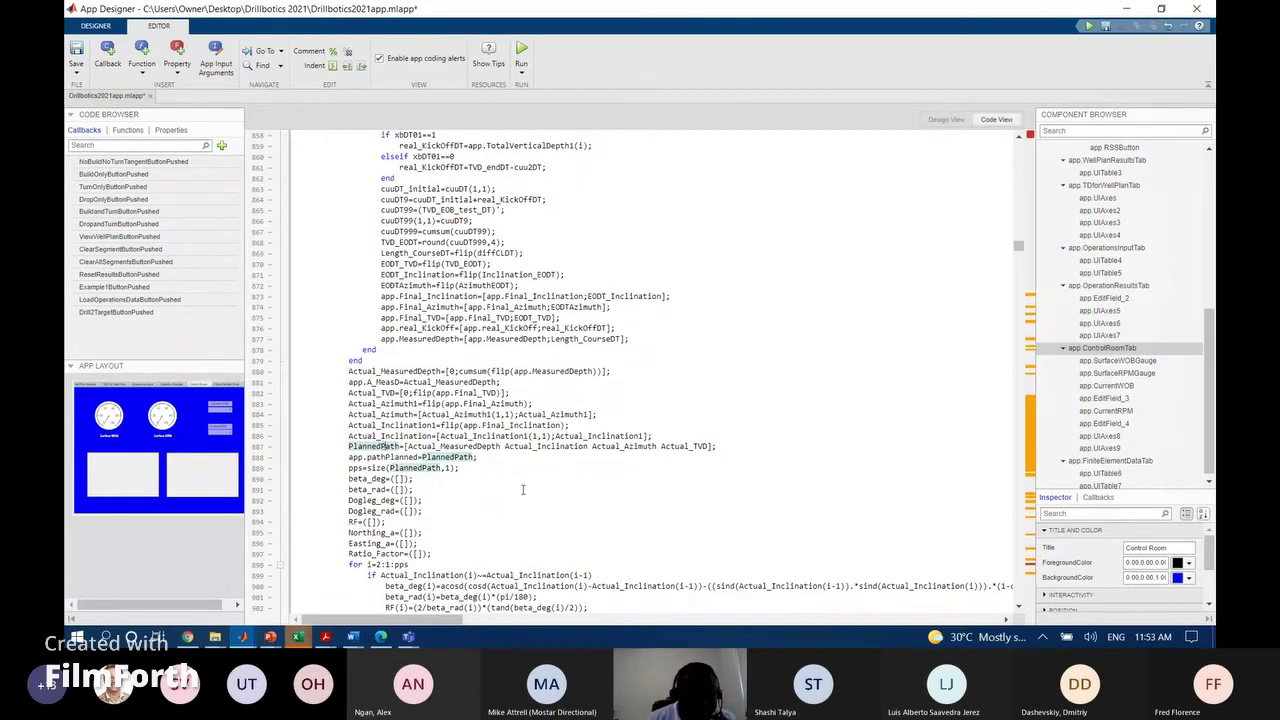
{"action": "scroll", "coordinate": [522, 489], "scroll_direction": "down", "scroll_amount": 4}
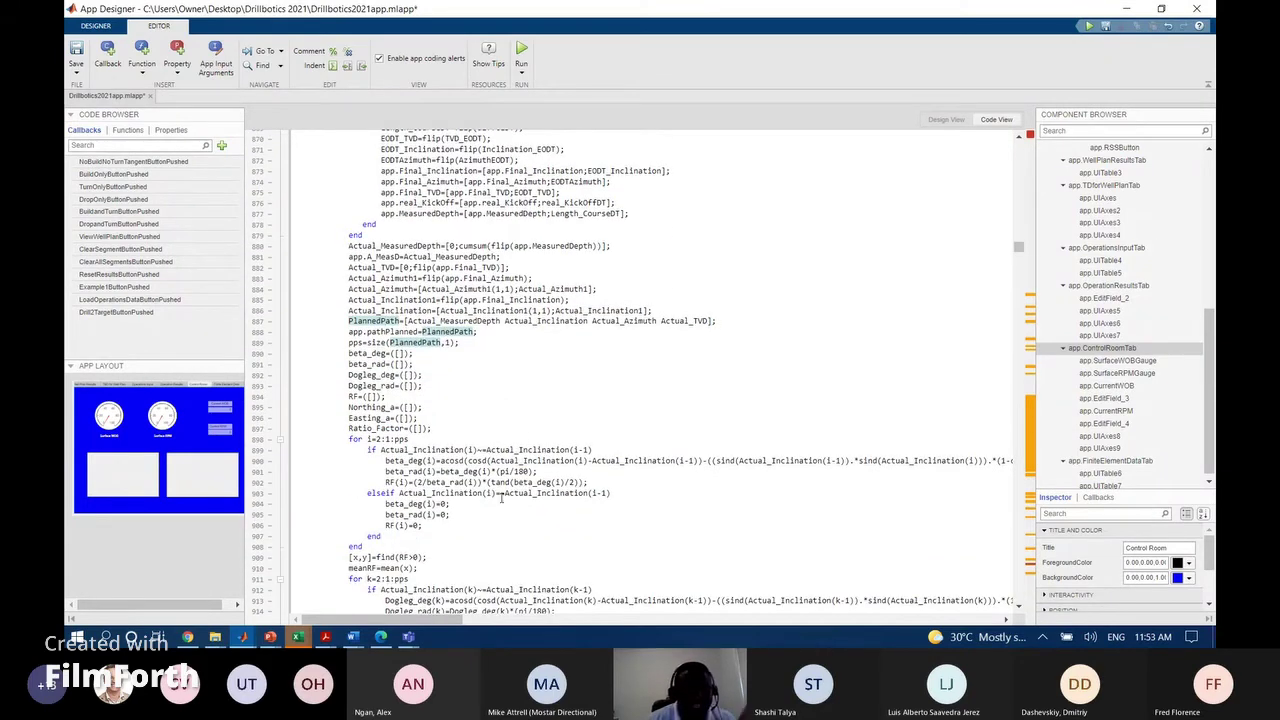
{"action": "scroll", "coordinate": [501, 497], "scroll_direction": "down", "scroll_amount": 5}
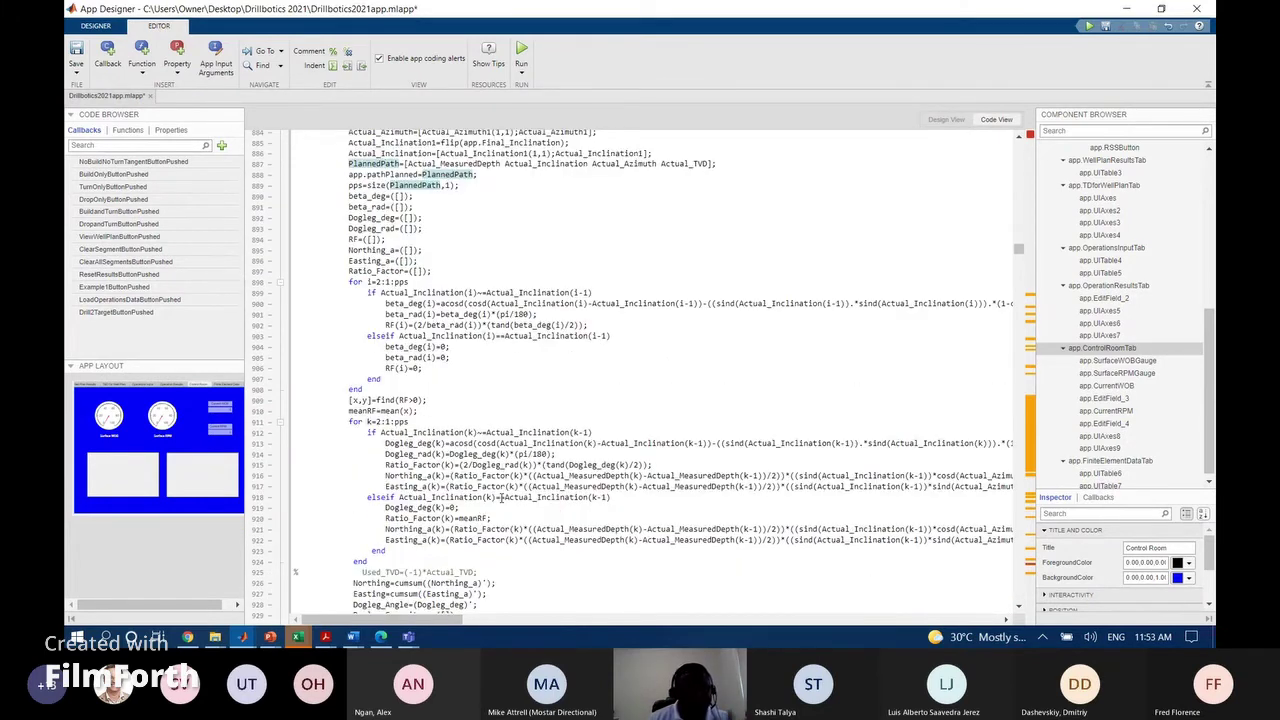
{"action": "scroll", "coordinate": [501, 497], "scroll_direction": "down", "scroll_amount": 5}
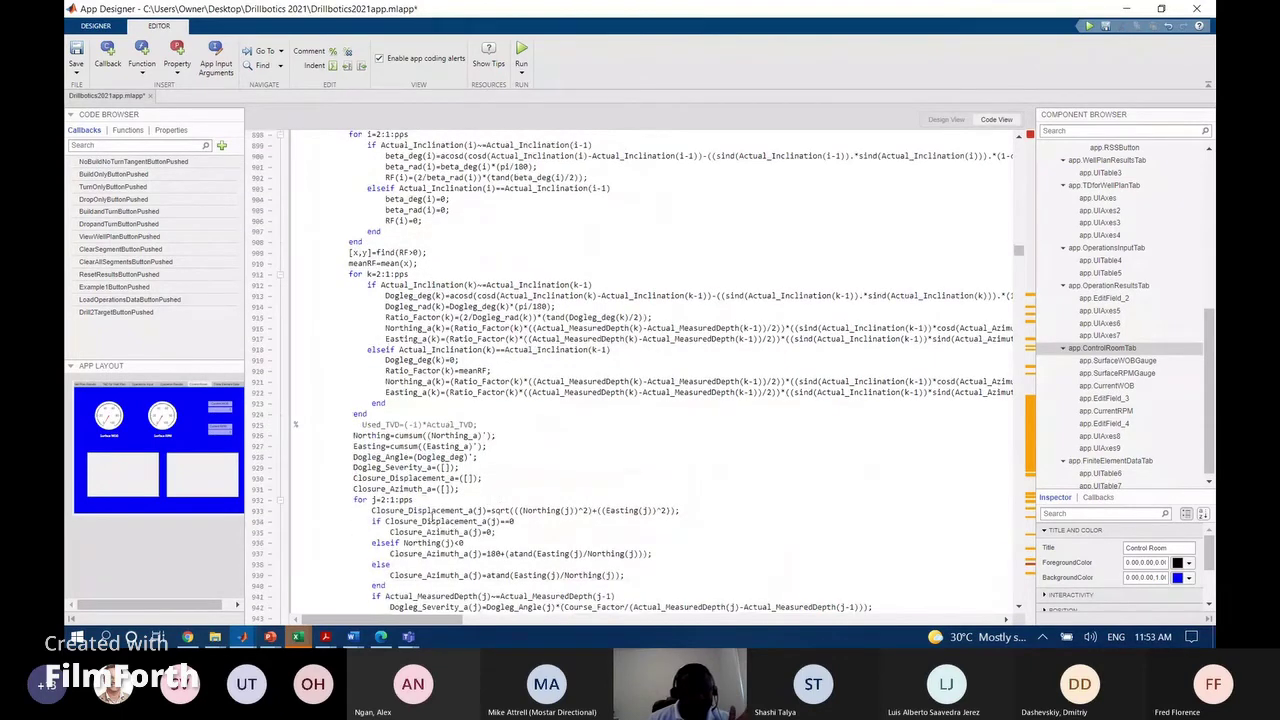
{"action": "scroll", "coordinate": [425, 518], "scroll_direction": "down", "scroll_amount": 6}
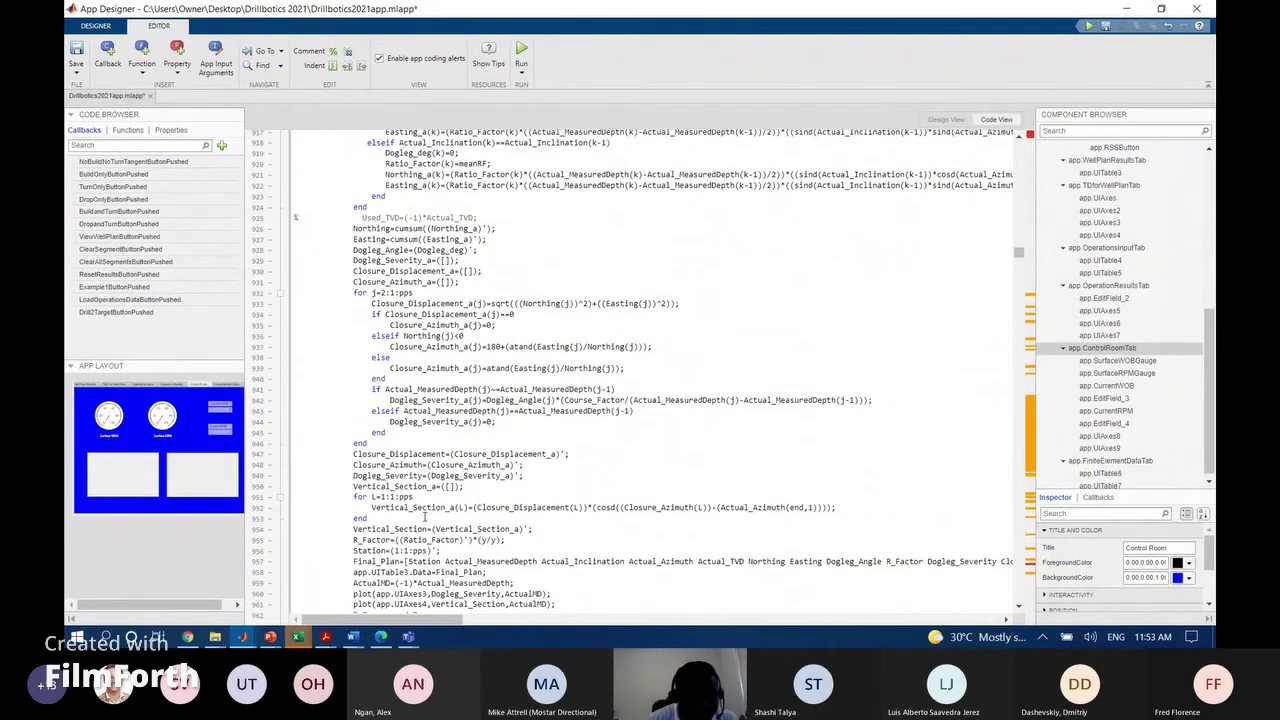
{"action": "scroll", "coordinate": [425, 518], "scroll_direction": "up", "scroll_amount": 12}
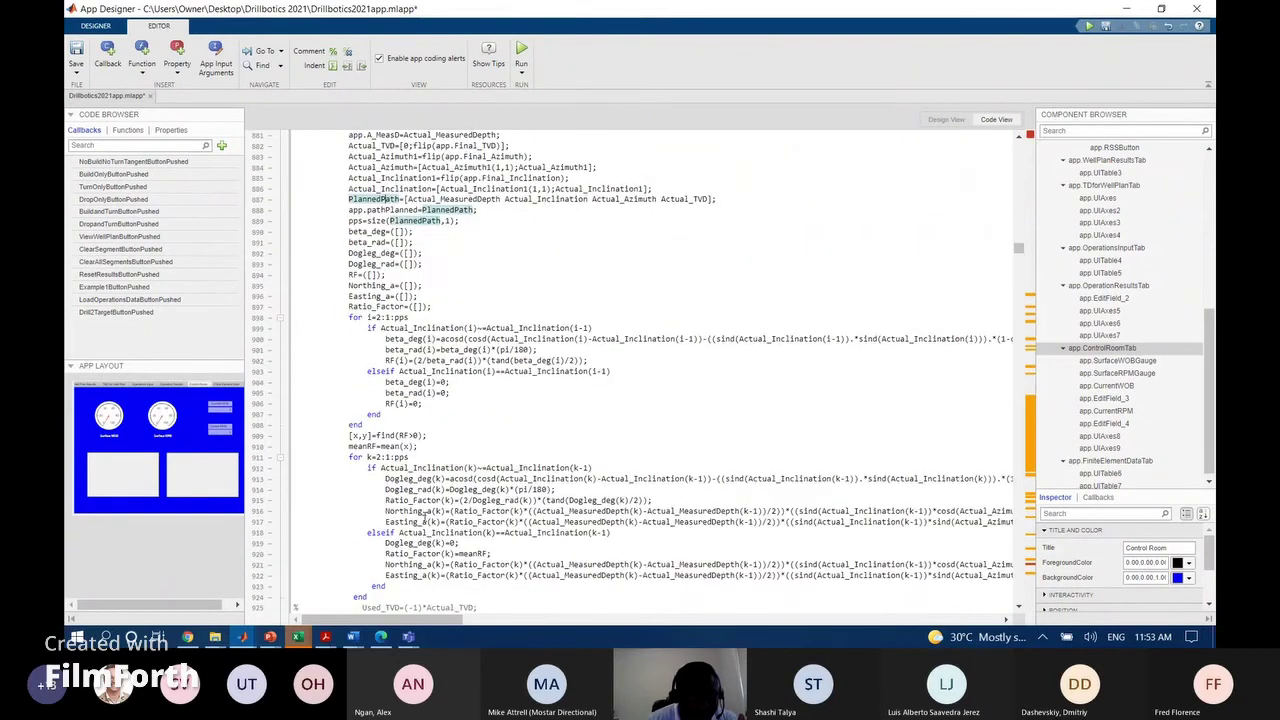
{"action": "scroll", "coordinate": [425, 518], "scroll_direction": "up", "scroll_amount": 5}
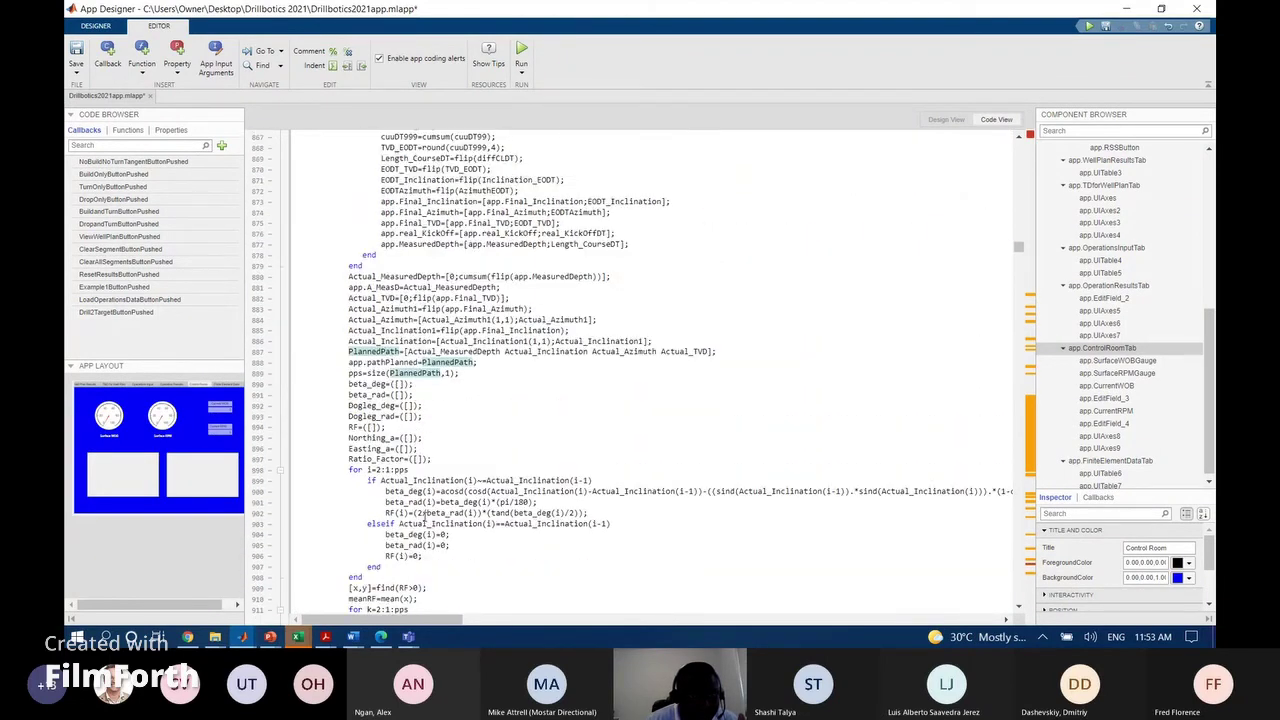
{"action": "scroll", "coordinate": [425, 518], "scroll_direction": "down", "scroll_amount": 19}
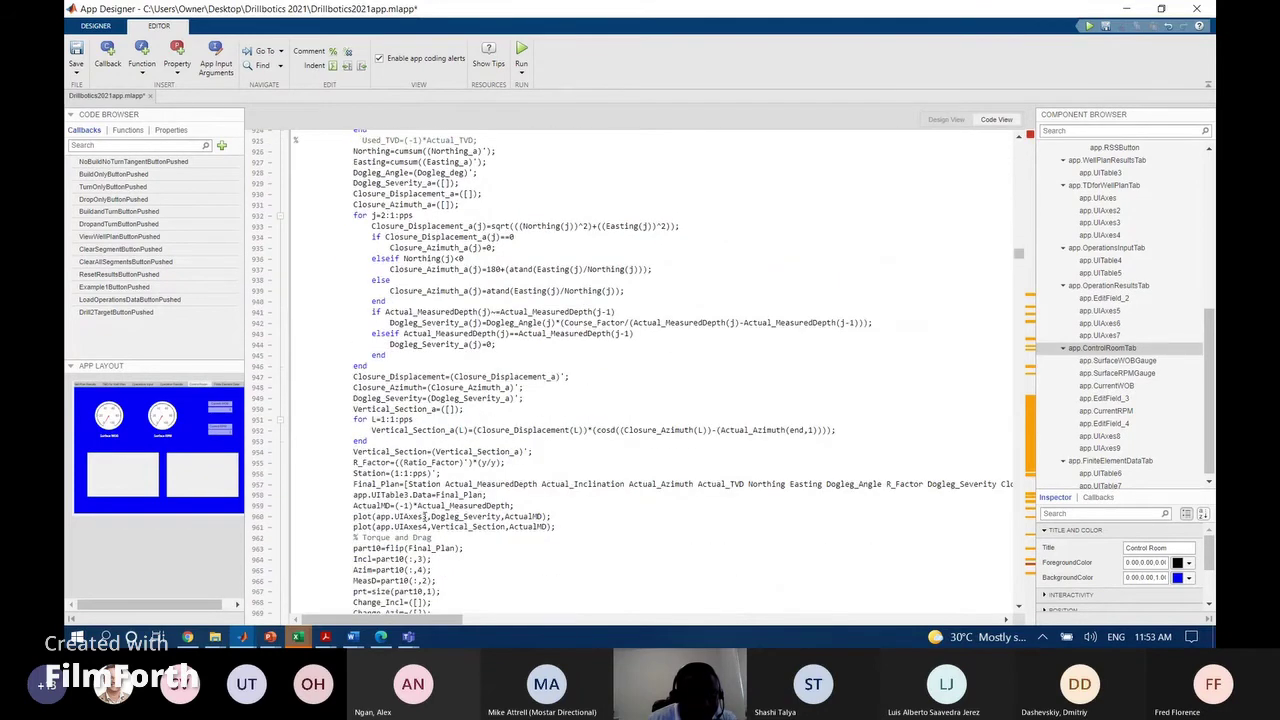
{"action": "scroll", "coordinate": [425, 516], "scroll_direction": "down", "scroll_amount": 11}
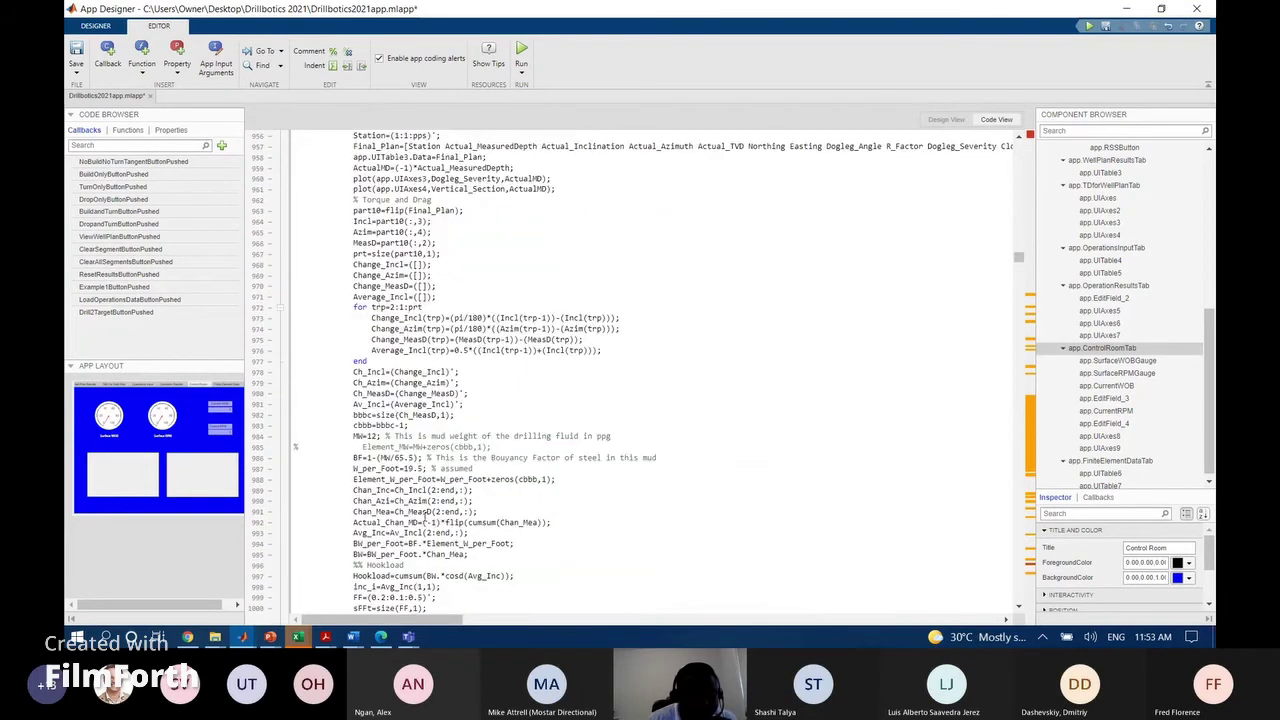
{"action": "scroll", "coordinate": [425, 518], "scroll_direction": "down", "scroll_amount": 5}
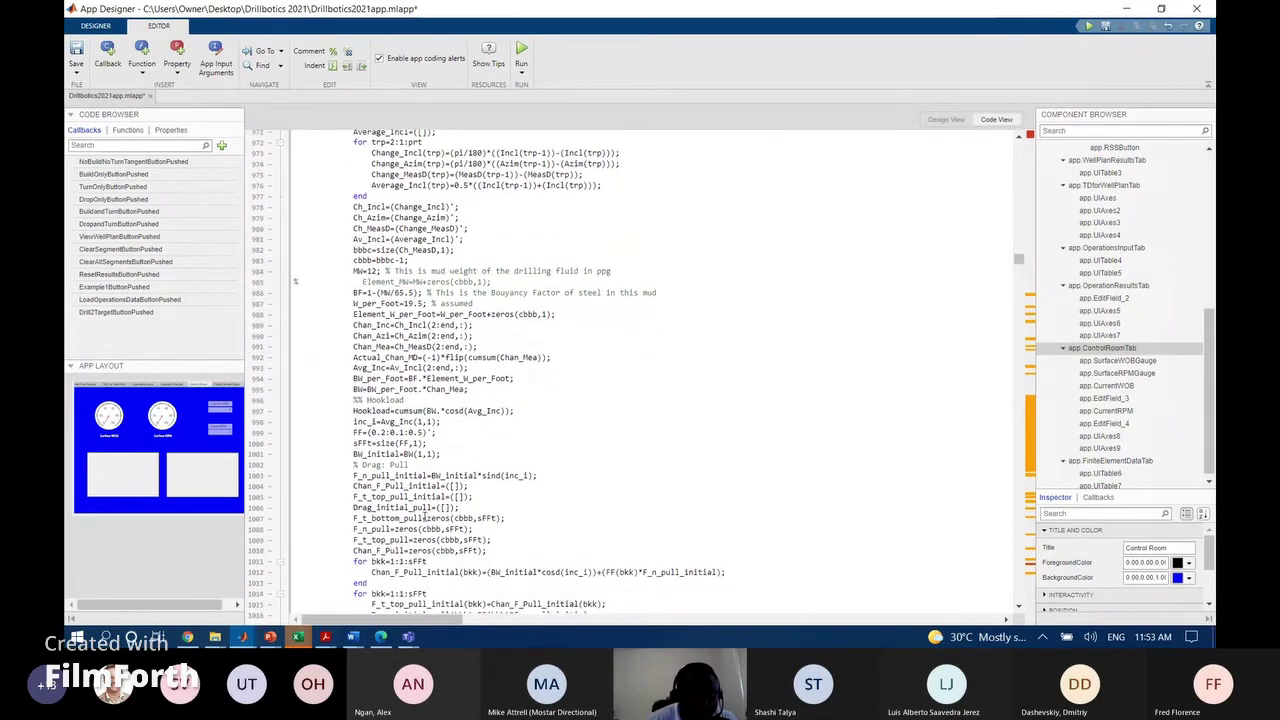
{"action": "scroll", "coordinate": [425, 518], "scroll_direction": "down", "scroll_amount": 3}
{"action": "scroll", "coordinate": [425, 519], "scroll_direction": "up", "scroll_amount": 8}
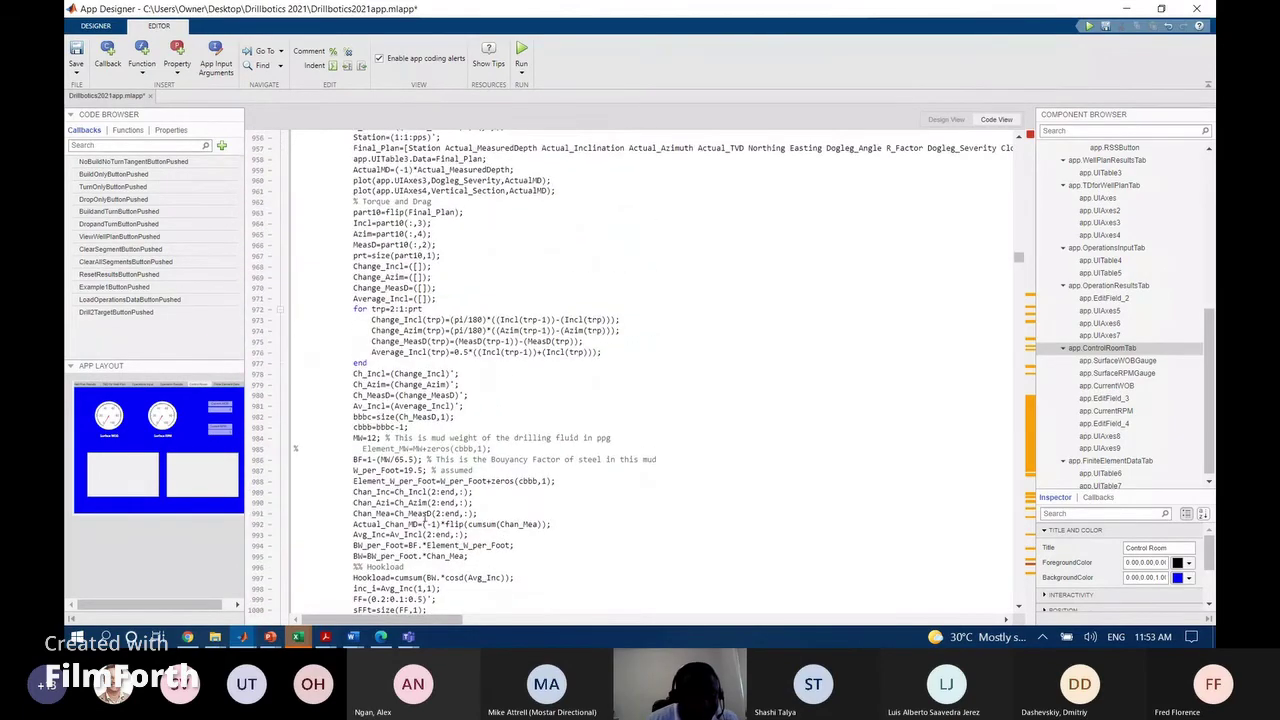
{"action": "scroll", "coordinate": [425, 518], "scroll_direction": "up", "scroll_amount": 20}
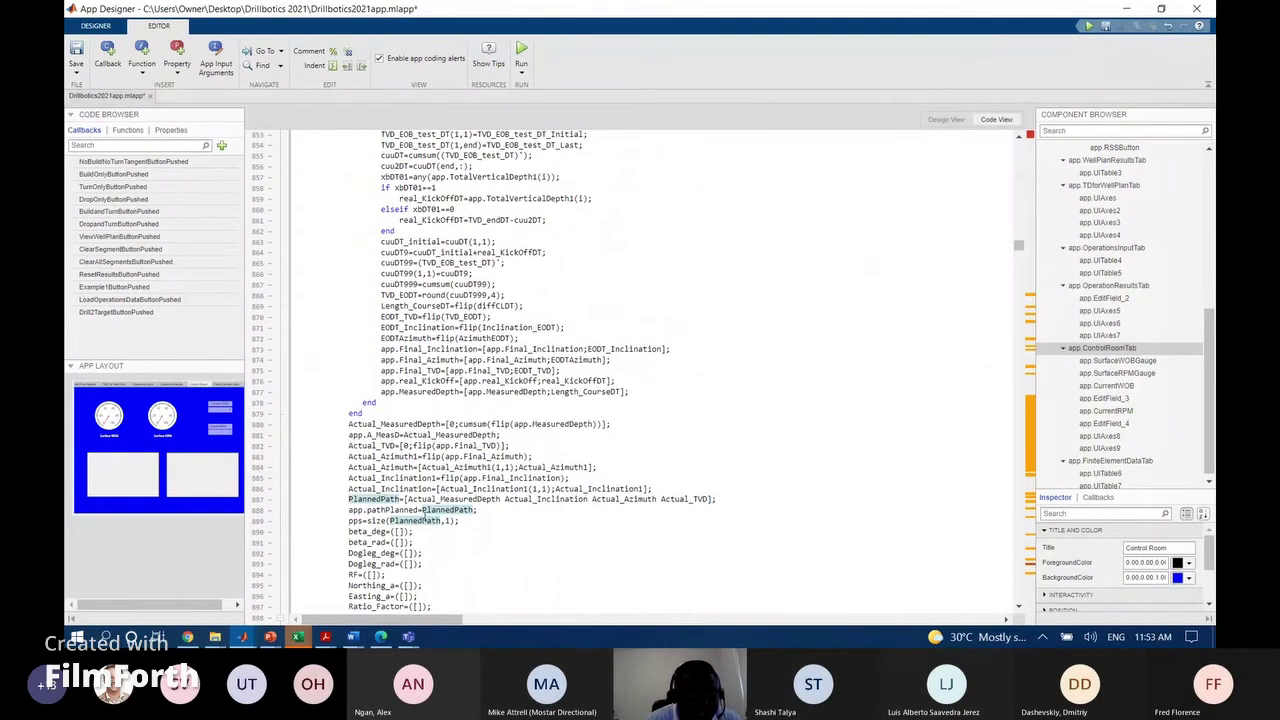
Highlight every use of Course_LengthDT and Actual_TVD in the kickoff and survey calculations
{"action": "scroll", "coordinate": [425, 518], "scroll_direction": "up", "scroll_amount": 16}
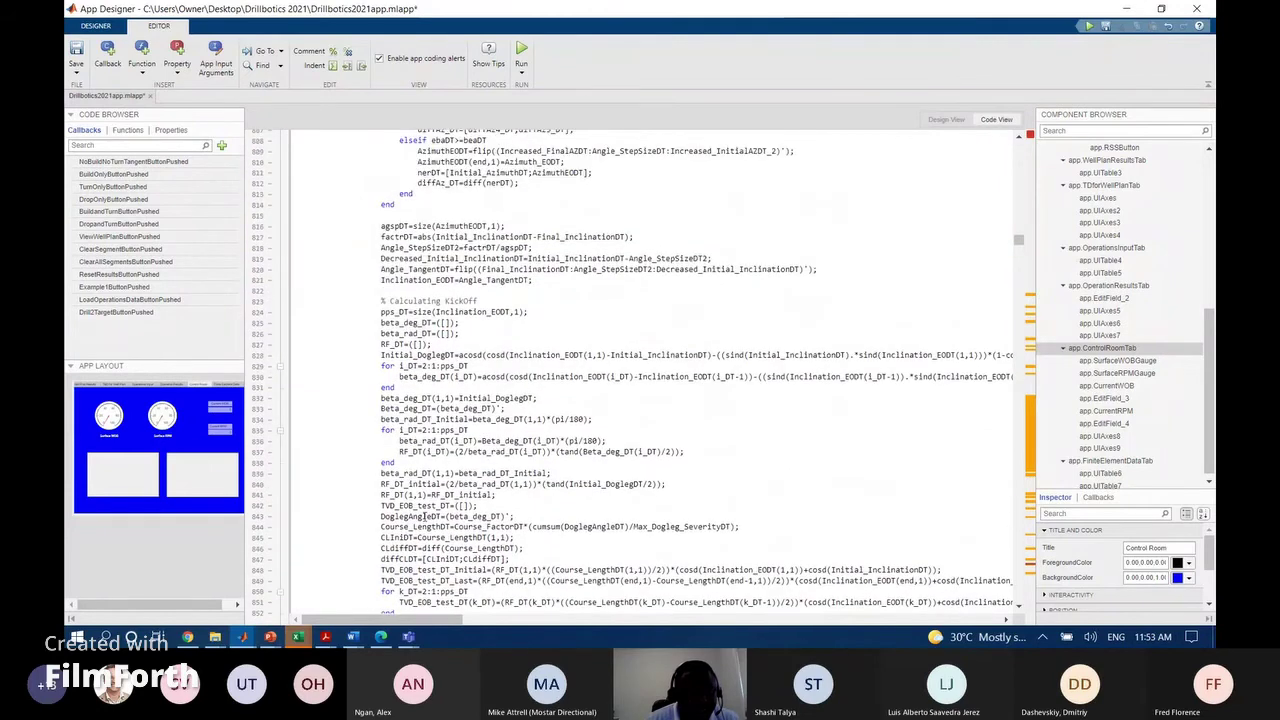
{"action": "scroll", "coordinate": [423, 516], "scroll_direction": "up", "scroll_amount": 4}
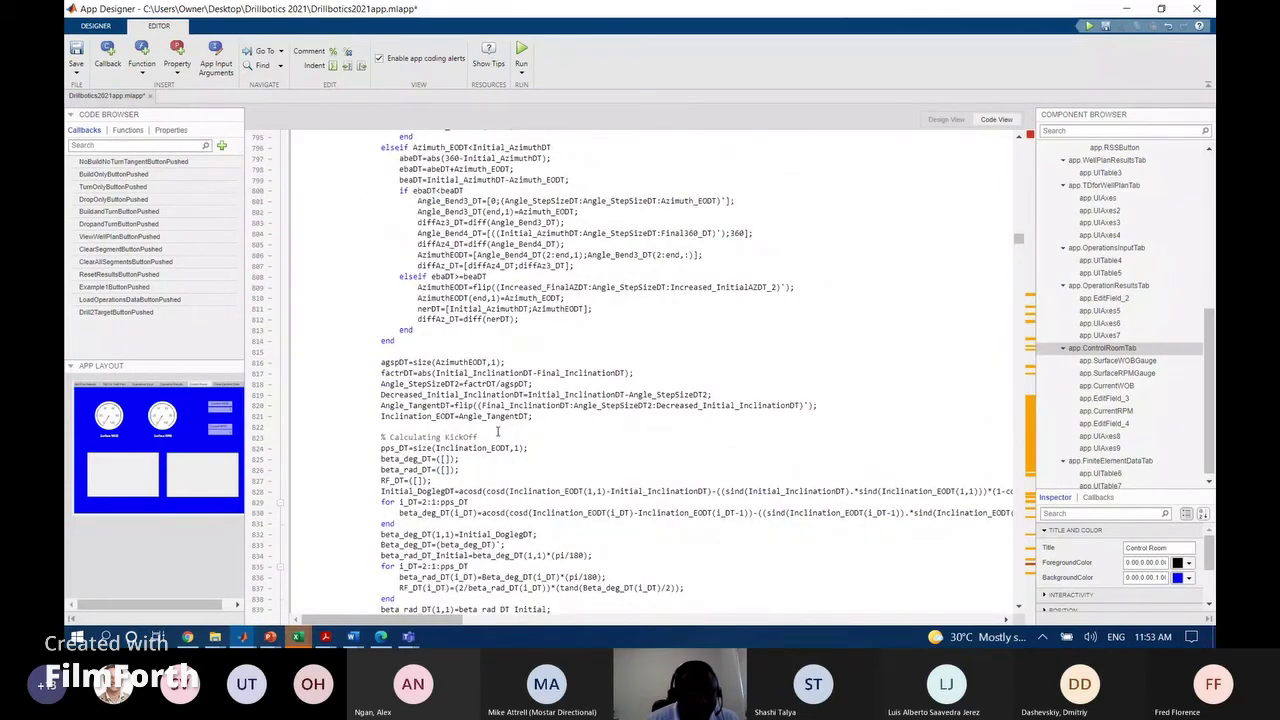
{"action": "scroll", "coordinate": [497, 431], "scroll_direction": "down", "scroll_amount": 12}
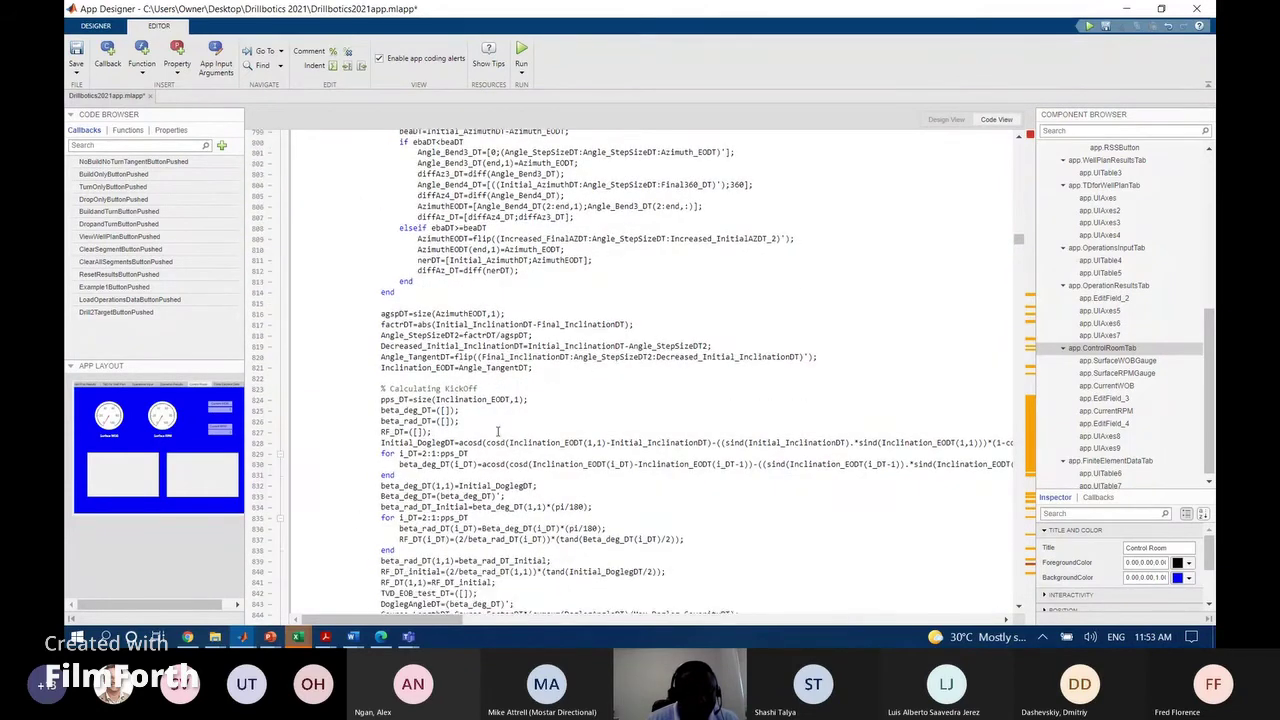
{"action": "left_click", "coordinate": [412, 281]}
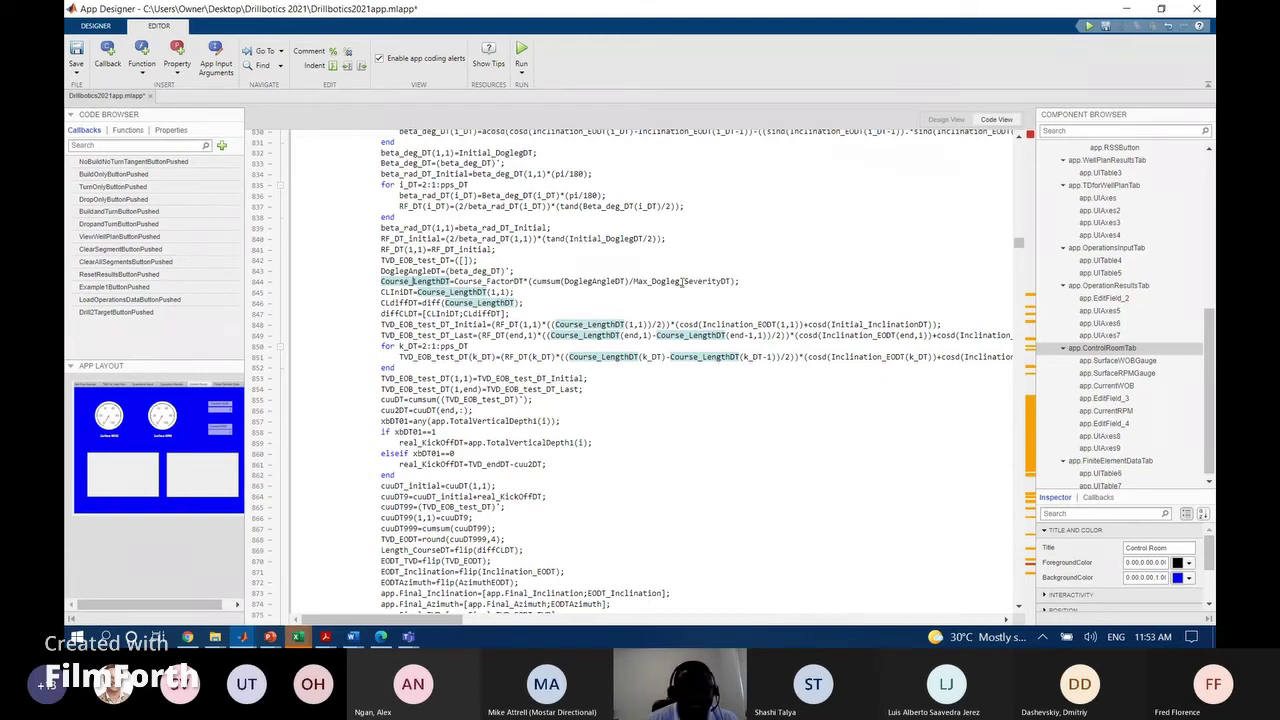
{"action": "scroll", "coordinate": [509, 410], "scroll_direction": "down", "scroll_amount": 12}
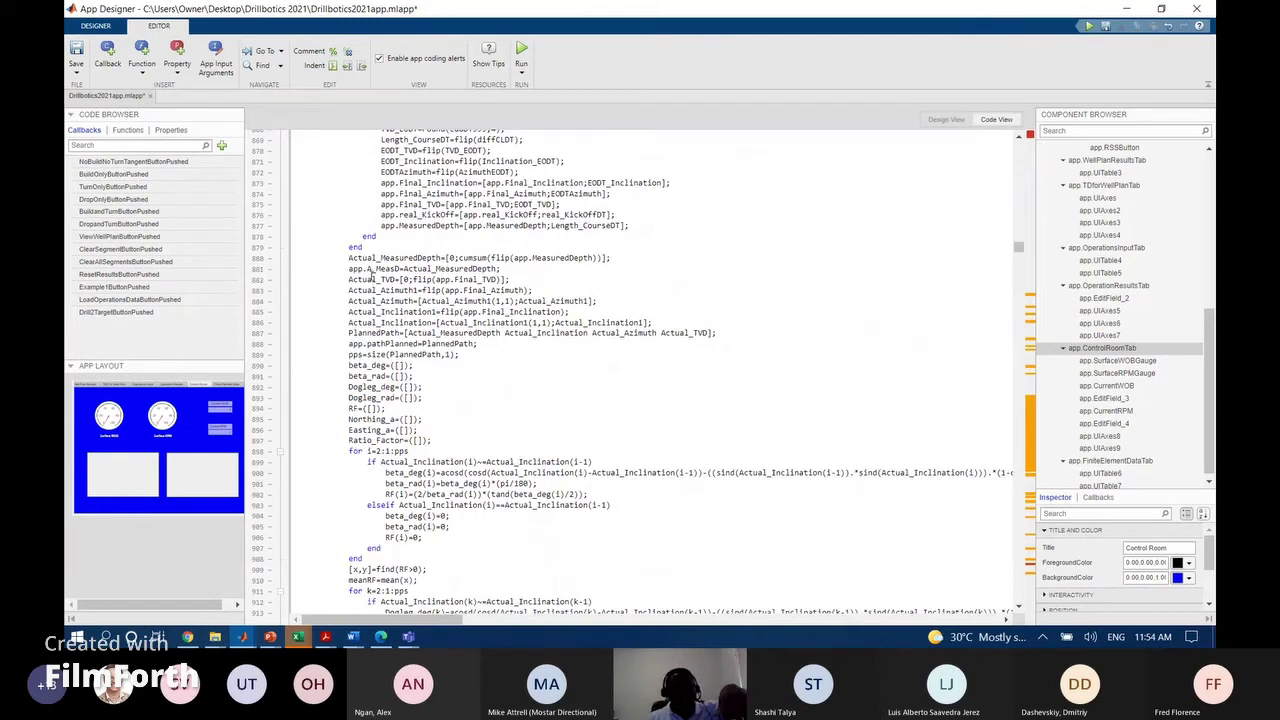
{"action": "left_click", "coordinate": [372, 279]}
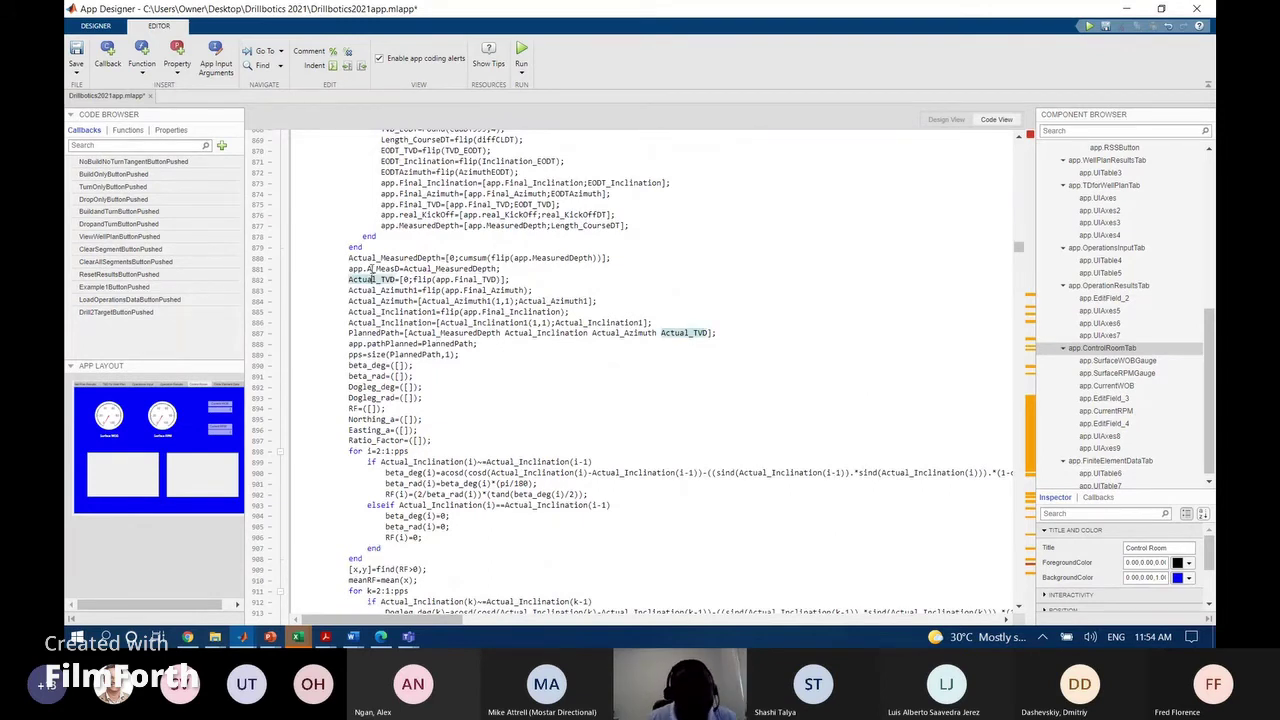
{"action": "key", "text": "Up"}
Highlight Final_Plan, then scroll to the off-bottom torque code and ClearSegmentButton callback near line 1161
{"action": "scroll", "coordinate": [451, 382], "scroll_direction": "down", "scroll_amount": 9}
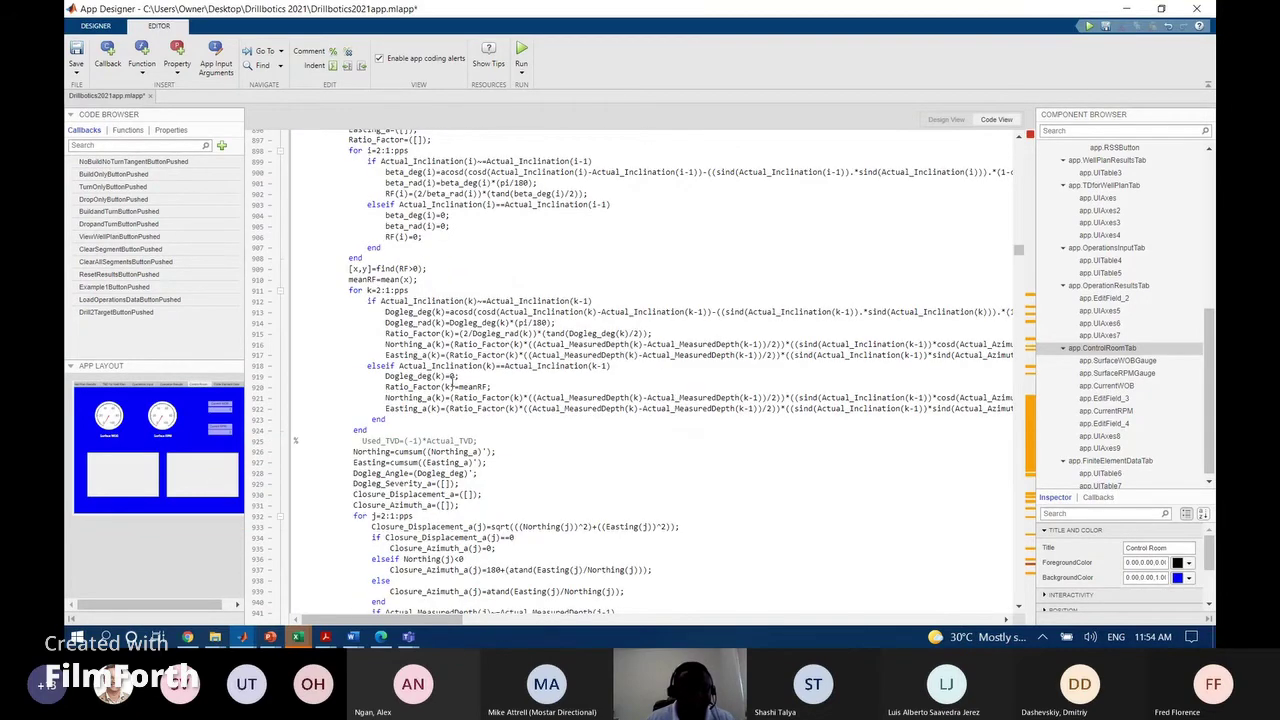
{"action": "scroll", "coordinate": [451, 382], "scroll_direction": "down", "scroll_amount": 7}
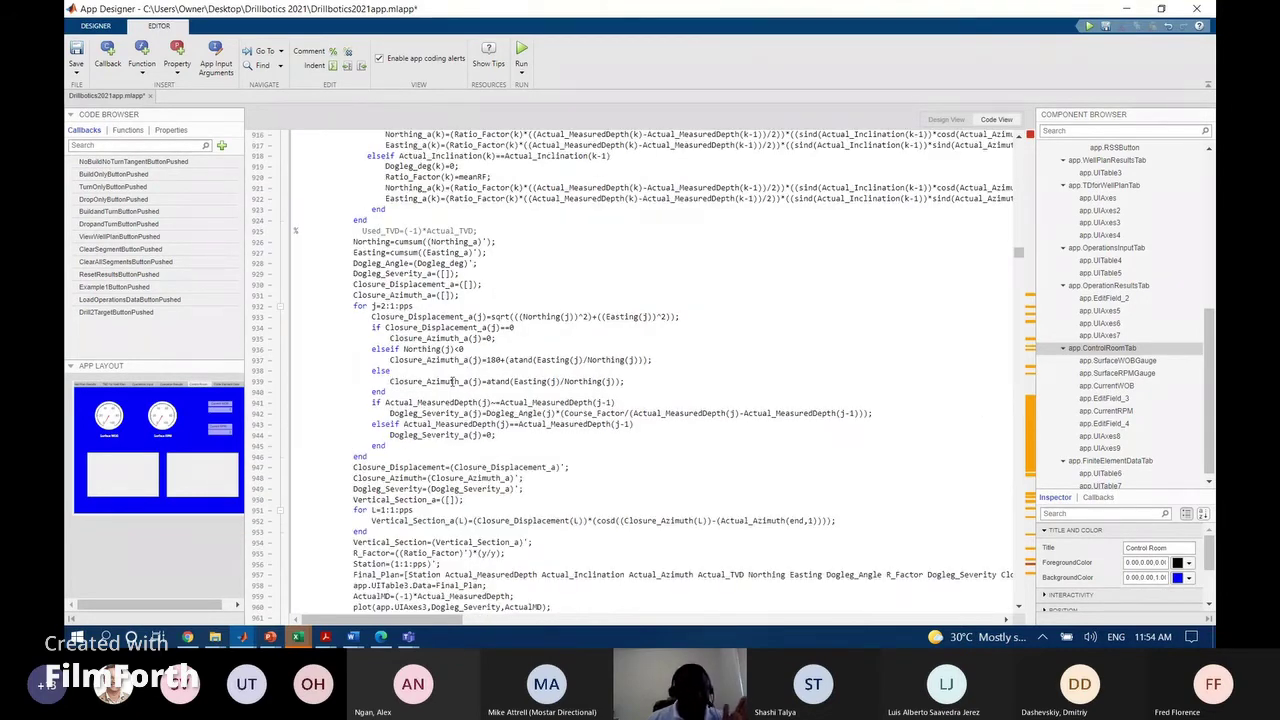
{"action": "scroll", "coordinate": [451, 382], "scroll_direction": "down", "scroll_amount": 4}
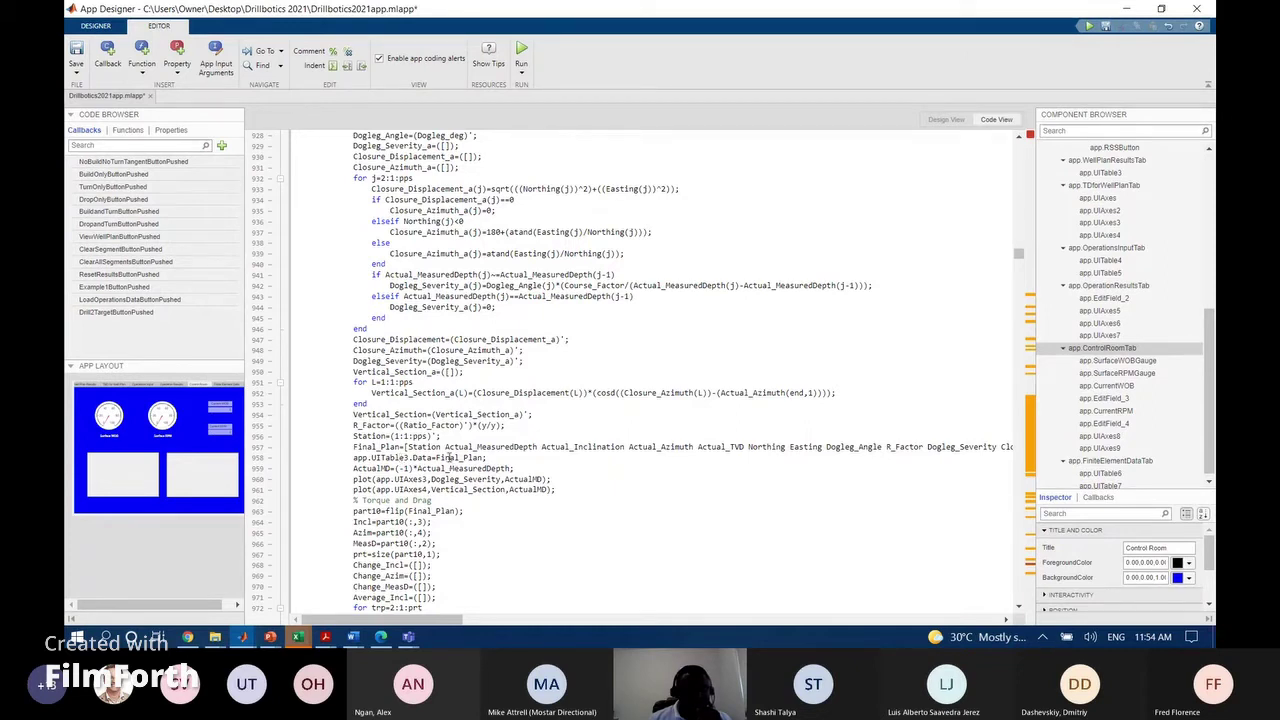
{"action": "left_click", "coordinate": [449, 458]}
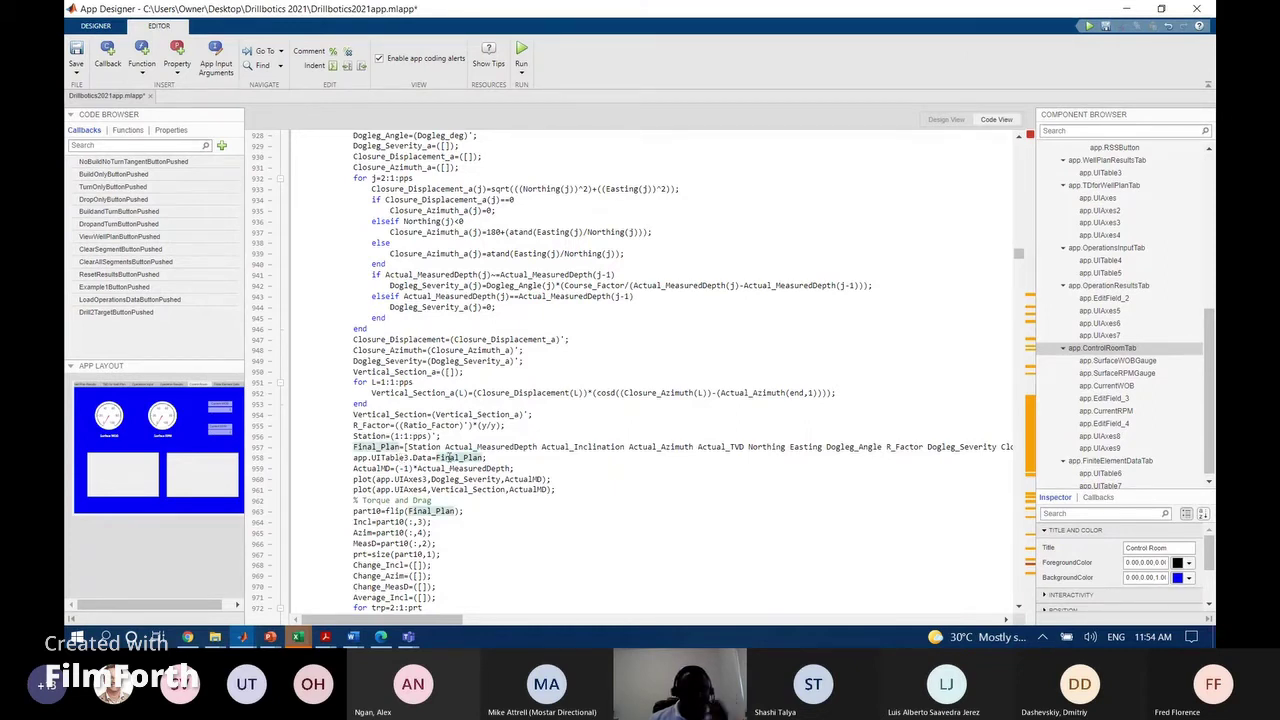
{"action": "scroll", "coordinate": [442, 457], "scroll_direction": "down", "scroll_amount": 7}
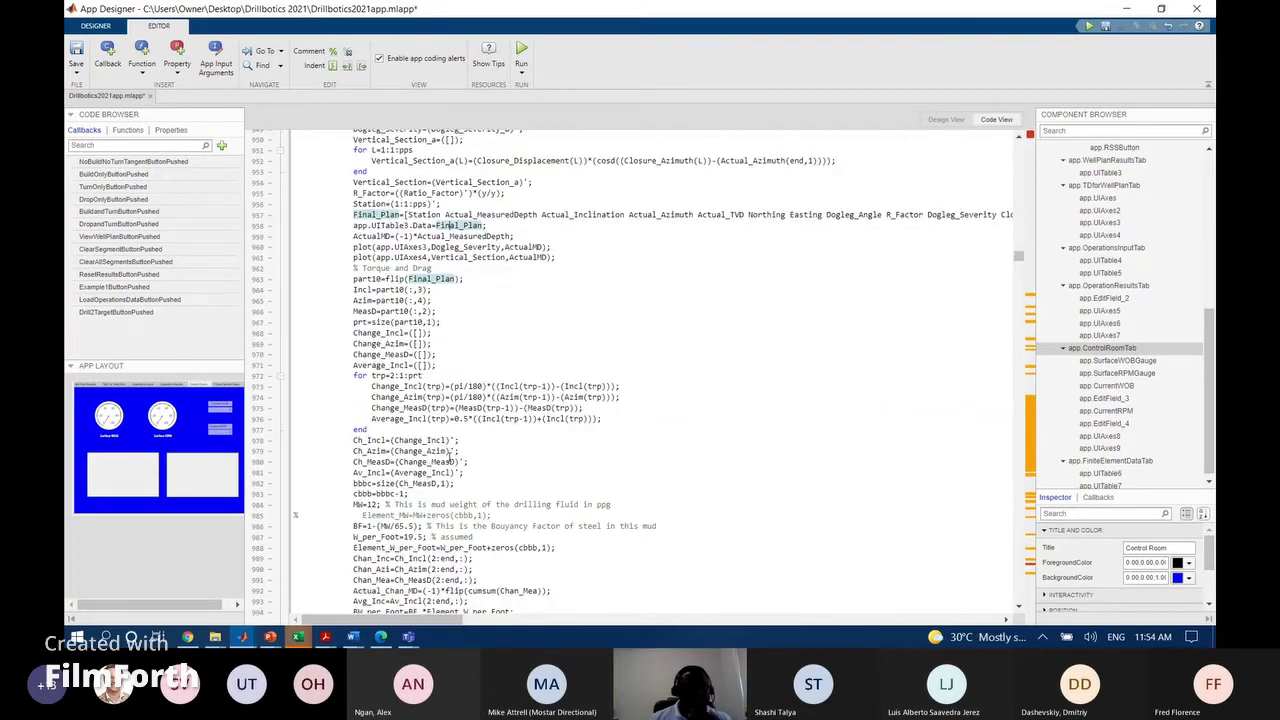
{"action": "scroll", "coordinate": [449, 458], "scroll_direction": "down", "scroll_amount": 7}
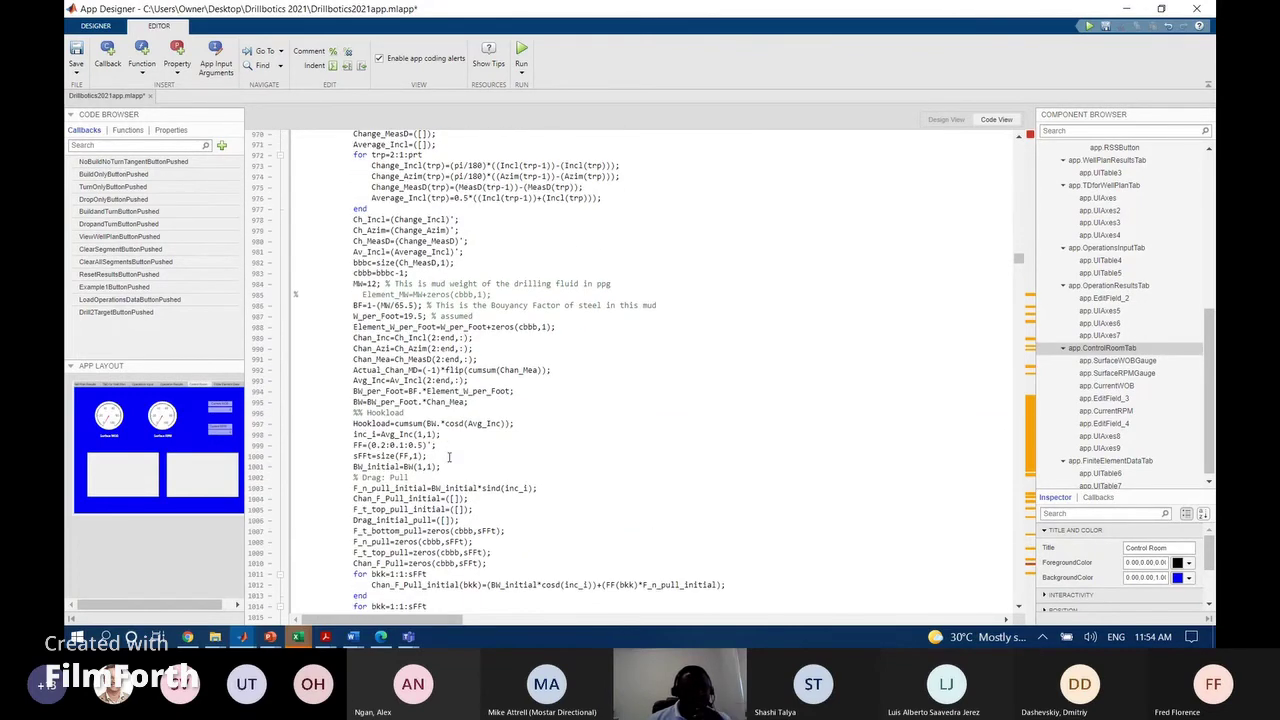
{"action": "scroll", "coordinate": [449, 457], "scroll_direction": "up", "scroll_amount": 7}
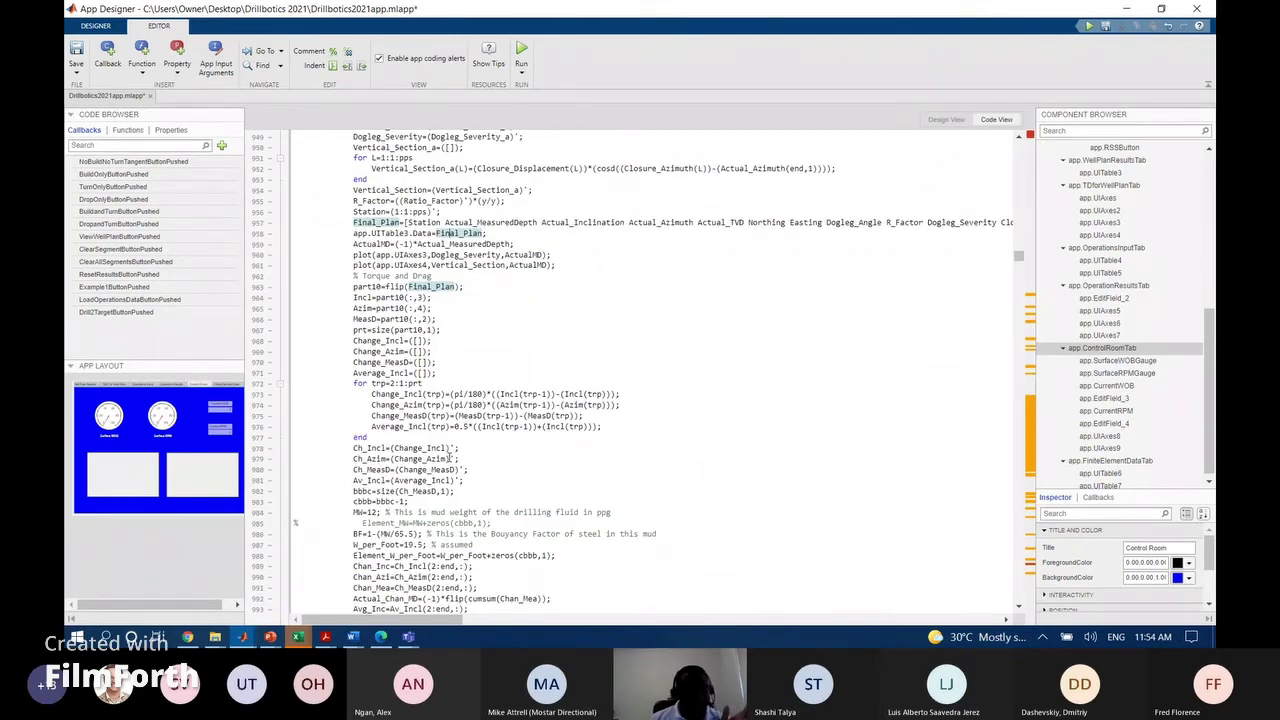
{"action": "scroll", "coordinate": [449, 458], "scroll_direction": "down", "scroll_amount": 20}
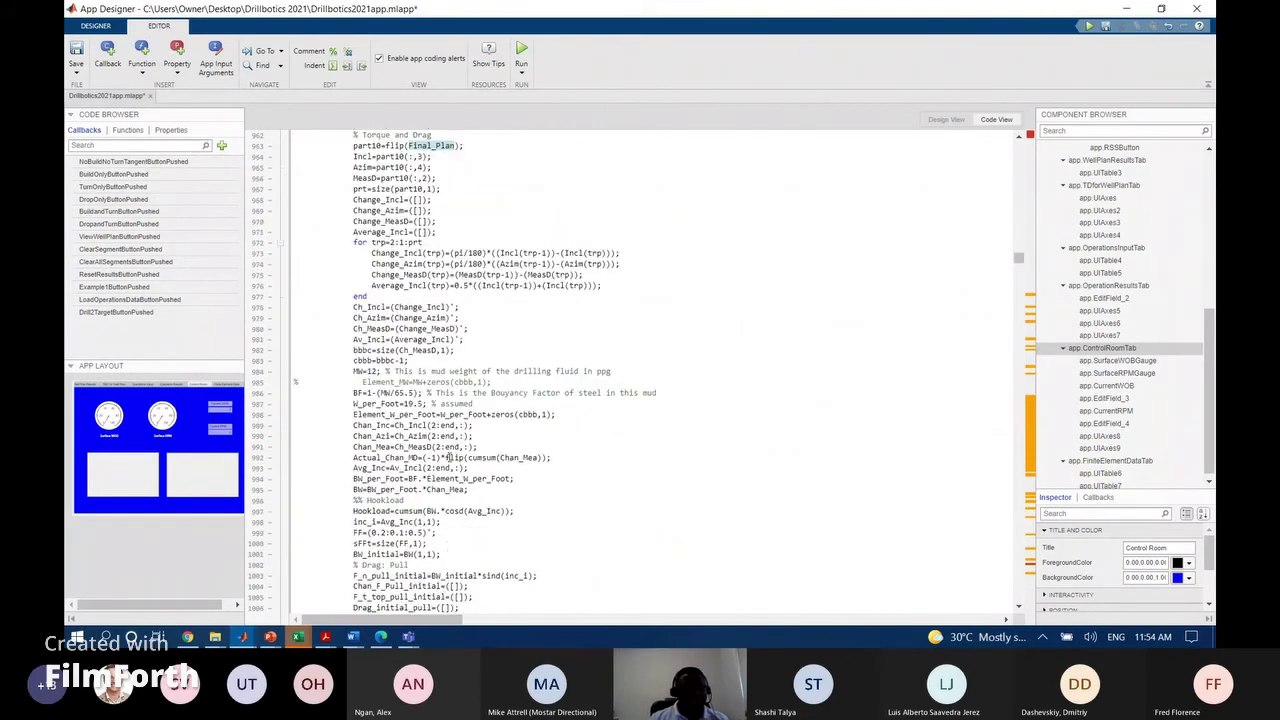
{"action": "scroll", "coordinate": [449, 457], "scroll_direction": "down", "scroll_amount": 2}
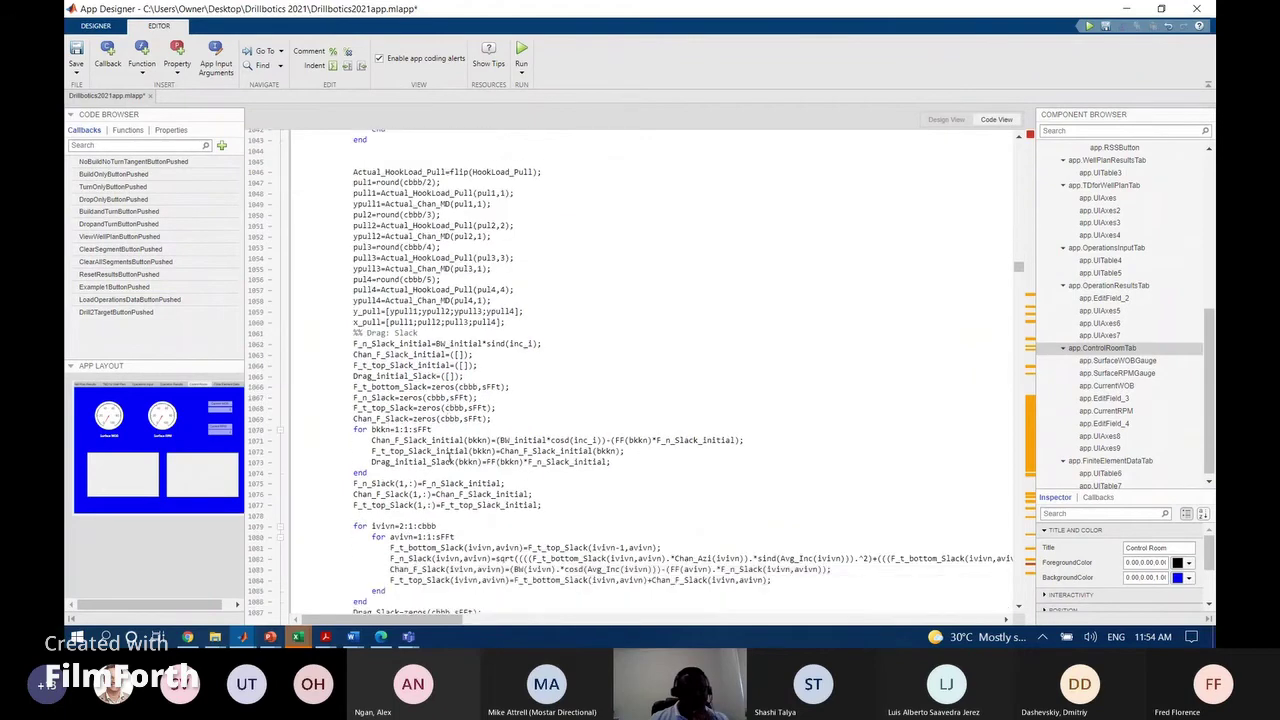
{"action": "scroll", "coordinate": [449, 457], "scroll_direction": "down", "scroll_amount": 17}
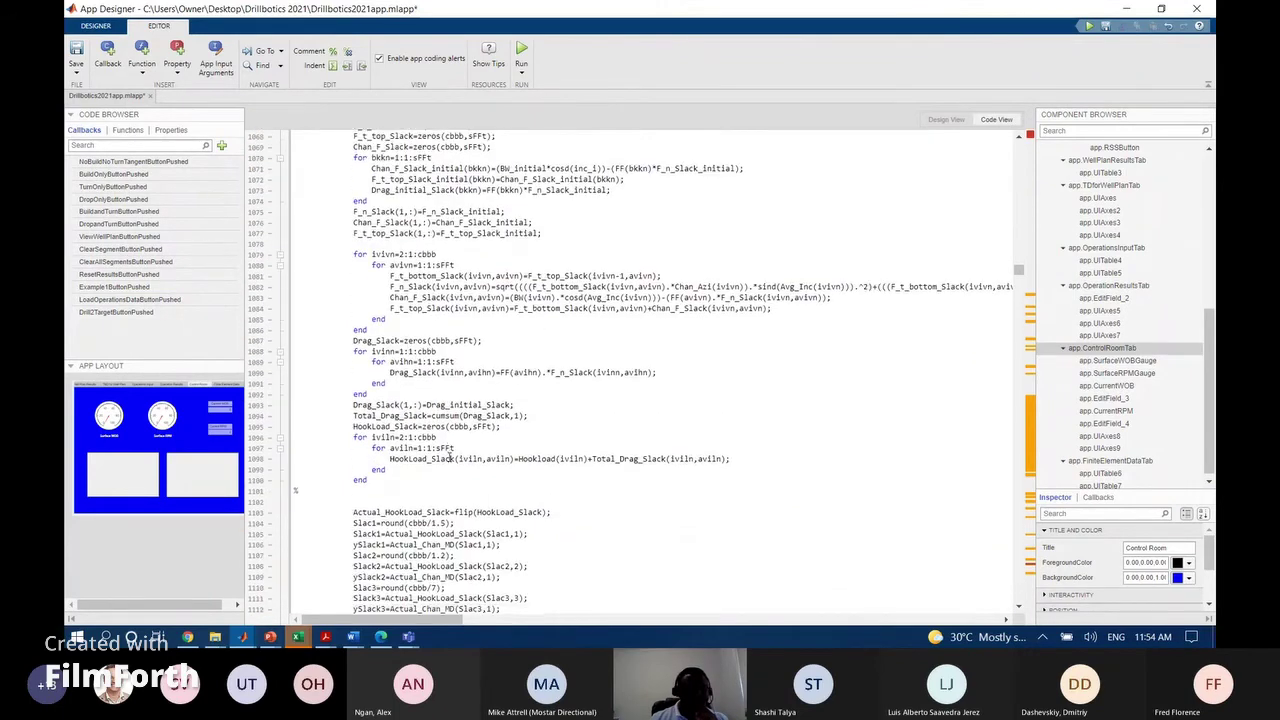
{"action": "scroll", "coordinate": [449, 457], "scroll_direction": "down", "scroll_amount": 5}
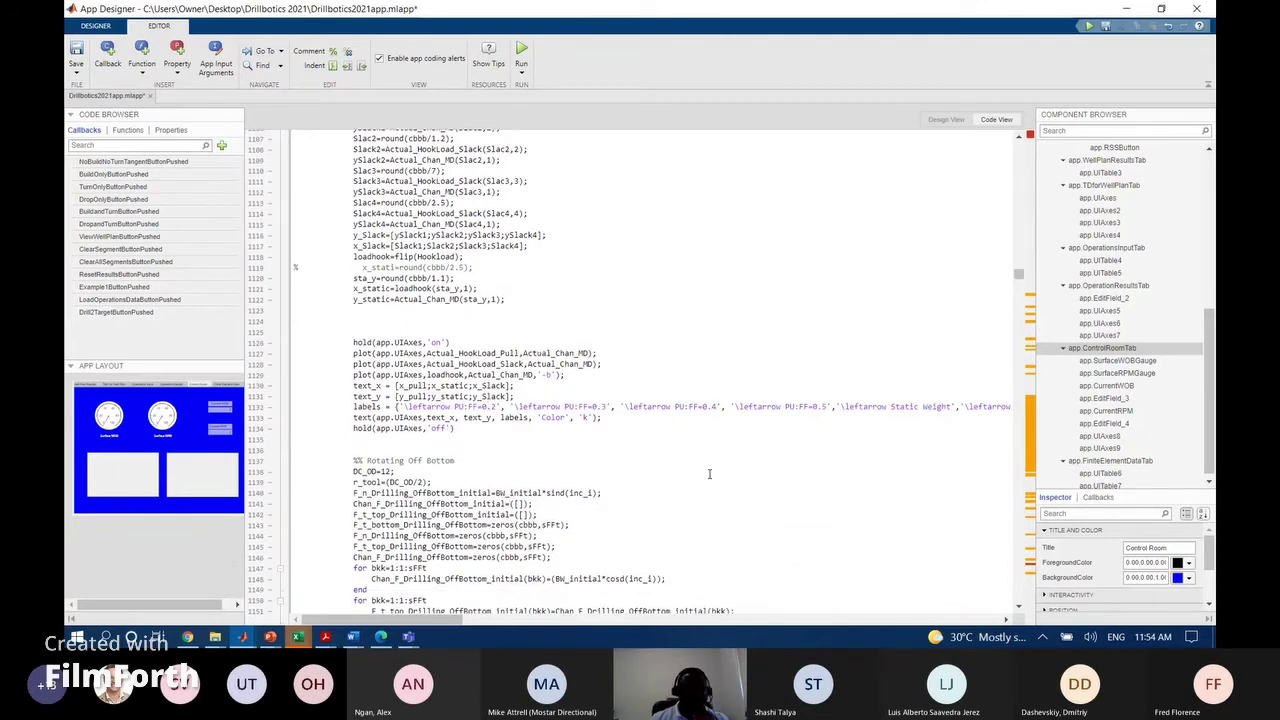
{"action": "scroll", "coordinate": [710, 474], "scroll_direction": "down", "scroll_amount": 7}
{"action": "scroll", "coordinate": [710, 474], "scroll_direction": "down", "scroll_amount": 15}
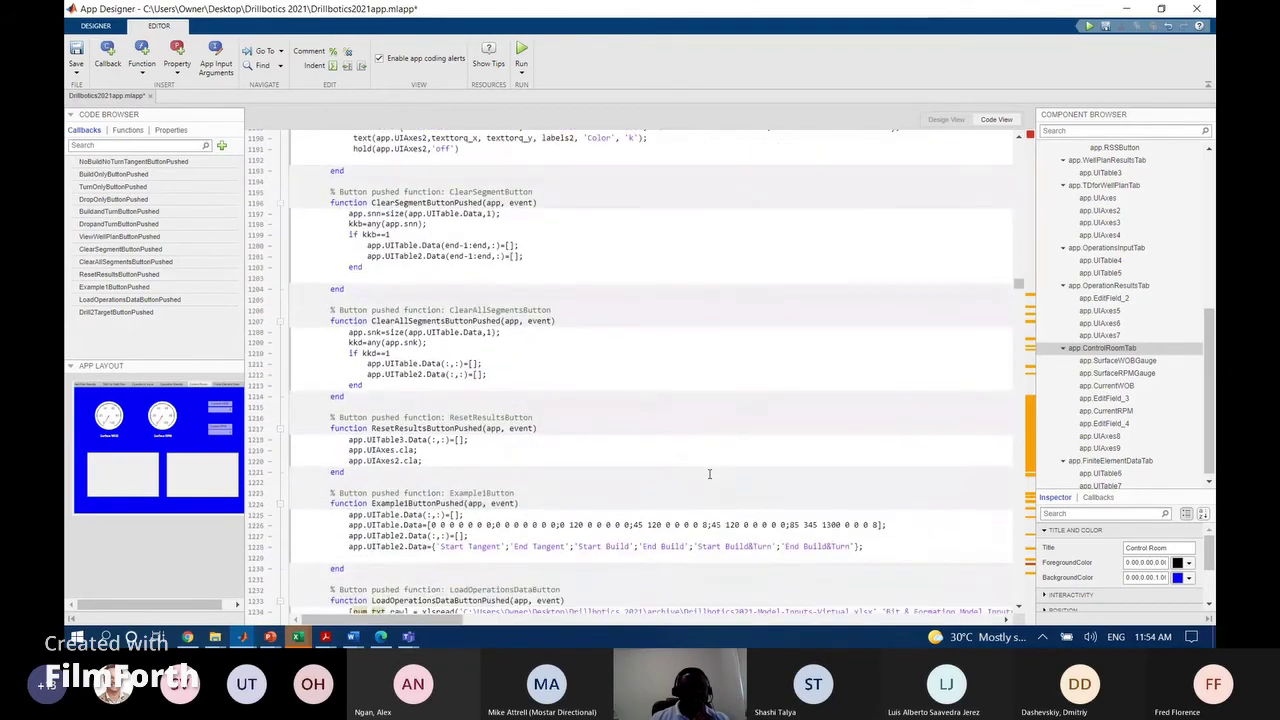
{"action": "scroll", "coordinate": [709, 473], "scroll_direction": "up", "scroll_amount": 10}
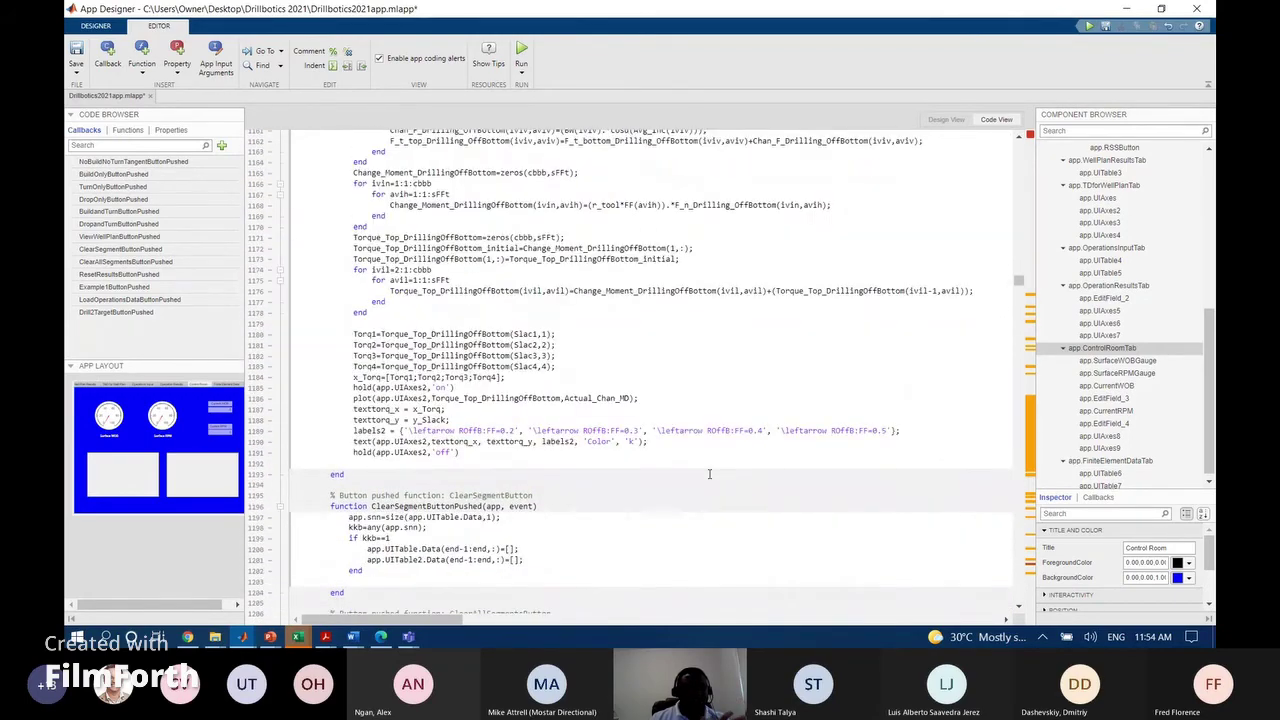
{"action": "scroll", "coordinate": [709, 473], "scroll_direction": "down", "scroll_amount": 18}
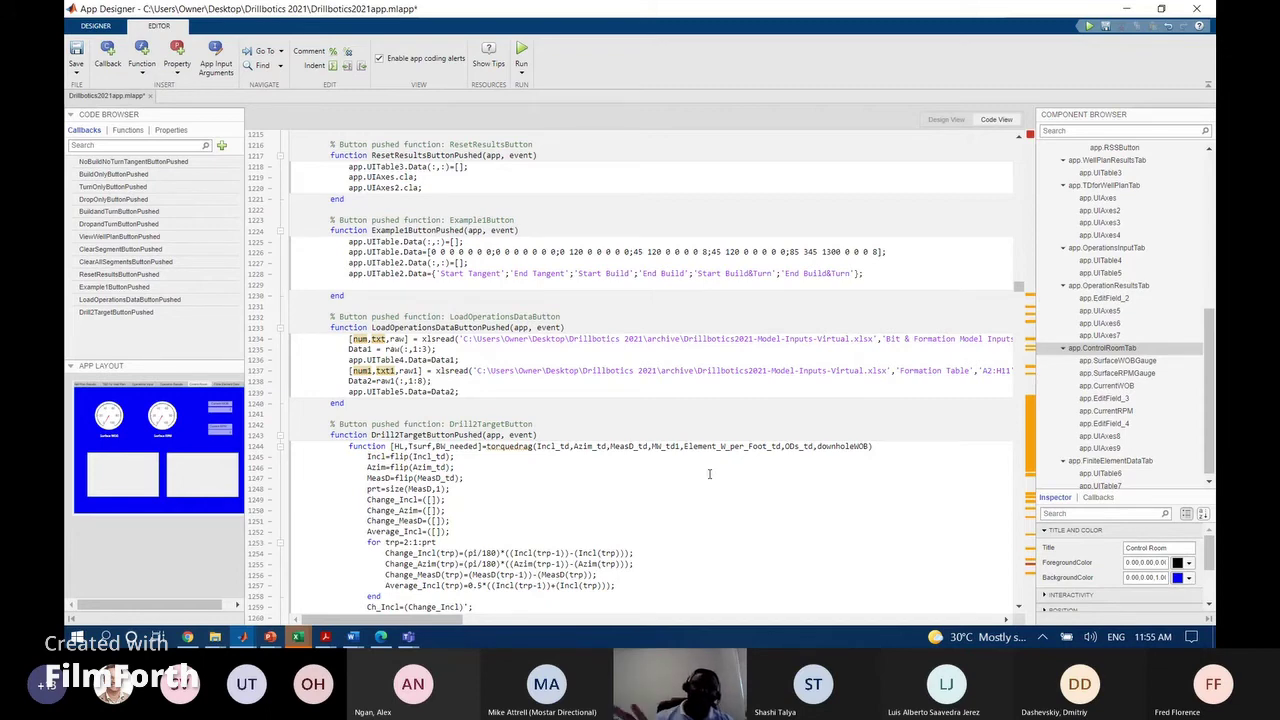
Scroll to the LoadOperationsDataButtonPushed and Drill2TargetButtonPushed callbacks at lines 1226–1270
{"action": "scroll", "coordinate": [709, 474], "scroll_direction": "down", "scroll_amount": 4}
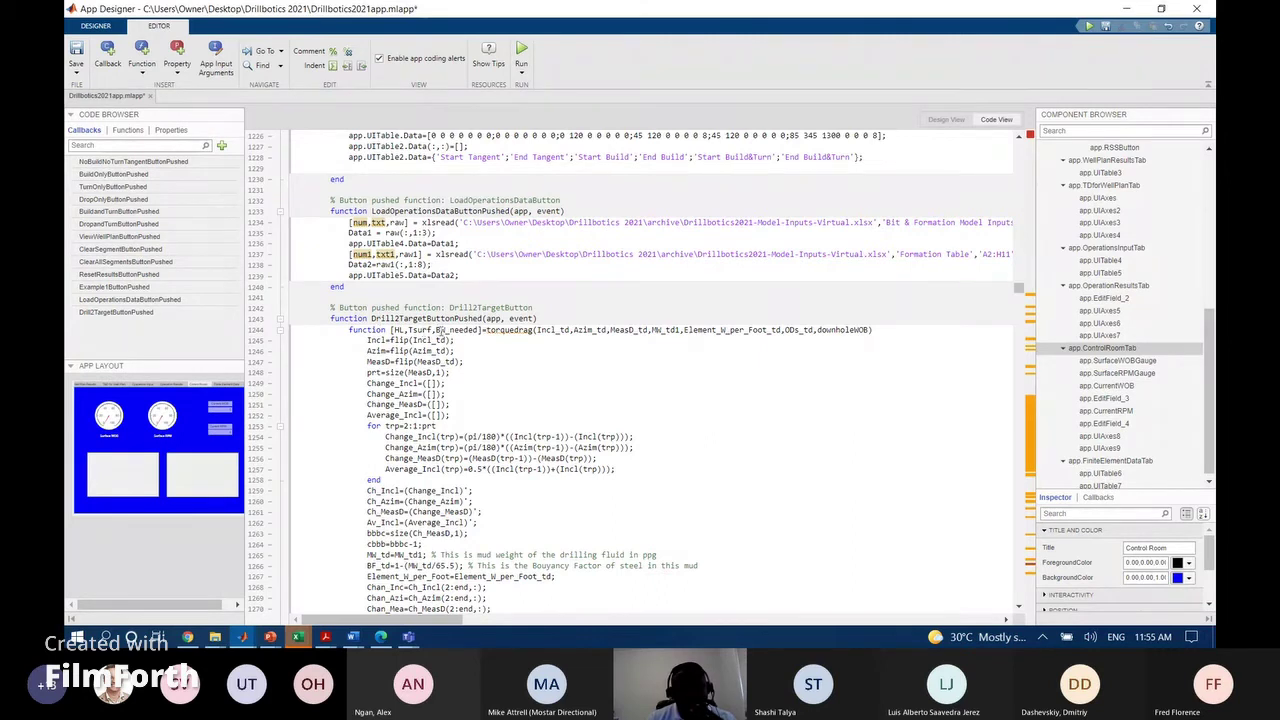
{"action": "double_click", "coordinate": [440, 330]}
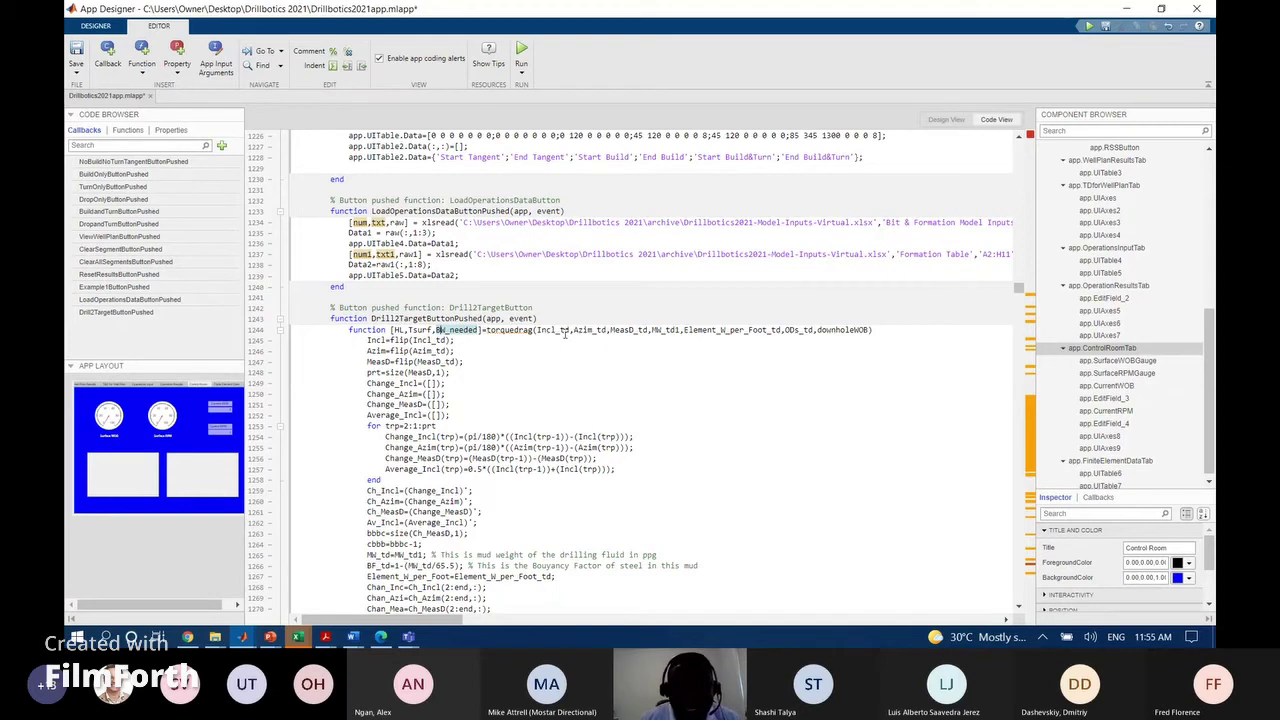
{"action": "left_click", "coordinate": [560, 330]}
{"action": "left_click", "coordinate": [590, 330]}
{"action": "left_click", "coordinate": [614, 331]}
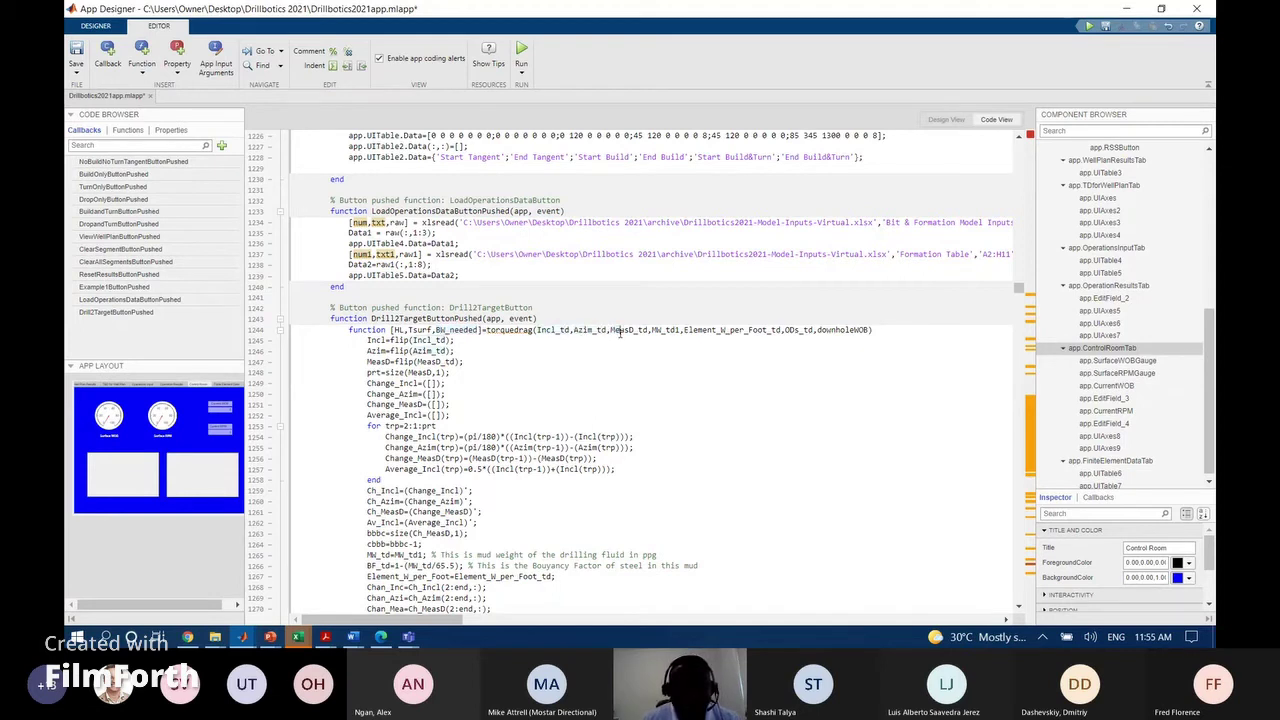
{"action": "left_click", "coordinate": [653, 330]}
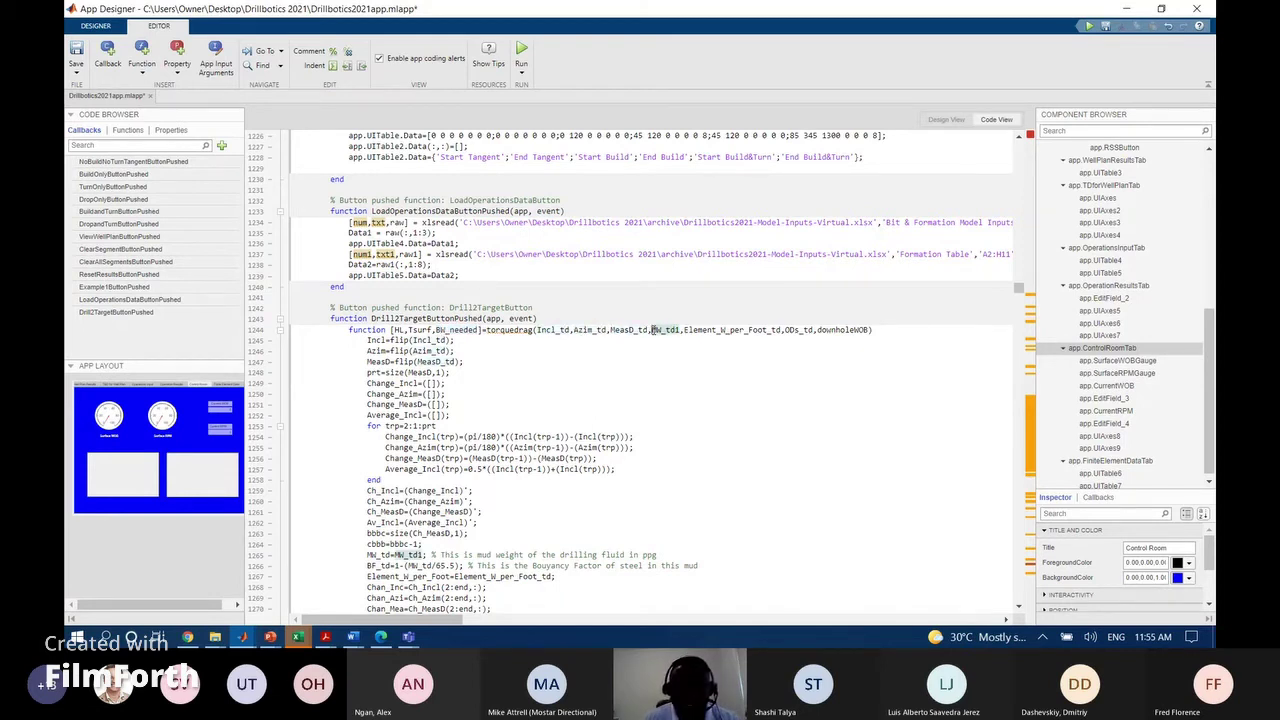
{"action": "left_click", "coordinate": [688, 330]}
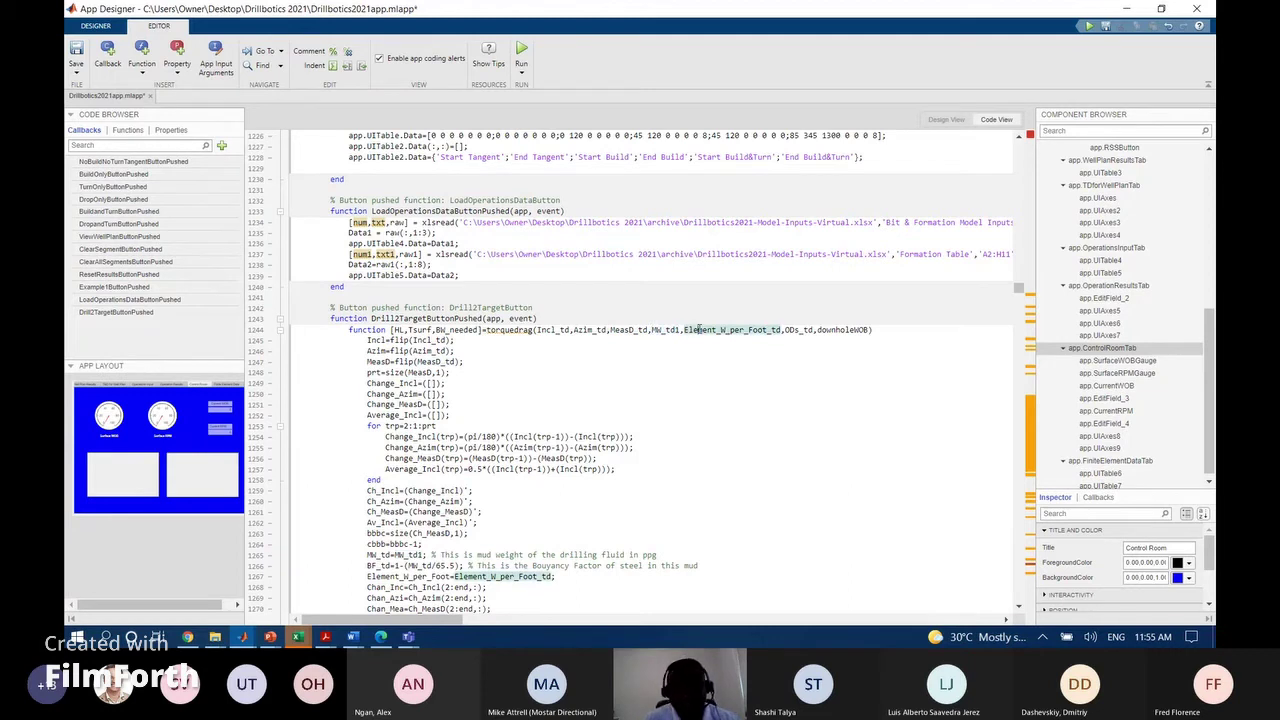
{"action": "left_click", "coordinate": [830, 330]}
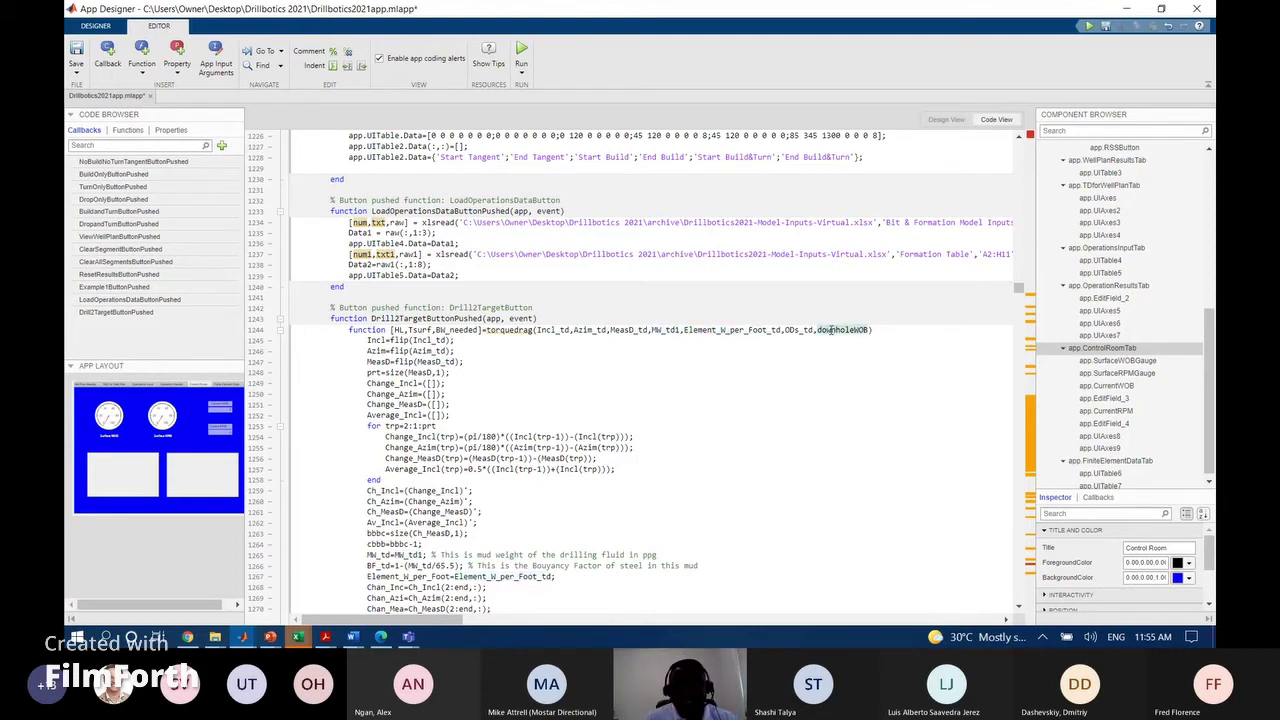
{"action": "left_click", "coordinate": [795, 330]}
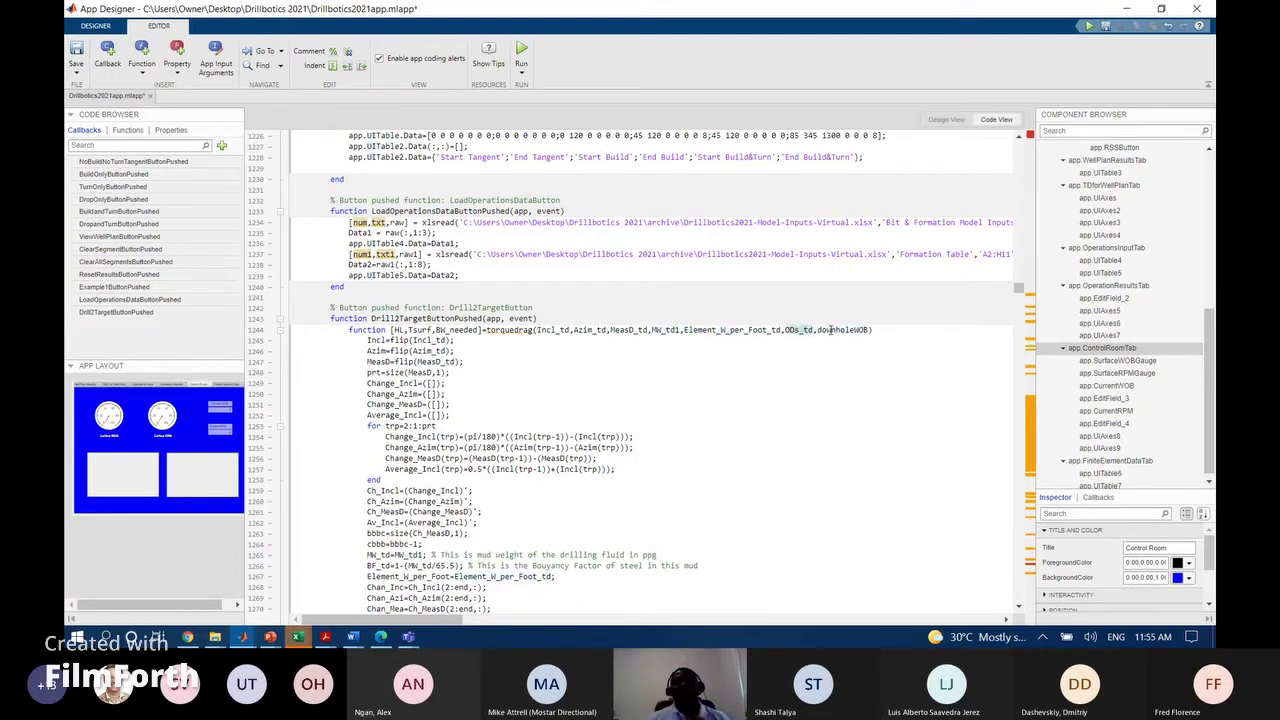
{"action": "left_click", "coordinate": [828, 330]}
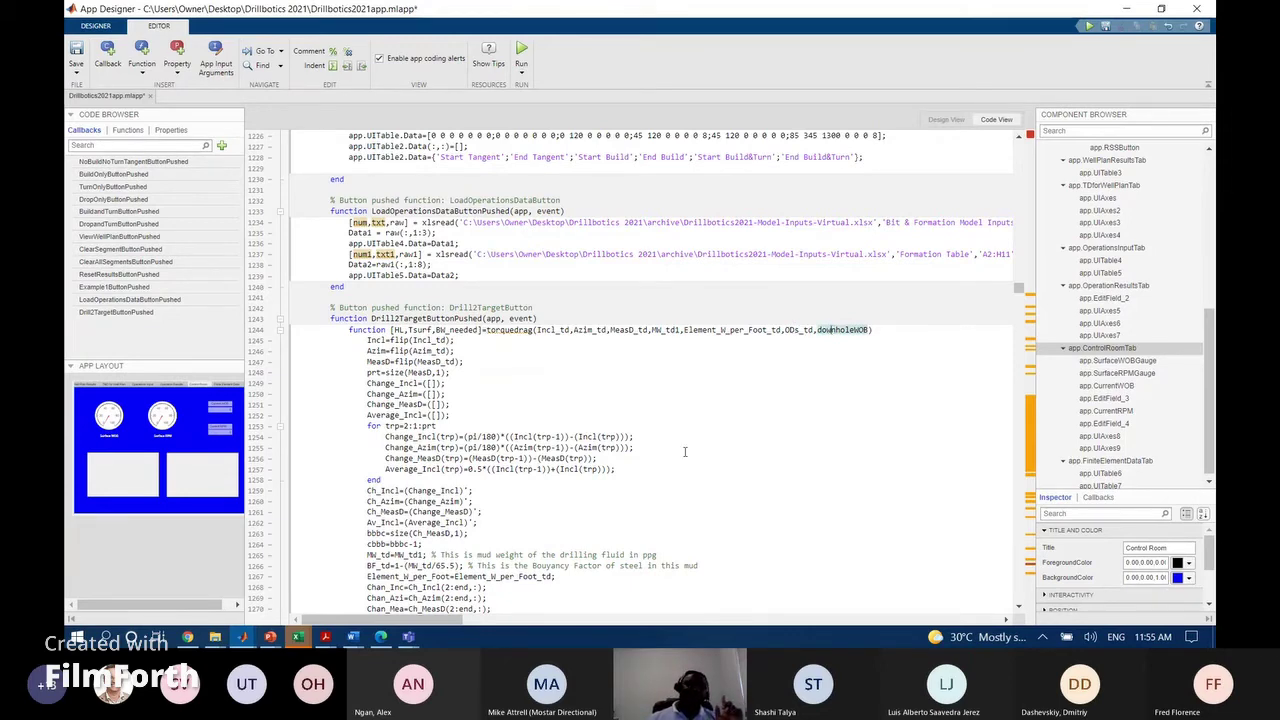
Read the drag, hookload and Tsurf torque code down to the rotateFEM call on line 1465
{"action": "scroll", "coordinate": [685, 452], "scroll_direction": "down", "scroll_amount": 10}
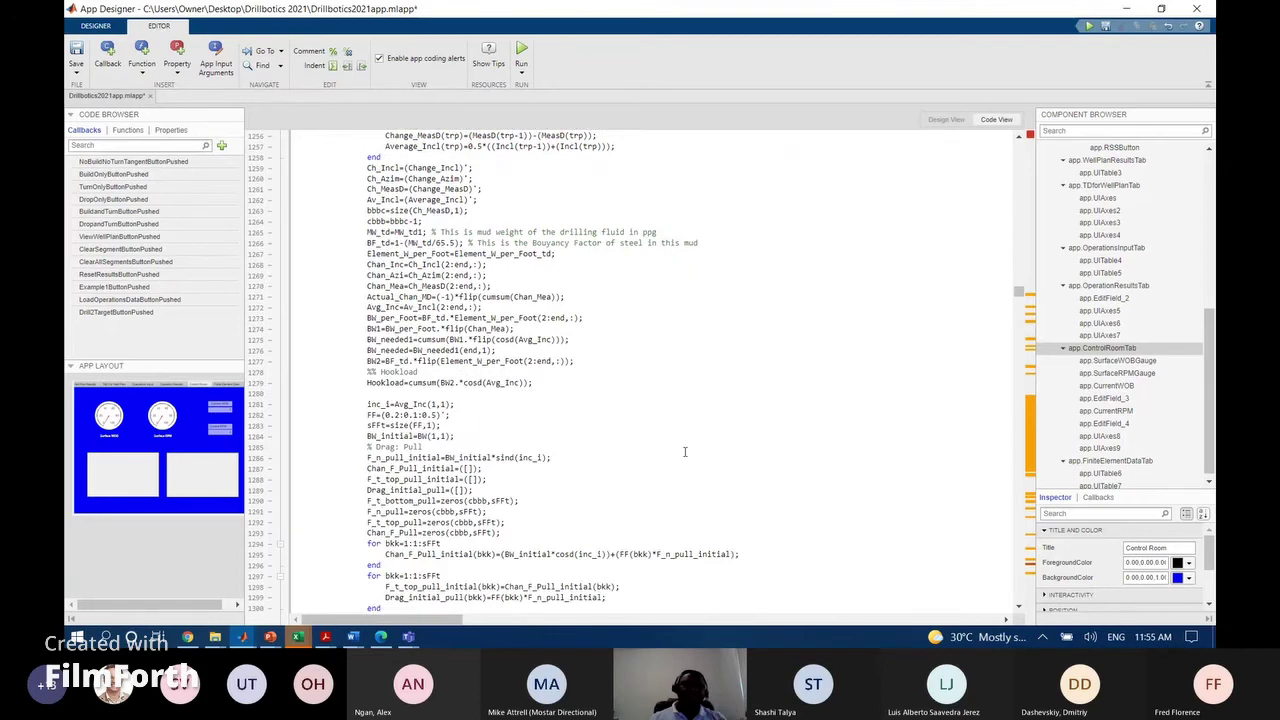
{"action": "scroll", "coordinate": [685, 452], "scroll_direction": "down", "scroll_amount": 17}
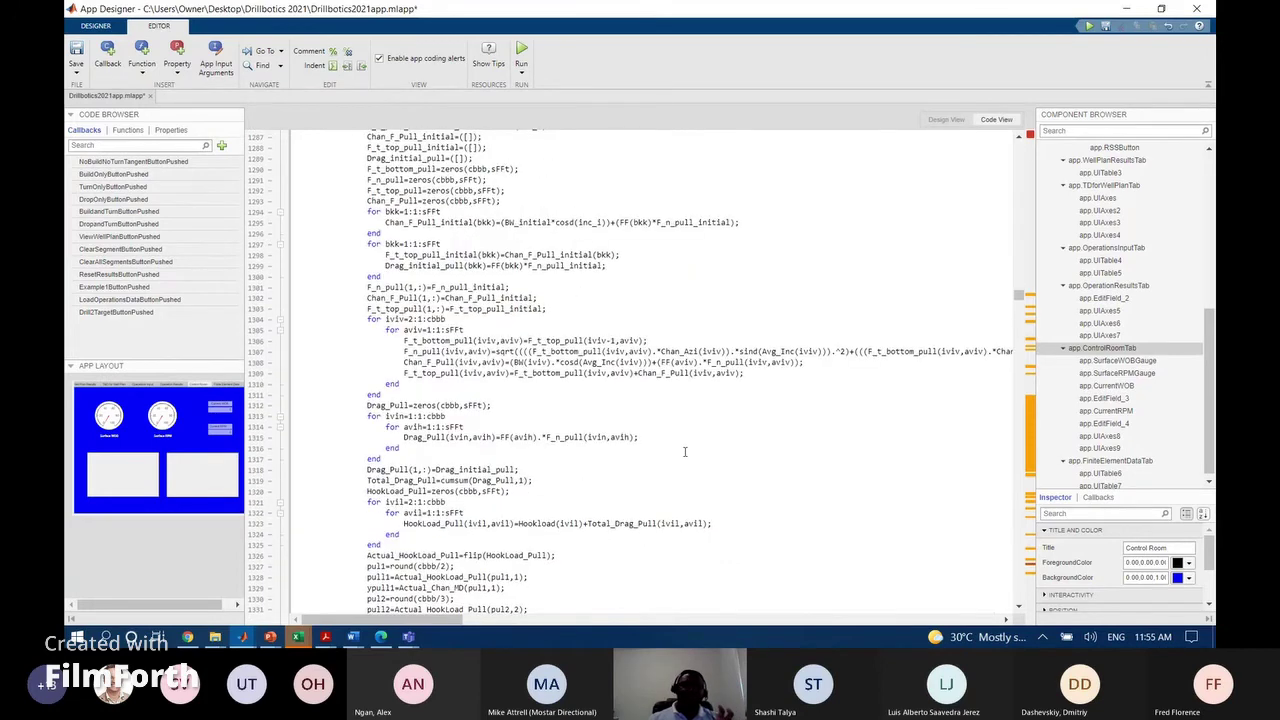
{"action": "scroll", "coordinate": [685, 452], "scroll_direction": "down", "scroll_amount": 8}
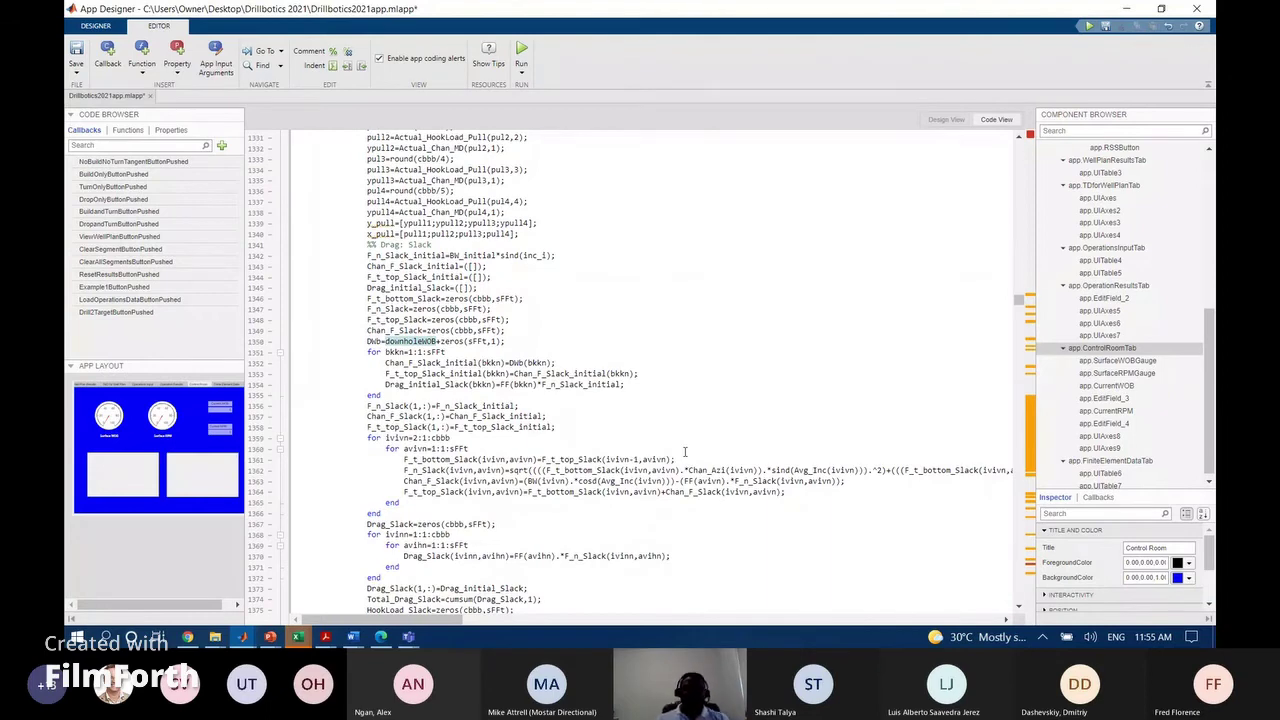
{"action": "scroll", "coordinate": [685, 452], "scroll_direction": "down", "scroll_amount": 8}
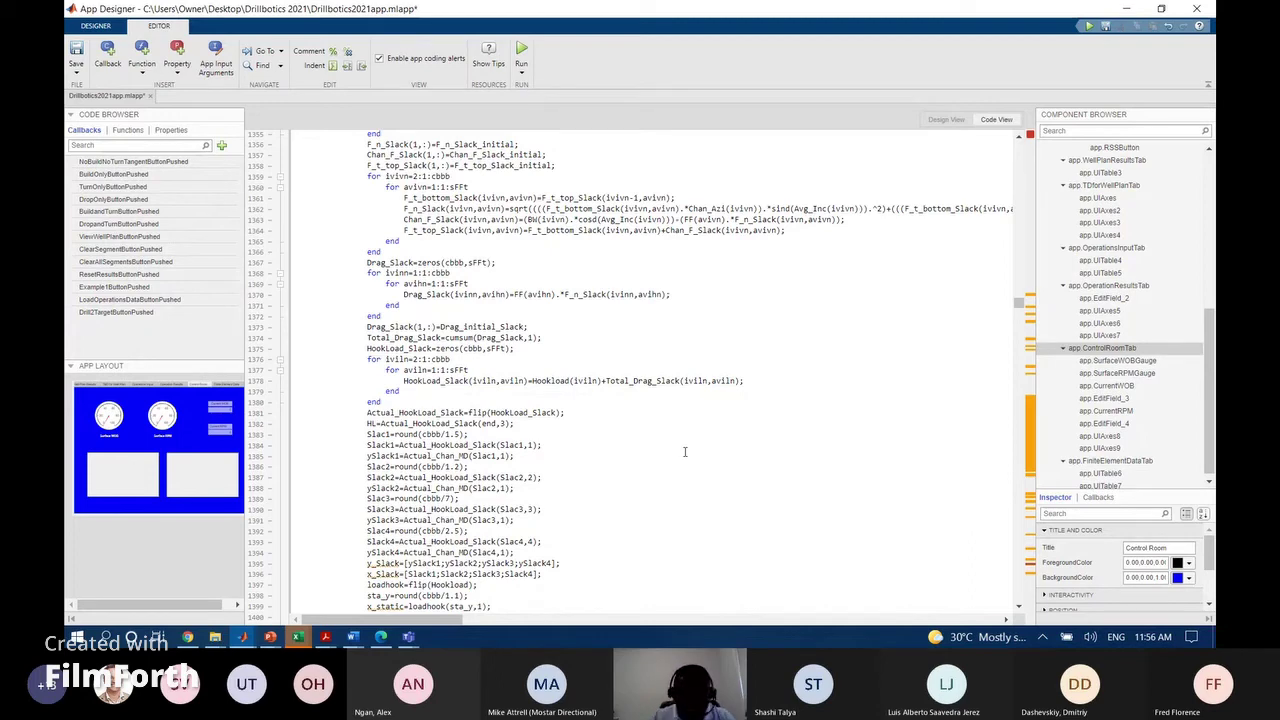
{"action": "scroll", "coordinate": [685, 452], "scroll_direction": "down", "scroll_amount": 7}
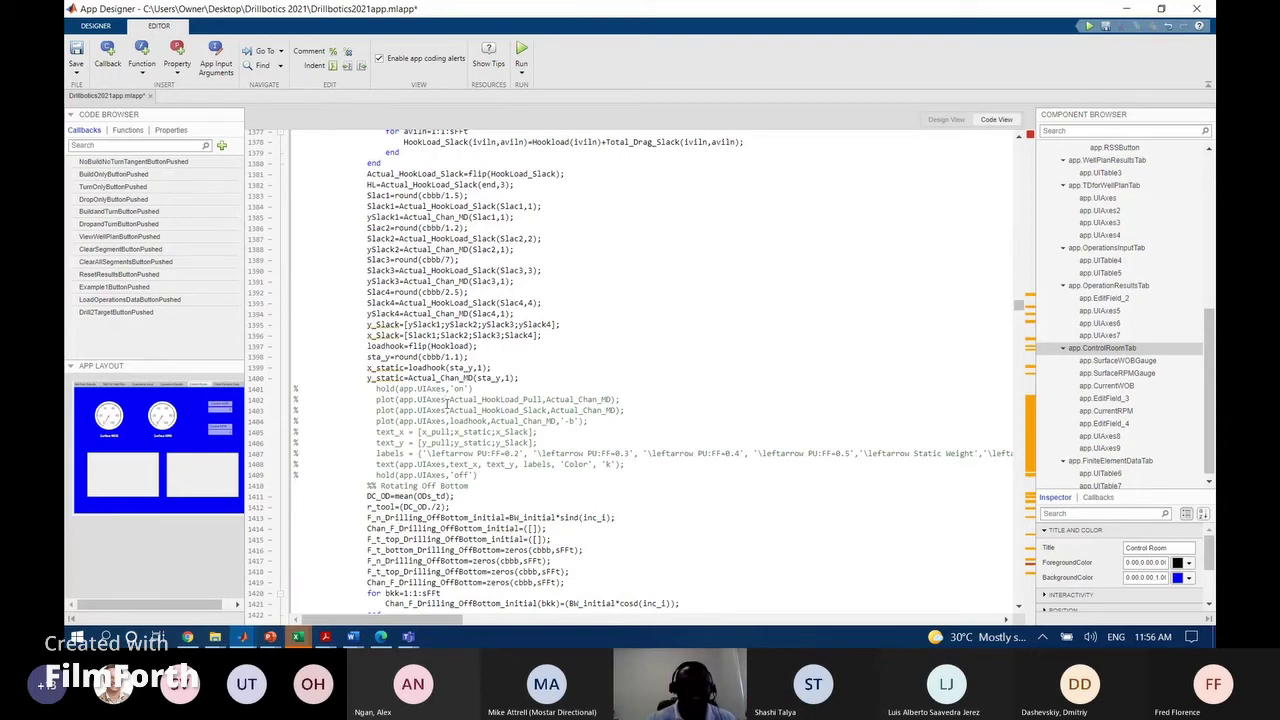
{"action": "scroll", "coordinate": [447, 404], "scroll_direction": "down", "scroll_amount": 5}
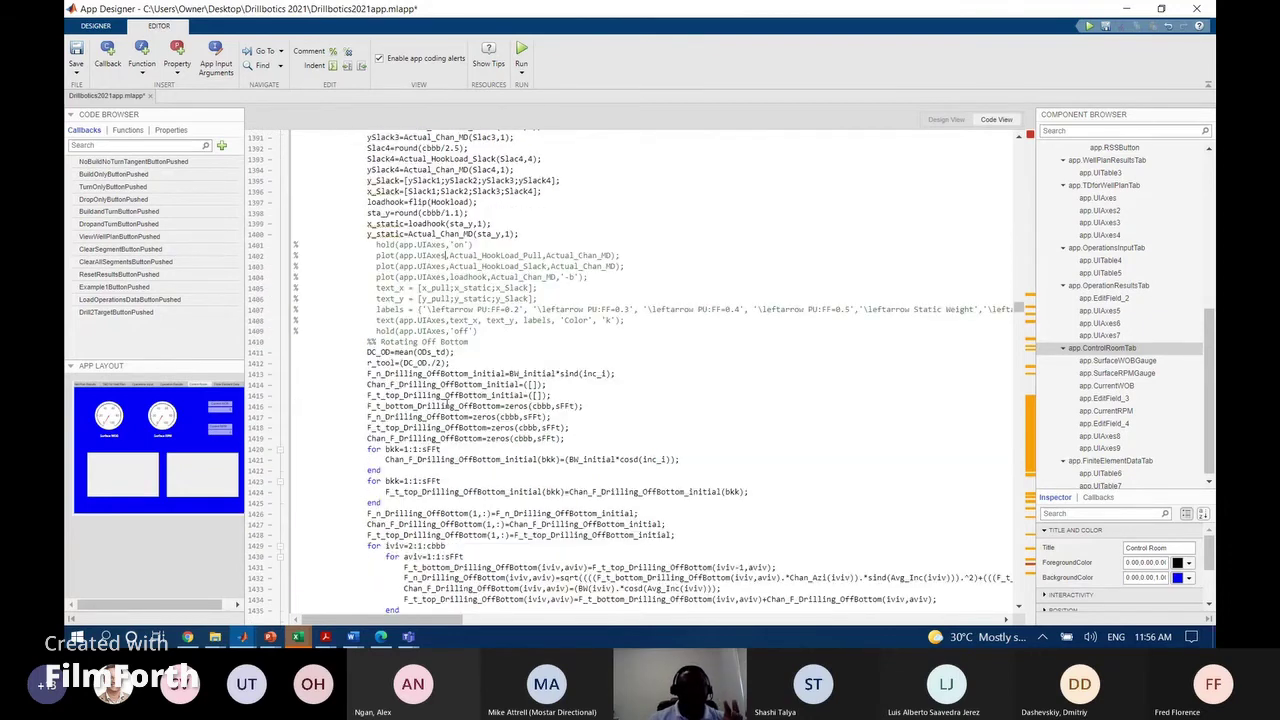
{"action": "scroll", "coordinate": [447, 404], "scroll_direction": "down", "scroll_amount": 7}
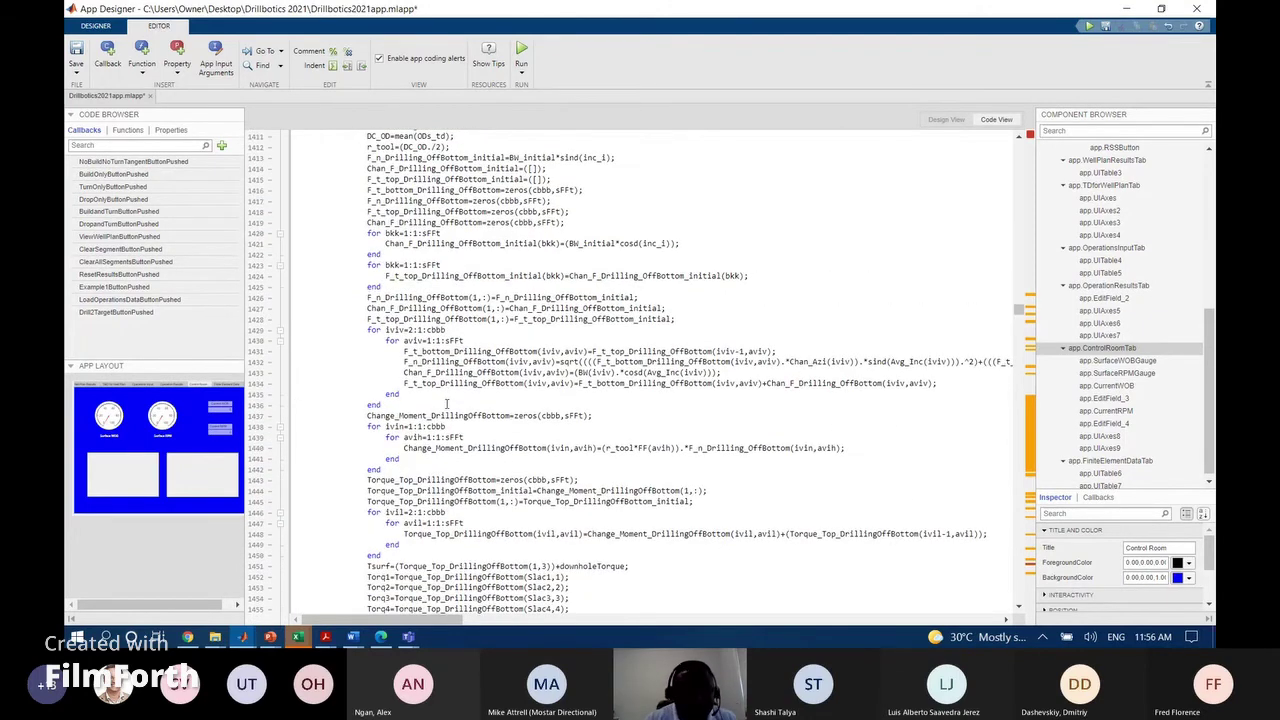
{"action": "scroll", "coordinate": [447, 404], "scroll_direction": "down", "scroll_amount": 8}
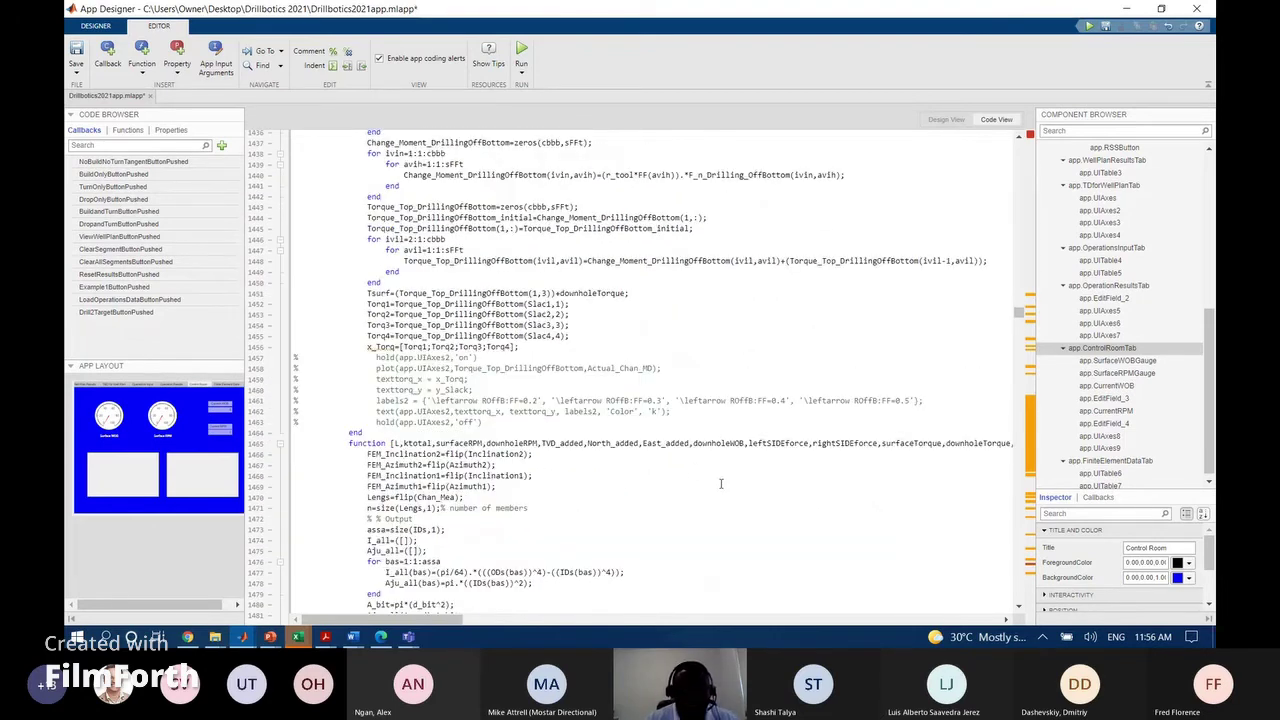
{"action": "left_click_drag", "start_coordinate": [436, 620], "coordinate": [490, 613]}
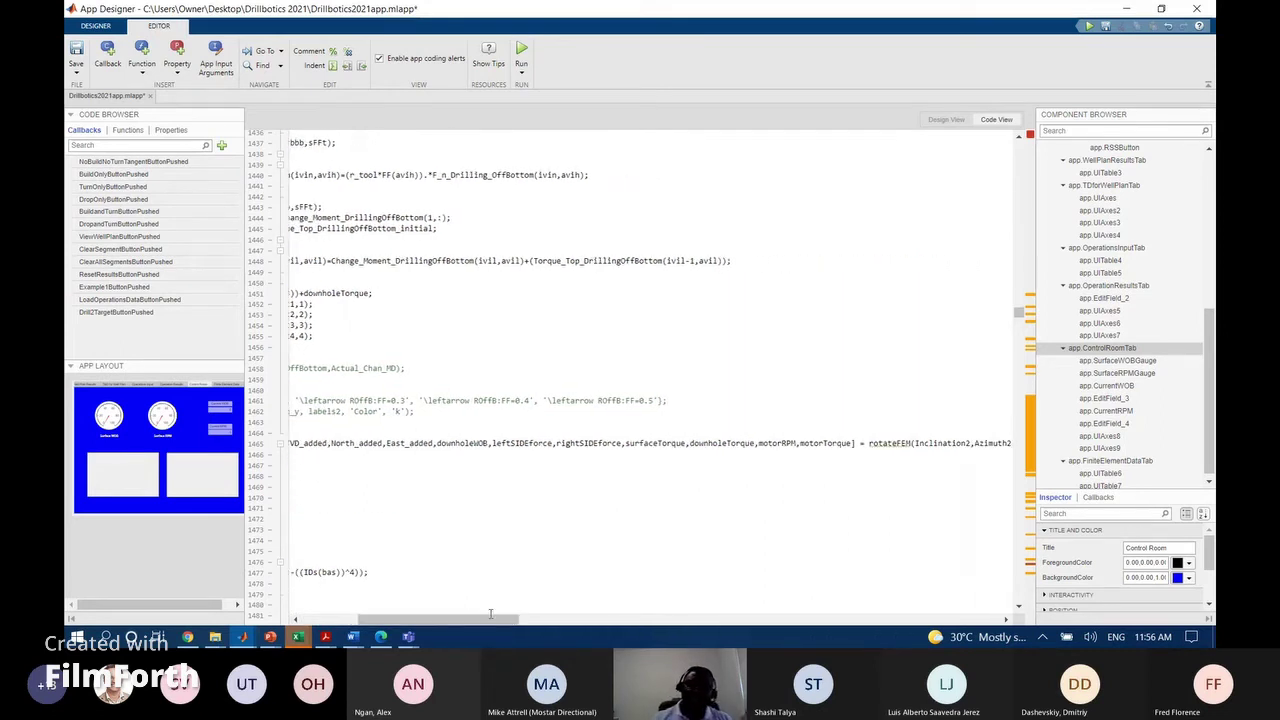
{"action": "mouse_move", "coordinate": [905, 443]}
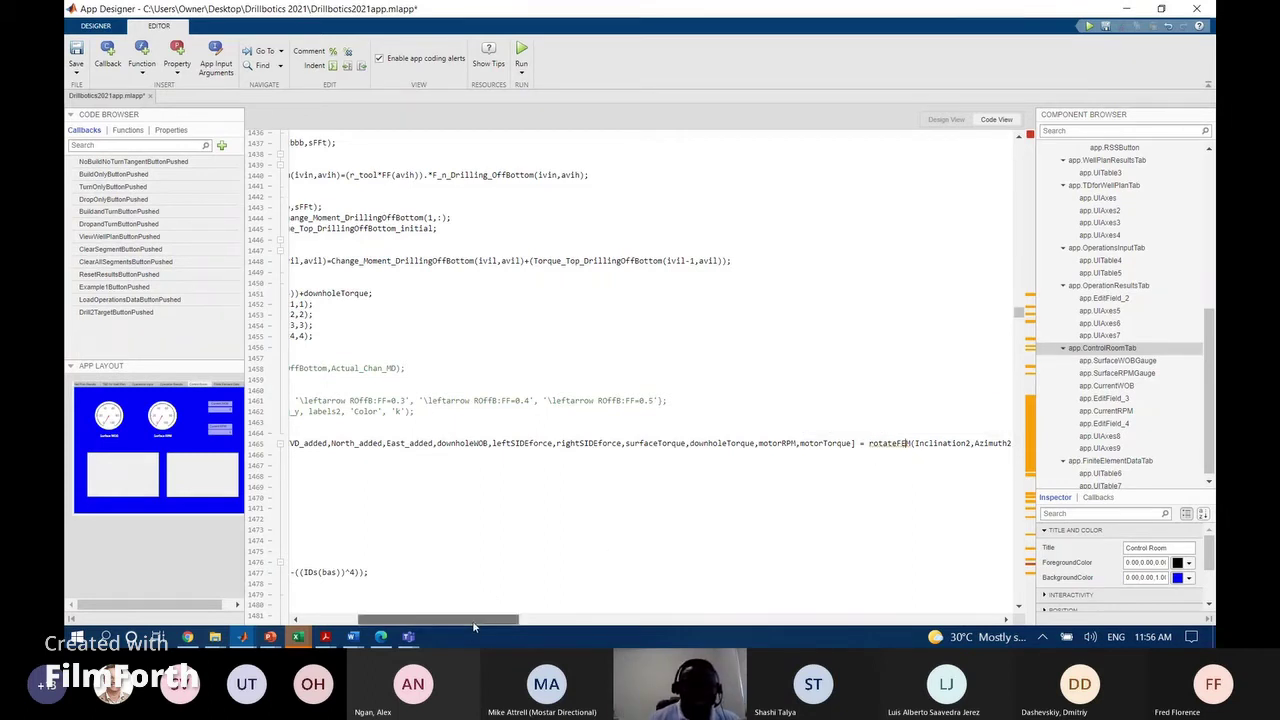
{"action": "left_click_drag", "start_coordinate": [480, 621], "coordinate": [433, 627]}
Highlight the ktotal, surfaceRPM, downholeRPM, TVD_added, North_added and East_added outputs of rotateFEM
{"action": "double_click", "coordinate": [352, 443]}
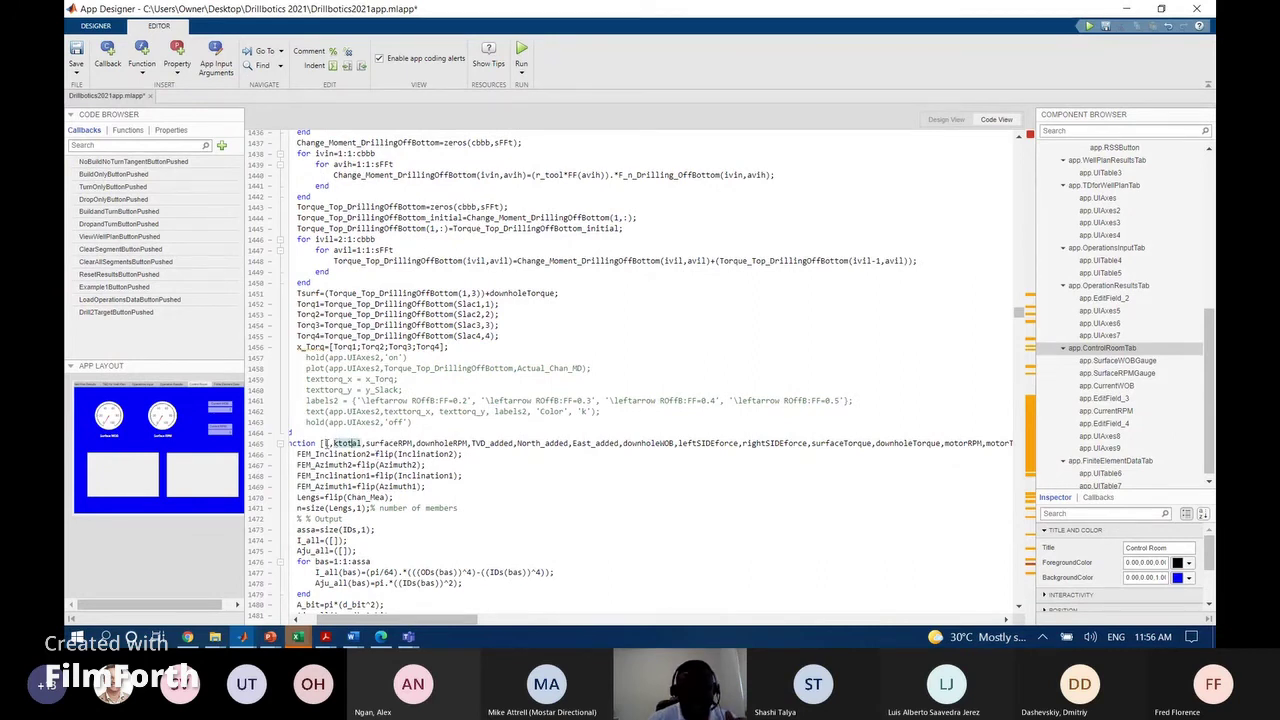
{"action": "left_click", "coordinate": [325, 443]}
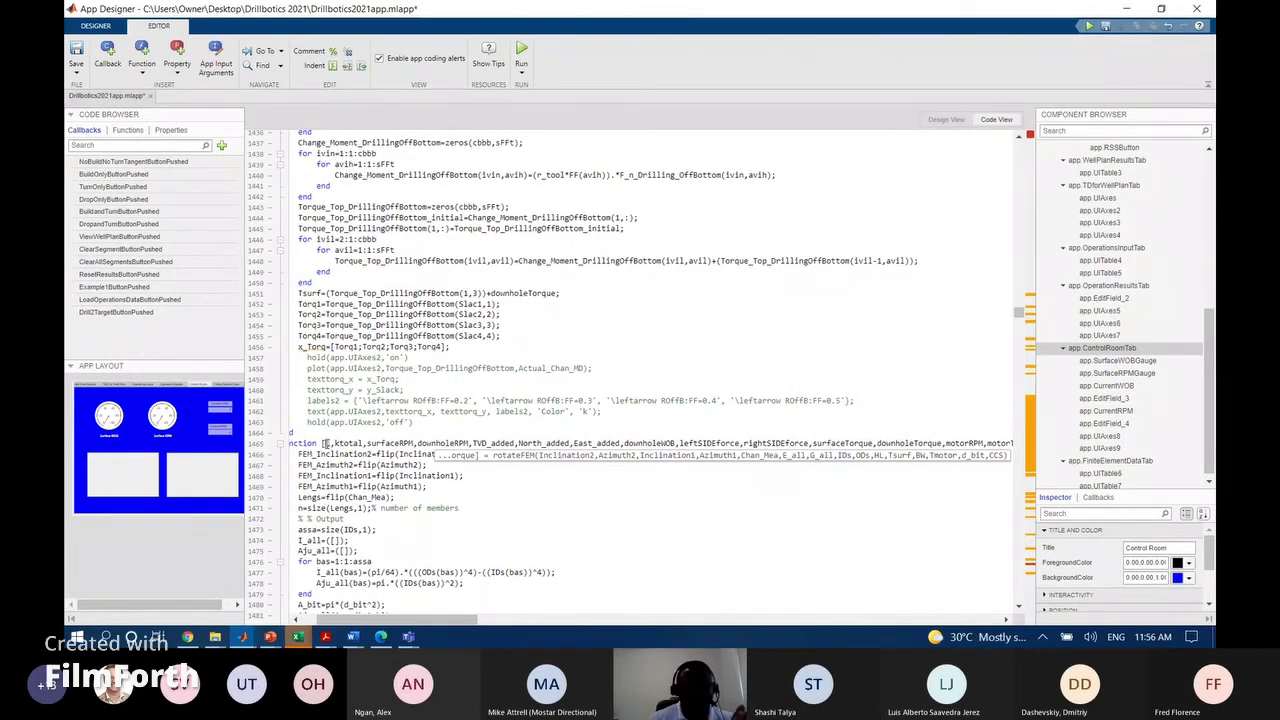
{"action": "double_click", "coordinate": [390, 443]}
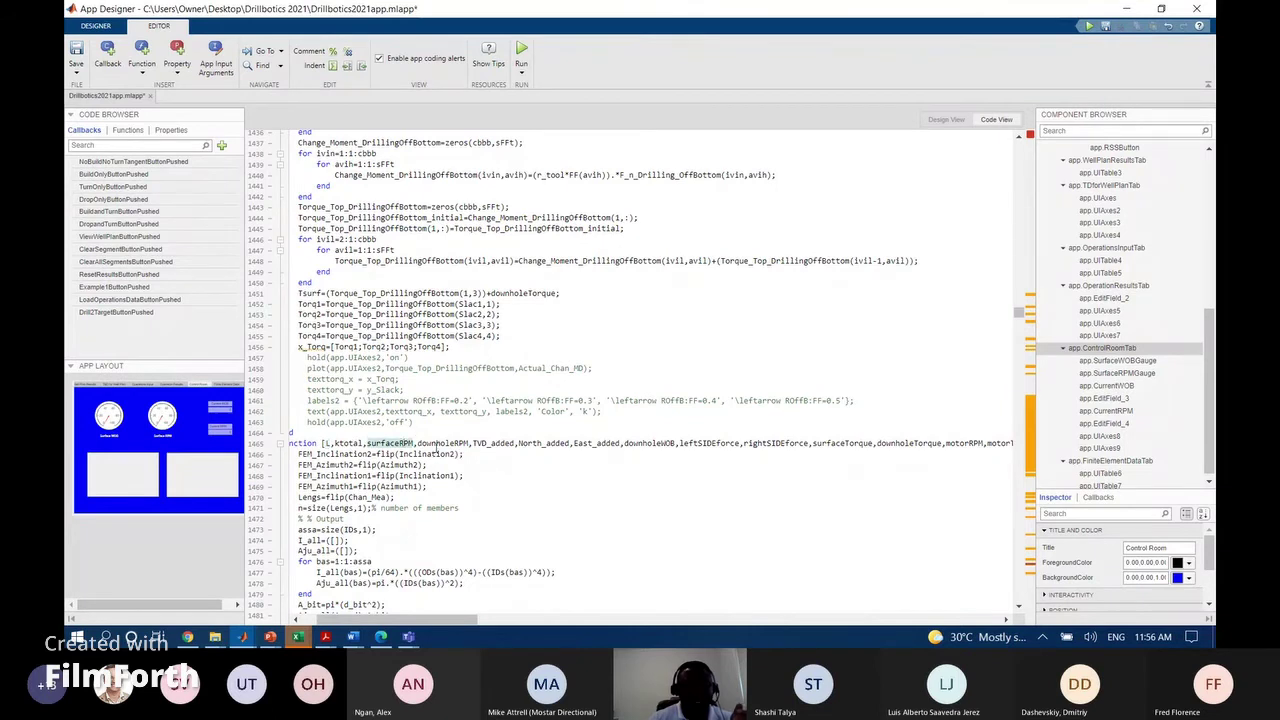
{"action": "double_click", "coordinate": [440, 443]}
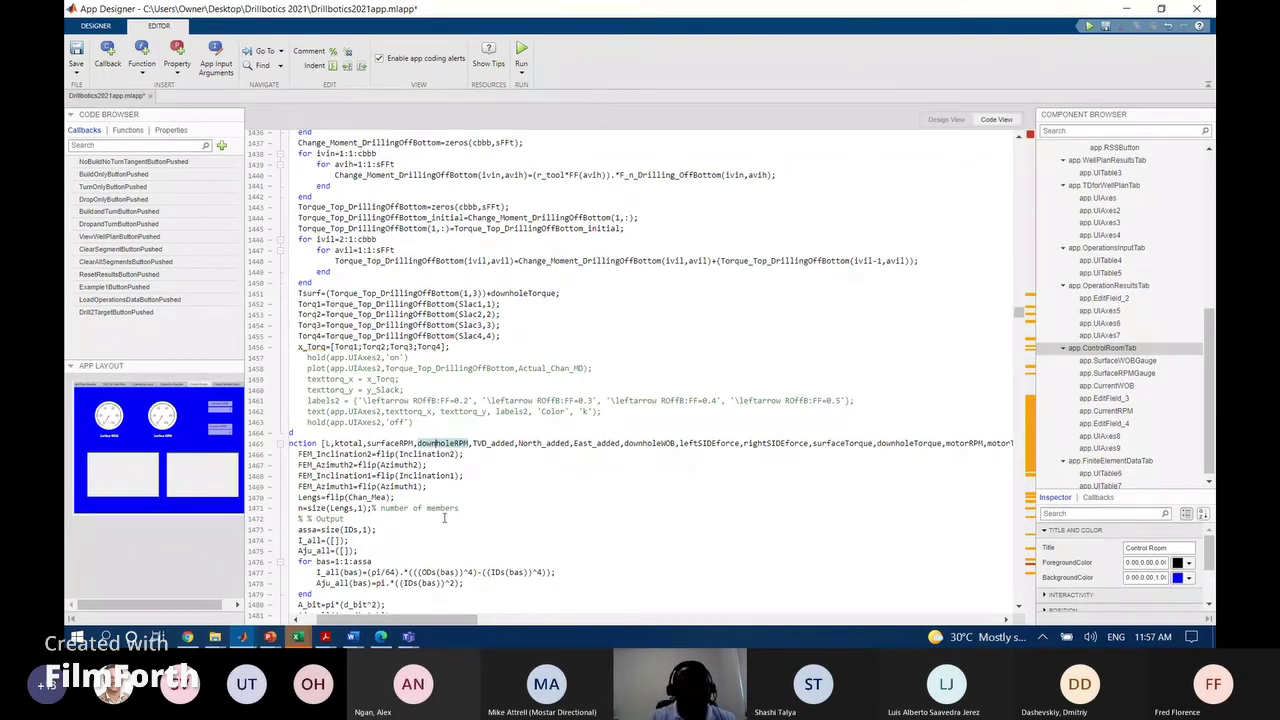
{"action": "left_click", "coordinate": [505, 443]}
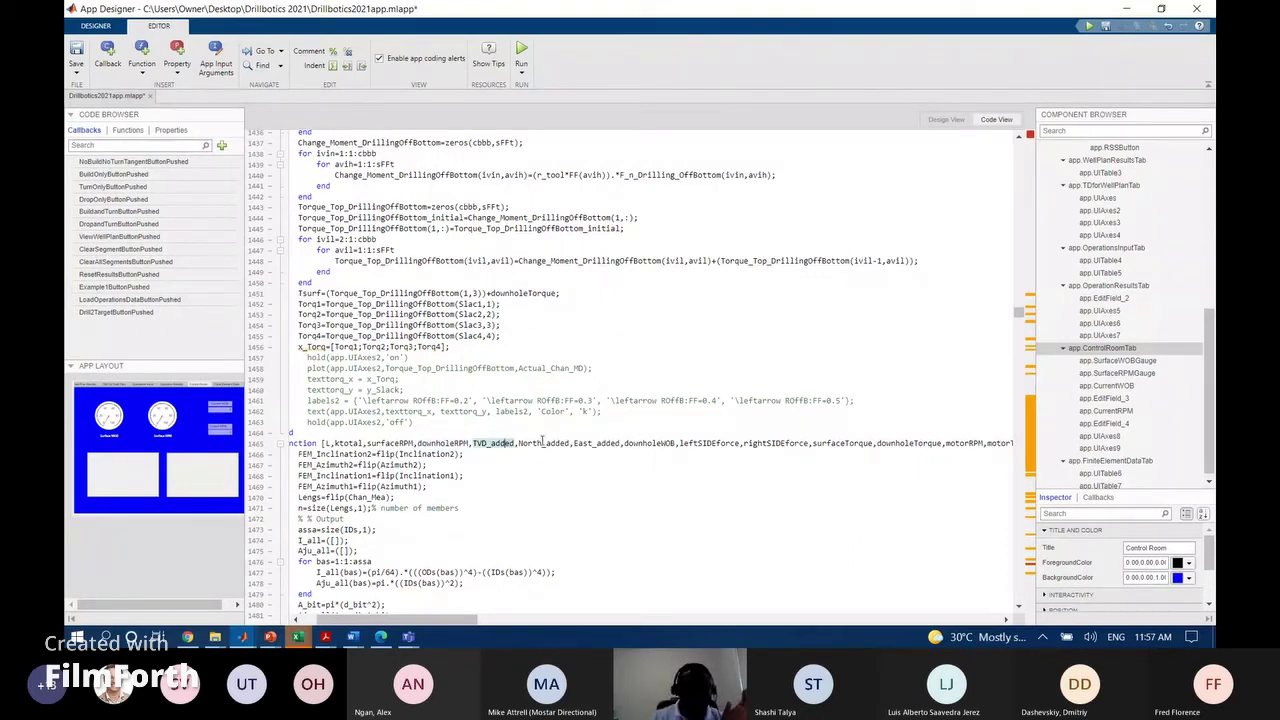
{"action": "left_click", "coordinate": [543, 442]}
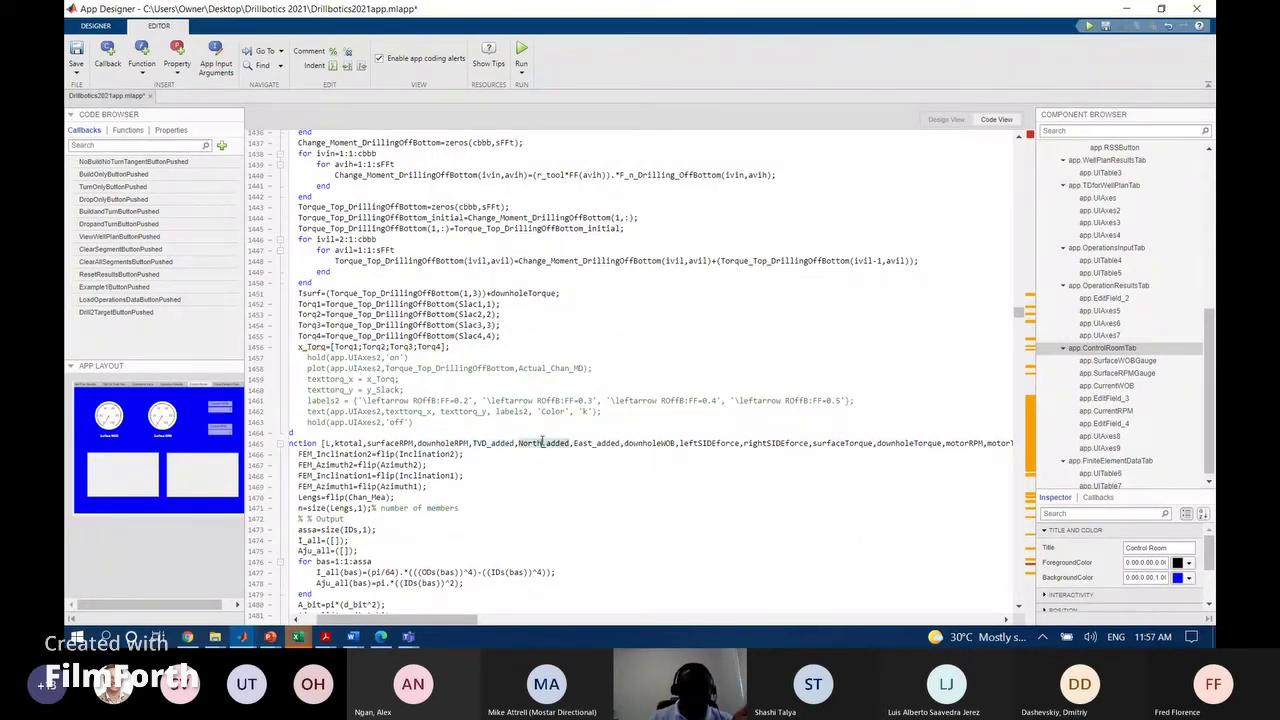
{"action": "left_click", "coordinate": [587, 445]}
Highlight the downholeWOB, leftSIDEforce, rightSIDEforce, surfaceTorque, downholeTorque and motorRPM outputs
{"action": "left_click", "coordinate": [660, 443]}
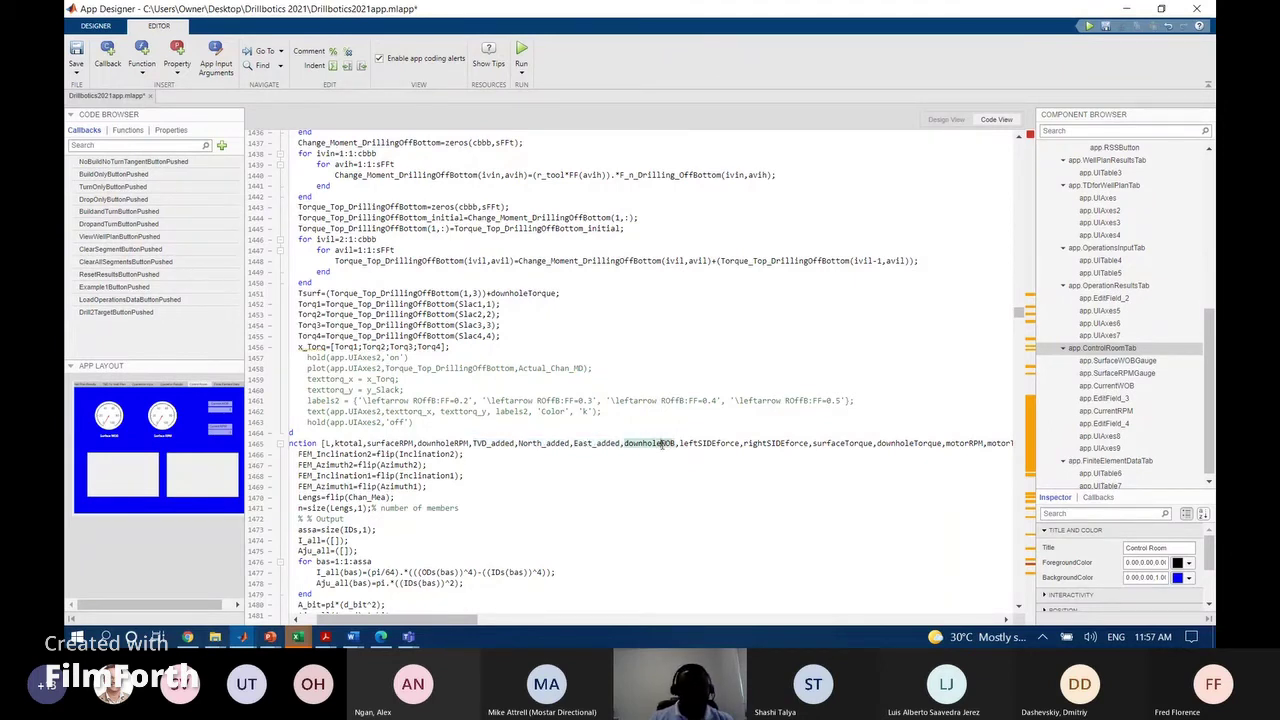
{"action": "left_click", "coordinate": [712, 443]}
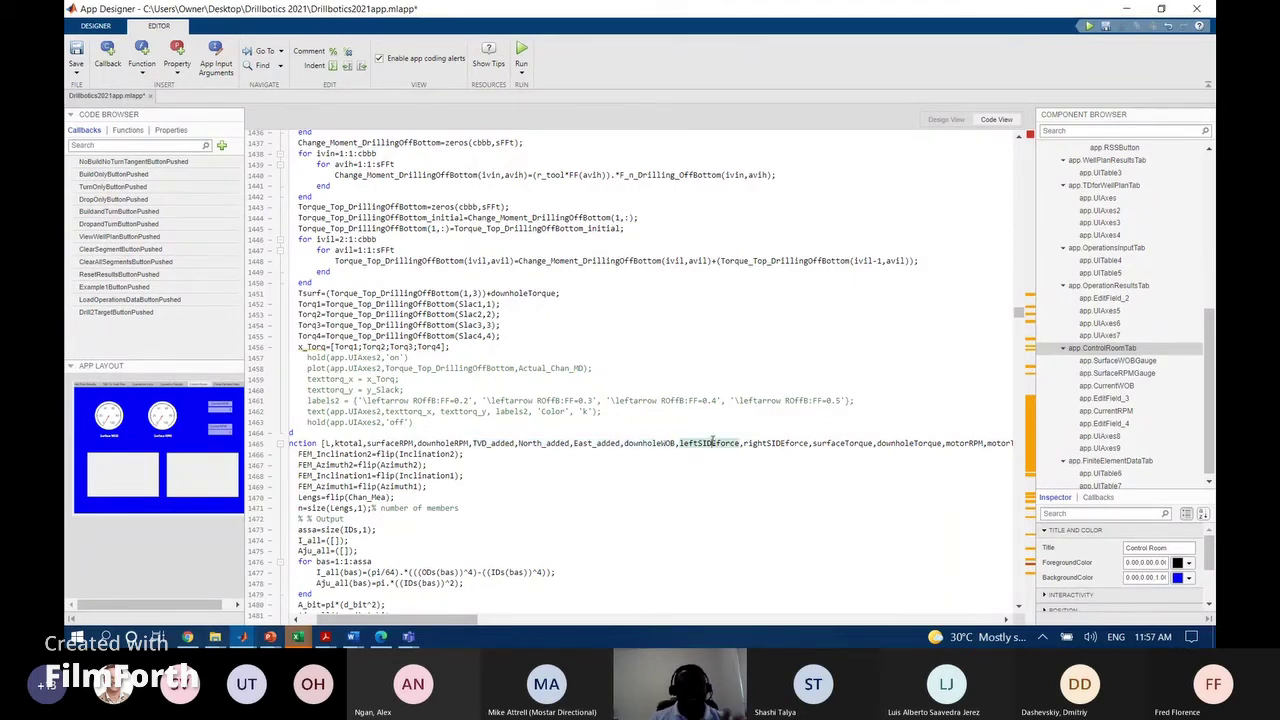
{"action": "left_click", "coordinate": [767, 443]}
{"action": "left_click", "coordinate": [840, 443]}
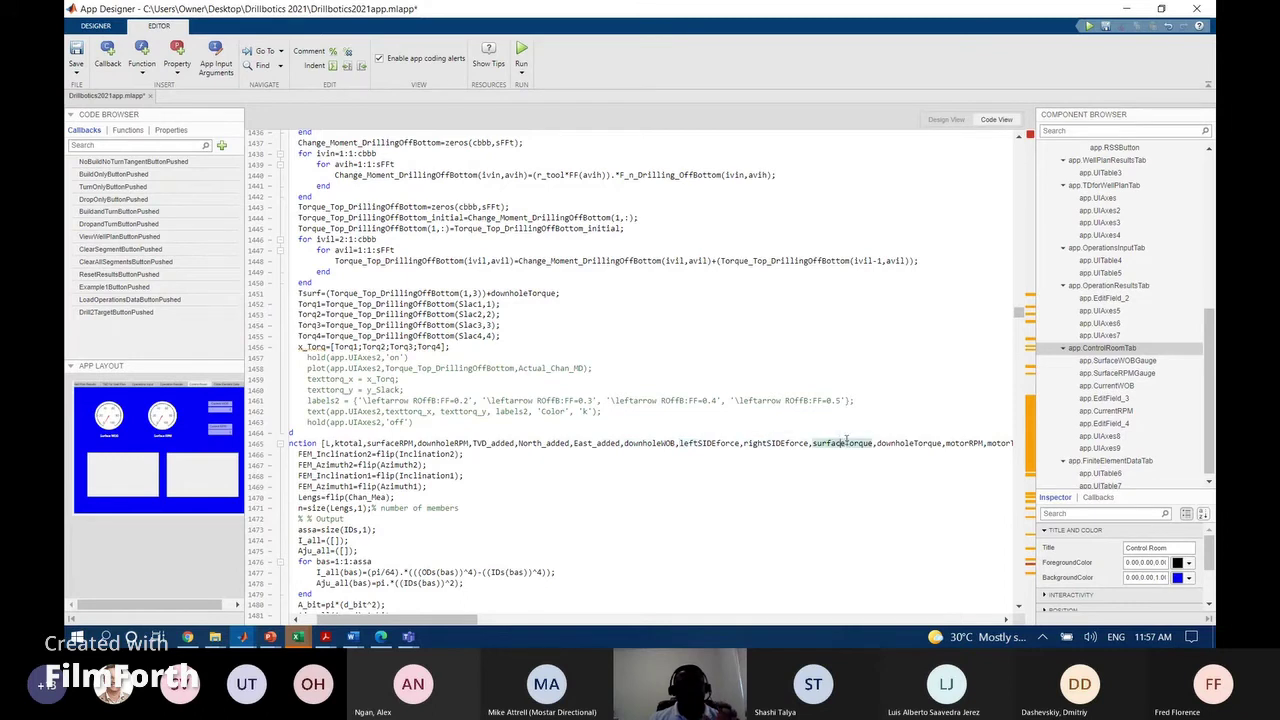
{"action": "left_click", "coordinate": [903, 442]}
{"action": "left_click", "coordinate": [964, 443]}
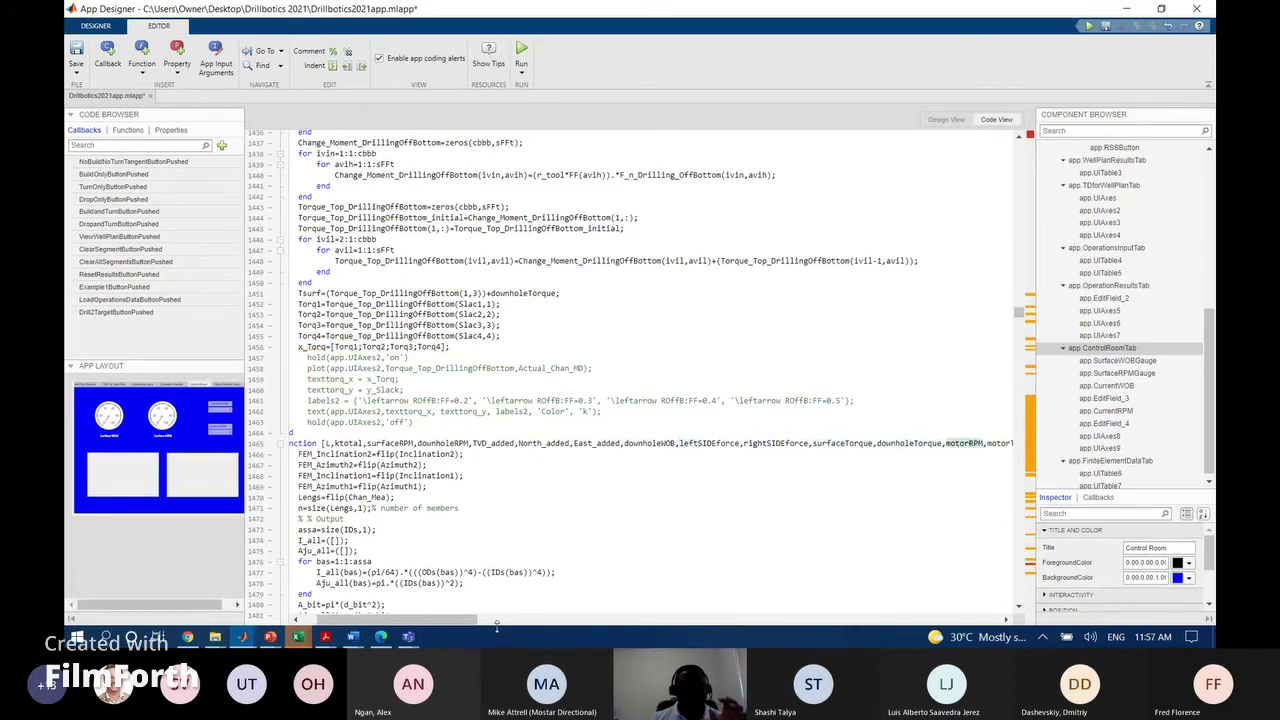
{"action": "left_click_drag", "start_coordinate": [464, 624], "coordinate": [504, 624]}
{"action": "double_click", "coordinate": [785, 443]}
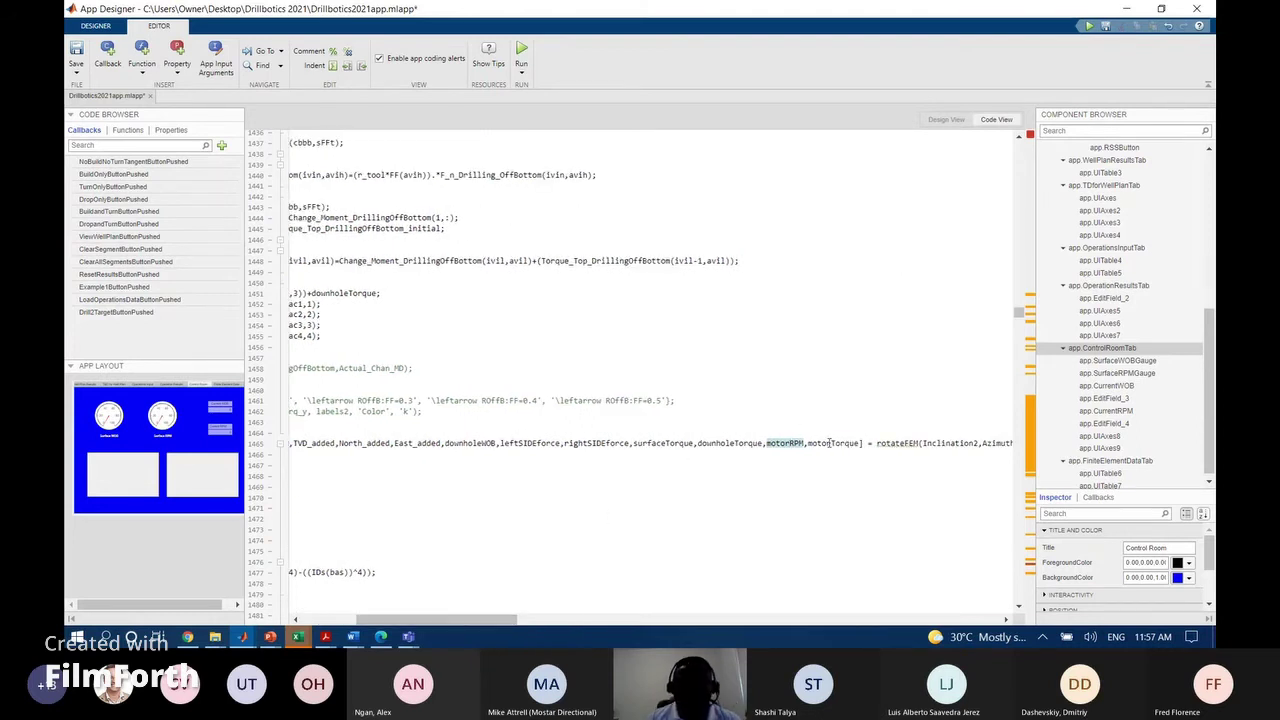
{"action": "left_click", "coordinate": [789, 443]}
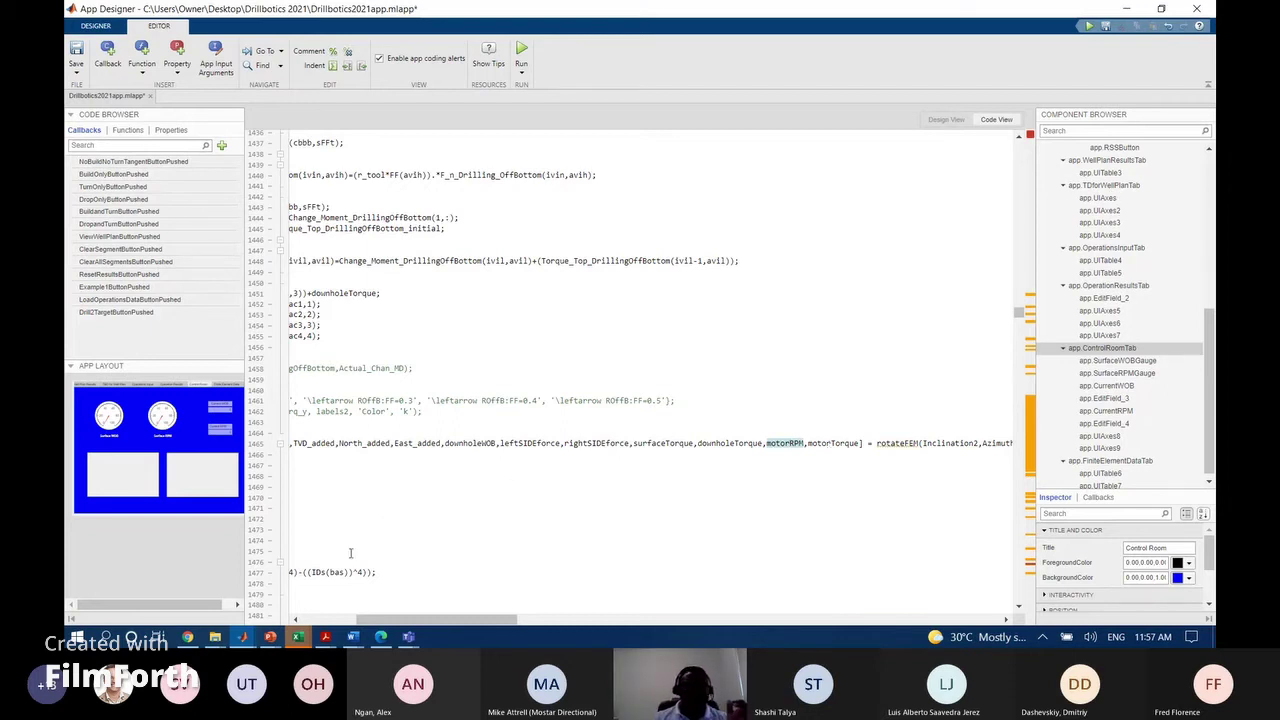
{"action": "left_click", "coordinate": [244, 641]}
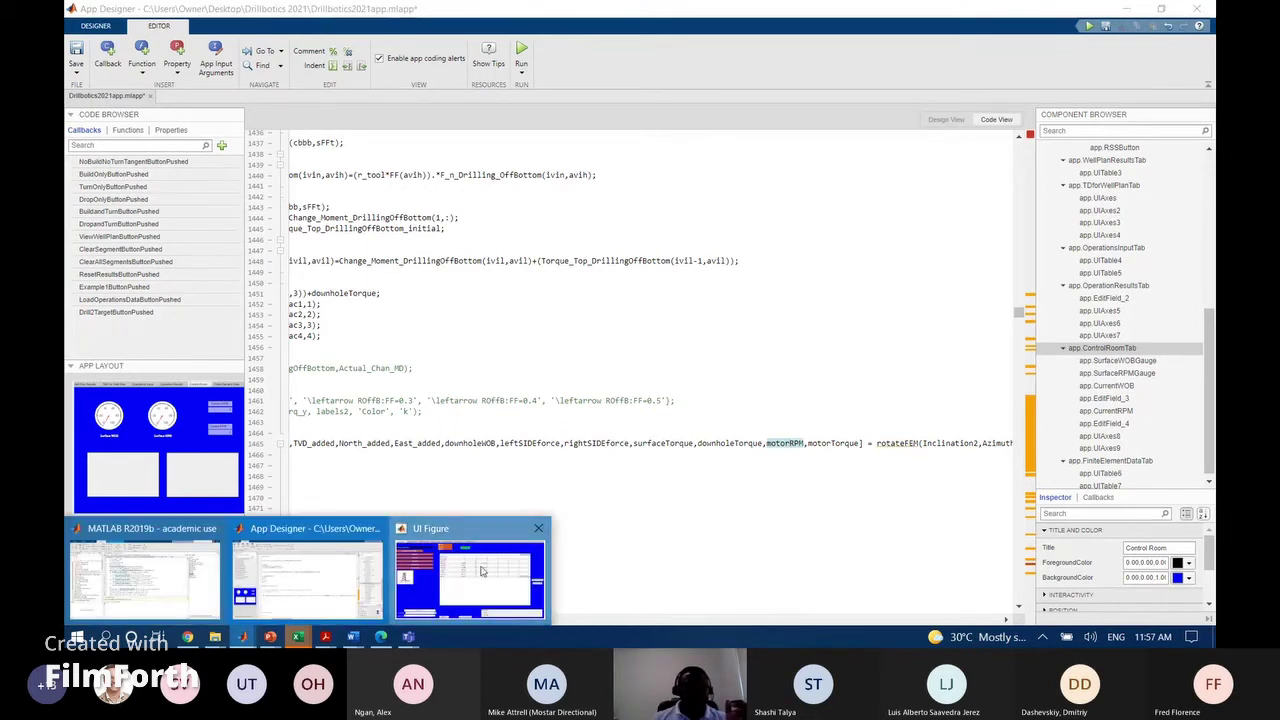
{"action": "left_click", "coordinate": [468, 570]}
{"action": "left_click", "coordinate": [548, 29]}
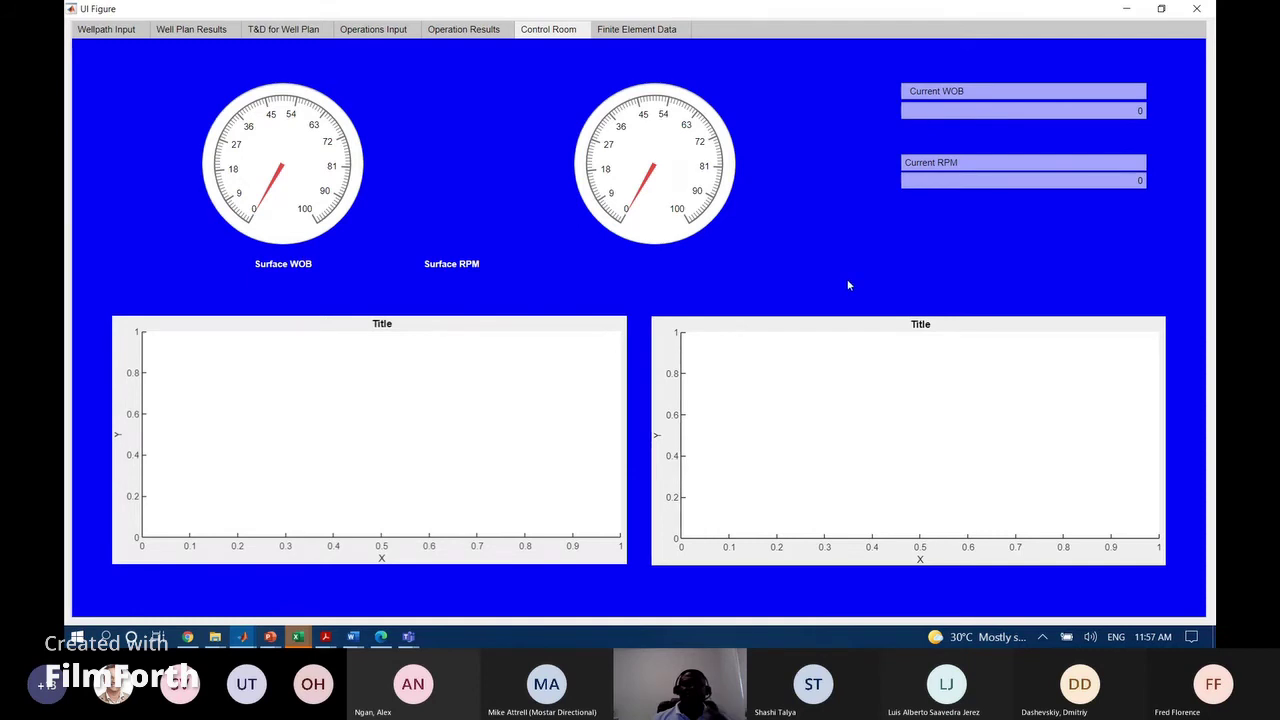
{"action": "left_click", "coordinate": [1132, 7]}
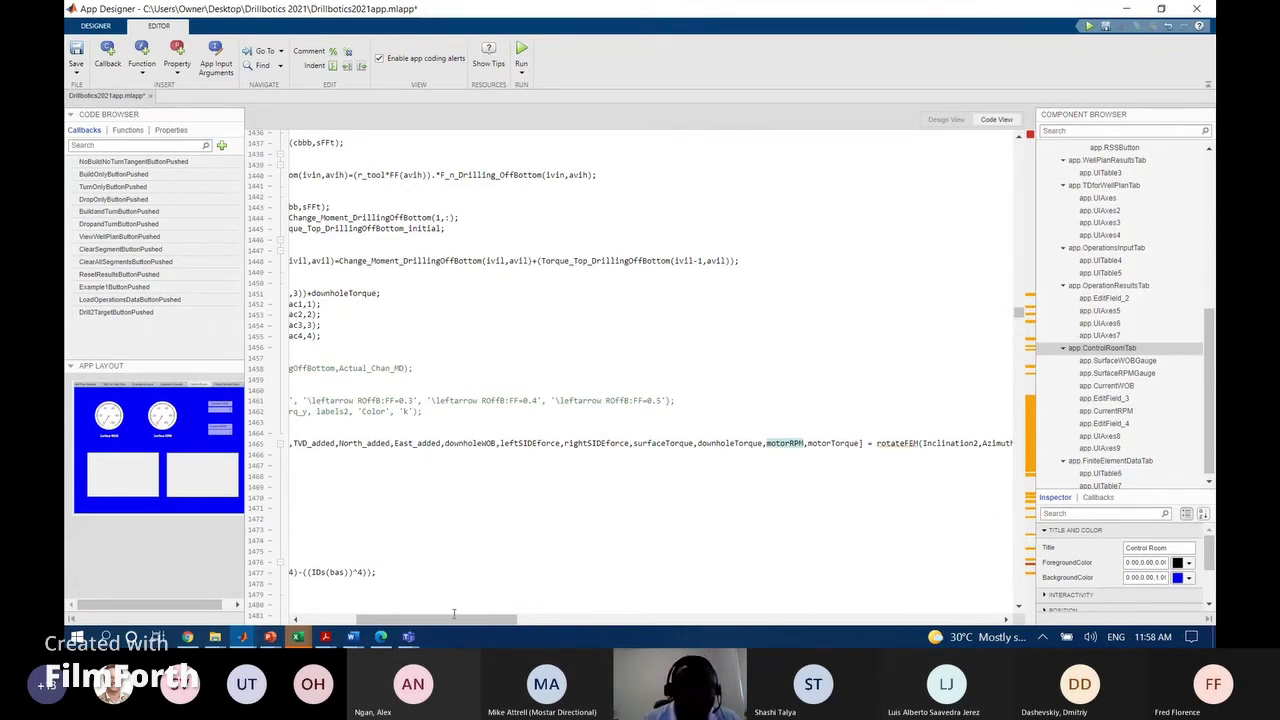
Highlight the Inclination2 and Inclination1 inputs in the rotateFEM call on line 1465
{"action": "left_click_drag", "start_coordinate": [454, 614], "coordinate": [562, 616]}
{"action": "left_click", "coordinate": [483, 443]}
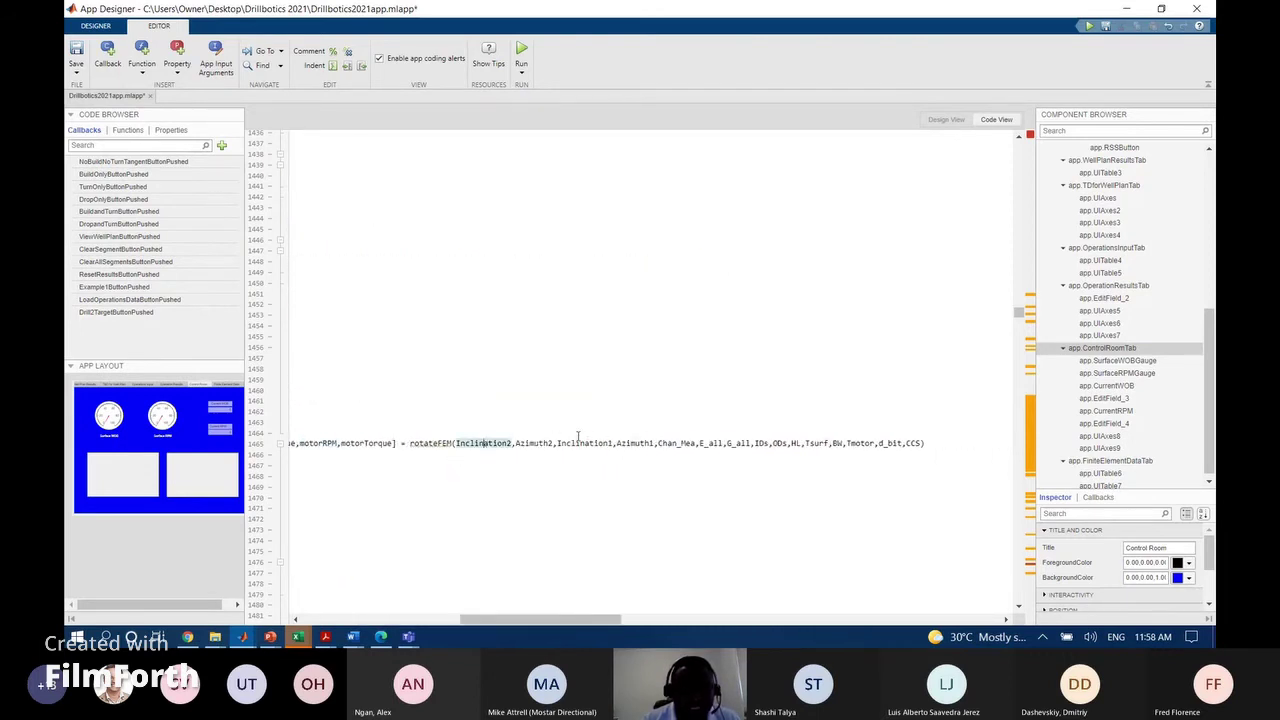
{"action": "key", "text": "Home"}
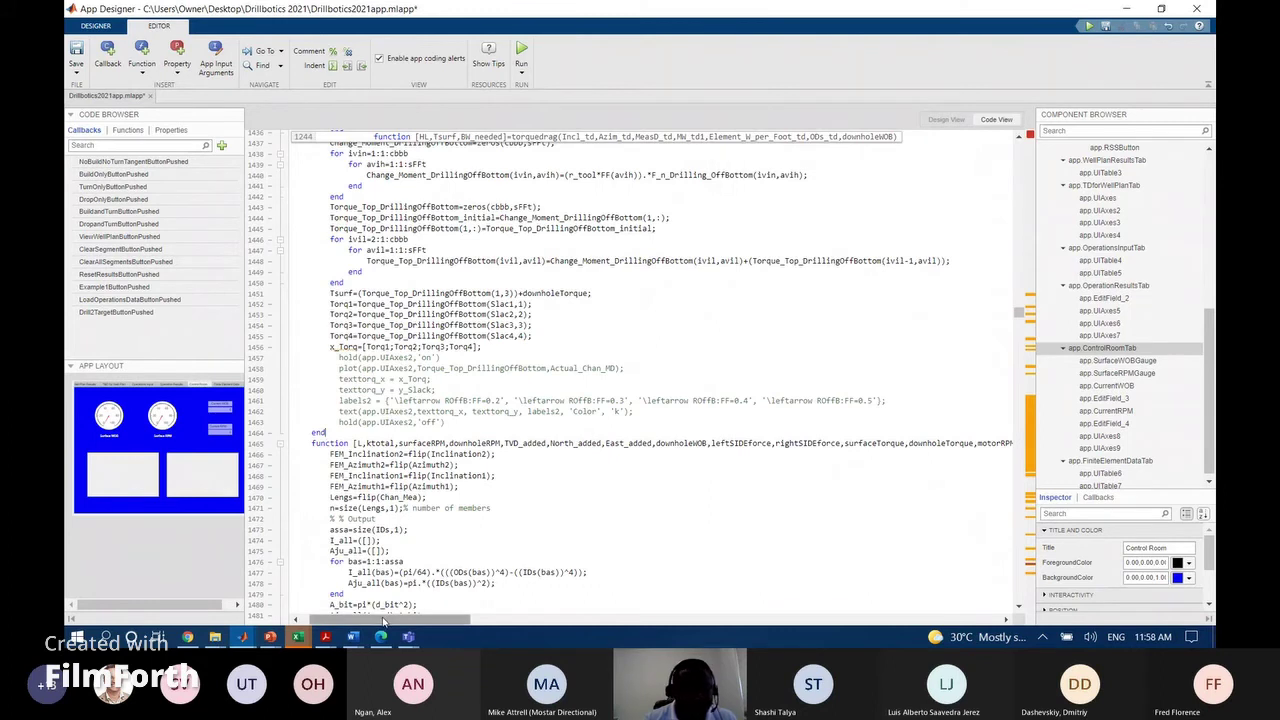
{"action": "left_click_drag", "start_coordinate": [464, 612], "coordinate": [563, 601]}
{"action": "left_click", "coordinate": [464, 443]}
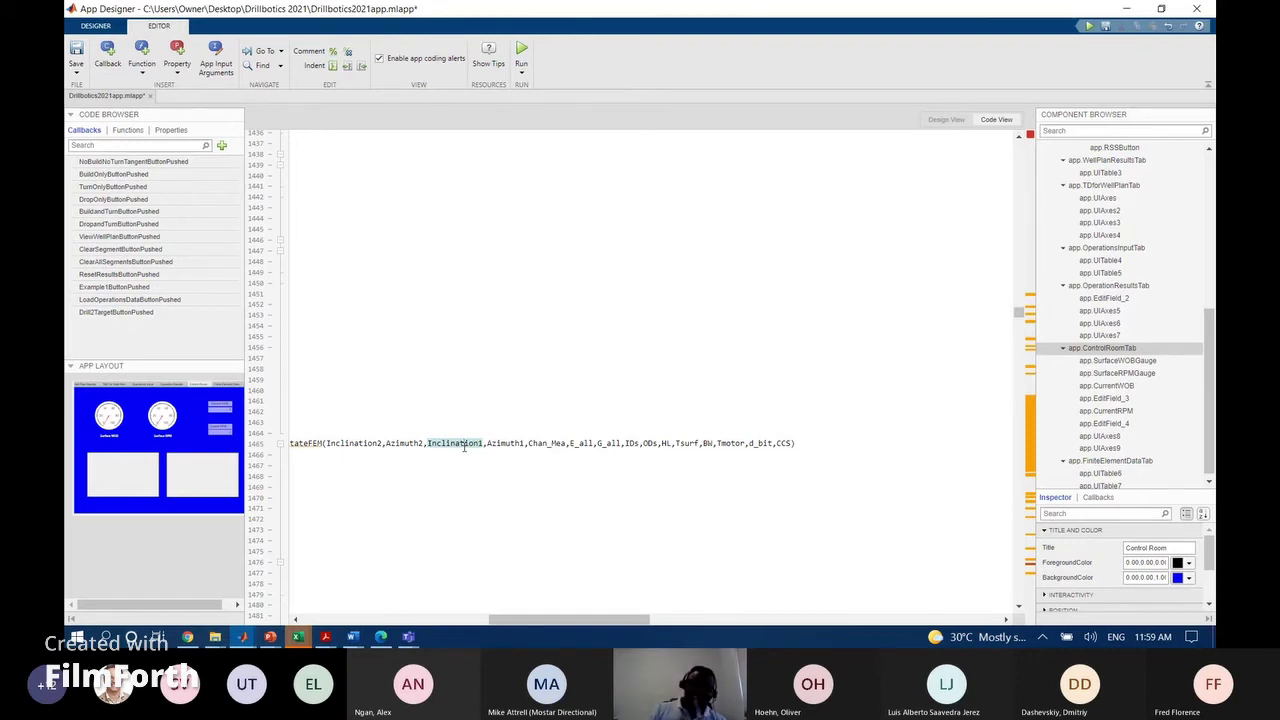
{"action": "scroll", "coordinate": [521, 455], "scroll_direction": "left", "scroll_amount": 10}
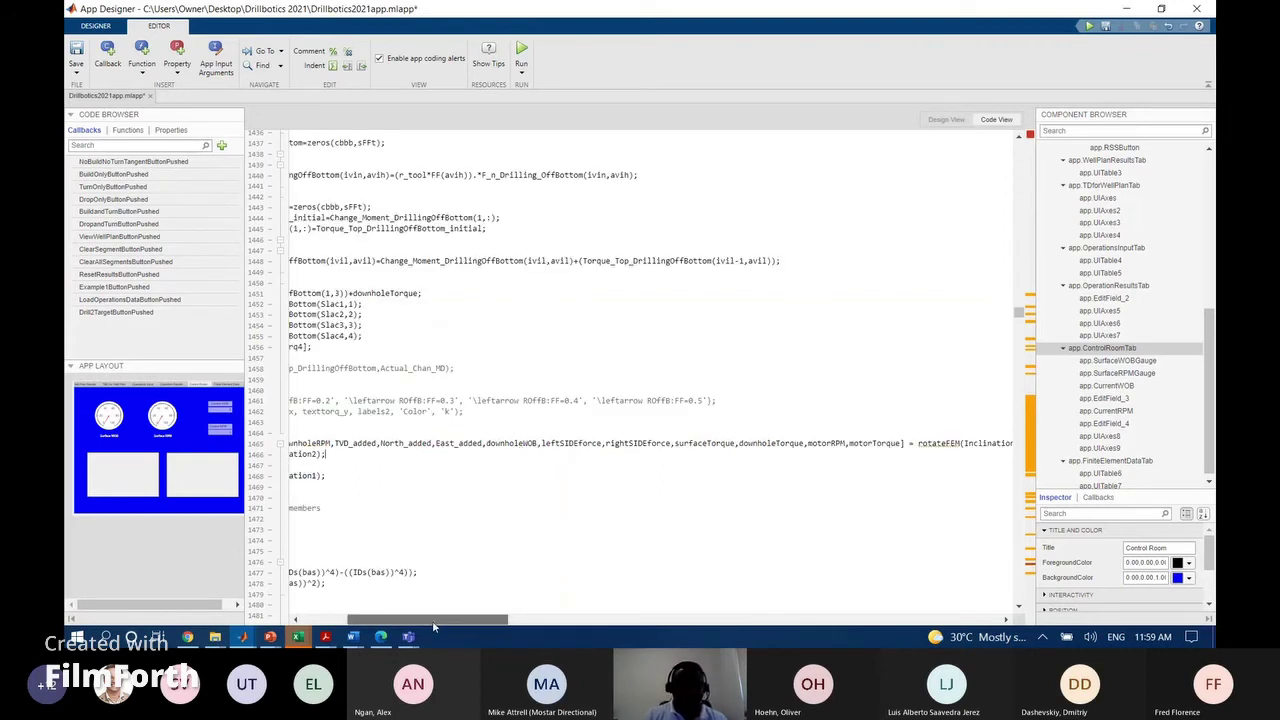
{"action": "left_click_drag", "start_coordinate": [441, 618], "coordinate": [556, 617]}
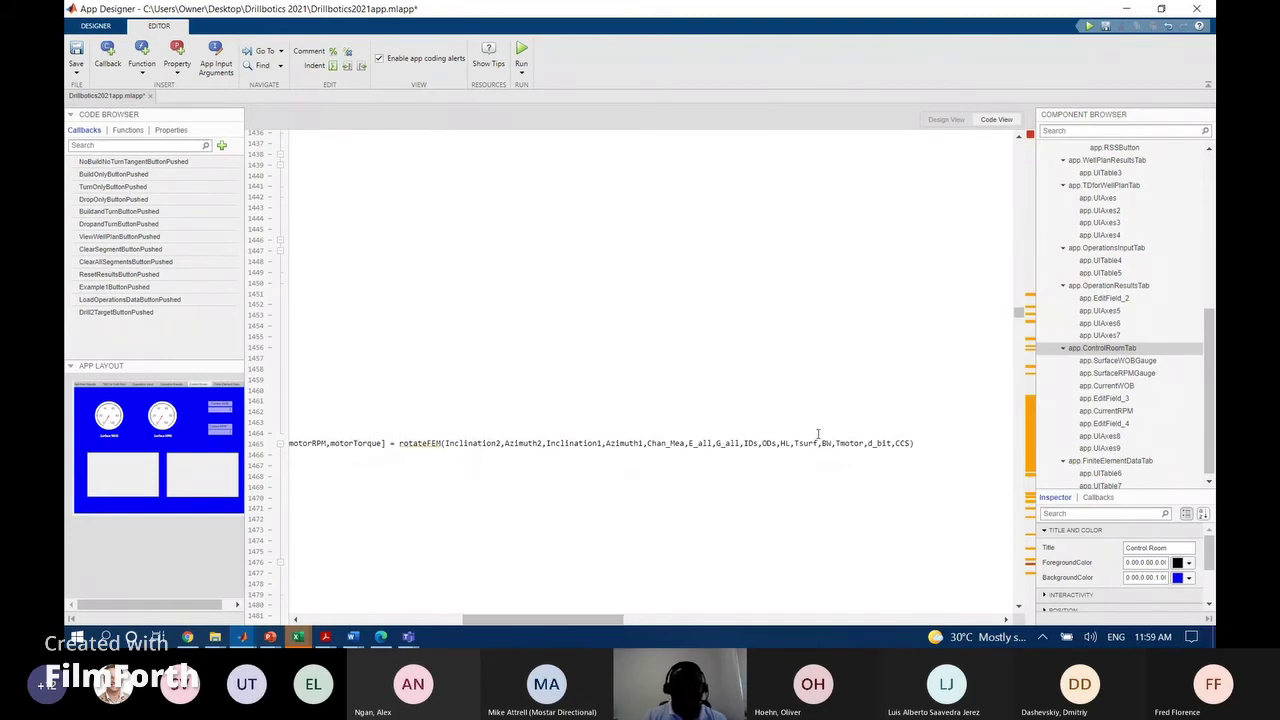
{"action": "left_click", "coordinate": [669, 444]}
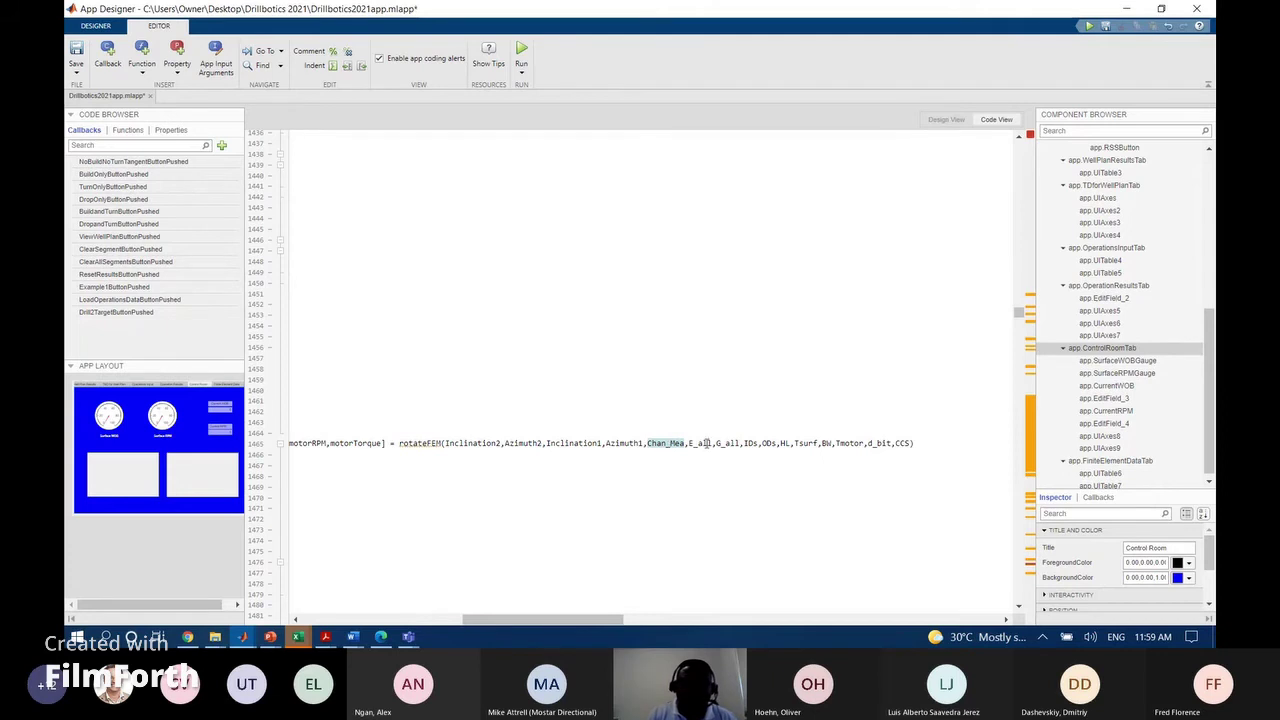
{"action": "left_click", "coordinate": [704, 443]}
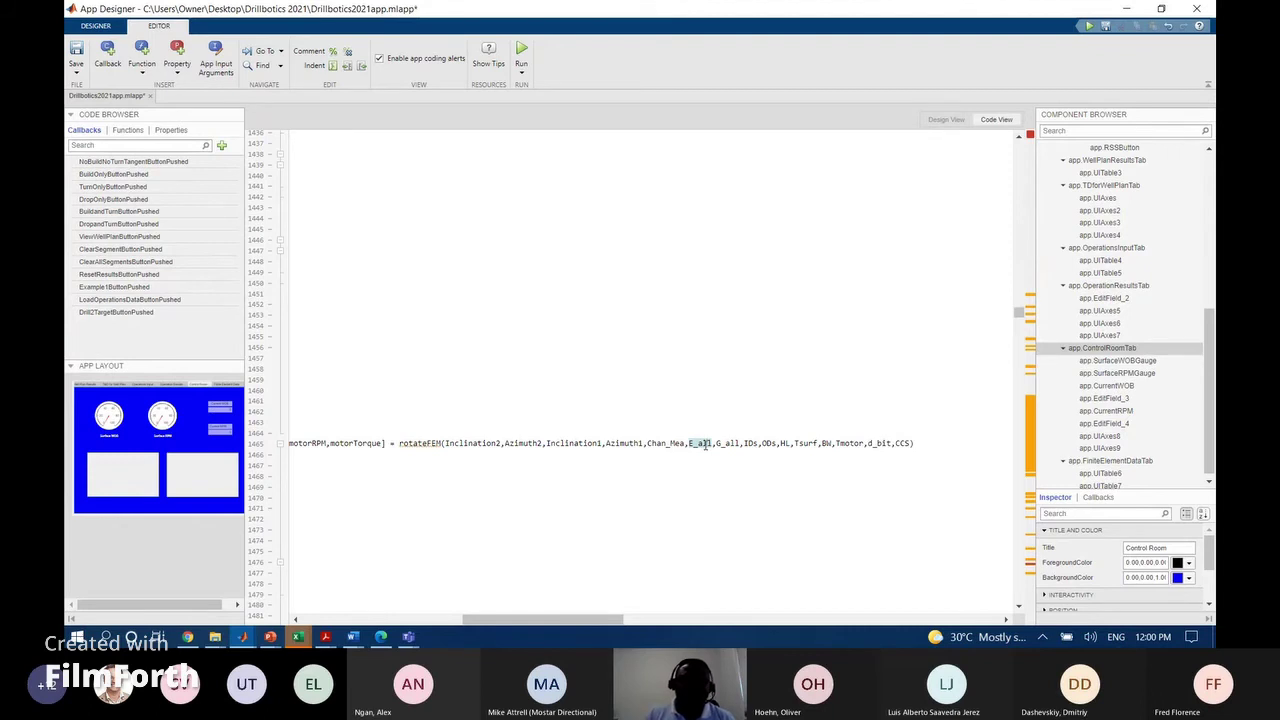
{"action": "left_click", "coordinate": [731, 443]}
{"action": "left_click", "coordinate": [750, 443]}
{"action": "left_click", "coordinate": [768, 443]}
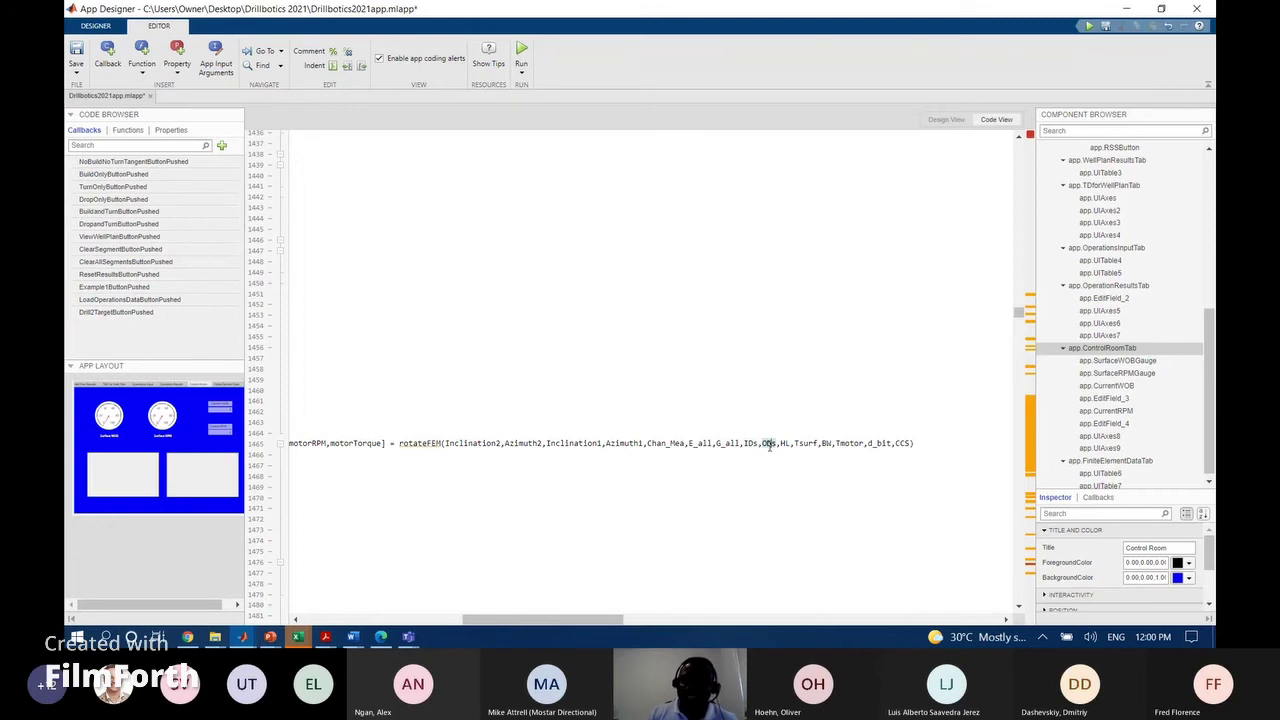
{"action": "left_click", "coordinate": [852, 443]}
{"action": "left_click", "coordinate": [879, 443]}
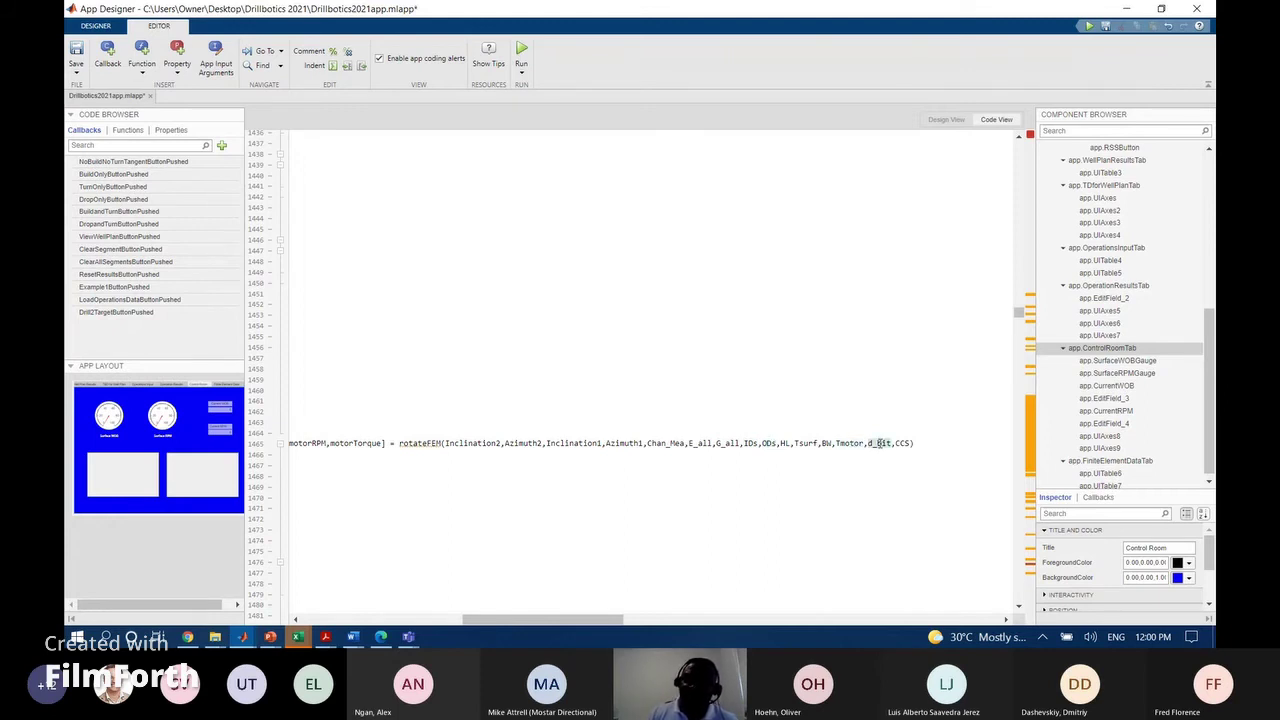
{"action": "left_click", "coordinate": [898, 443]}
{"action": "left_click", "coordinate": [840, 443]}
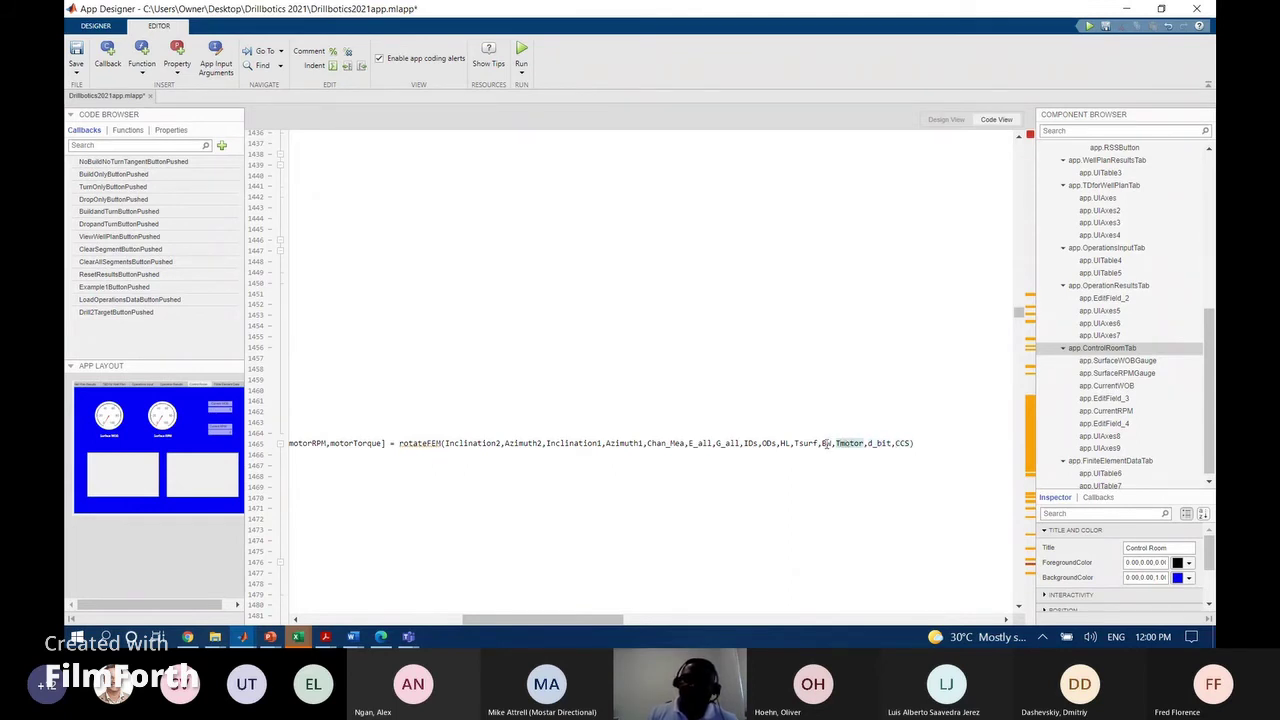
{"action": "left_click", "coordinate": [826, 443]}
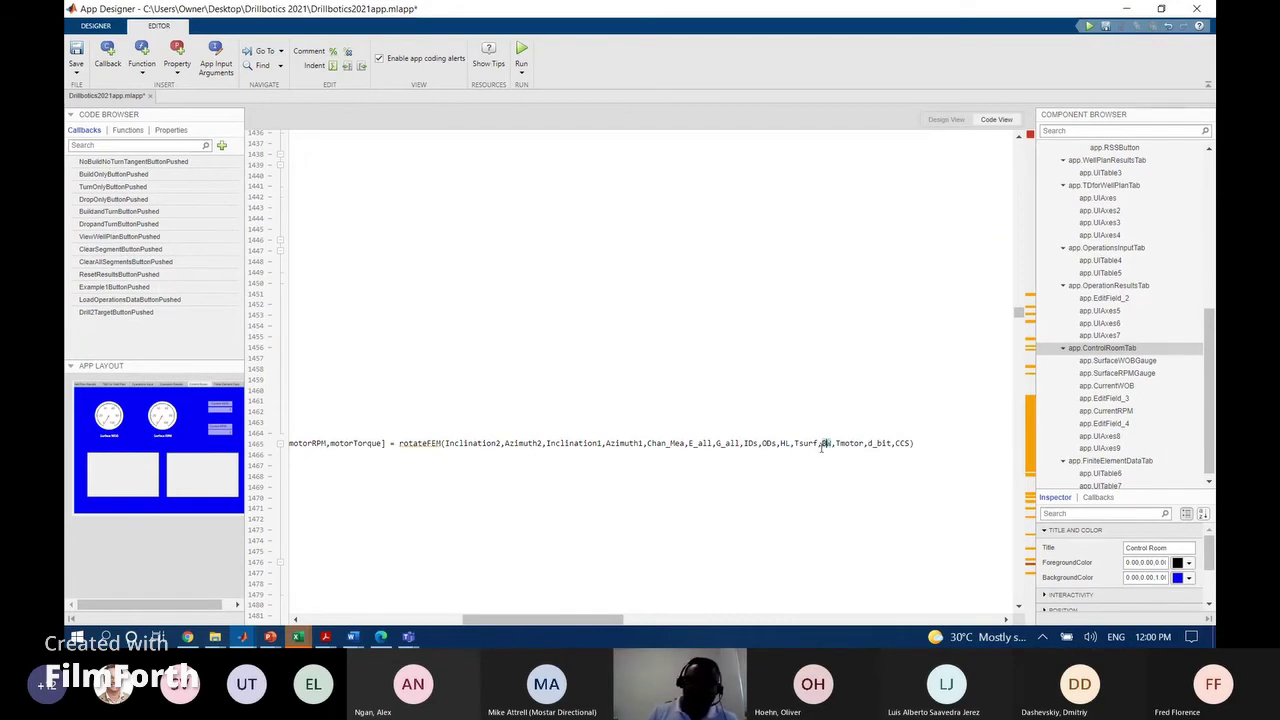
{"action": "left_click_drag", "start_coordinate": [590, 624], "coordinate": [428, 627]}
Scroll to the rotateFEM code defining A_bit, torsional constant GI_x and axial rigidity EA_x
{"action": "scroll", "coordinate": [620, 505], "scroll_direction": "down", "scroll_amount": 5}
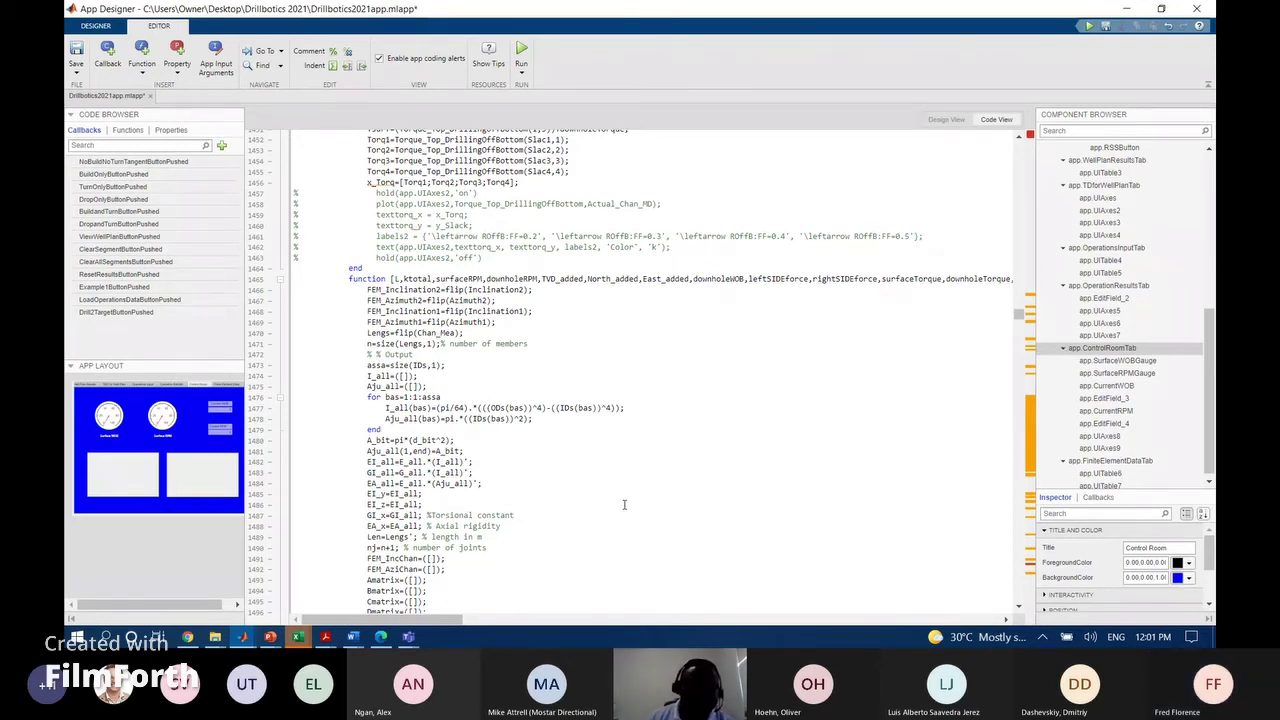
Scroll to lines 1620–1665 covering ktotal assembly and the joint load vector
{"action": "scroll", "coordinate": [624, 504], "scroll_direction": "down", "scroll_amount": 20}
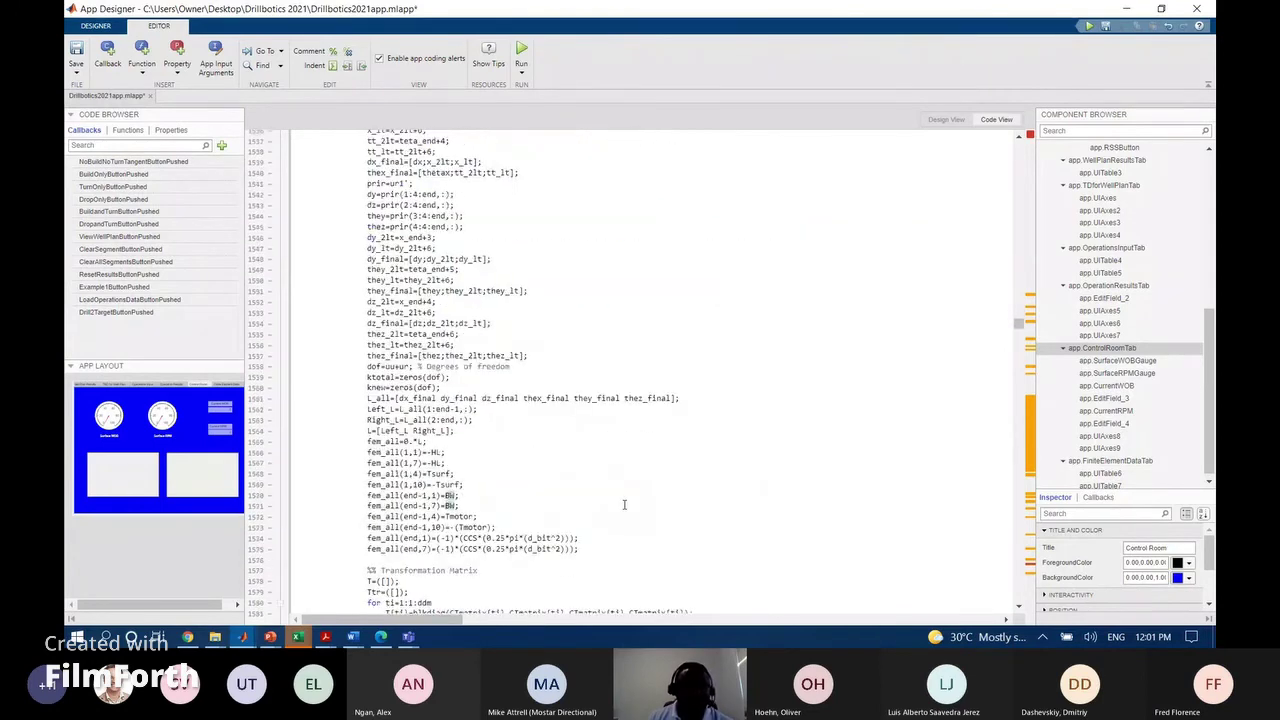
{"action": "scroll", "coordinate": [624, 504], "scroll_direction": "down", "scroll_amount": 12}
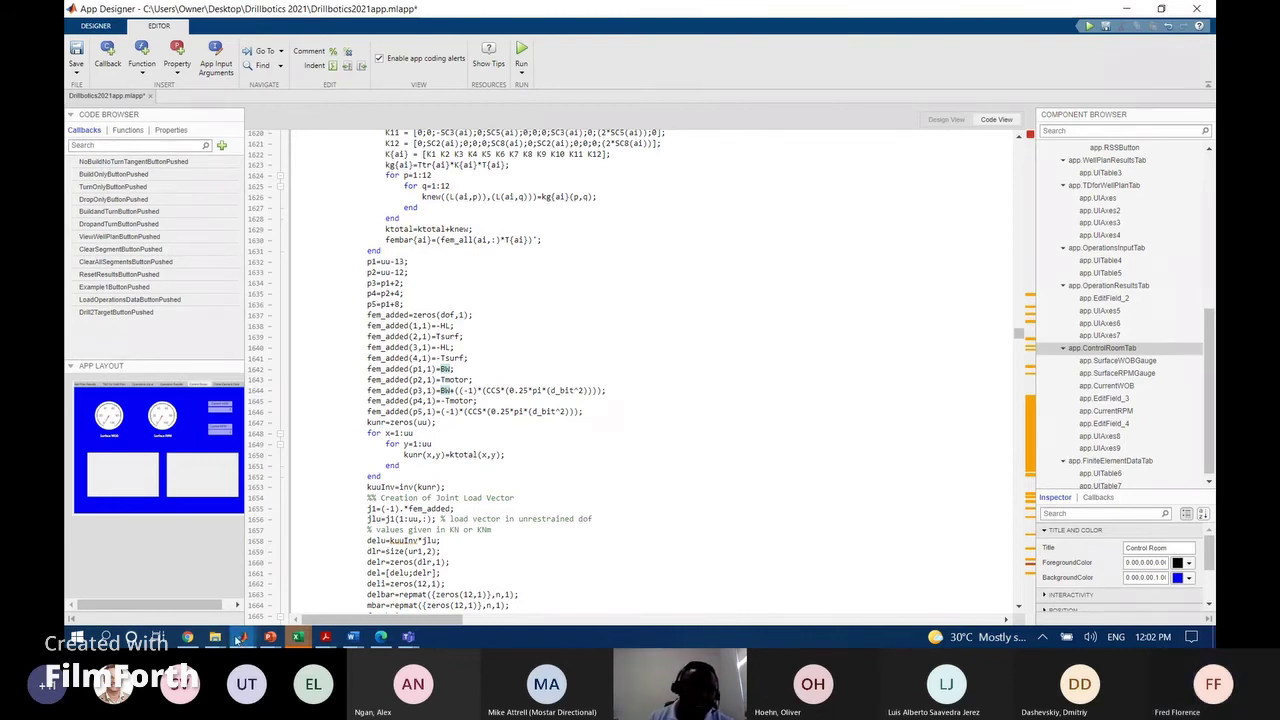
Bring the running well-planning app forward and show its Well Plan Results station table
{"action": "mouse_move", "coordinate": [240, 640]}
{"action": "left_click", "coordinate": [470, 578]}
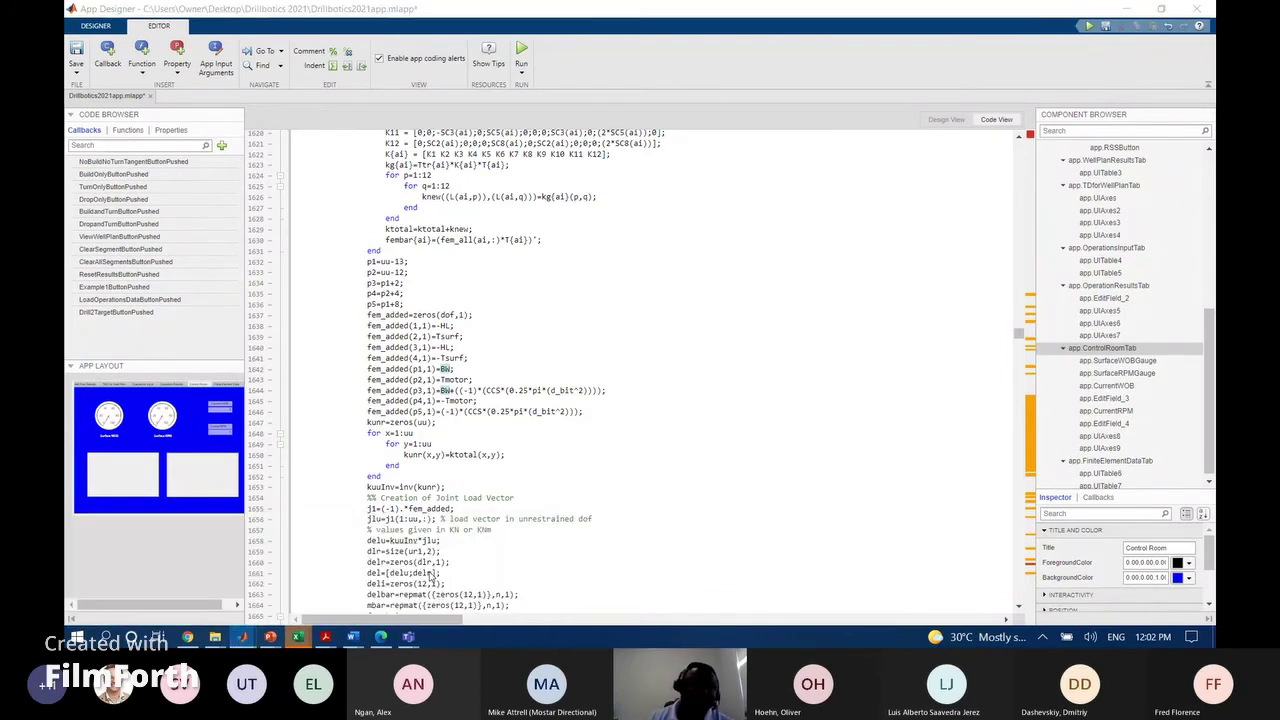
{"action": "left_click", "coordinate": [205, 29]}
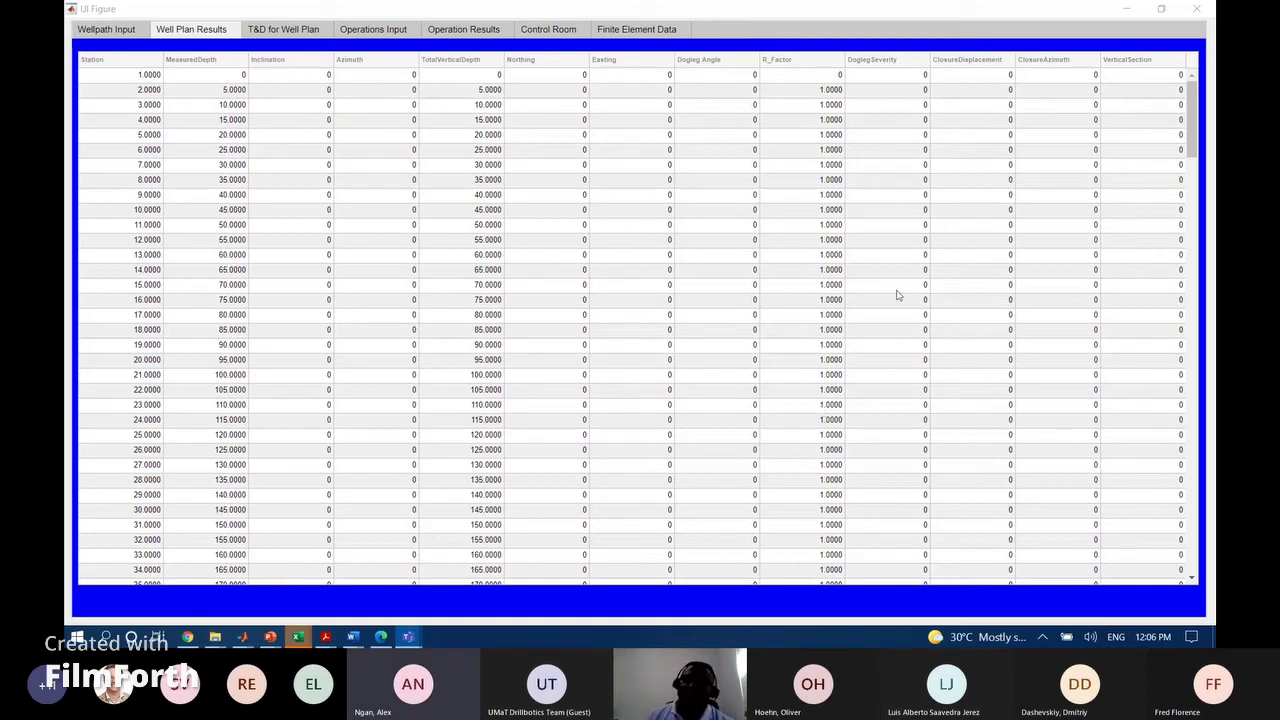
Minimize the results window and scroll the code to the Drill Collar Spec section
{"action": "left_click", "coordinate": [1125, 10]}
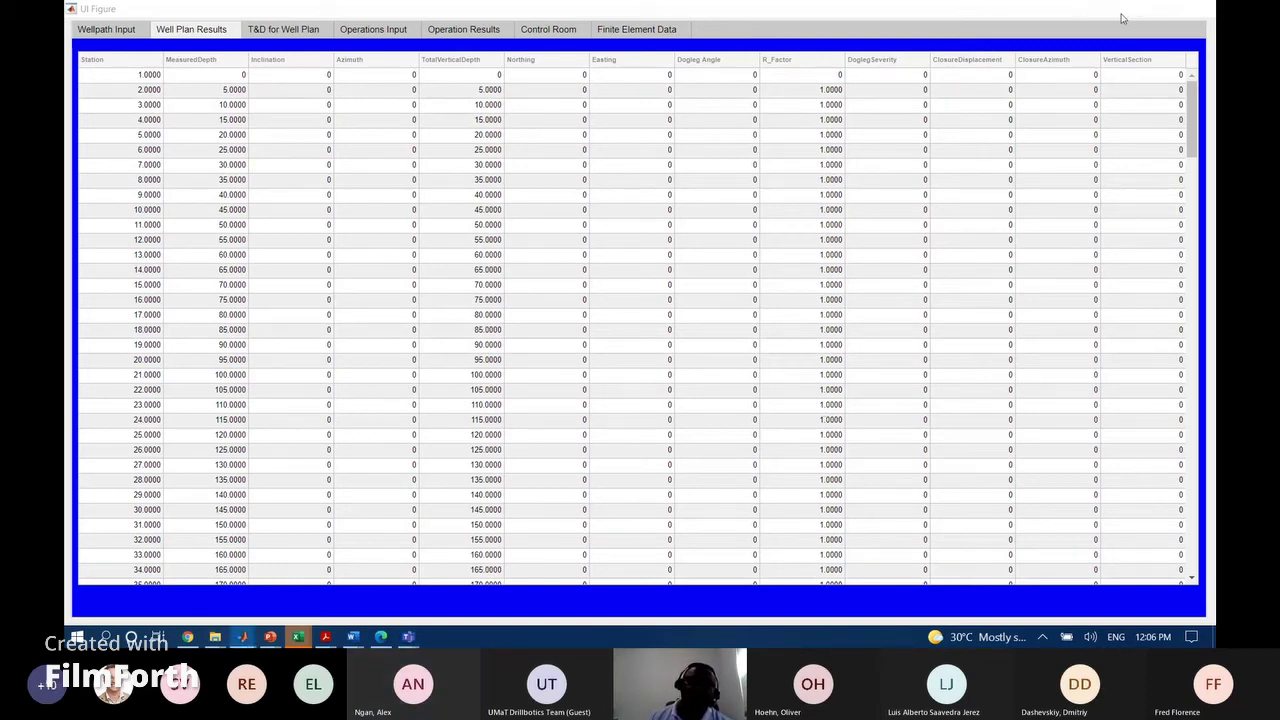
{"action": "scroll", "coordinate": [483, 403], "scroll_direction": "down", "scroll_amount": 15}
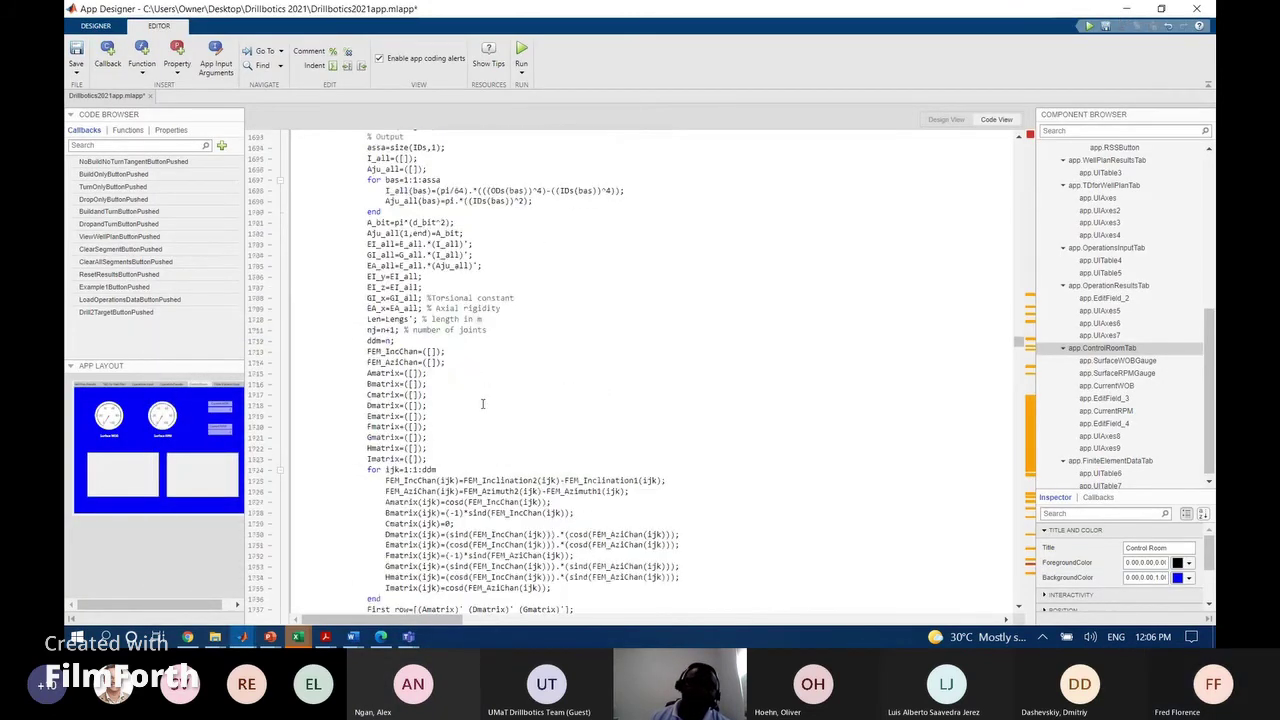
{"action": "scroll", "coordinate": [483, 404], "scroll_direction": "down", "scroll_amount": 5}
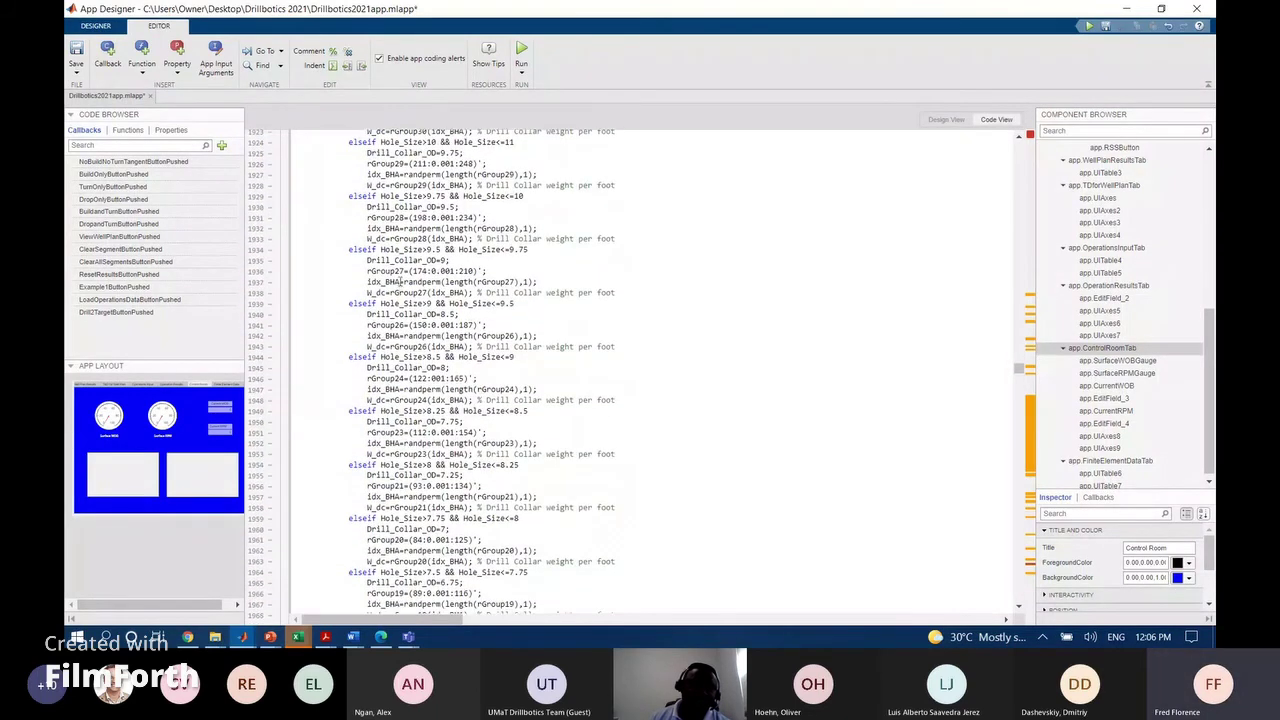
{"action": "scroll", "coordinate": [407, 270], "scroll_direction": "up", "scroll_amount": 8}
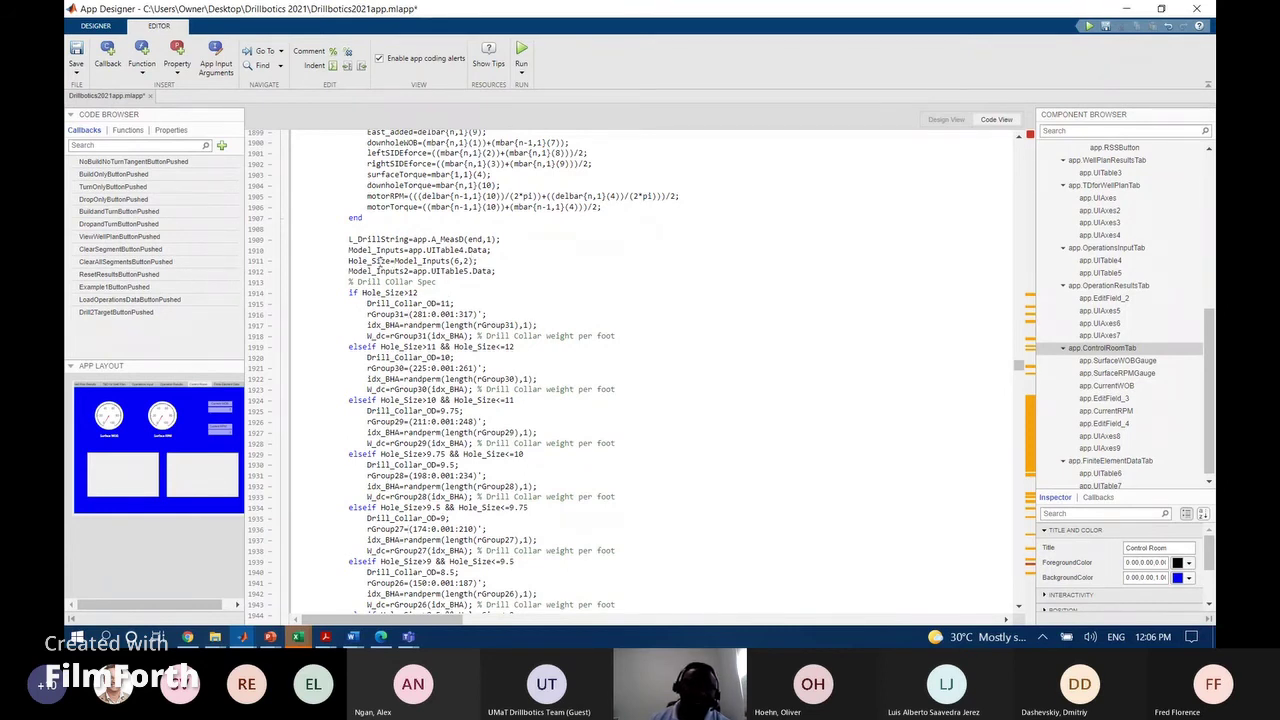
Highlight every use of Hole_Size and W_dc in the drill collar sizing code
{"action": "left_click", "coordinate": [380, 262]}
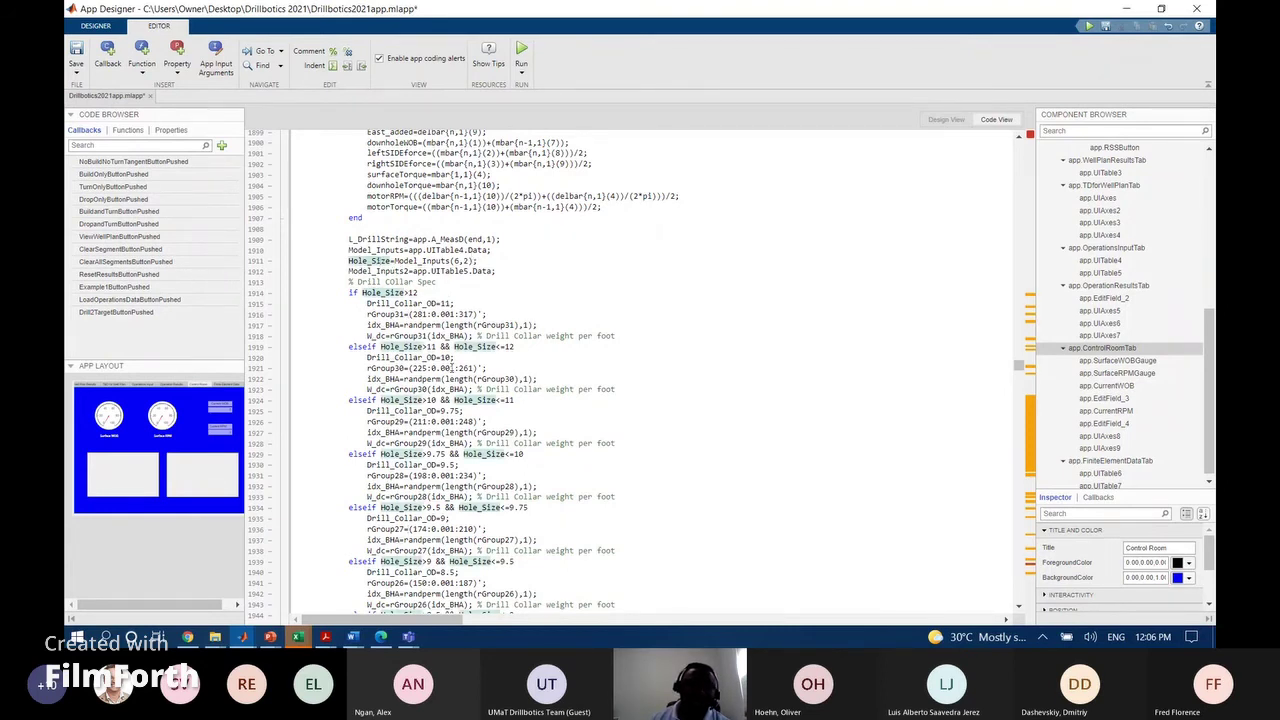
{"action": "left_click", "coordinate": [380, 336]}
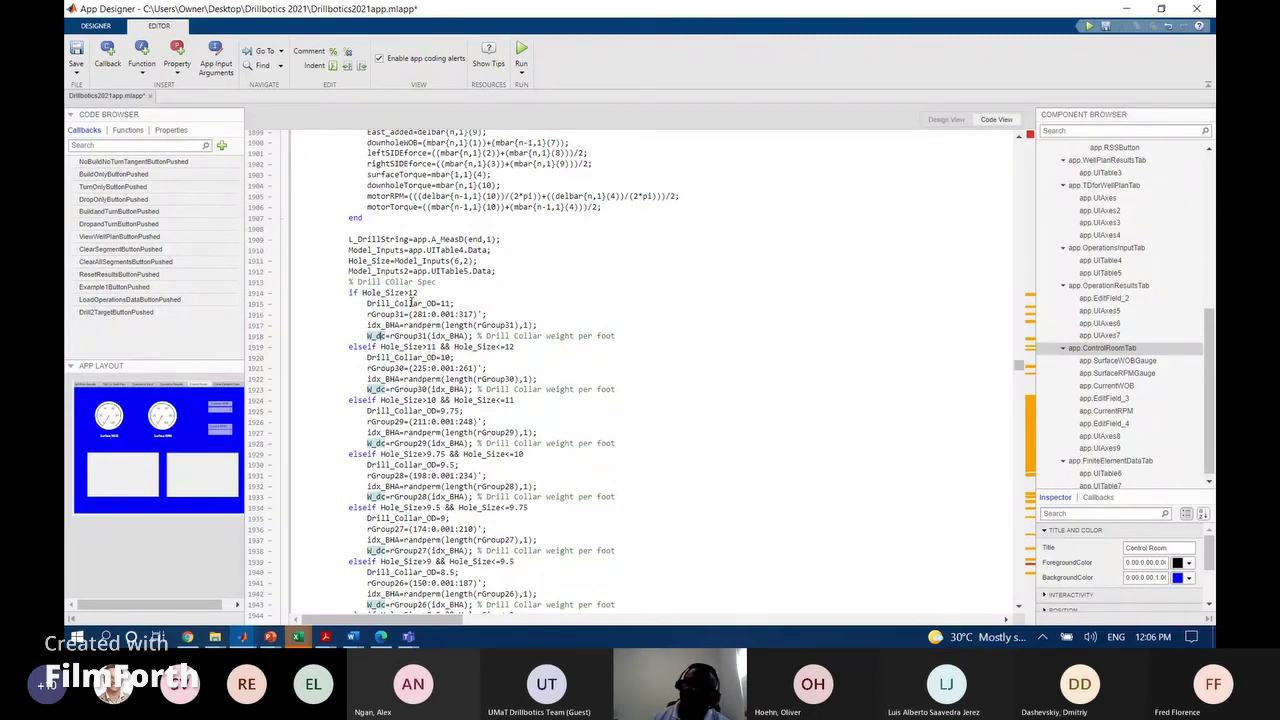
{"action": "scroll", "coordinate": [410, 302], "scroll_direction": "down", "scroll_amount": 20}
{"action": "scroll", "coordinate": [410, 302], "scroll_direction": "down", "scroll_amount": 20}
Highlight every Motor_Size use and scroll through the motor spec branches to the CaseNumber setting
{"action": "scroll", "coordinate": [410, 300], "scroll_direction": "up", "scroll_amount": 4}
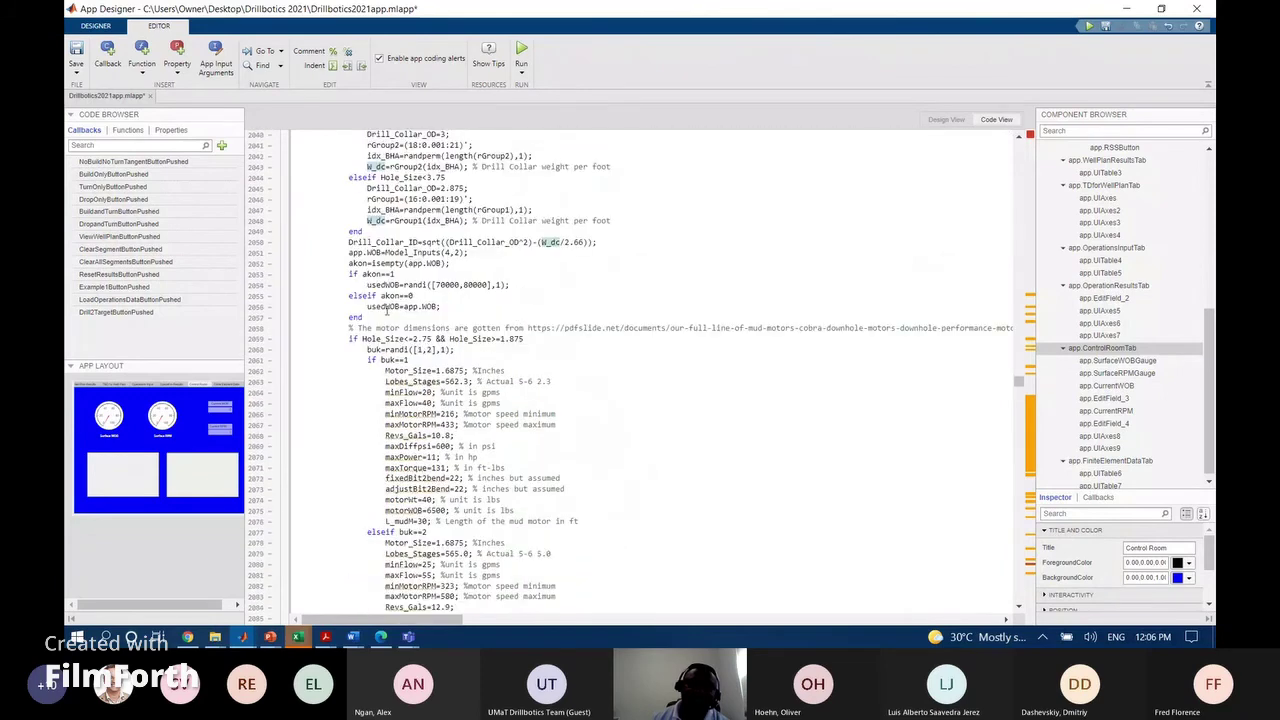
{"action": "left_click", "coordinate": [407, 371]}
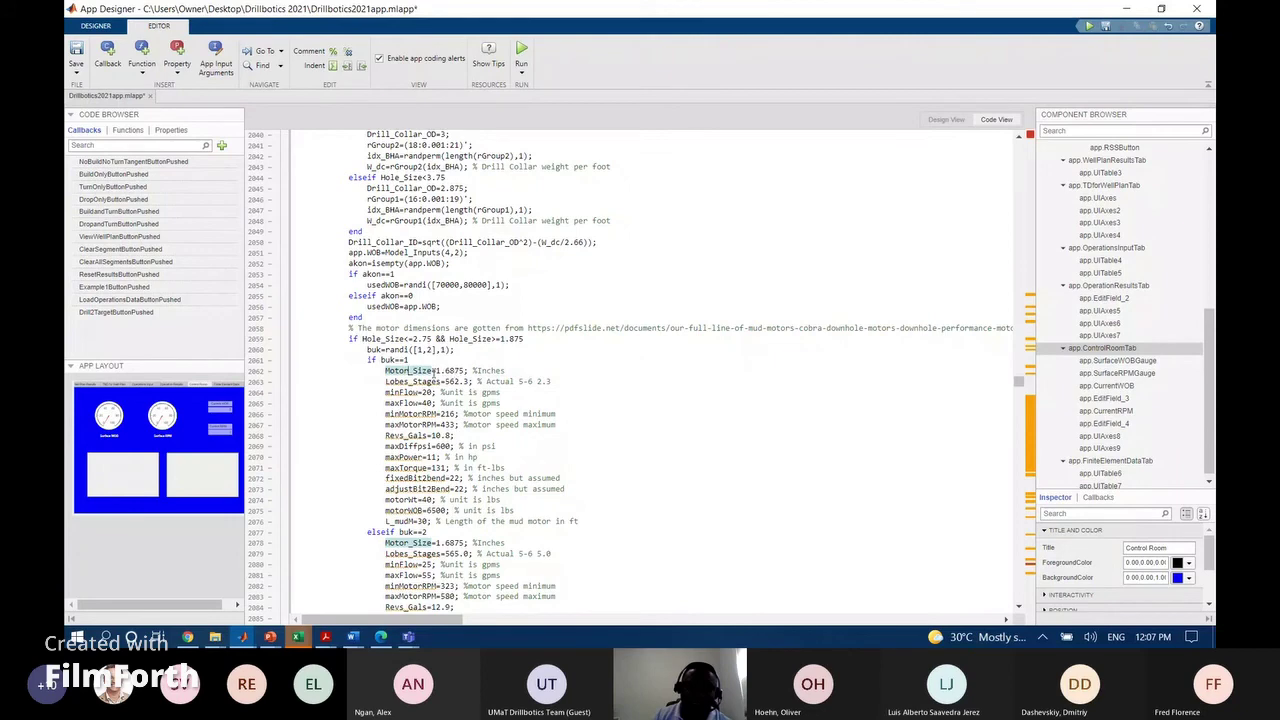
{"action": "scroll", "coordinate": [435, 371], "scroll_direction": "down", "scroll_amount": 20}
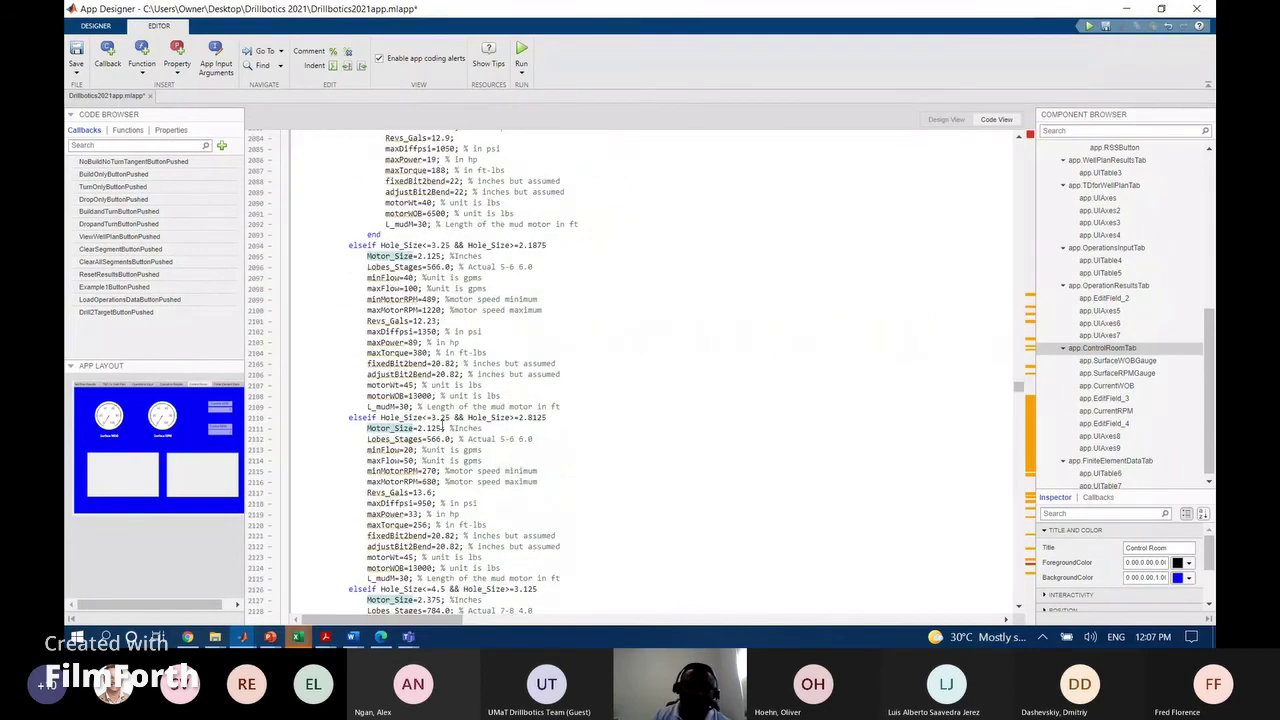
{"action": "scroll", "coordinate": [441, 425], "scroll_direction": "down", "scroll_amount": 20}
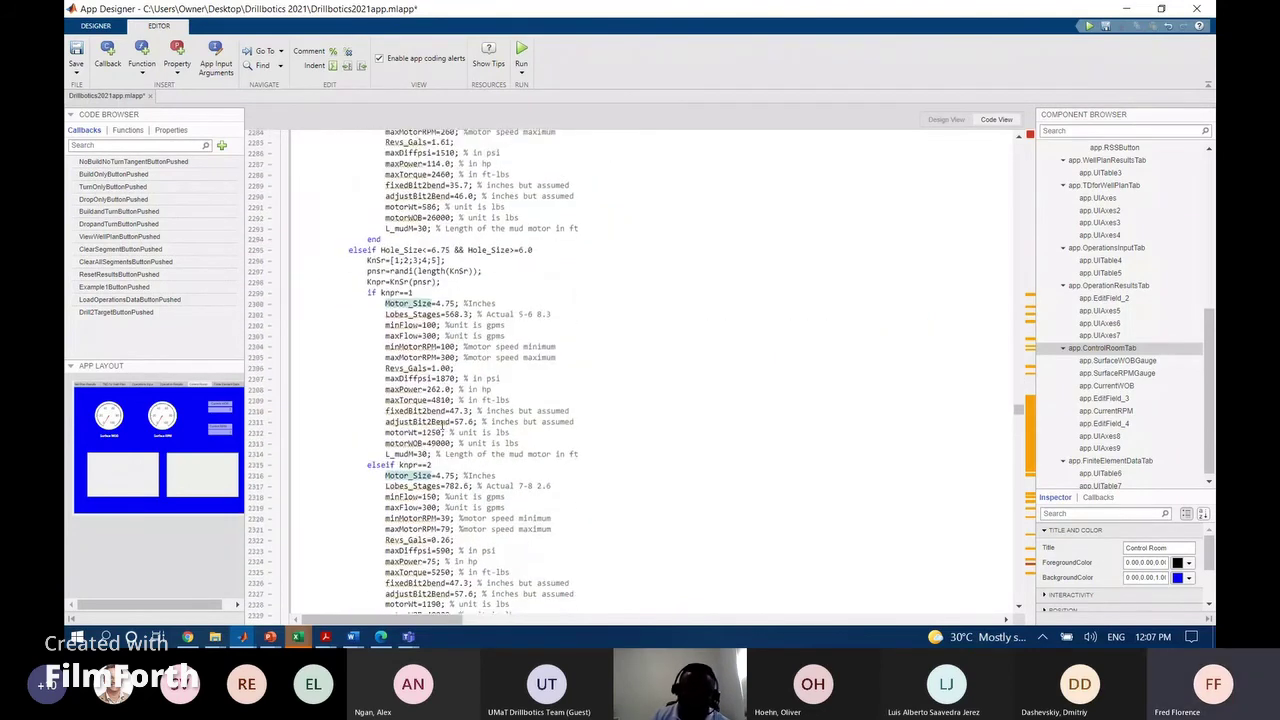
{"action": "scroll", "coordinate": [441, 425], "scroll_direction": "down", "scroll_amount": 20}
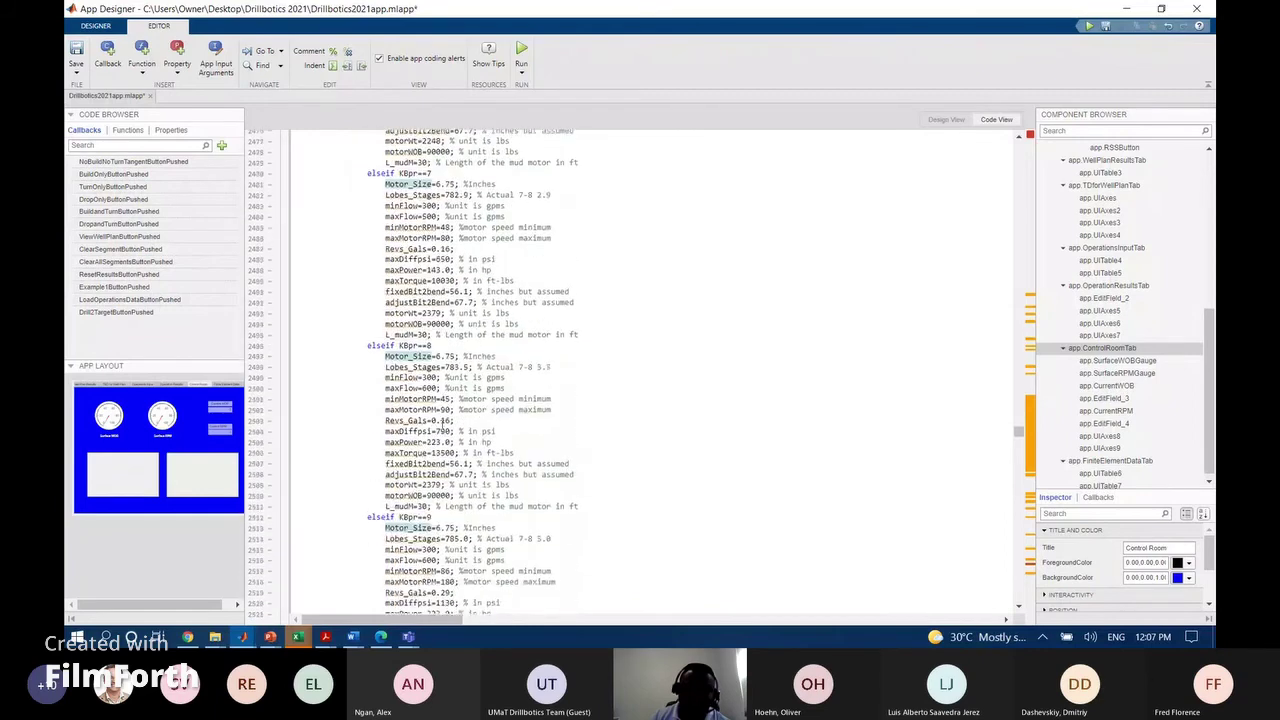
{"action": "scroll", "coordinate": [443, 425], "scroll_direction": "down", "scroll_amount": 20}
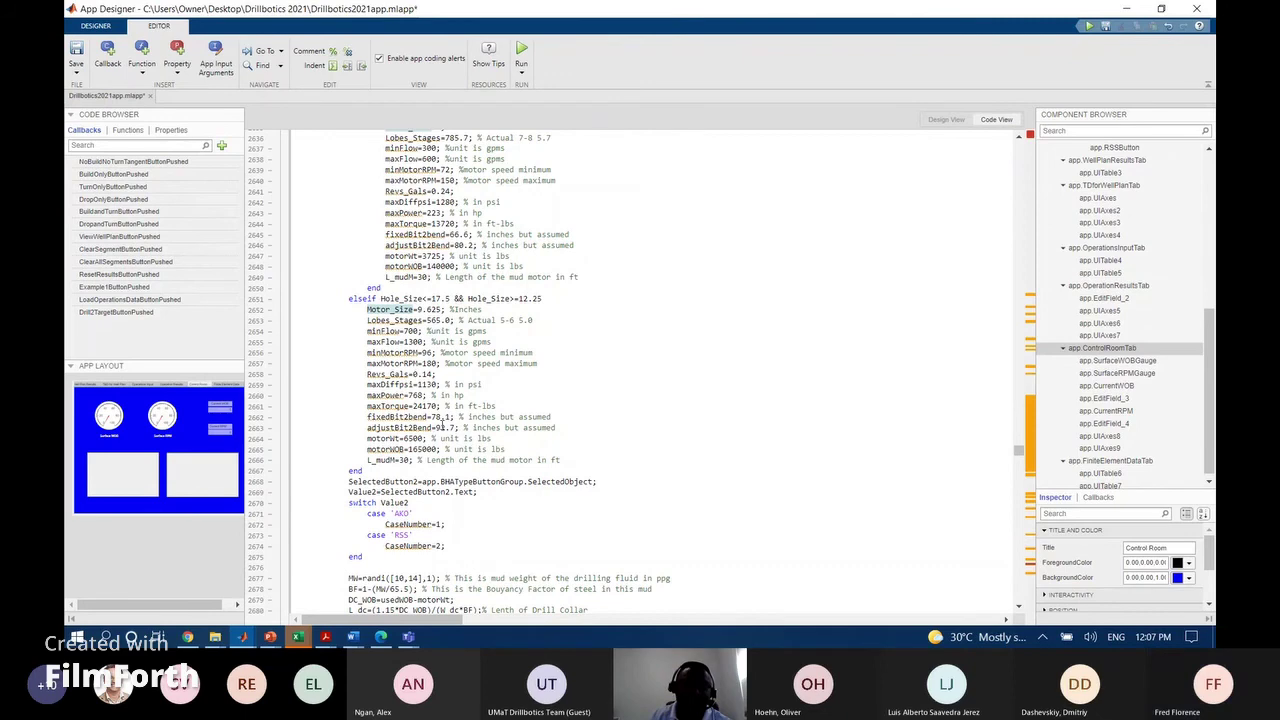
Scroll through the UIAxes7 load-line plotting code and highlight every Selected_Weight occurrence
{"action": "scroll", "coordinate": [442, 424], "scroll_direction": "down", "scroll_amount": 13}
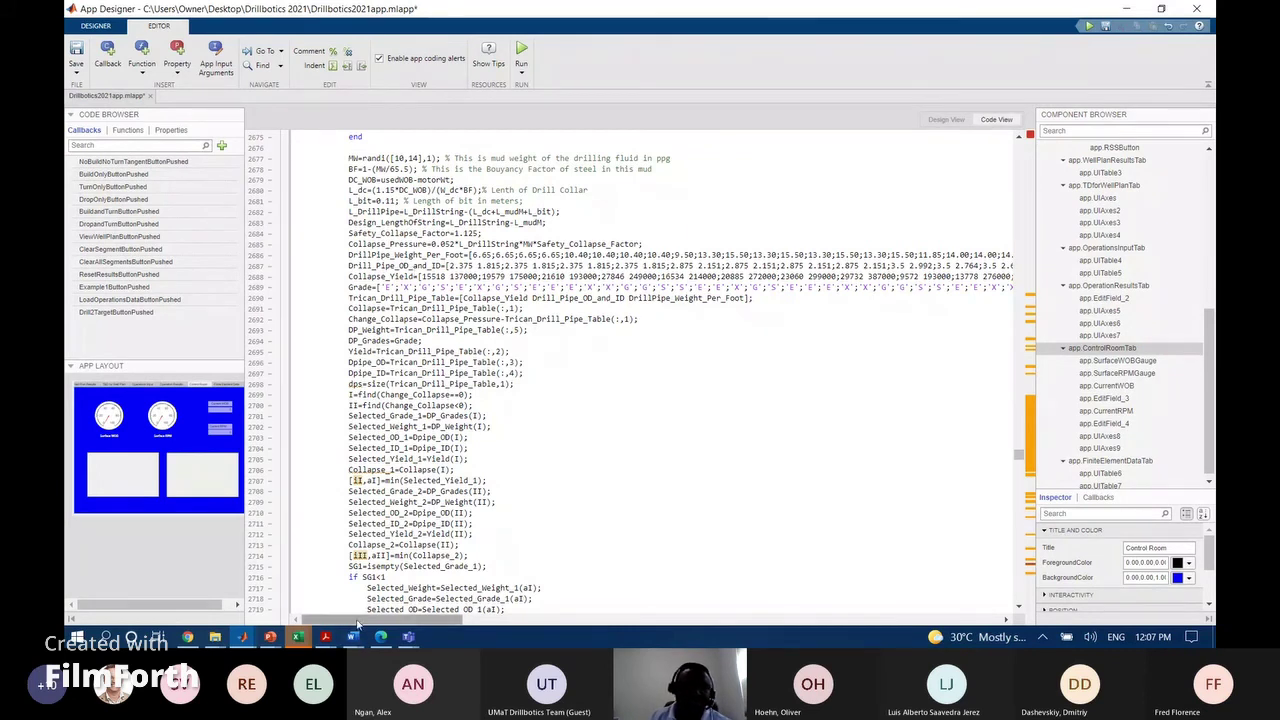
{"action": "mouse_move", "coordinate": [357, 621]}
{"action": "left_mouse_down"}
{"action": "mouse_move", "coordinate": [828, 624]}
{"action": "mouse_move", "coordinate": [620, 626]}
{"action": "mouse_move", "coordinate": [503, 648]}
{"action": "mouse_move", "coordinate": [355, 626]}
{"action": "left_mouse_up"}
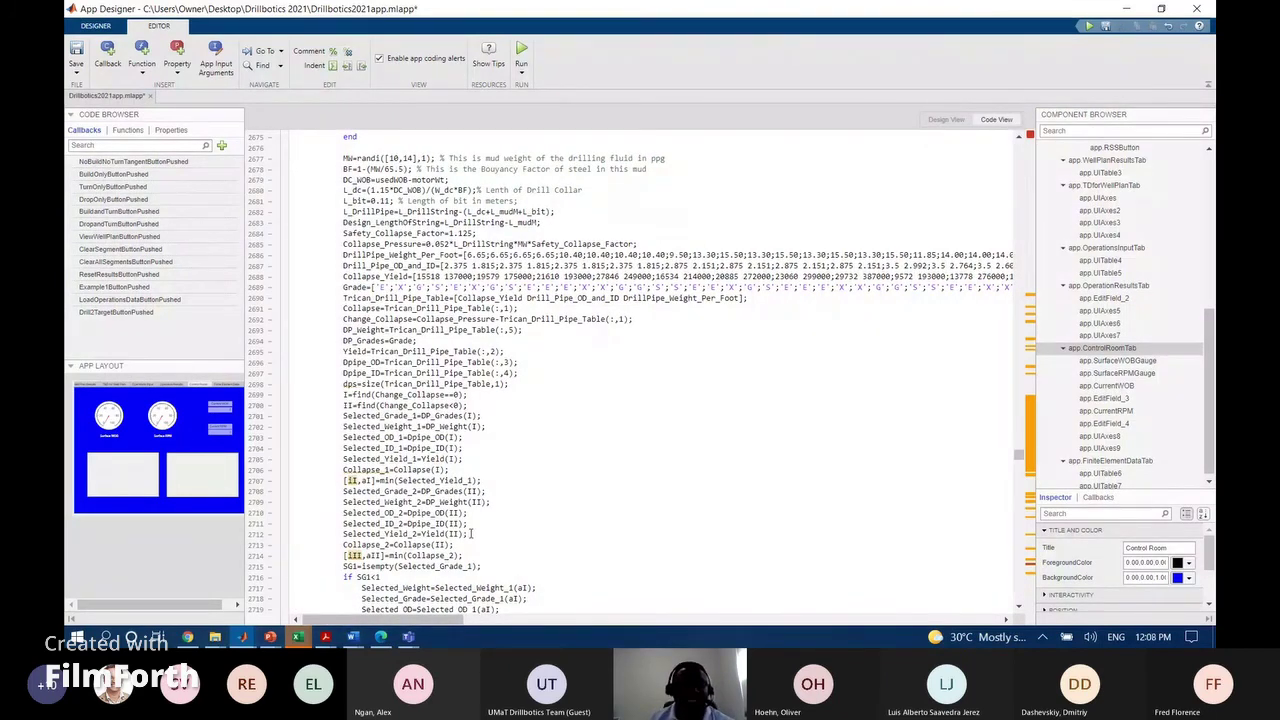
{"action": "scroll", "coordinate": [470, 535], "scroll_direction": "down", "scroll_amount": 20}
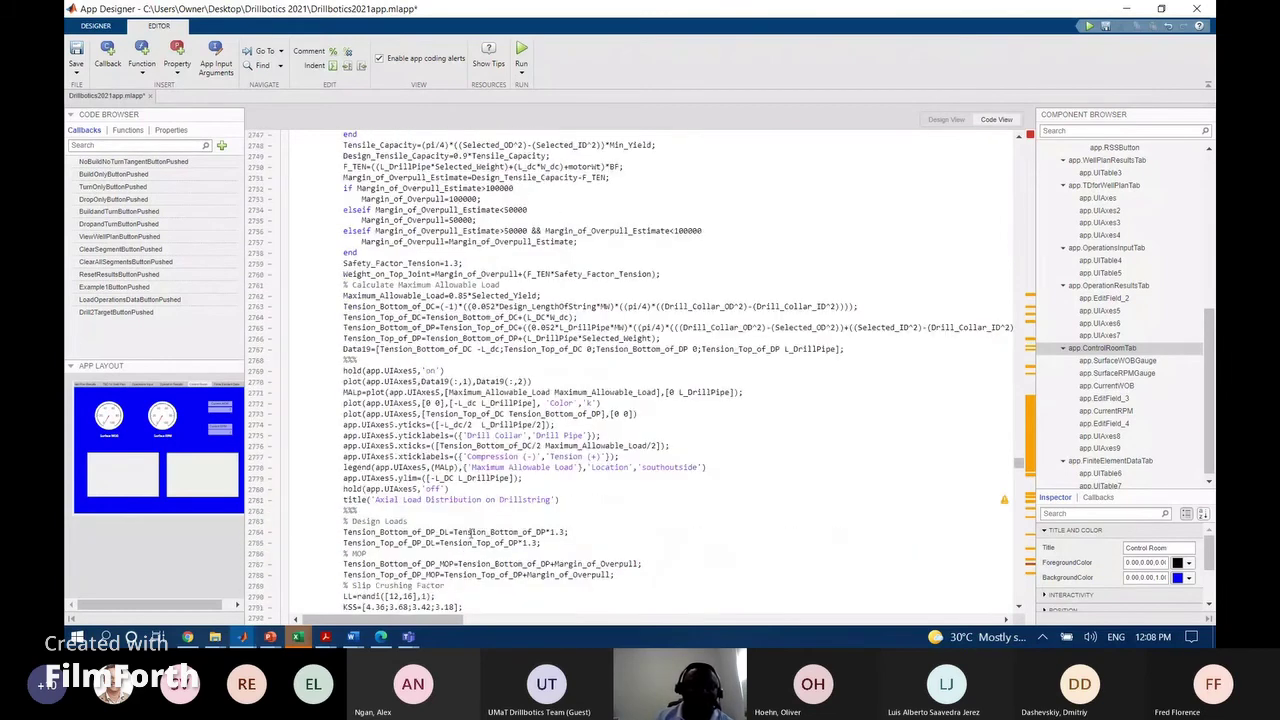
{"action": "scroll", "coordinate": [470, 532], "scroll_direction": "down", "scroll_amount": 12}
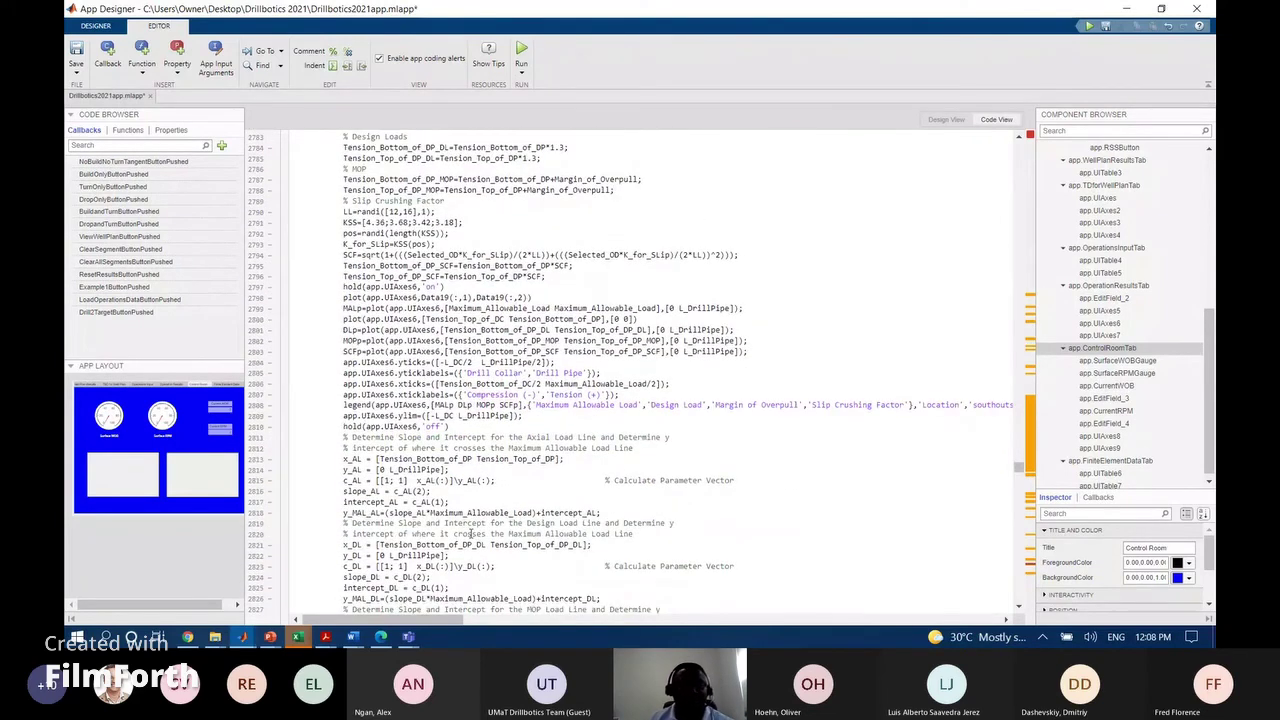
{"action": "scroll", "coordinate": [470, 535], "scroll_direction": "down", "scroll_amount": 11}
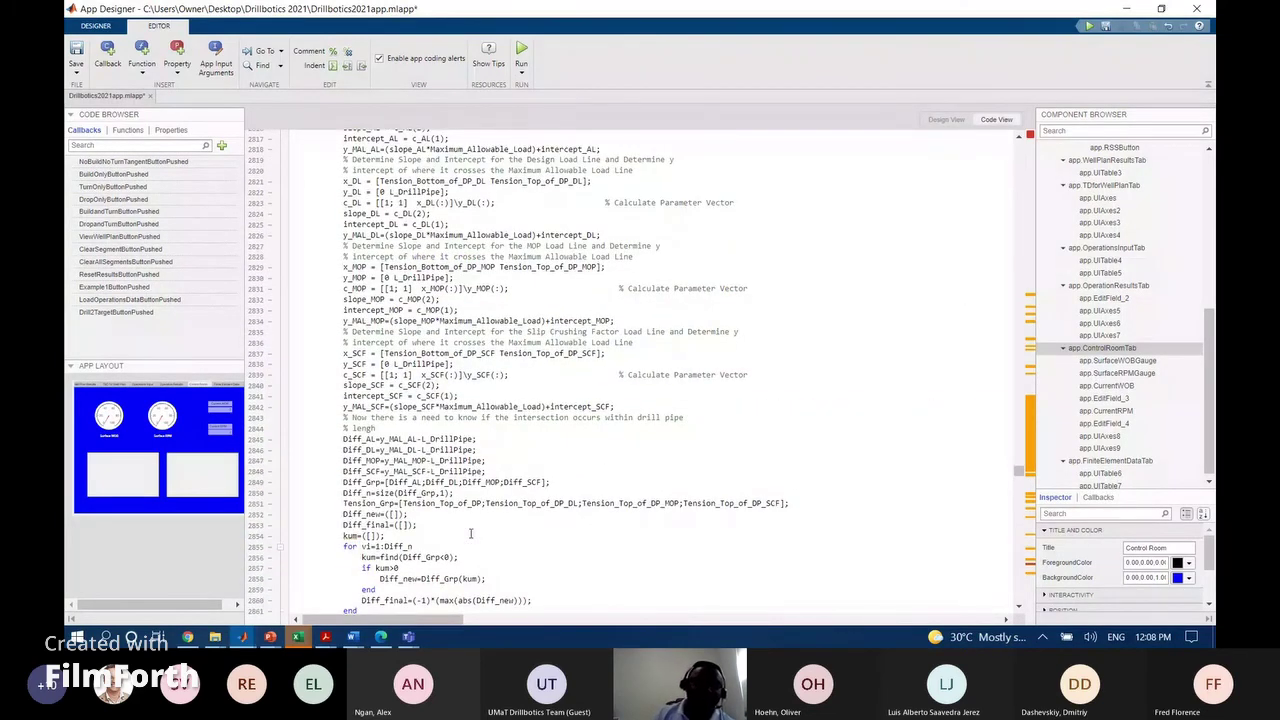
{"action": "scroll", "coordinate": [470, 533], "scroll_direction": "down", "scroll_amount": 20}
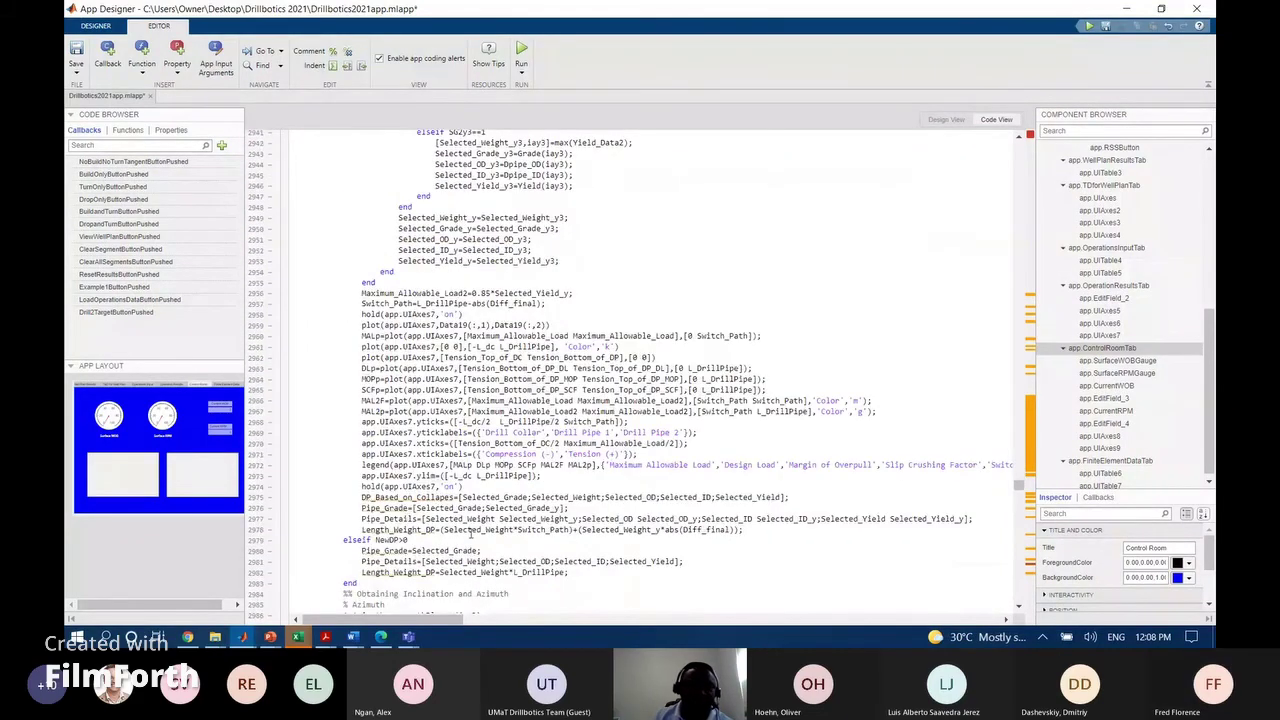
{"action": "scroll", "coordinate": [470, 533], "scroll_direction": "down", "scroll_amount": 4}
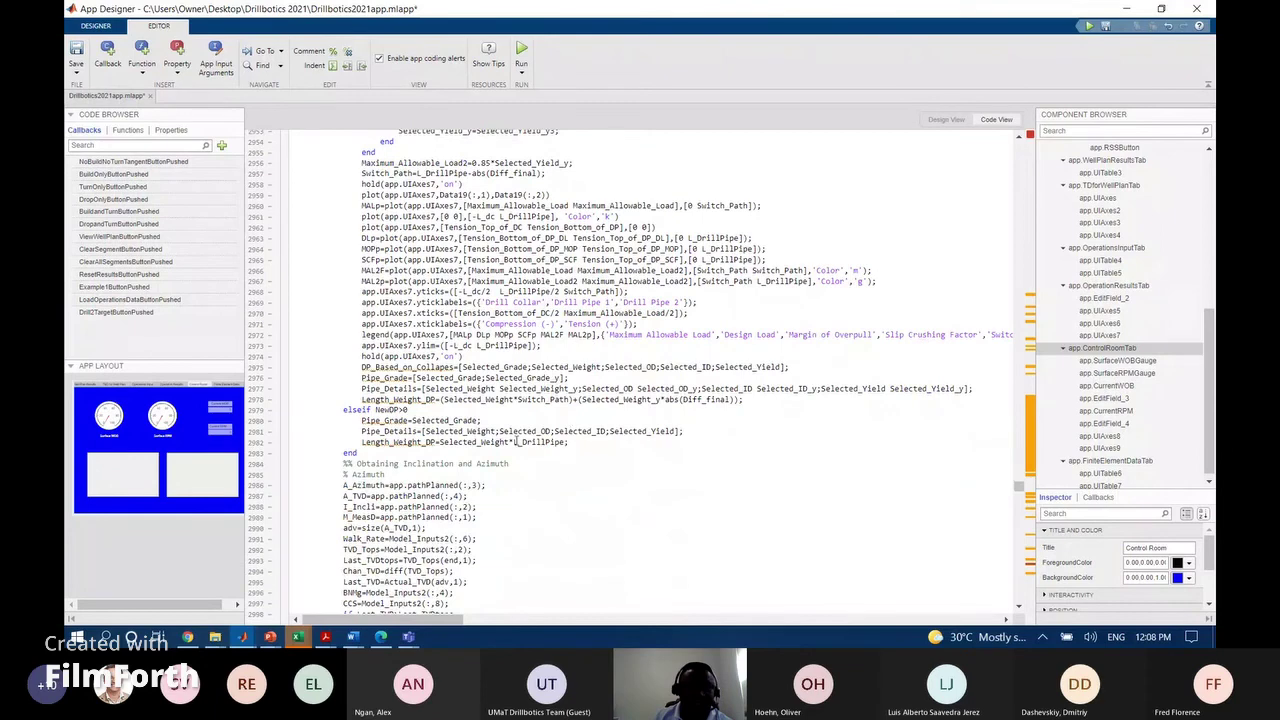
{"action": "left_click", "coordinate": [462, 432]}
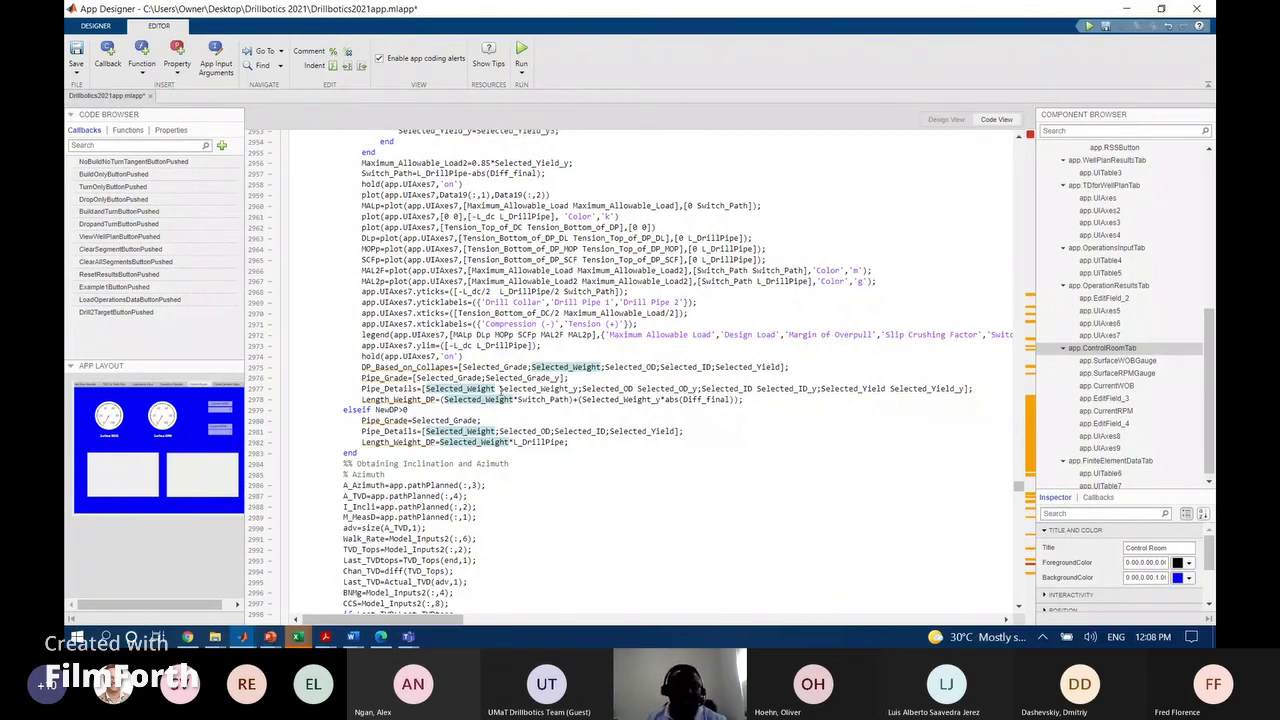
{"action": "scroll", "coordinate": [501, 389], "scroll_direction": "down", "scroll_amount": 5}
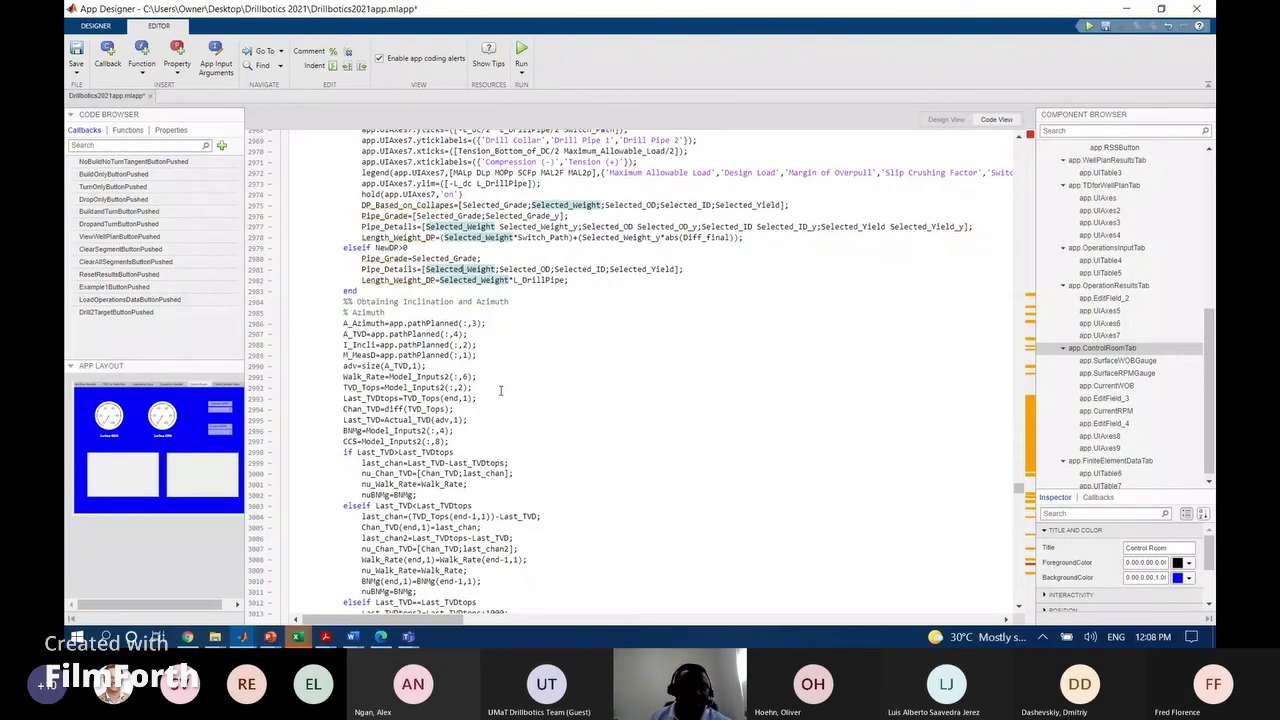
{"action": "scroll", "coordinate": [501, 390], "scroll_direction": "down", "scroll_amount": 5}
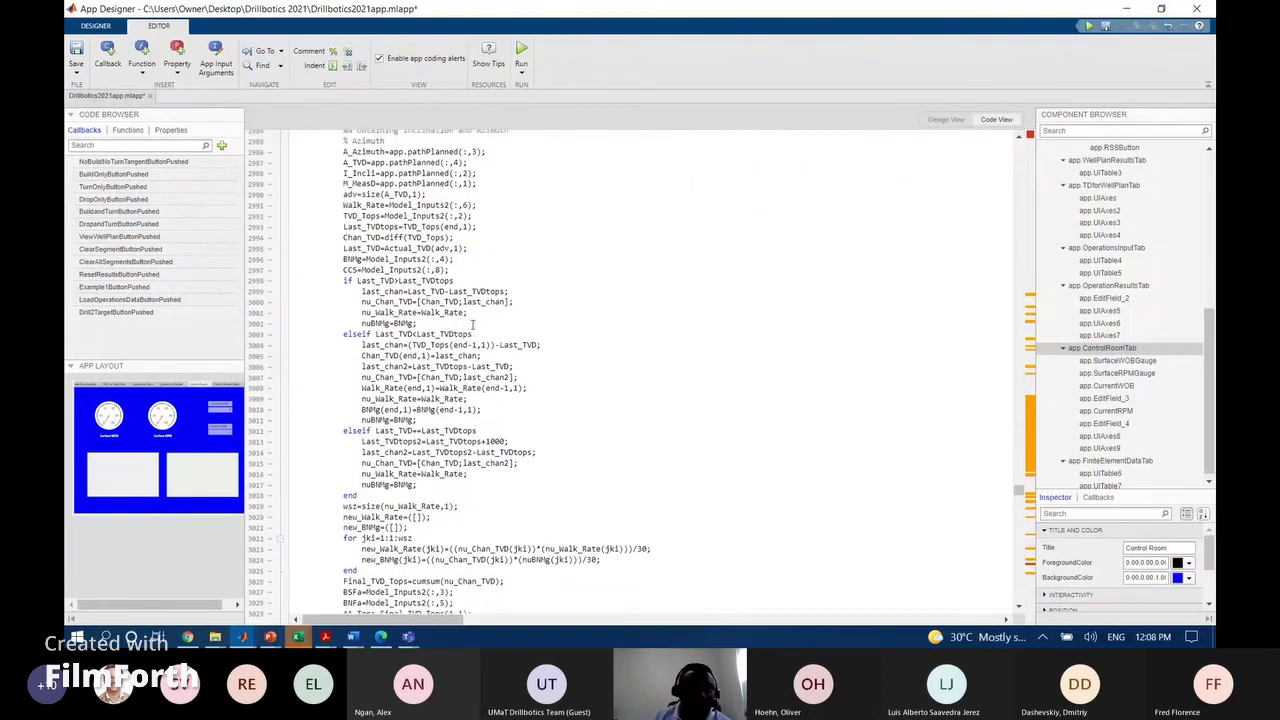
{"action": "scroll", "coordinate": [473, 325], "scroll_direction": "up", "scroll_amount": 2}
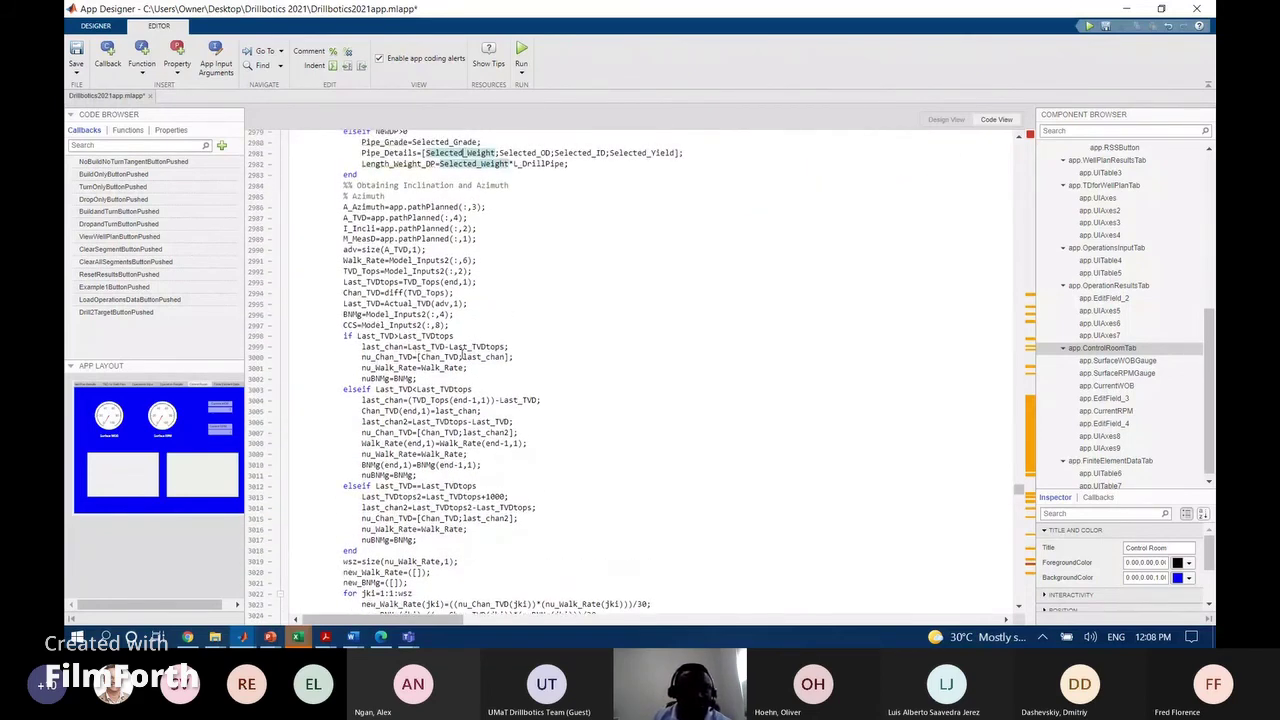
{"action": "left_click", "coordinate": [380, 368]}
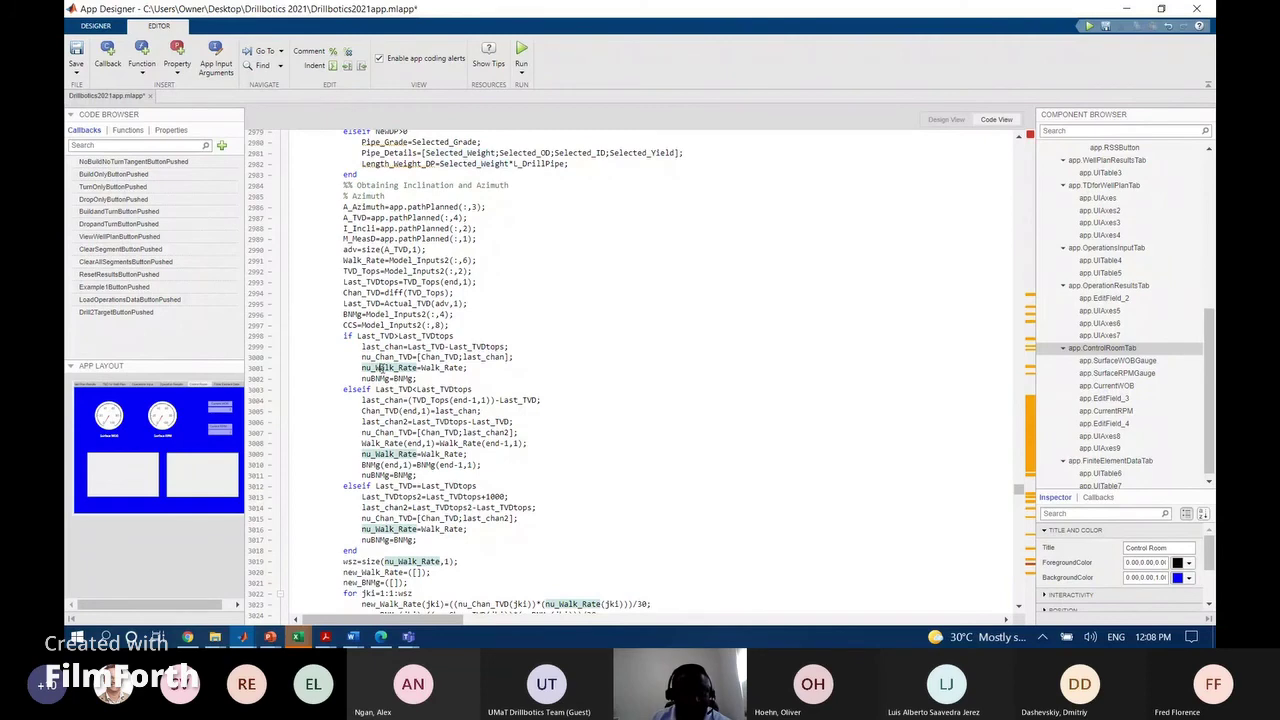
{"action": "scroll", "coordinate": [382, 368], "scroll_direction": "down", "scroll_amount": 8}
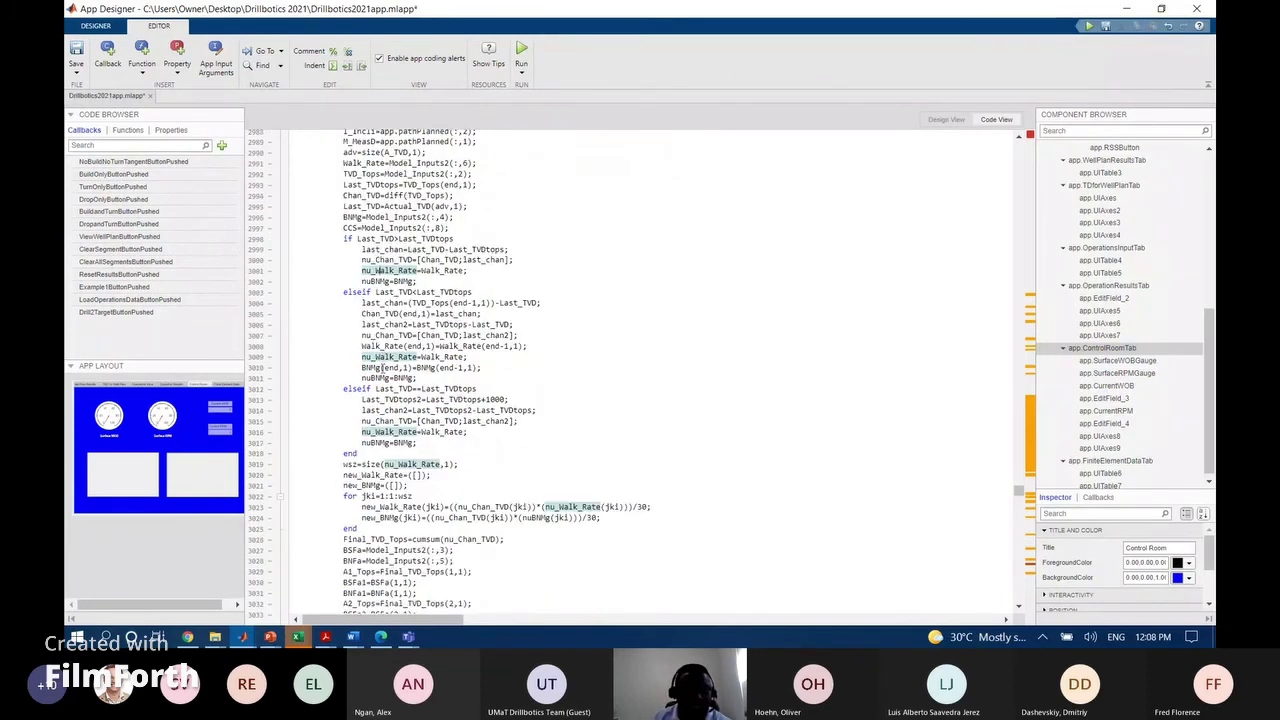
{"action": "scroll", "coordinate": [382, 368], "scroll_direction": "down", "scroll_amount": 11}
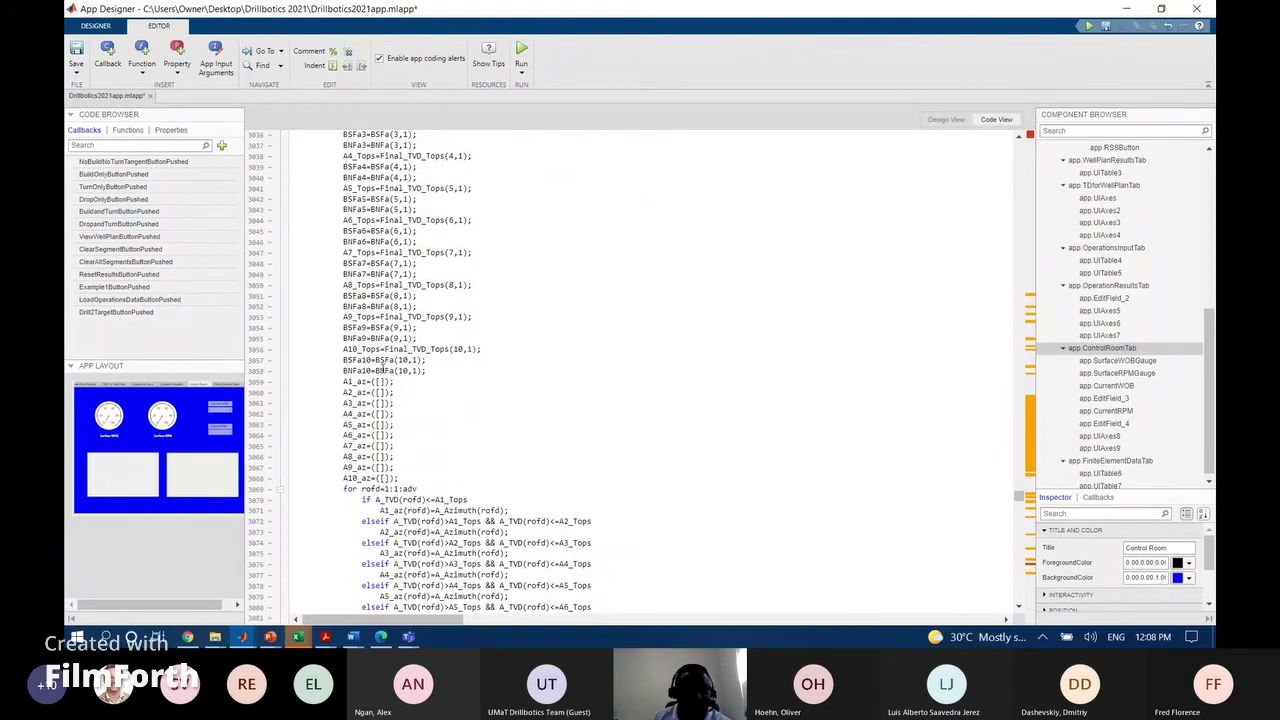
{"action": "scroll", "coordinate": [383, 368], "scroll_direction": "down", "scroll_amount": 14}
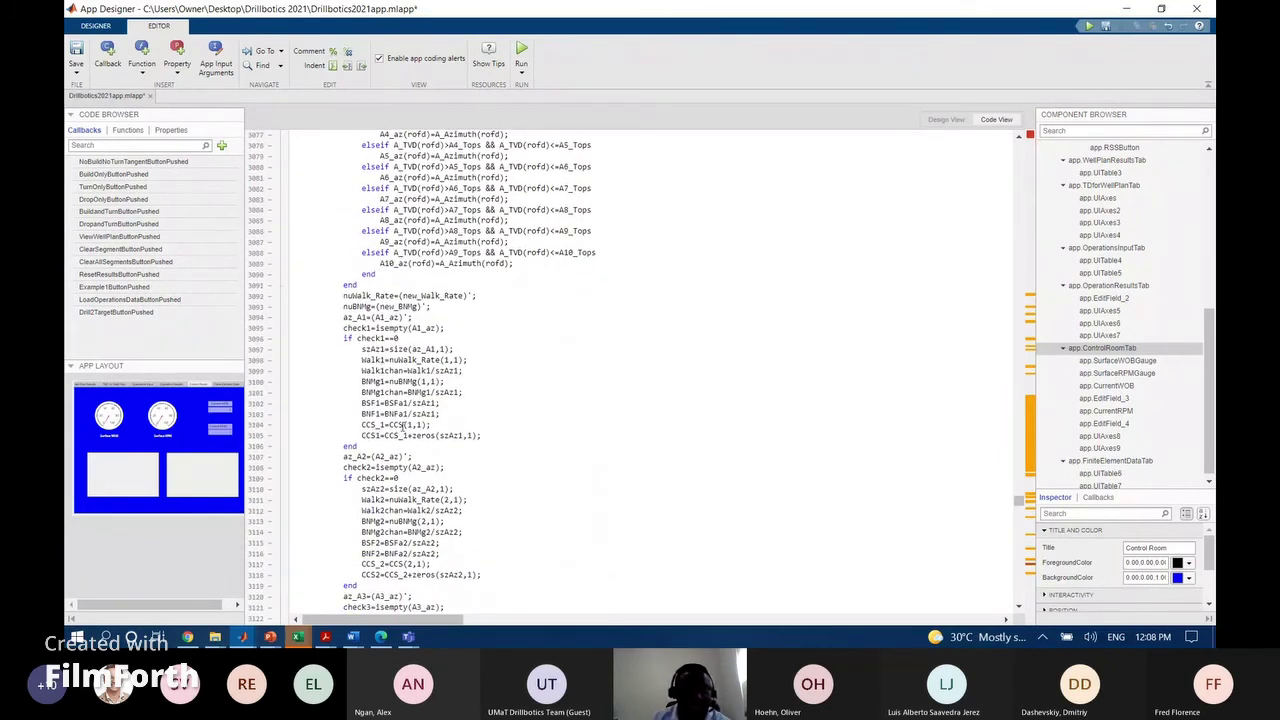
{"action": "scroll", "coordinate": [440, 376], "scroll_direction": "down", "scroll_amount": 1}
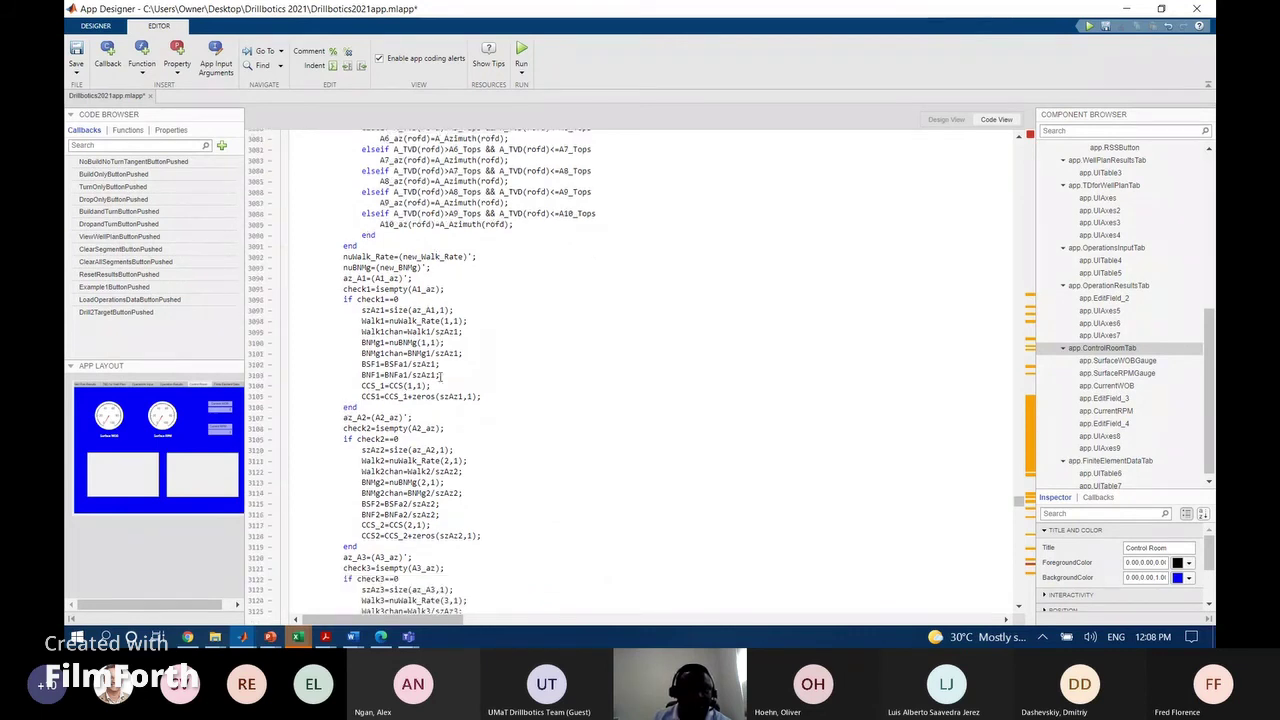
{"action": "scroll", "coordinate": [440, 376], "scroll_direction": "down", "scroll_amount": 3}
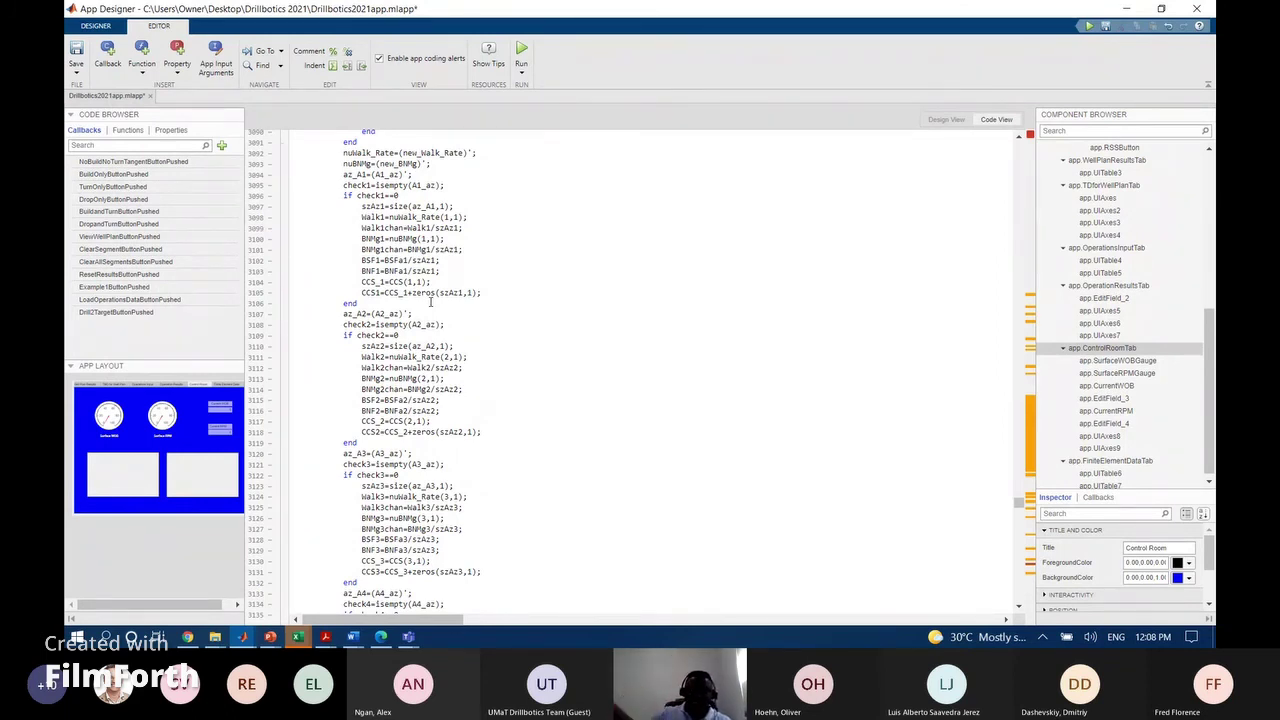
{"action": "scroll", "coordinate": [431, 302], "scroll_direction": "down", "scroll_amount": 18}
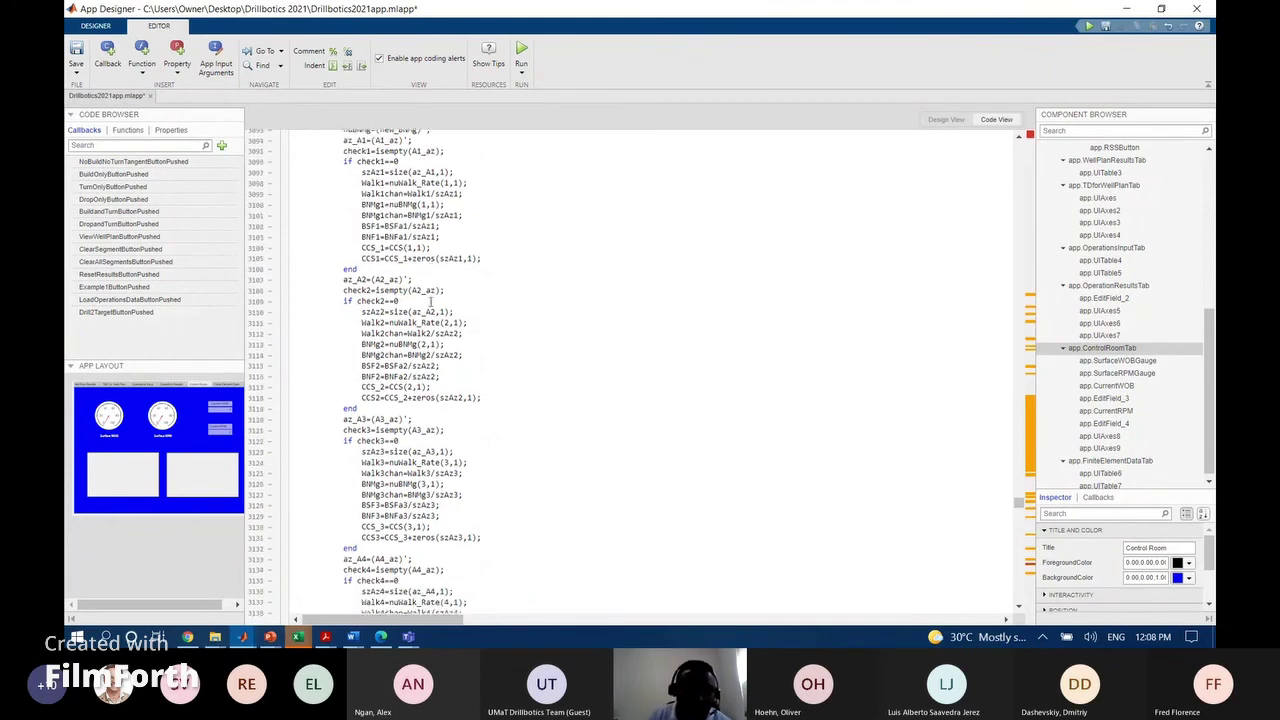
{"action": "scroll", "coordinate": [431, 302], "scroll_direction": "down", "scroll_amount": 20}
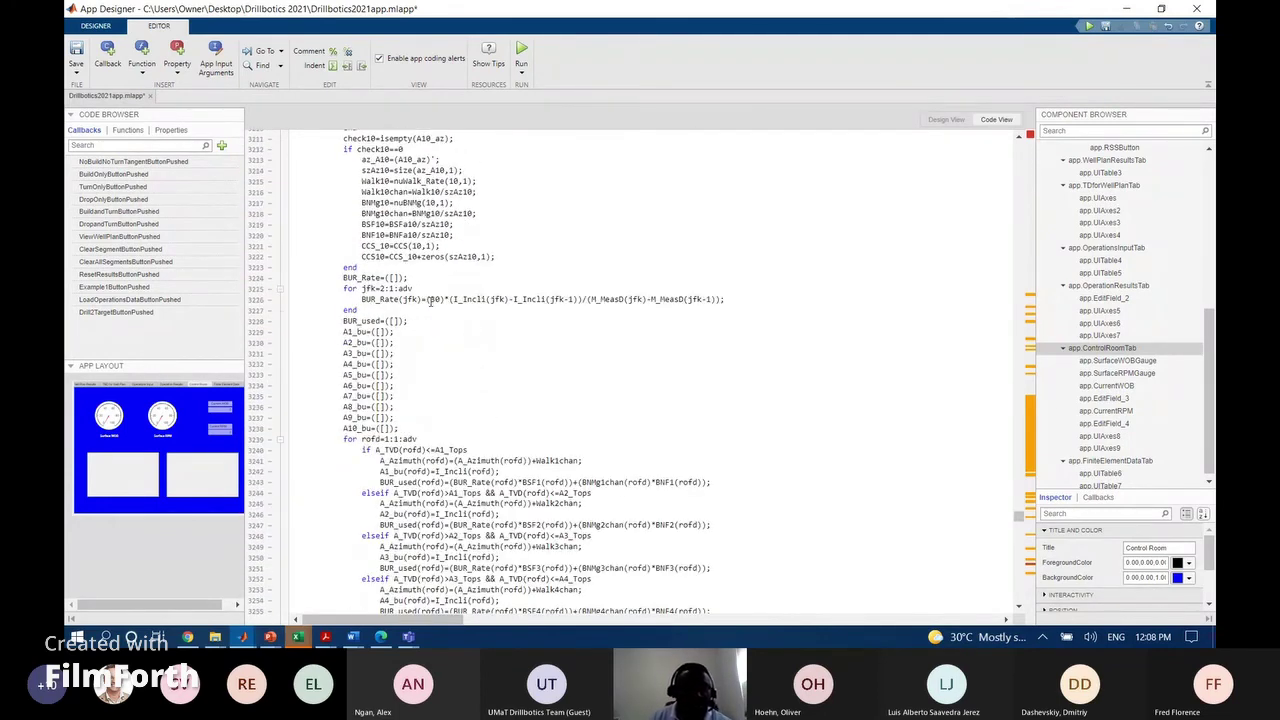
{"action": "scroll", "coordinate": [431, 302], "scroll_direction": "down", "scroll_amount": 20}
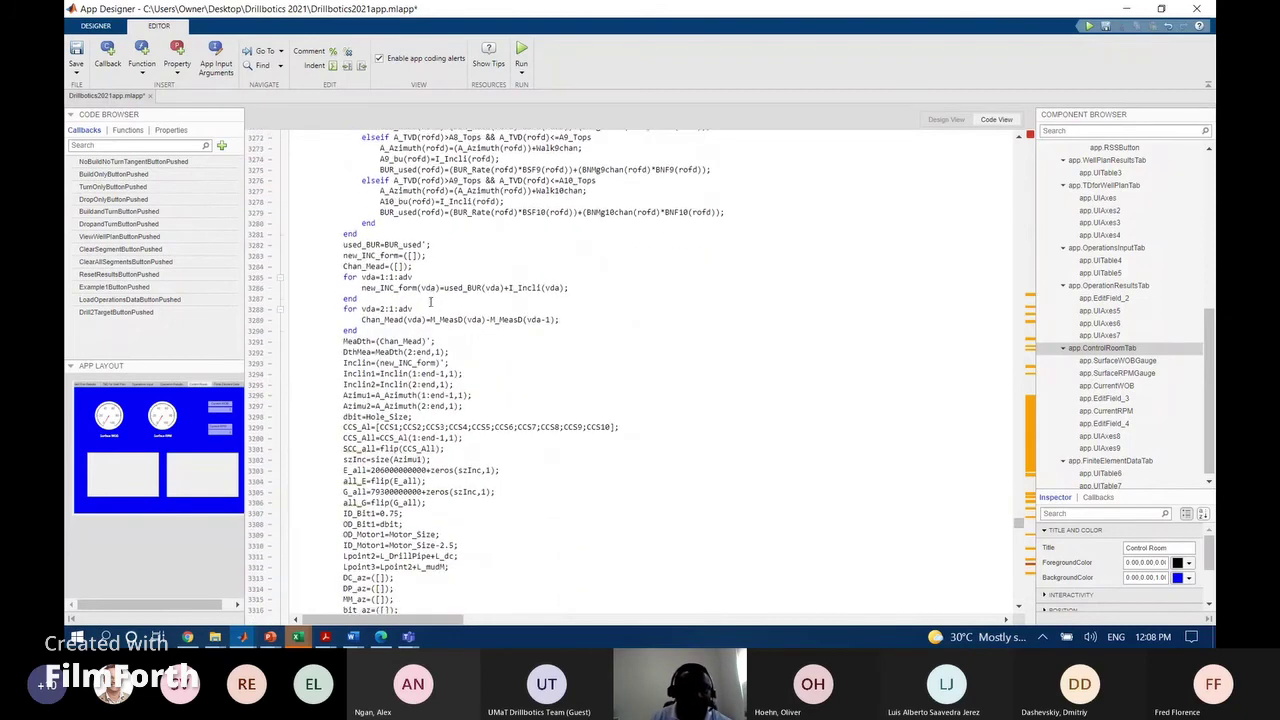
{"action": "scroll", "coordinate": [431, 302], "scroll_direction": "down", "scroll_amount": 16}
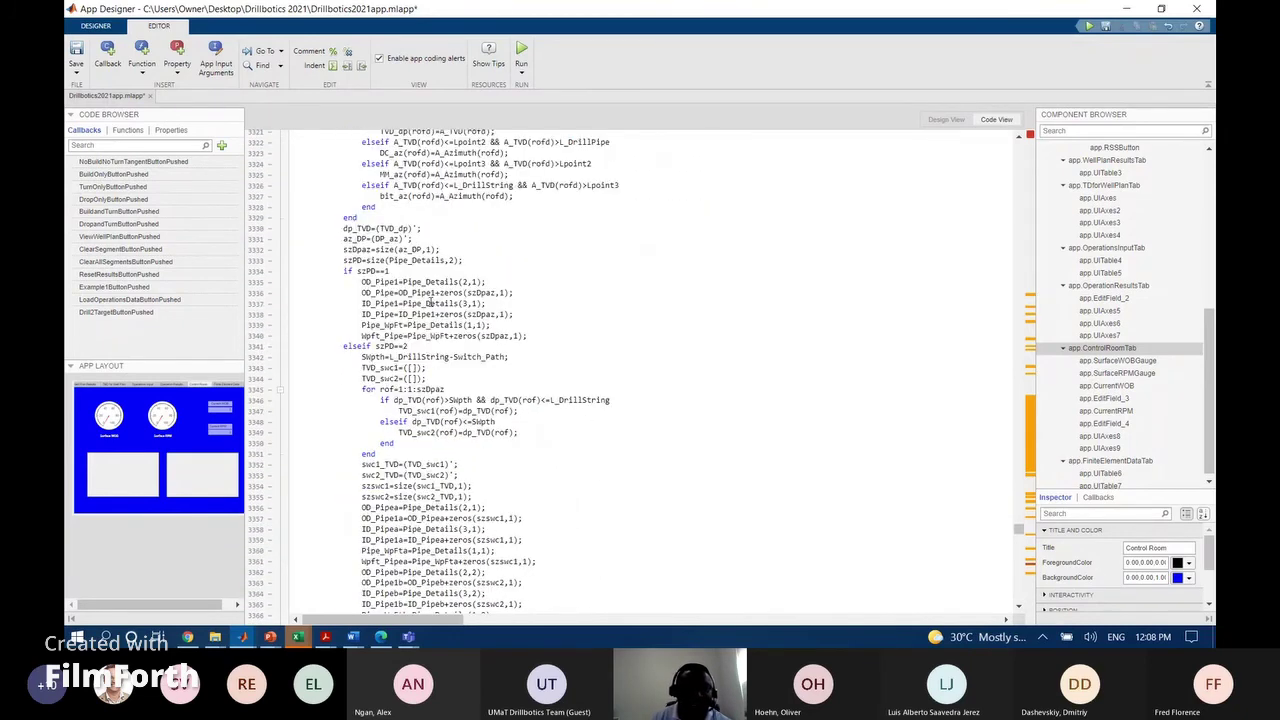
{"action": "scroll", "coordinate": [431, 302], "scroll_direction": "down", "scroll_amount": 9}
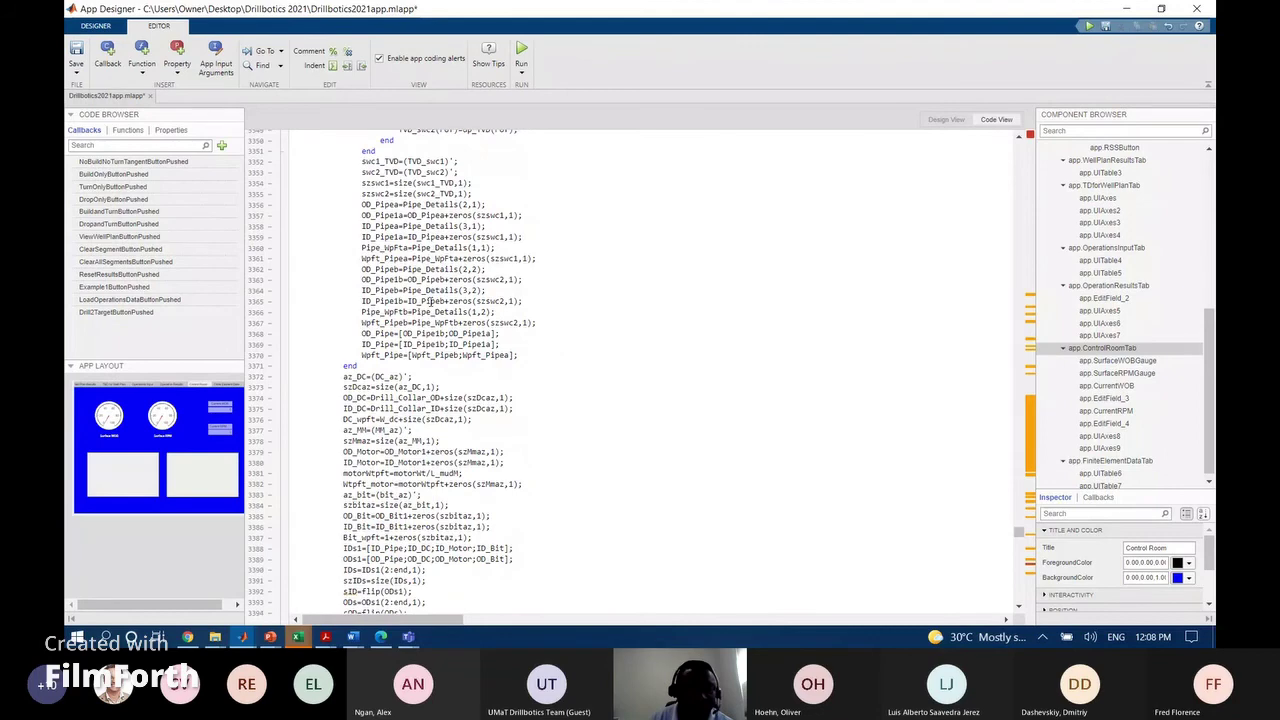
{"action": "scroll", "coordinate": [431, 344], "scroll_direction": "down", "scroll_amount": 10}
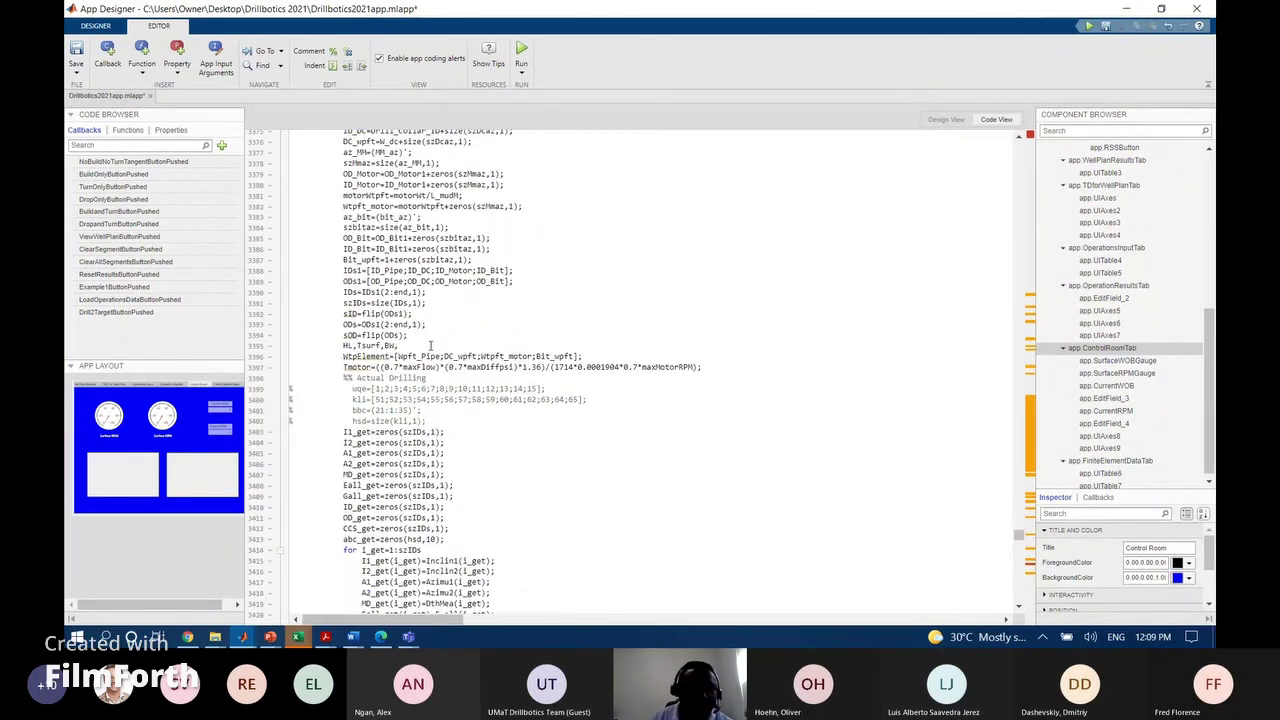
{"action": "scroll", "coordinate": [431, 344], "scroll_direction": "down", "scroll_amount": 5}
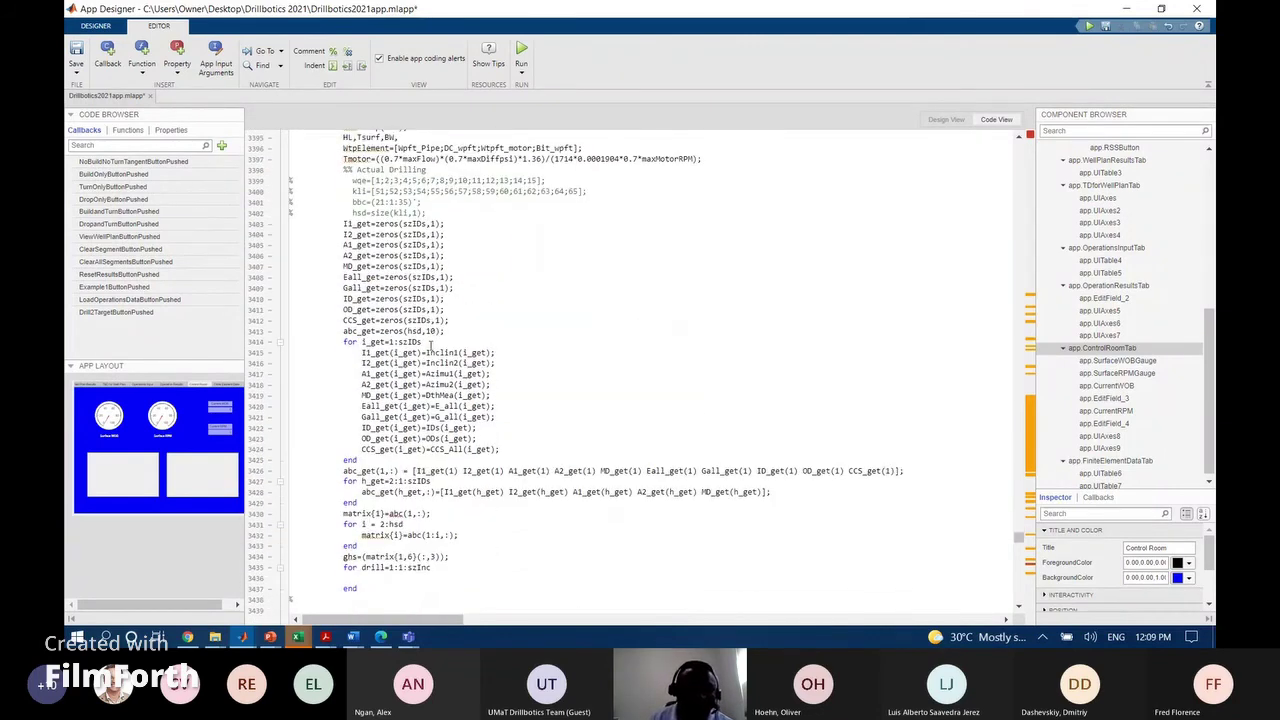
{"action": "scroll", "coordinate": [431, 344], "scroll_direction": "up", "scroll_amount": 7}
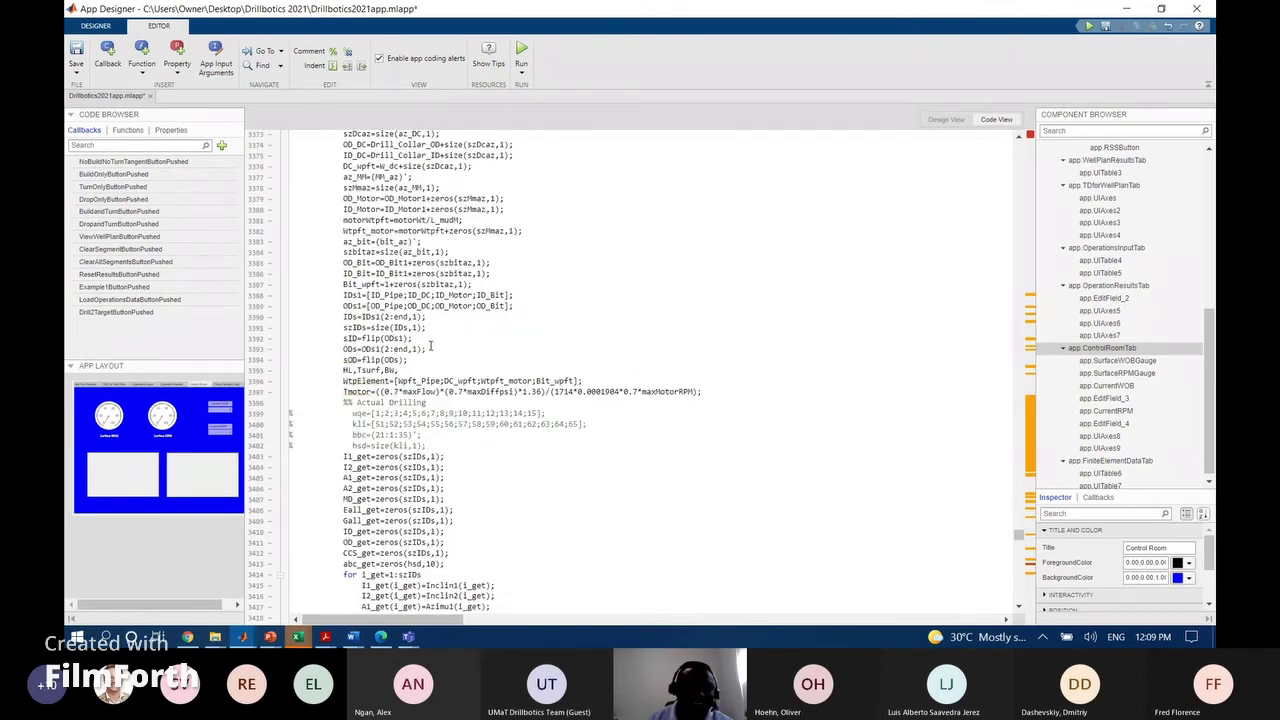
{"action": "scroll", "coordinate": [431, 346], "scroll_direction": "down", "scroll_amount": 8}
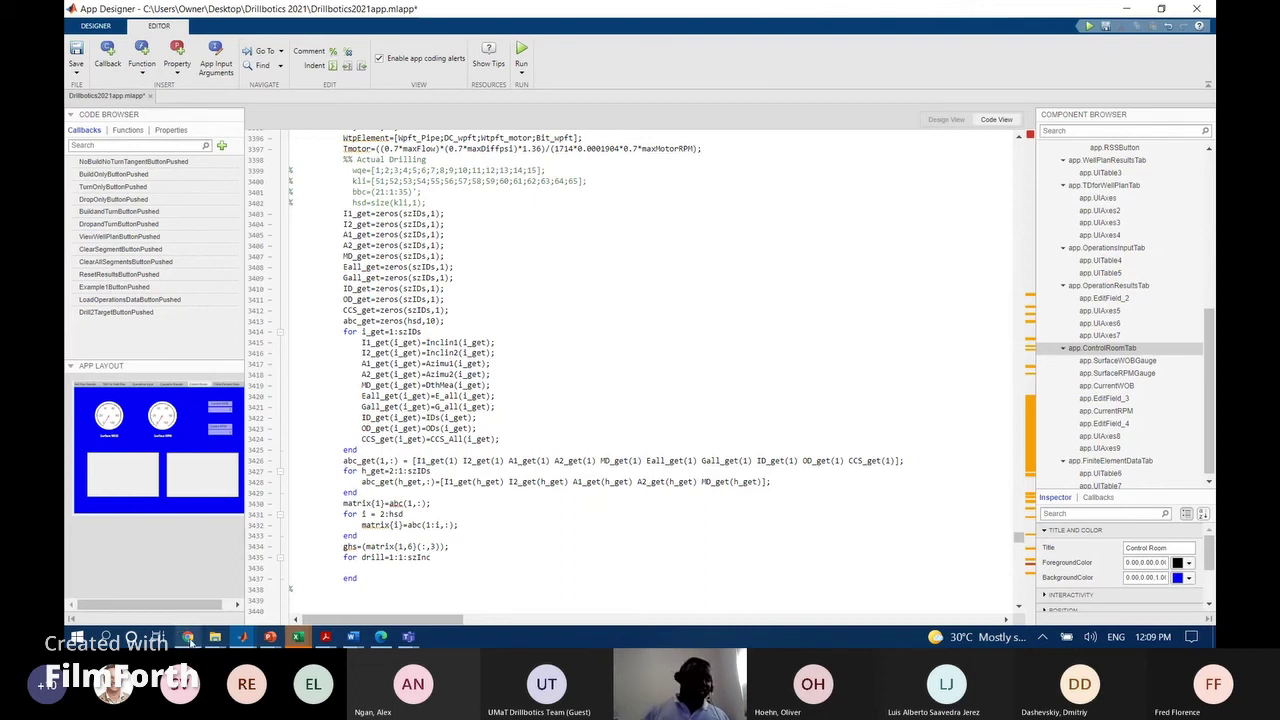
{"action": "mouse_move", "coordinate": [190, 641]}
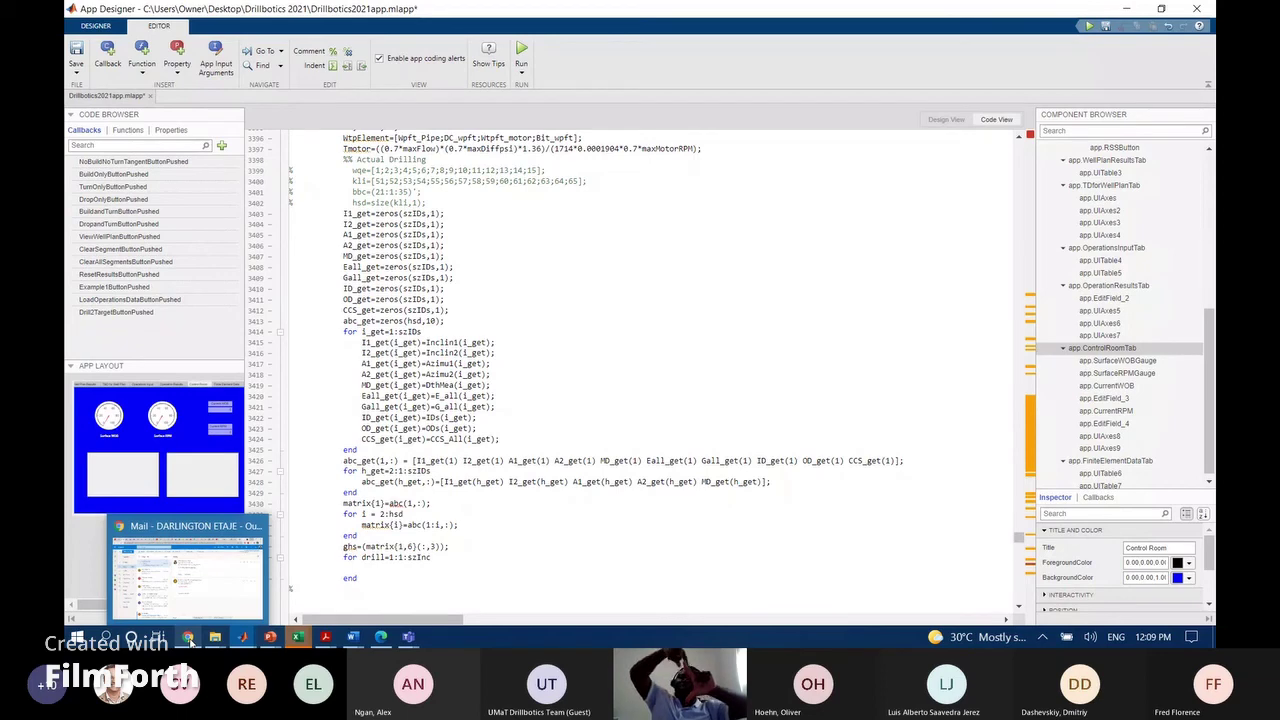
Read the MATLAB Central answer e-mail in Outlook and scroll through its suggested code
{"action": "left_click", "coordinate": [163, 577]}
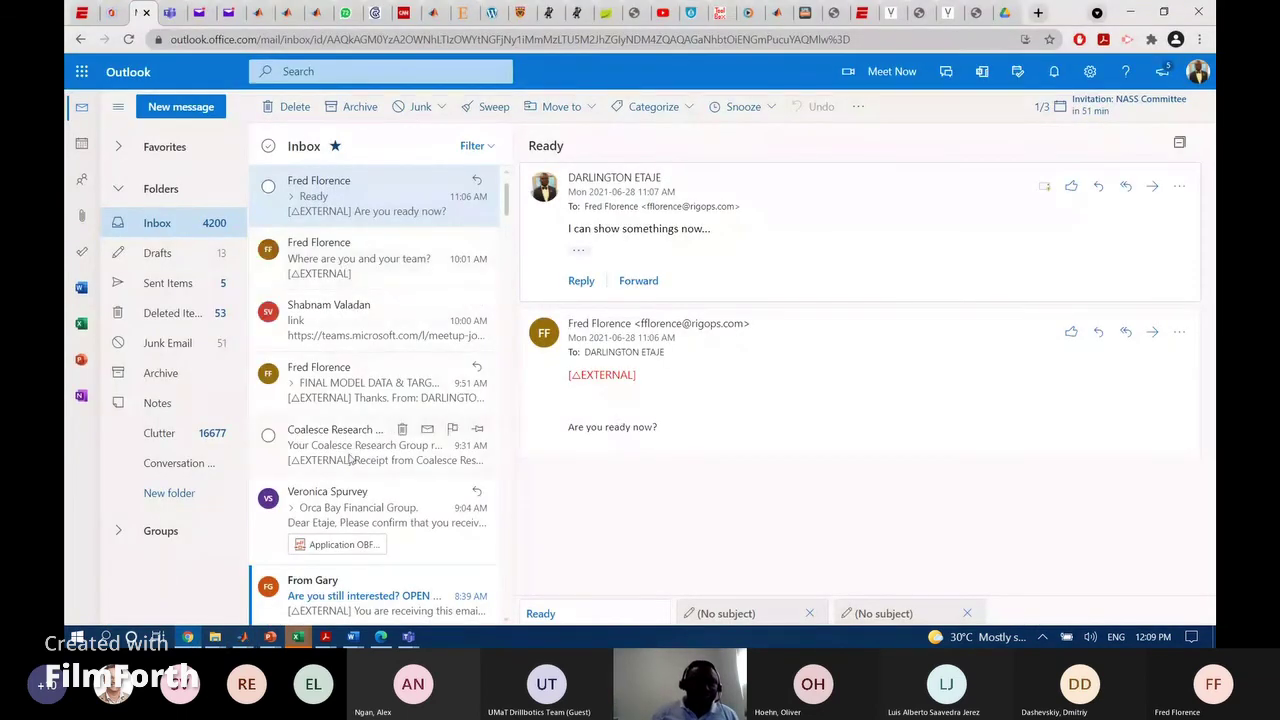
{"action": "scroll", "coordinate": [362, 488], "scroll_direction": "down", "scroll_amount": 2}
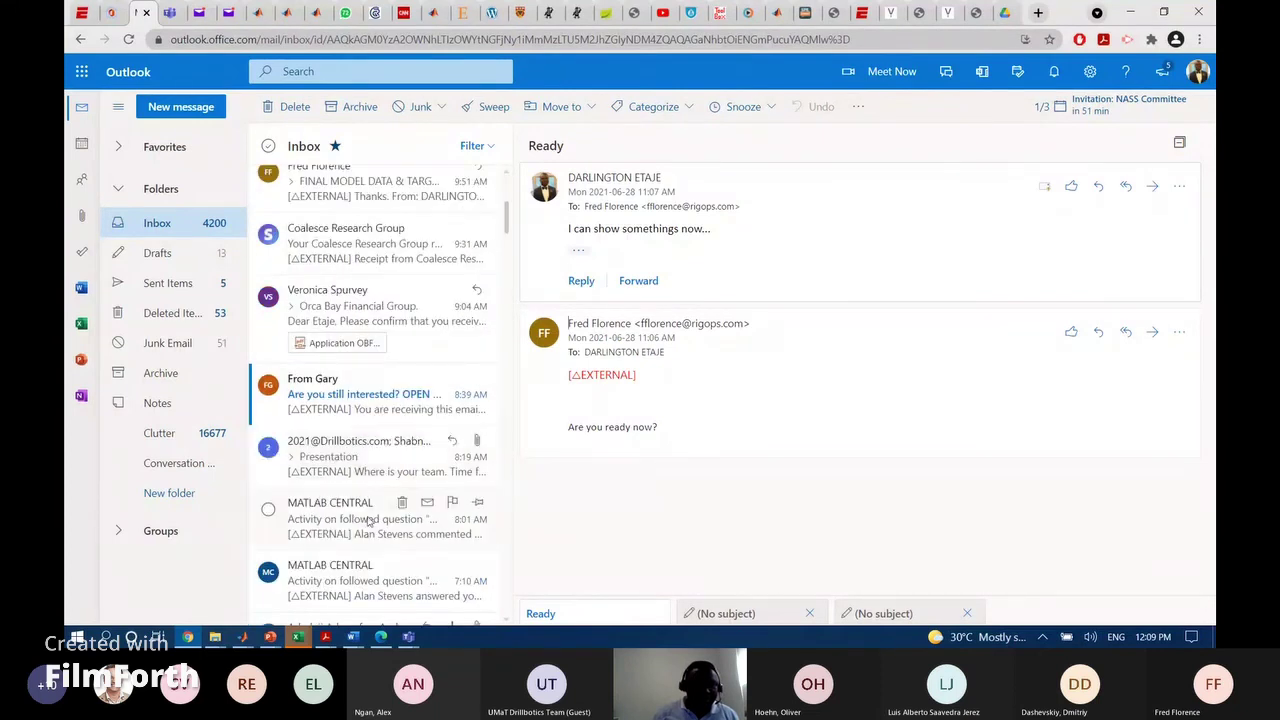
{"action": "left_click", "coordinate": [368, 521]}
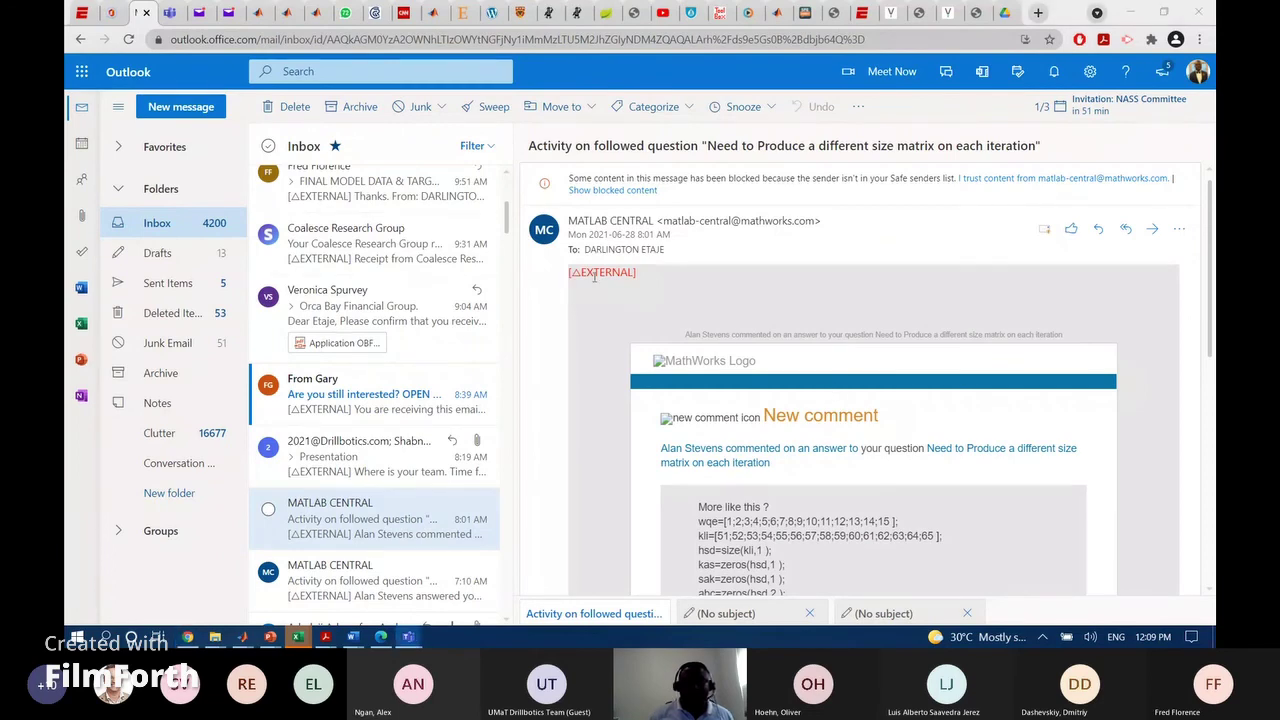
{"action": "scroll", "coordinate": [772, 369], "scroll_direction": "down", "scroll_amount": 2}
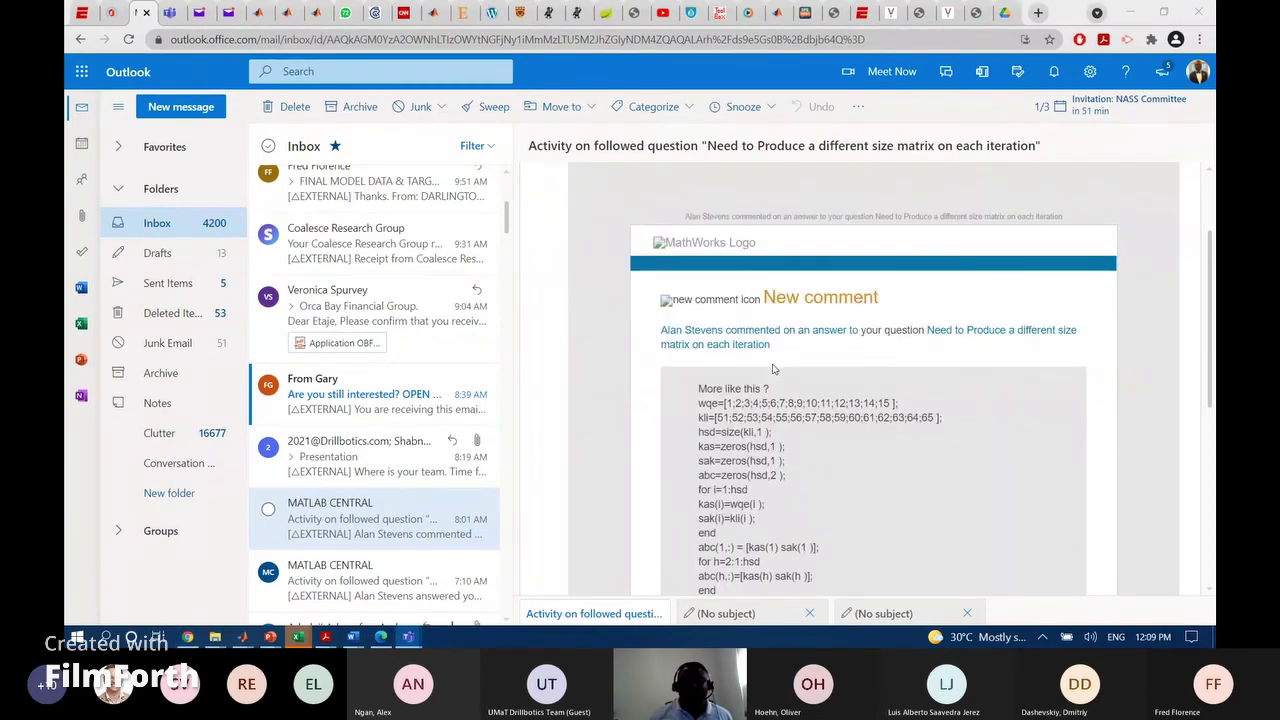
{"action": "scroll", "coordinate": [772, 369], "scroll_direction": "down", "scroll_amount": 2}
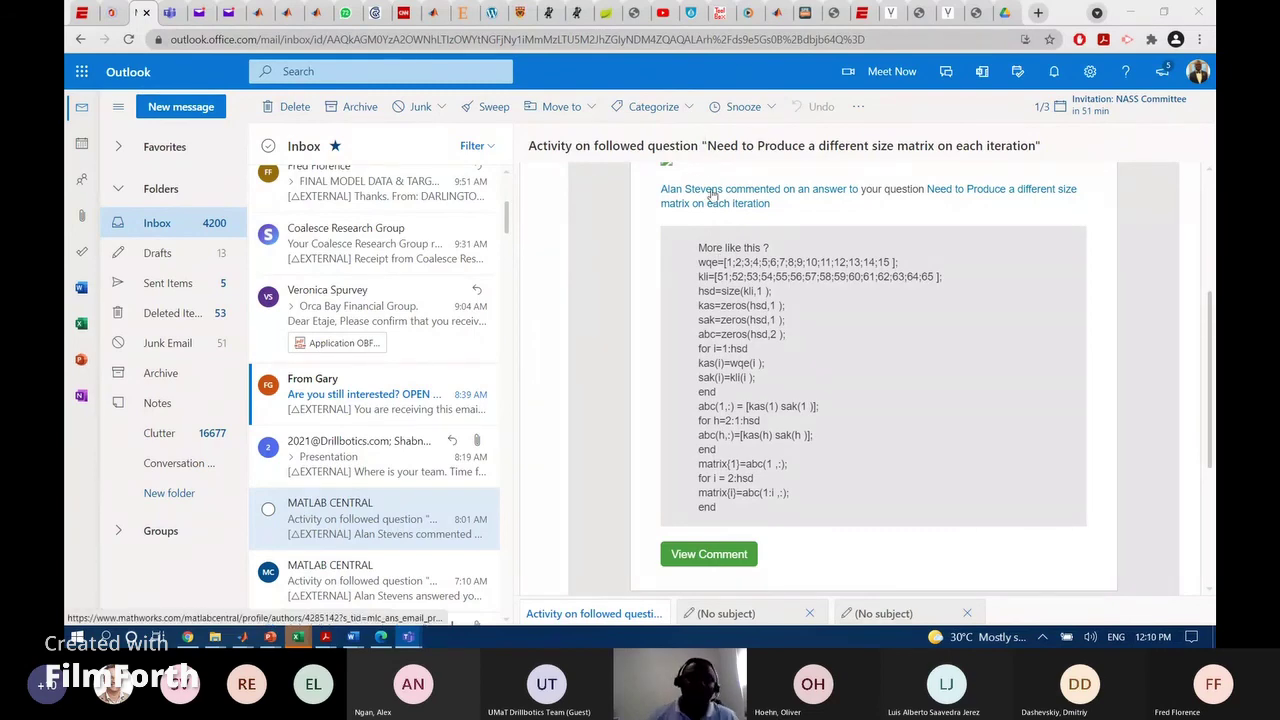
Return to the running app's Wellpath Input page with its ten-row section table
{"action": "mouse_move", "coordinate": [241, 637]}
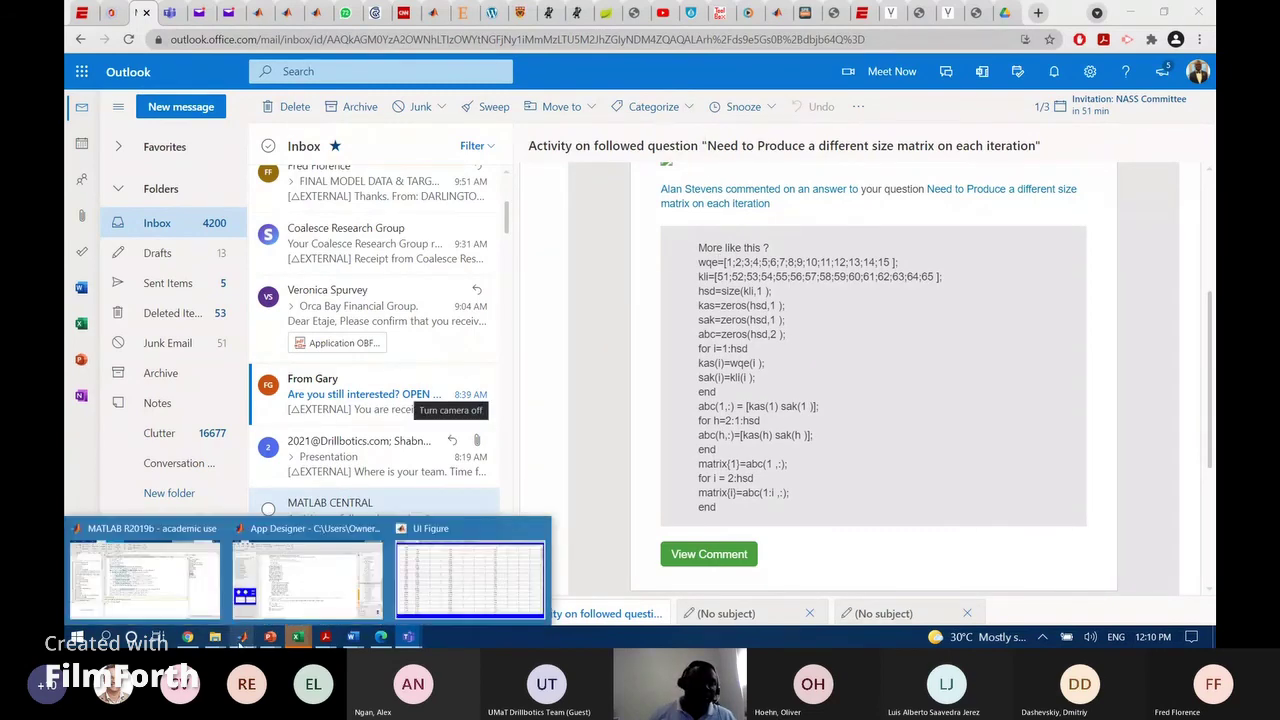
{"action": "left_click", "coordinate": [460, 580]}
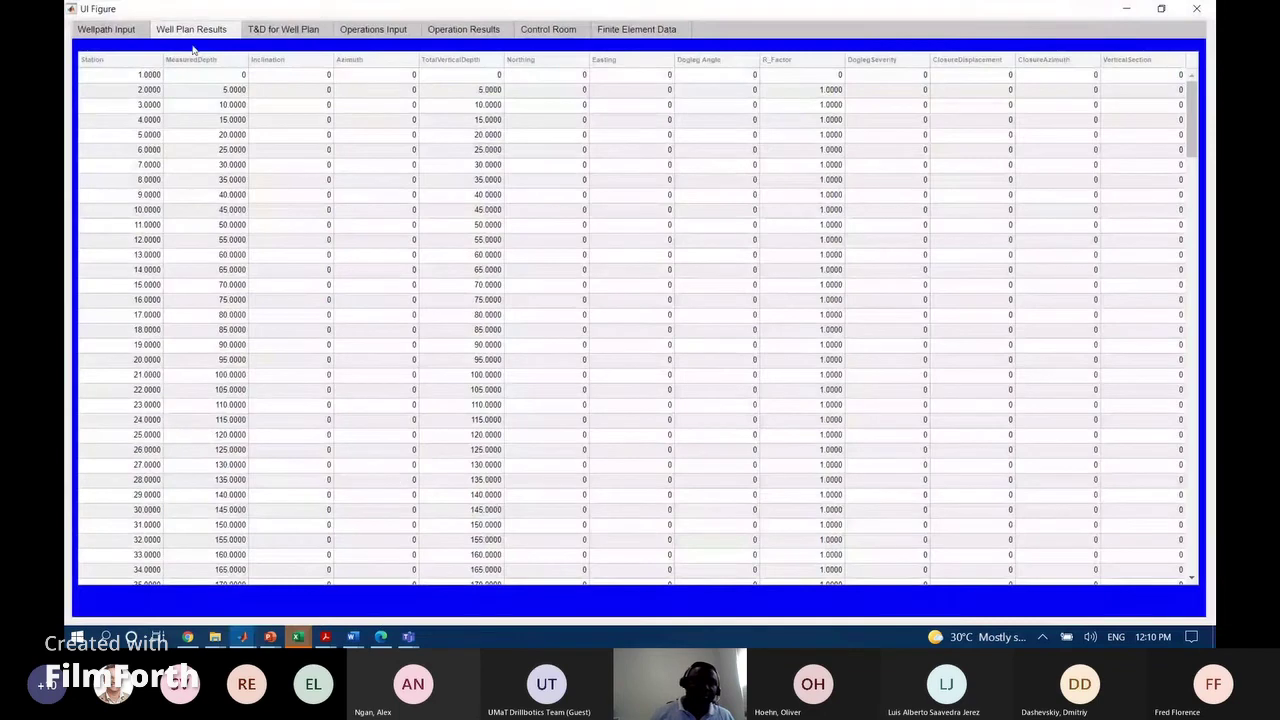
{"action": "left_click", "coordinate": [106, 30]}
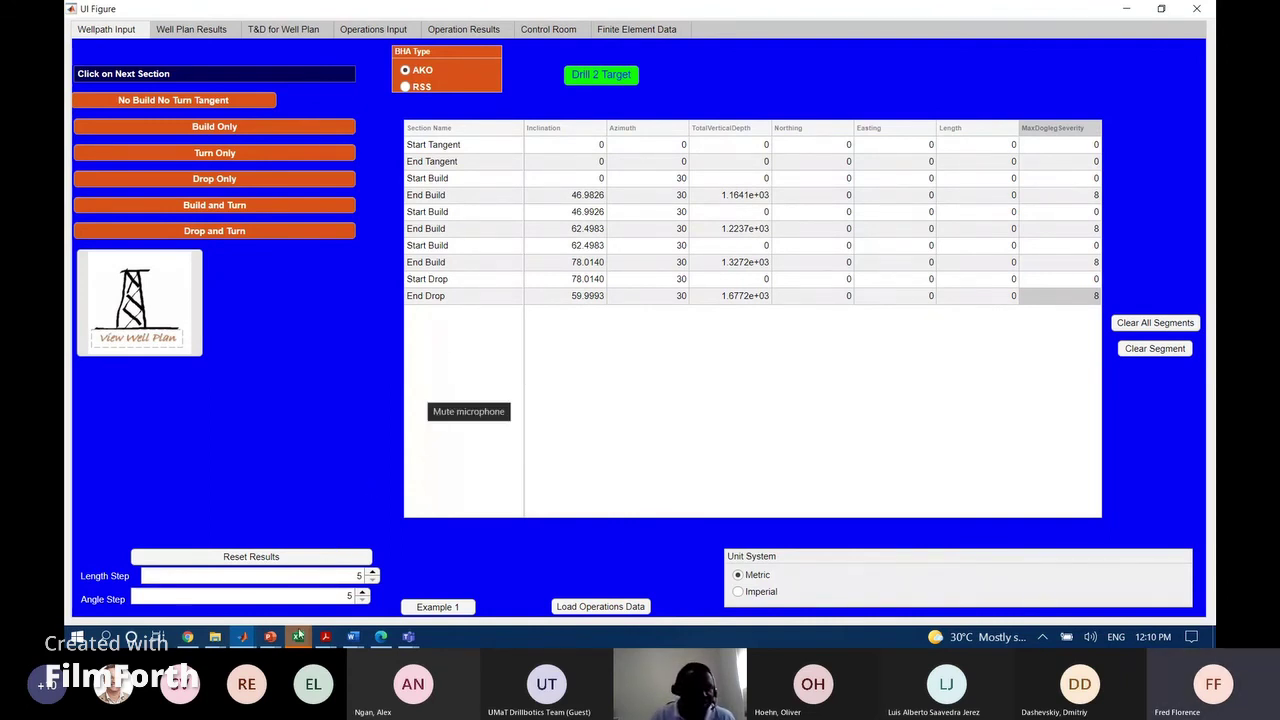
{"action": "mouse_move", "coordinate": [299, 636]}
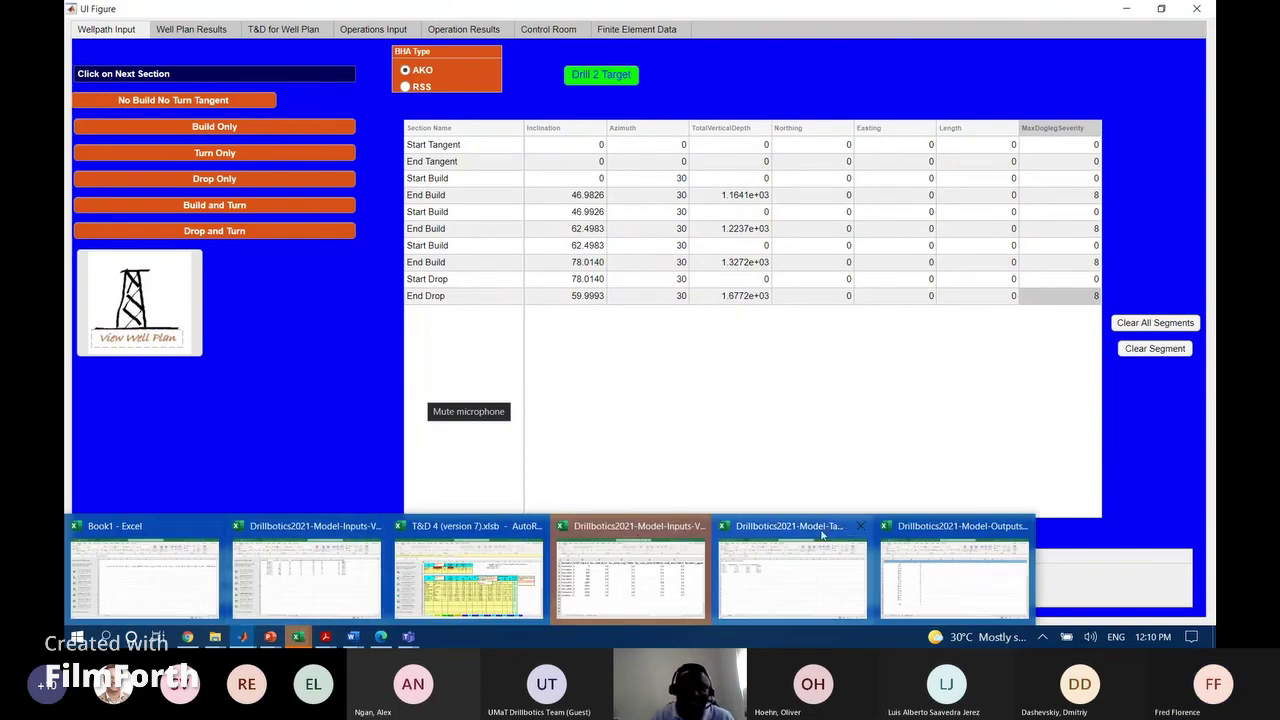
Bring the Drillbotics2021-Model-Outputs-Table workbook forward on its Sim Outputs sheet
{"action": "left_click", "coordinate": [906, 561]}
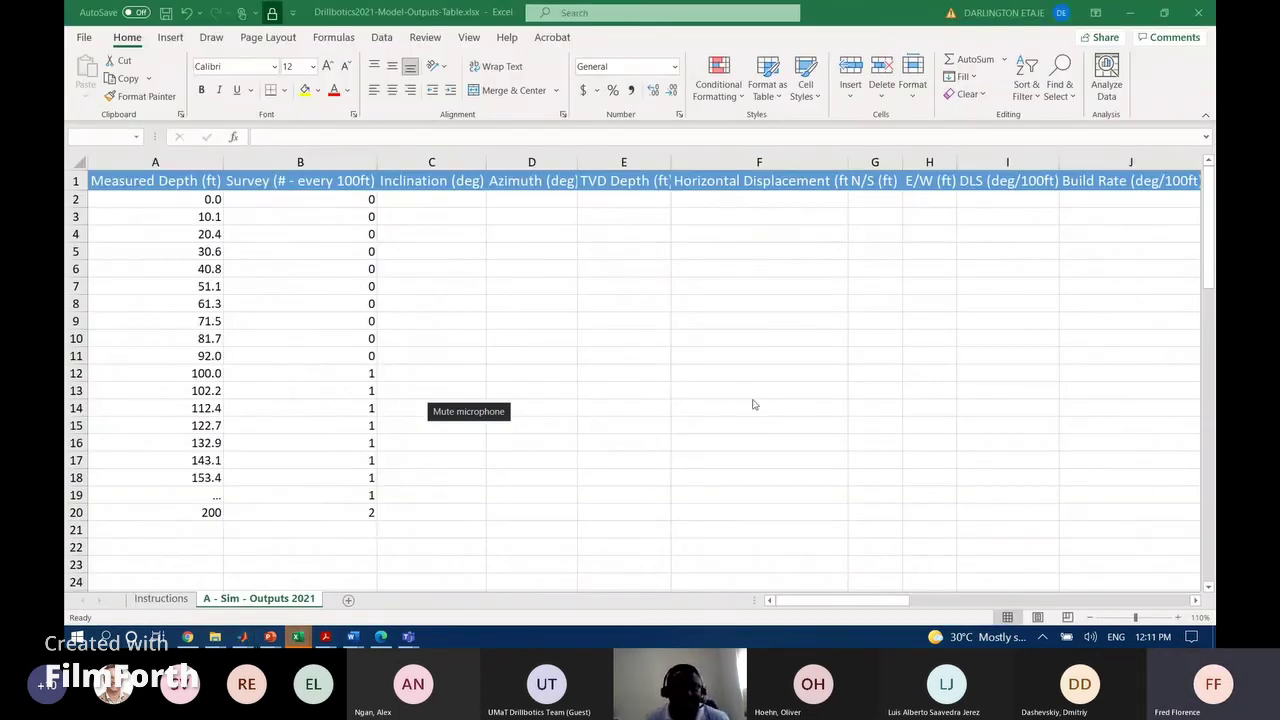